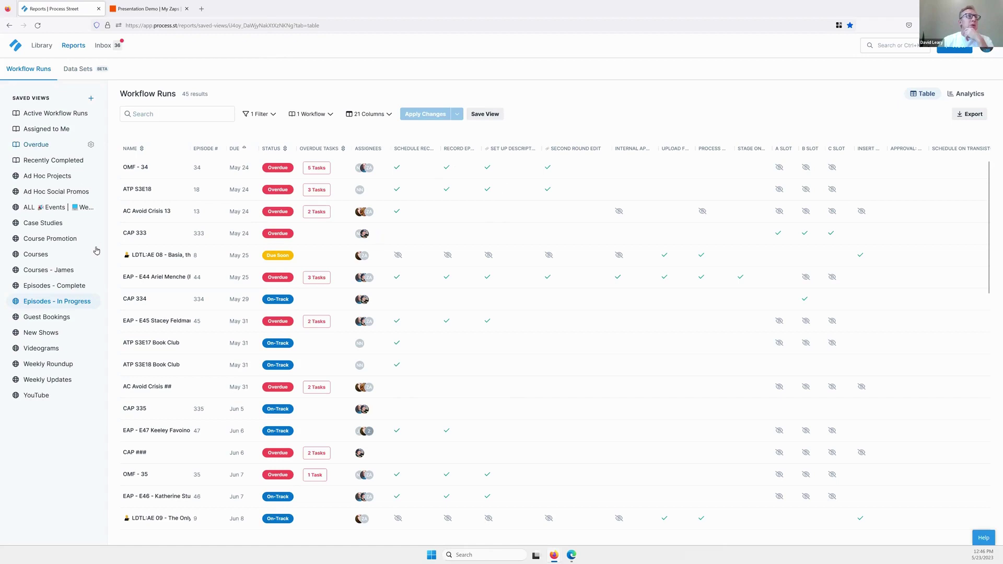
# Switch to the Episodes - Complete saved view and put the cursor in its search box.
pyautogui.click(81, 286)
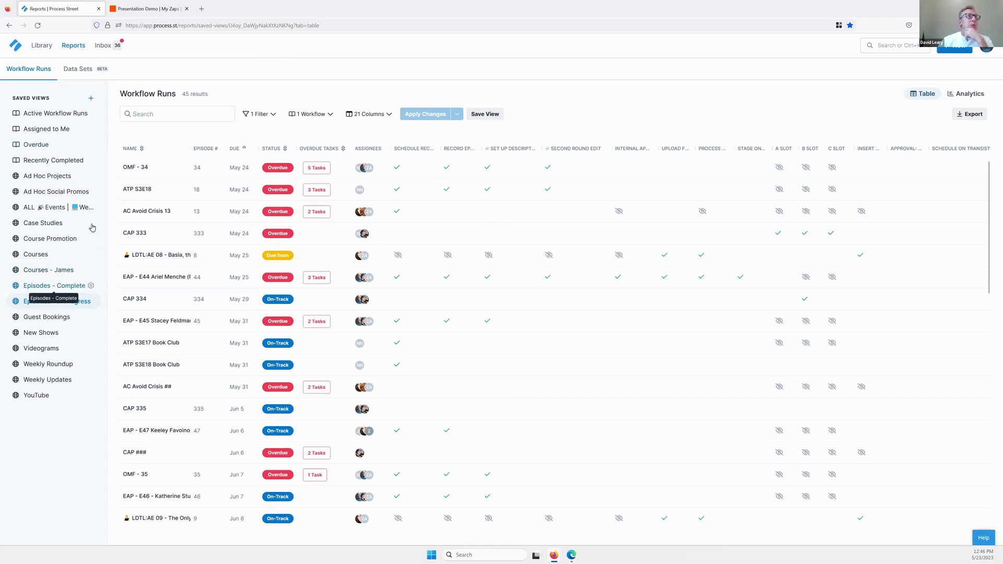
pyautogui.click(160, 116)
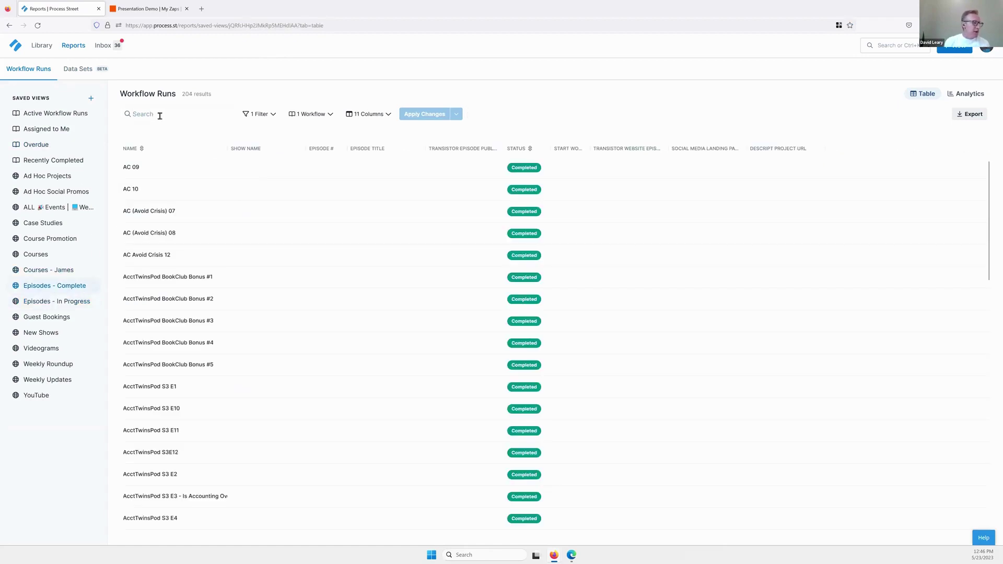
# Search for 332, open the CAP 332 run, and view its task 37, First round edit.
pyautogui.write('332')
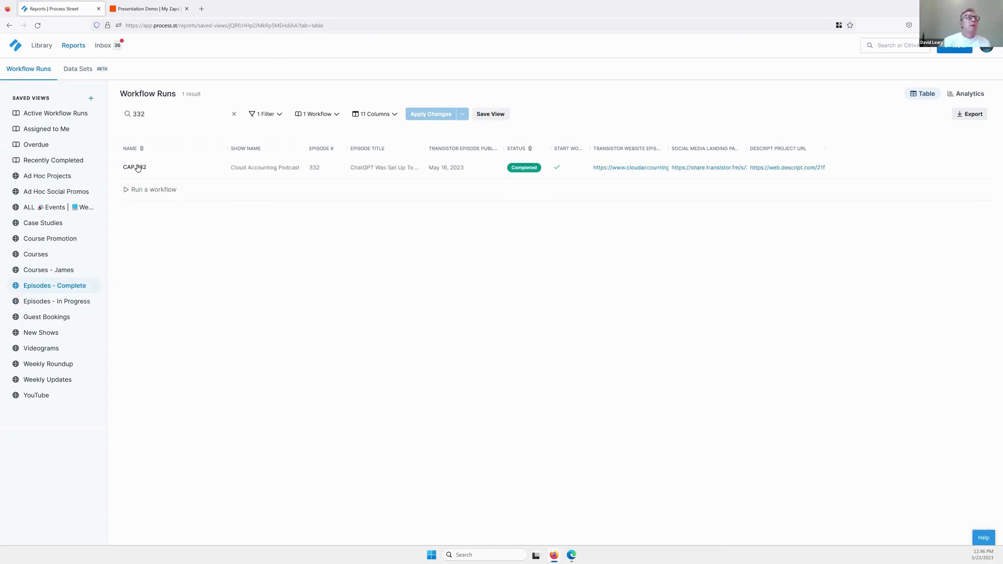
pyautogui.click(137, 167)
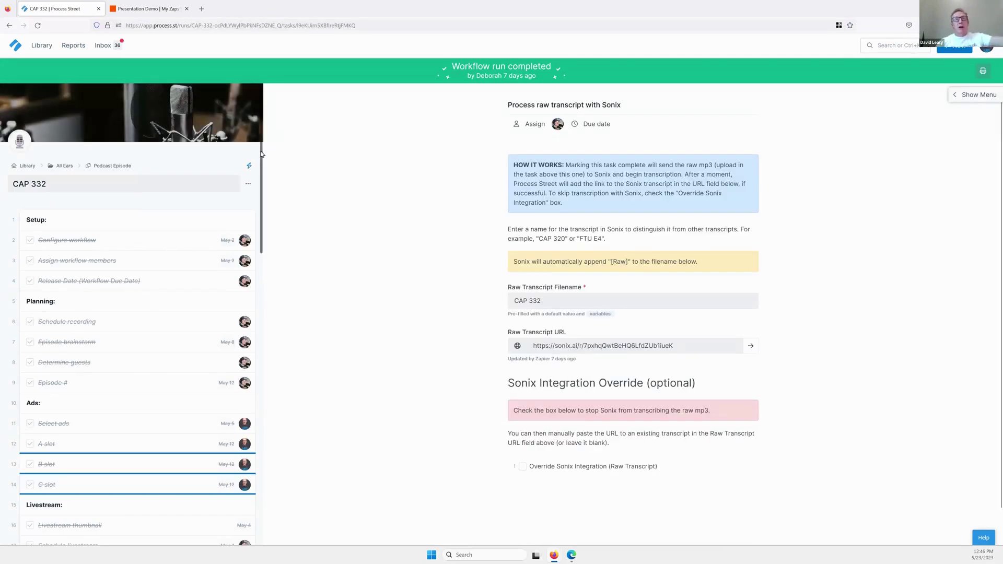
pyautogui.scroll(-4, 263, 154)
pyautogui.scroll(3, 256, 282)
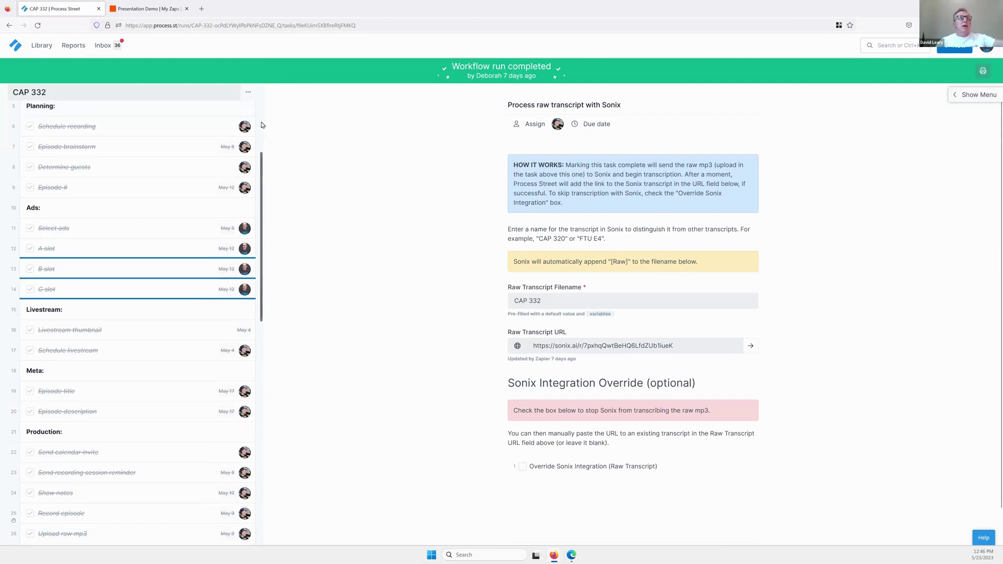
pyautogui.scroll(-15, 254, 295)
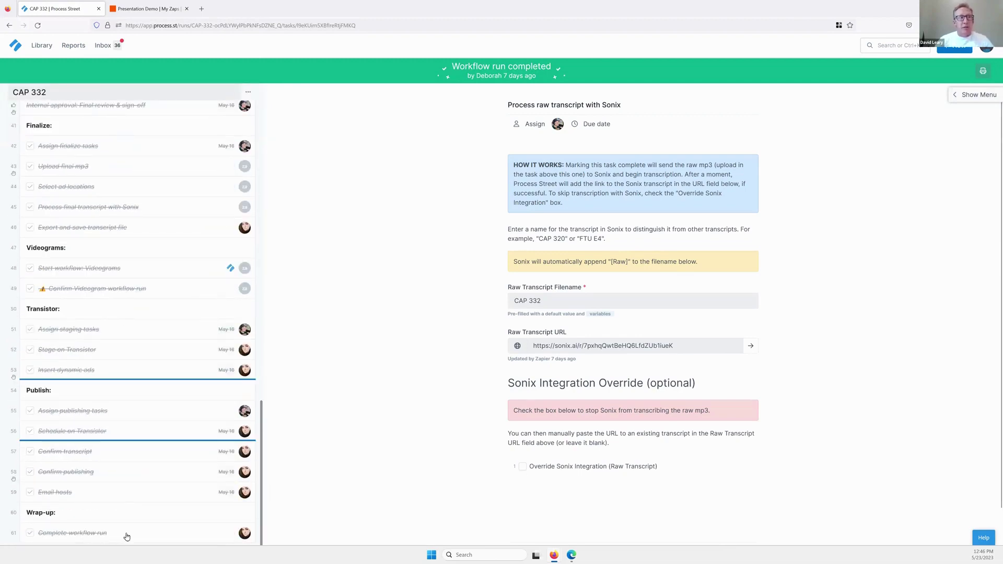
pyautogui.scroll(4, 120, 361)
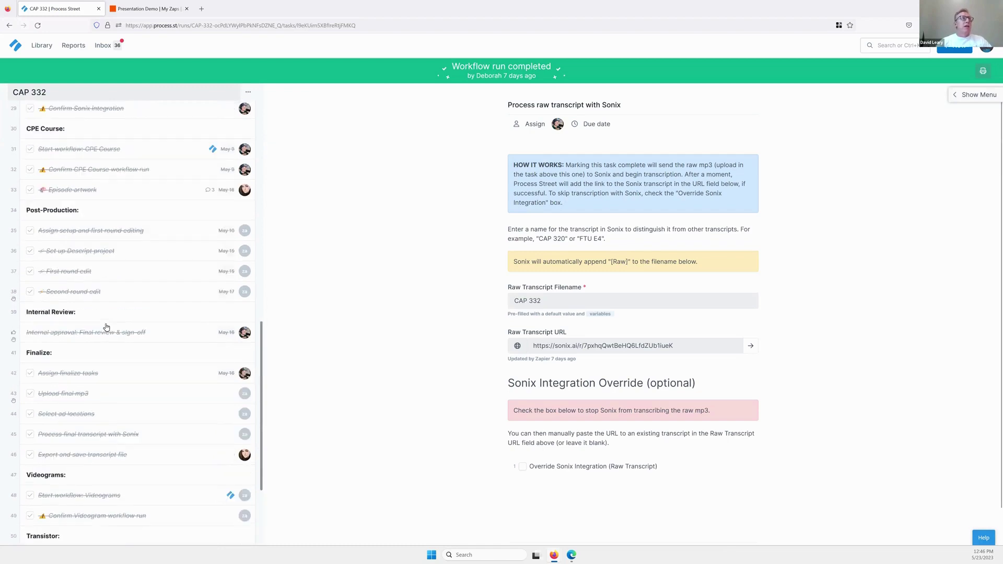
pyautogui.click(86, 275)
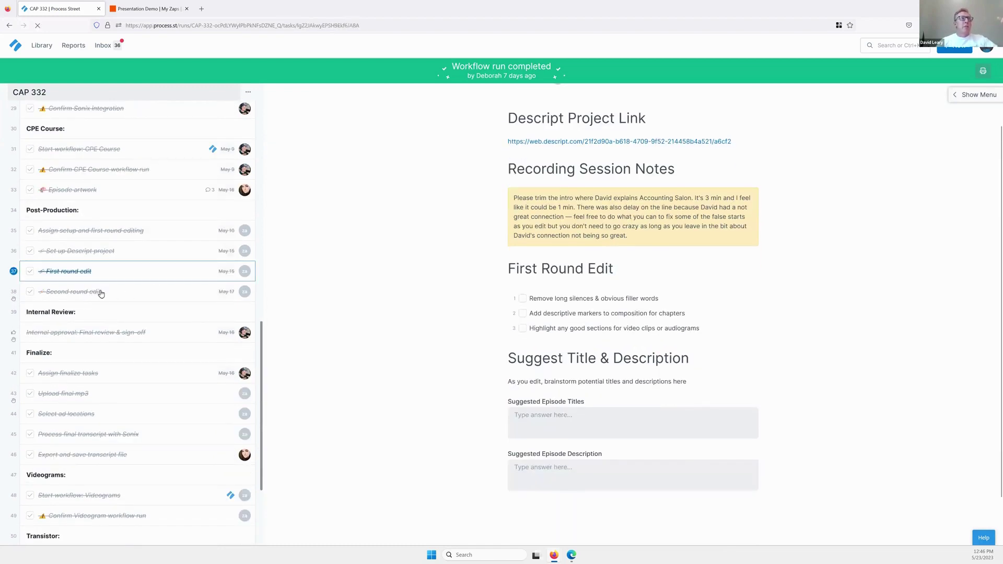
# View Second round edit, then Set up Descript project with its Descript URL and 11-step checklist.
pyautogui.click(100, 293)
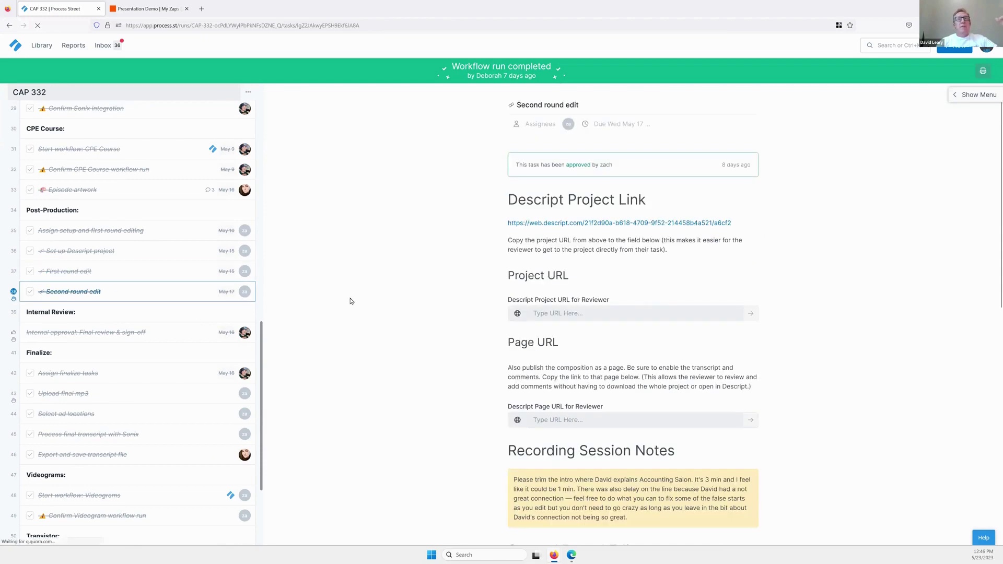
pyautogui.click(99, 258)
pyautogui.scroll(-5, 564, 340)
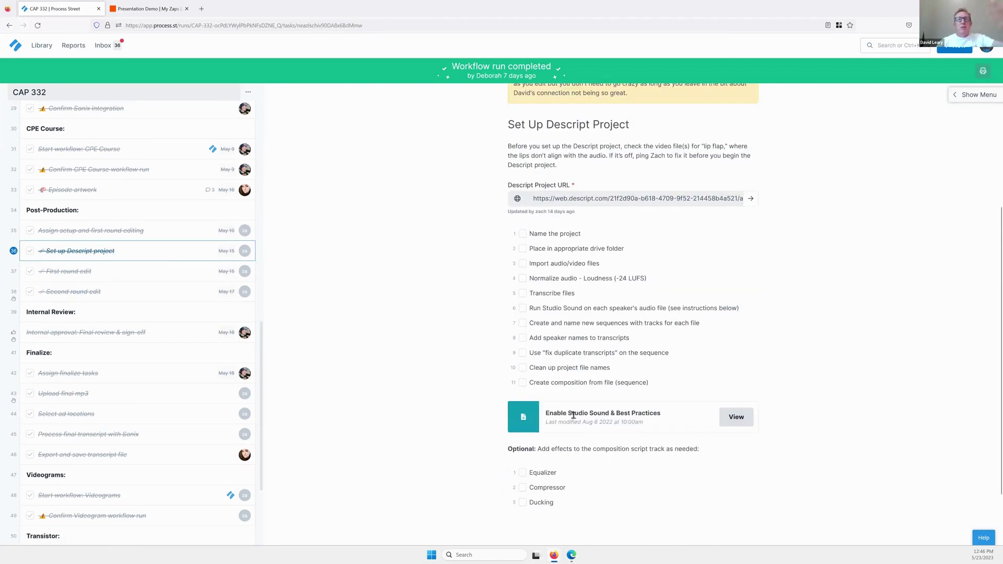
pyautogui.scroll(5, 151, 243)
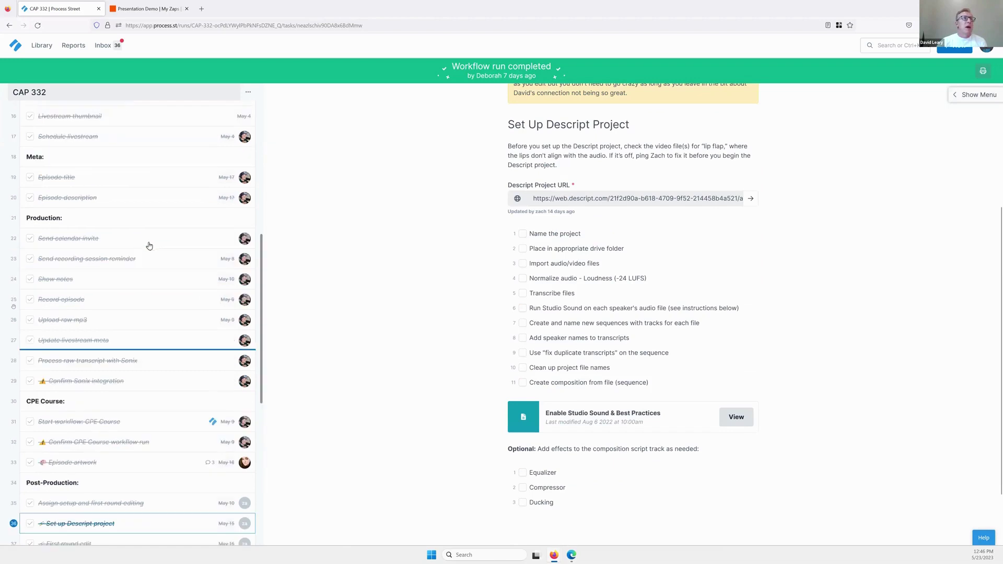
pyautogui.scroll(6, 148, 246)
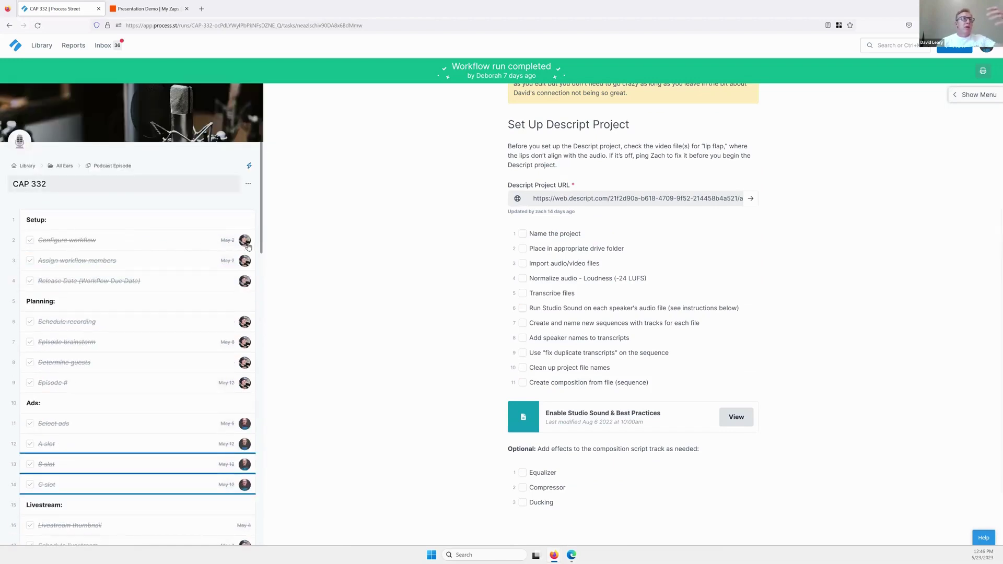
pyautogui.scroll(-4, 204, 323)
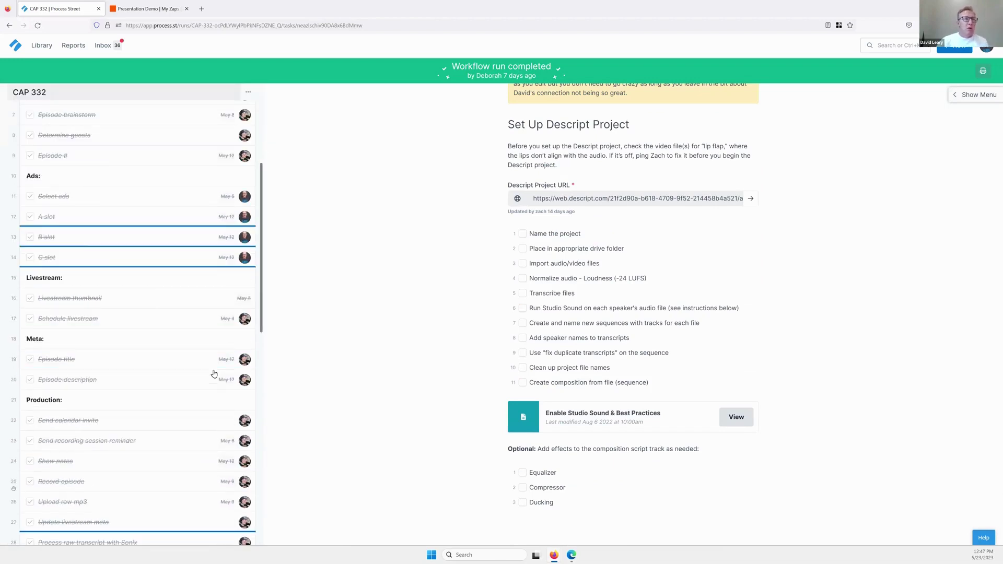
pyautogui.scroll(-8, 214, 373)
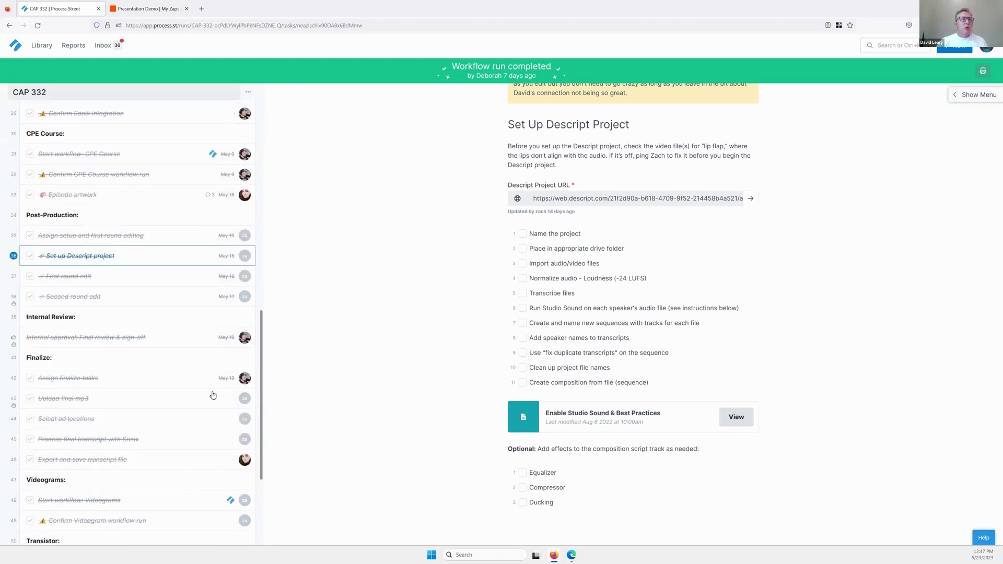
pyautogui.scroll(-3, 213, 395)
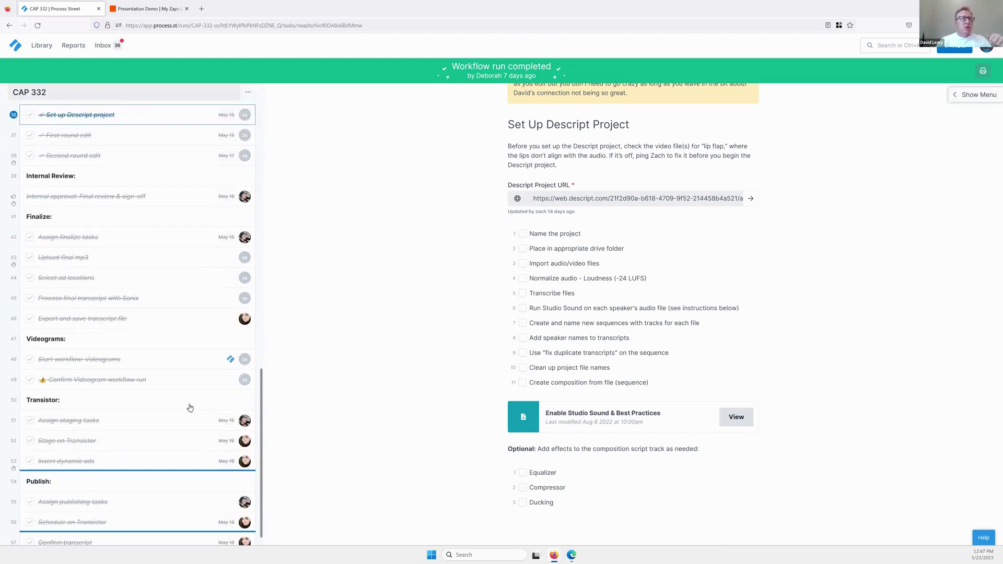
pyautogui.scroll(-2, 188, 421)
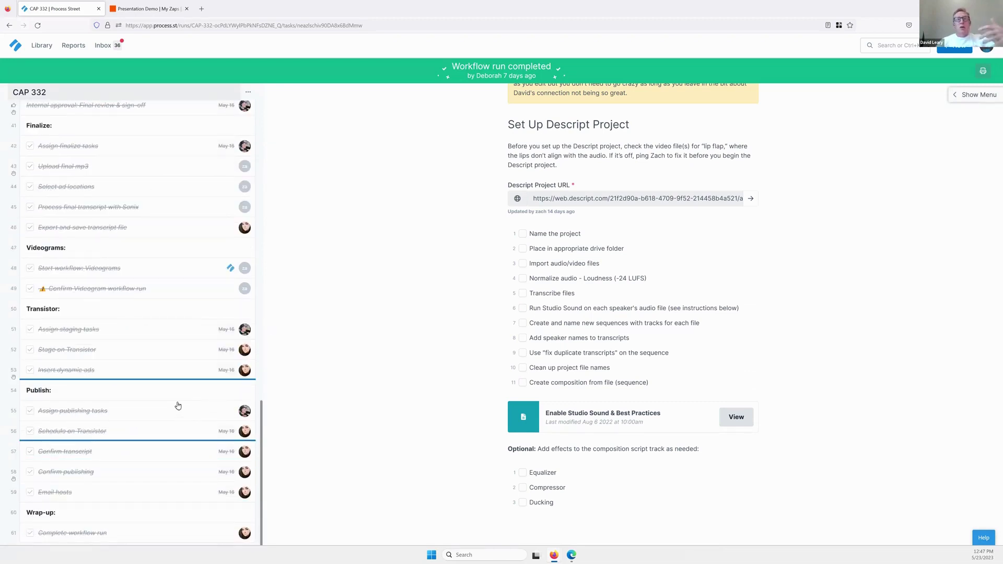
pyautogui.scroll(9, 178, 406)
pyautogui.scroll(8, 179, 398)
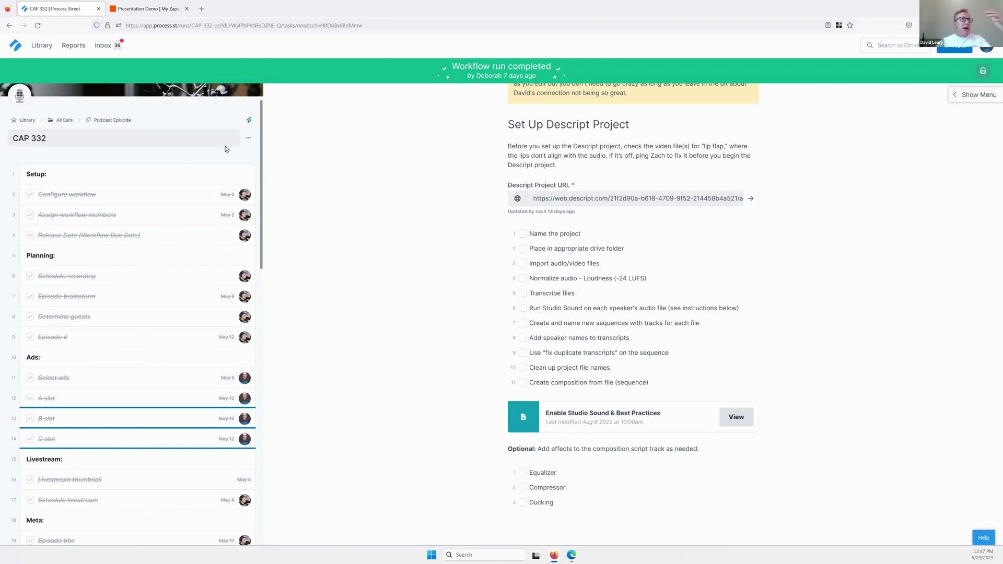
pyautogui.scroll(-3, 145, 297)
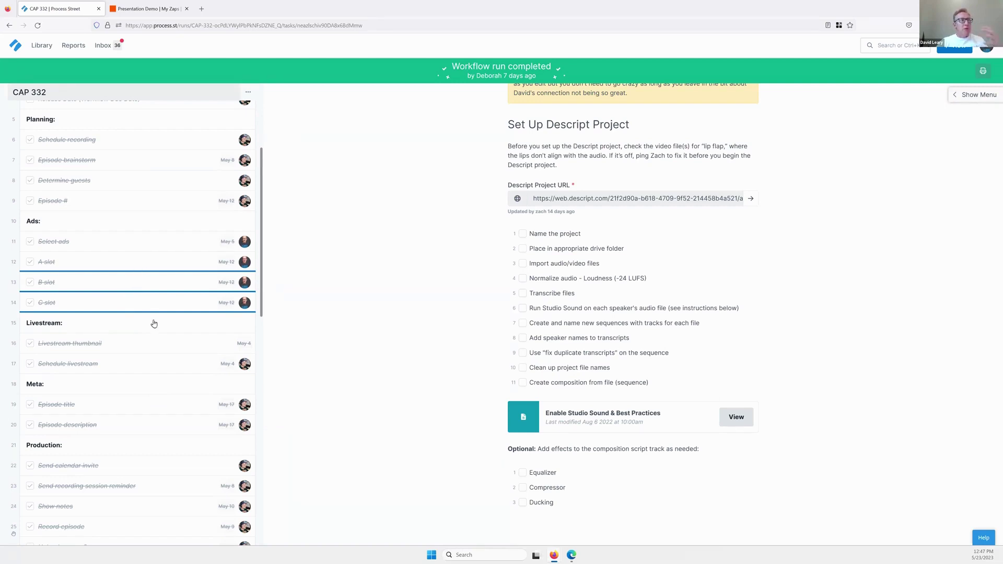
pyautogui.scroll(-10, 148, 408)
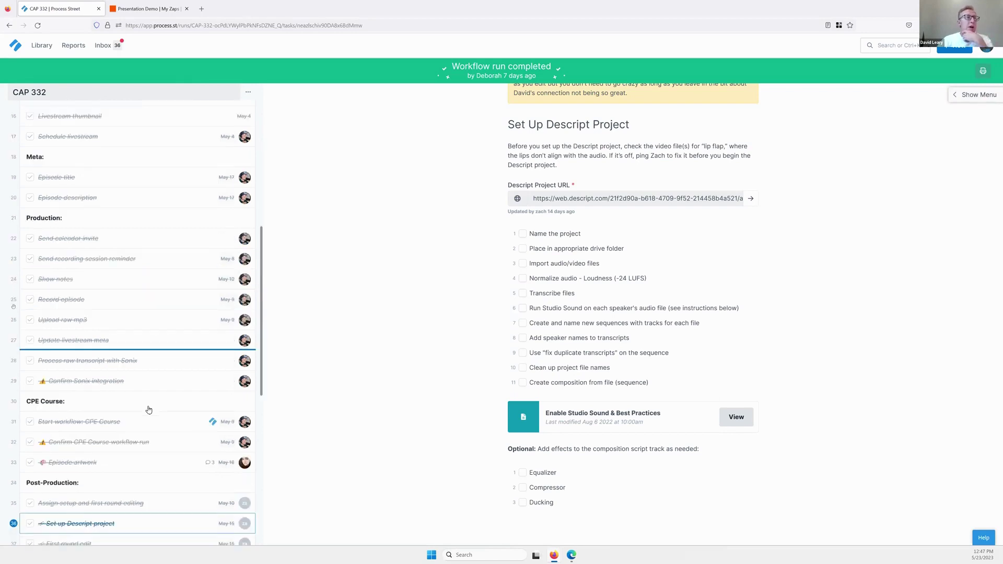
pyautogui.scroll(-1, 148, 414)
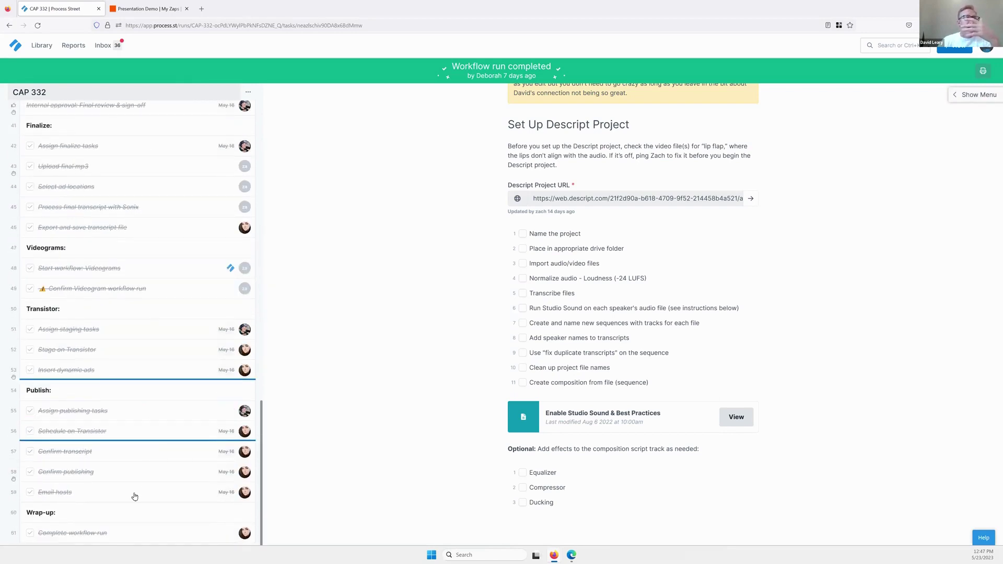
# Check the Email hosts task, then view task 28 showing filename CAP 332 and the Sonix URL.
pyautogui.click(133, 494)
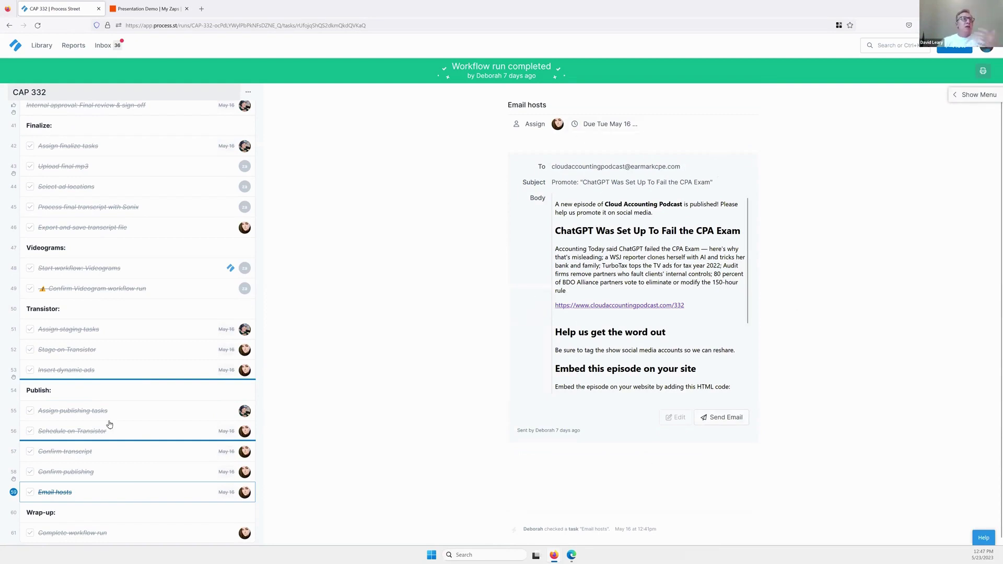
pyautogui.scroll(5, 144, 292)
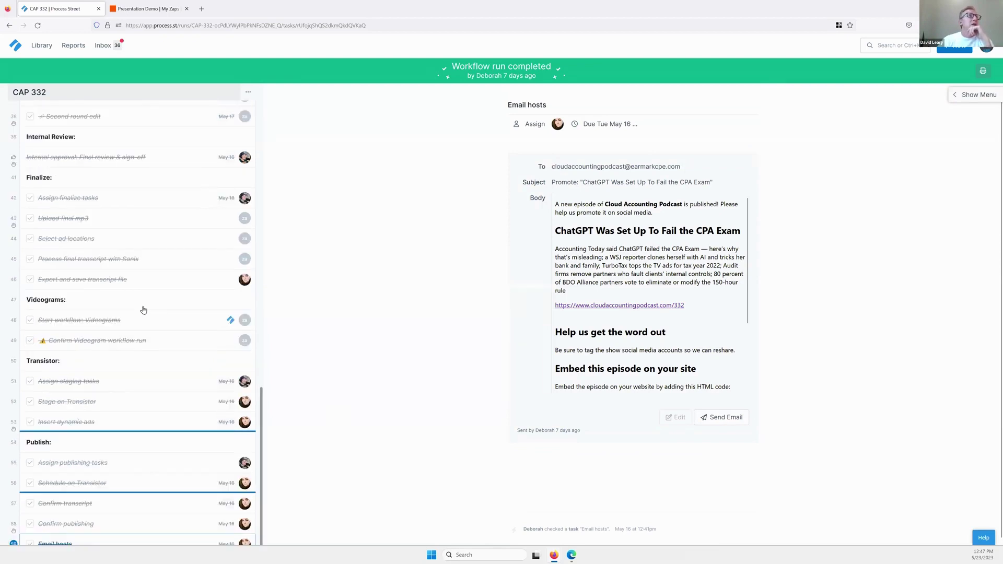
pyautogui.scroll(5, 125, 277)
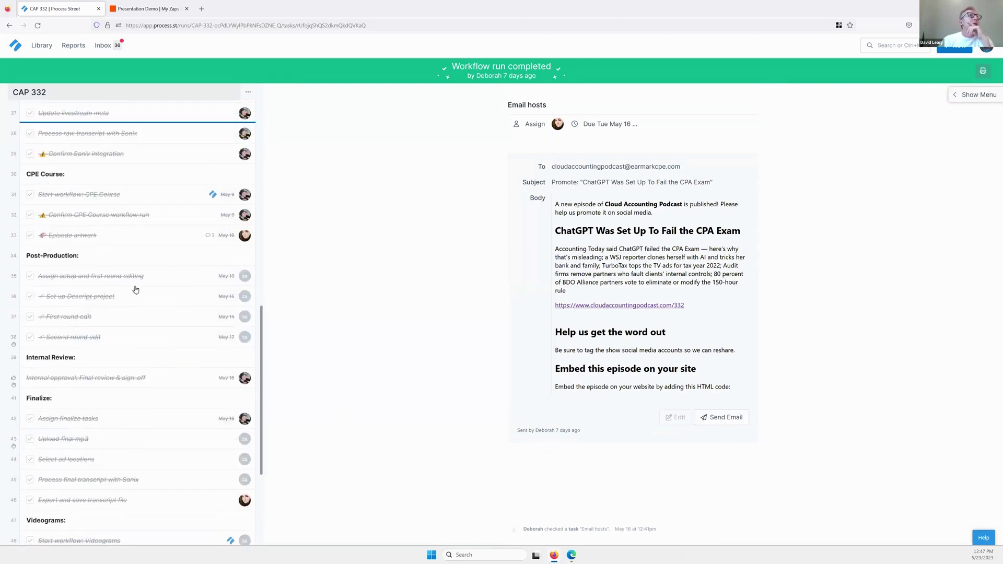
pyautogui.scroll(3, 152, 278)
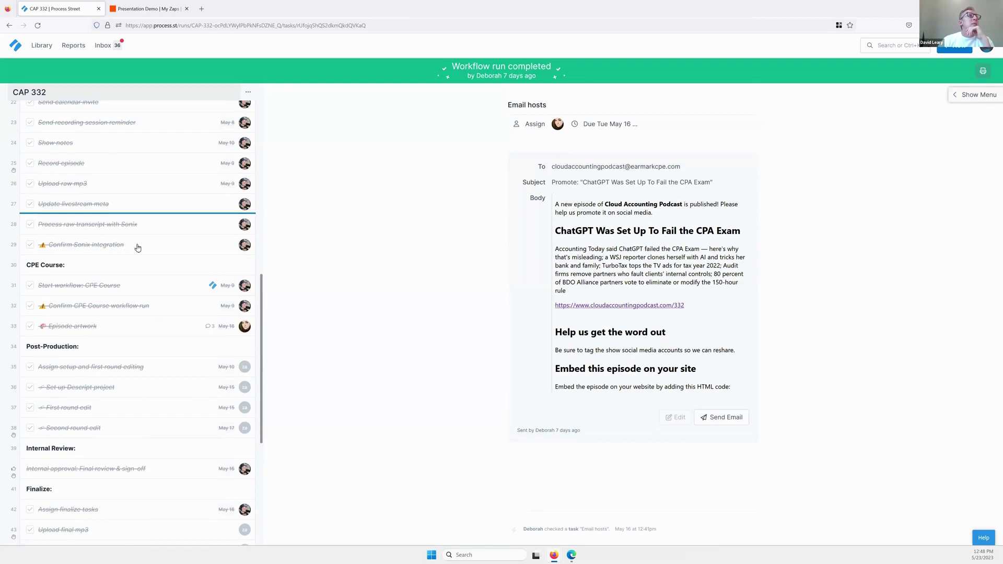
pyautogui.click(122, 233)
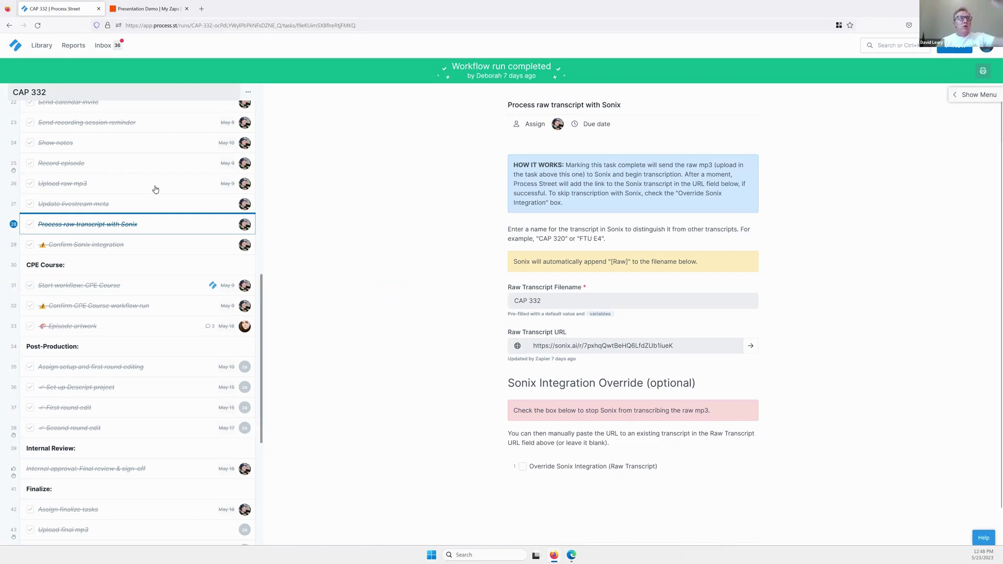
# Scroll the CAP 332 task list to reach task 33, Episode artwork, with its CAP E332.png image.
pyautogui.scroll(-1, 146, 358)
pyautogui.scroll(-3, 144, 353)
pyautogui.scroll(8, 146, 345)
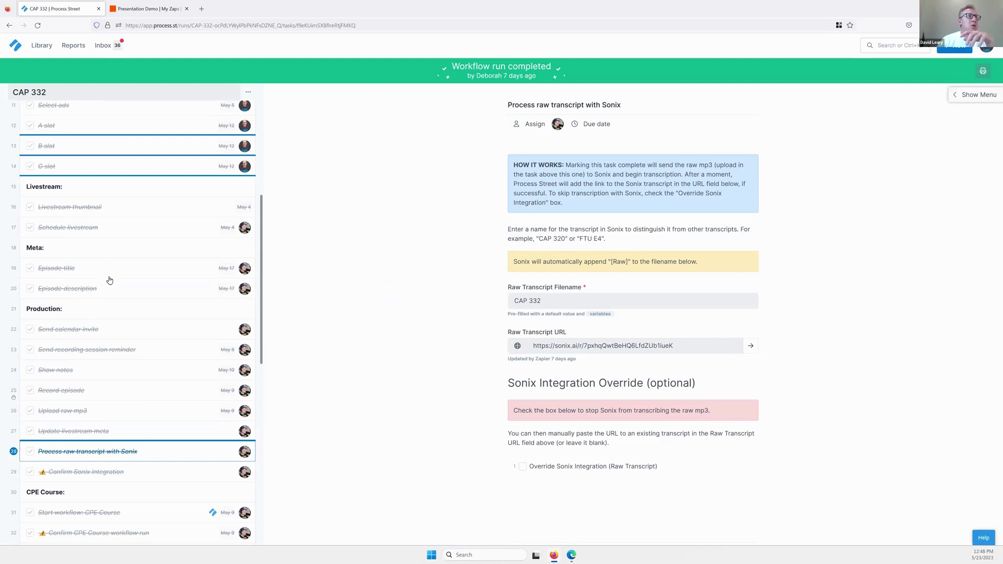
pyautogui.scroll(-4, 119, 301)
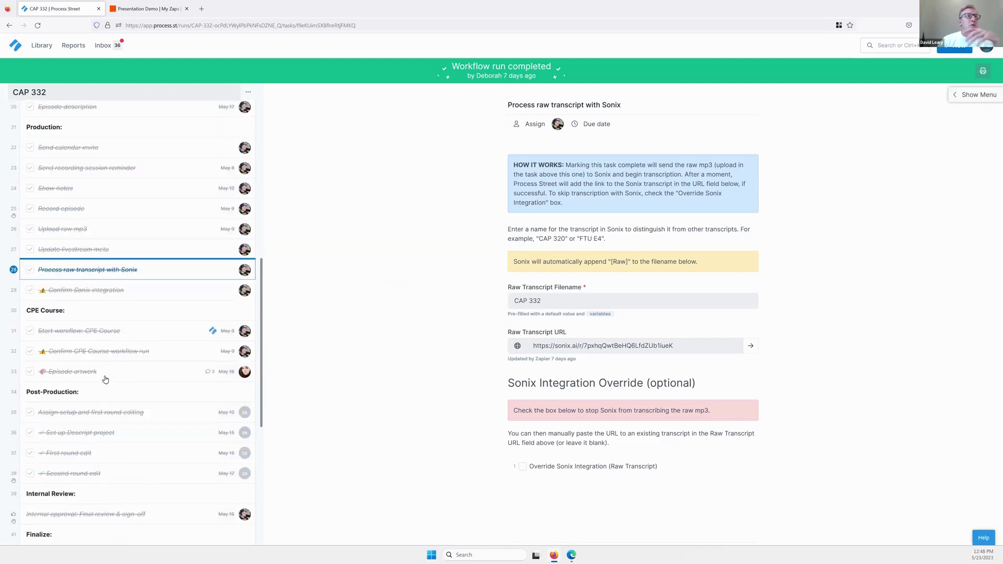
pyautogui.scroll(-1, 523, 410)
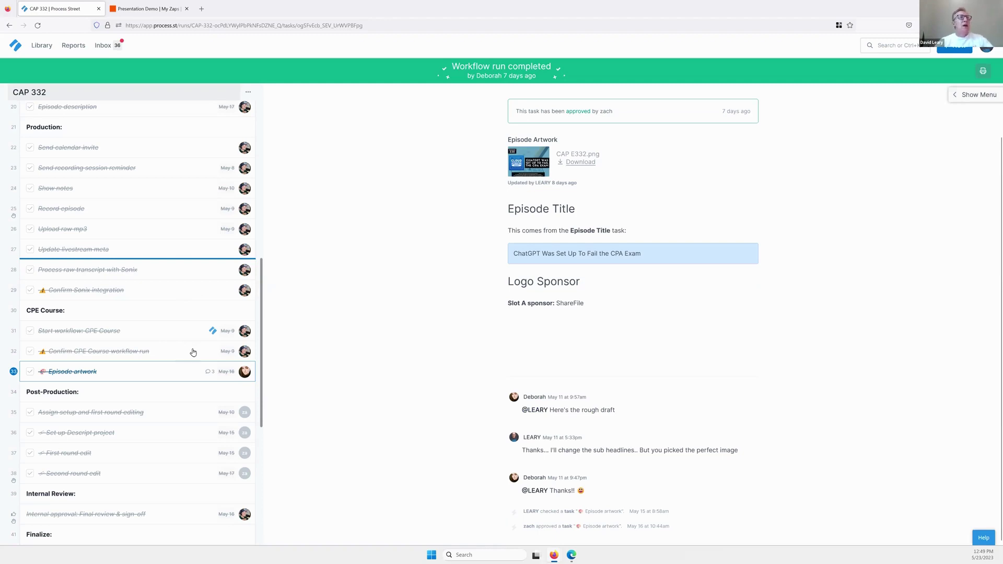
pyautogui.click(171, 353)
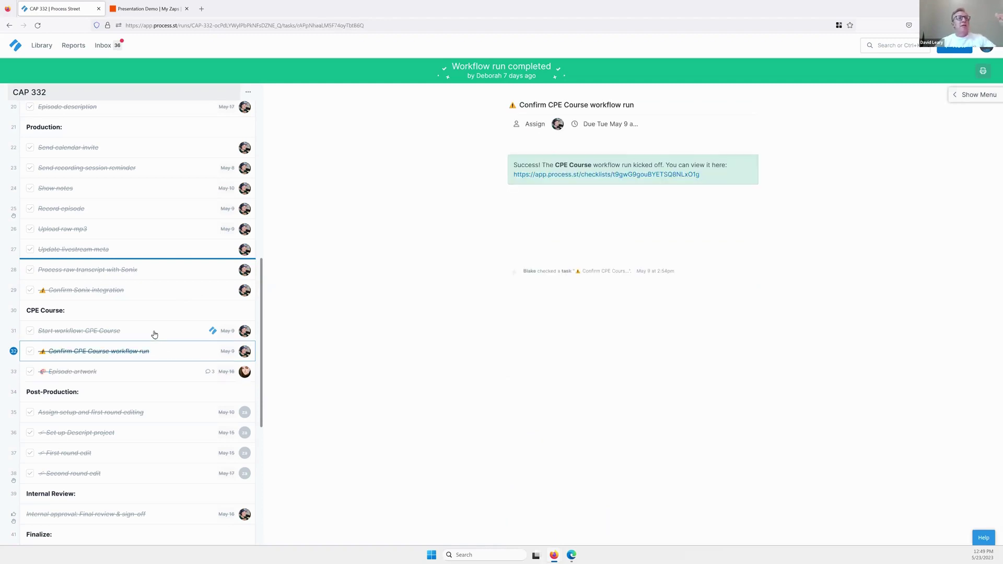
pyautogui.click(154, 335)
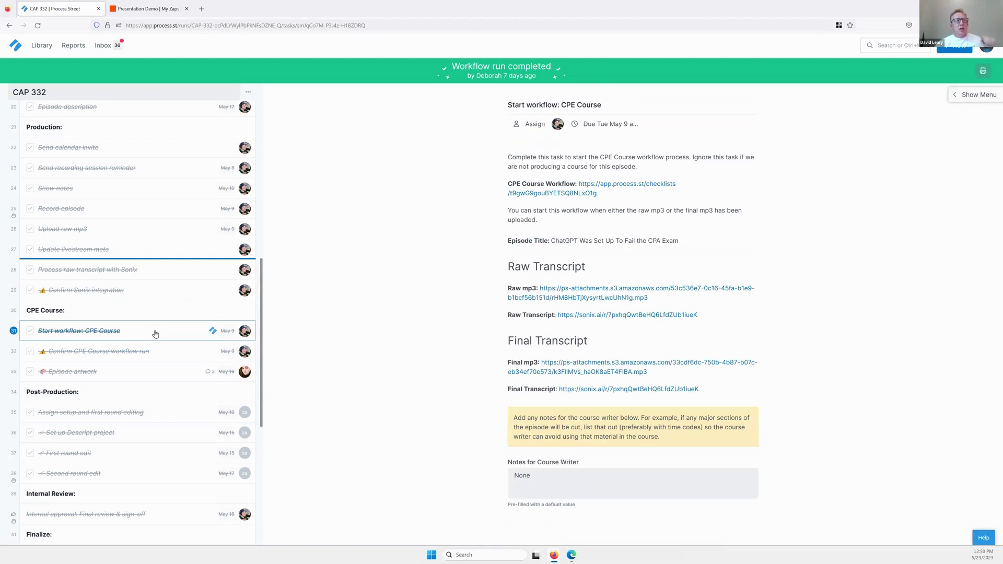
pyautogui.scroll(-4, 155, 341)
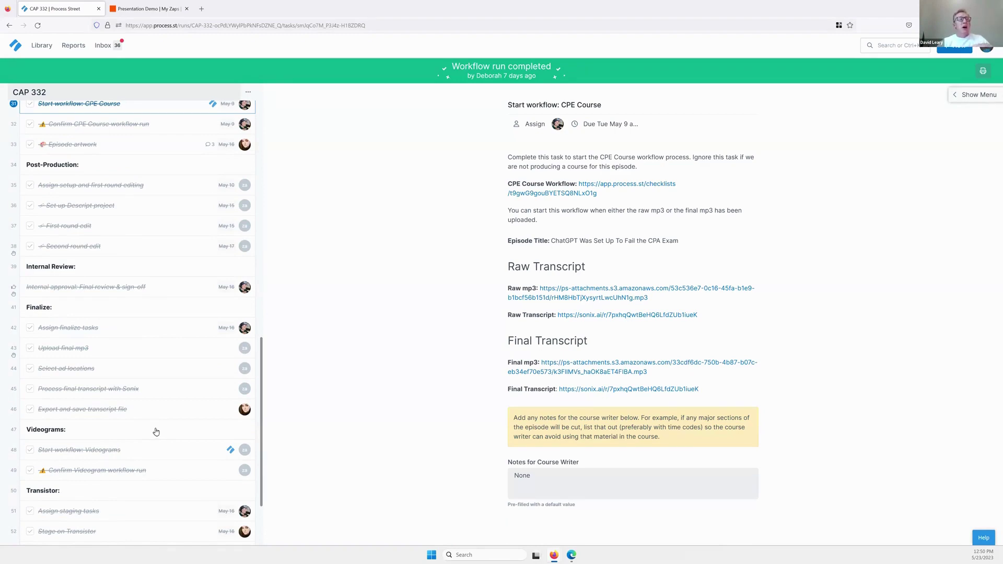
pyautogui.scroll(-4, 157, 432)
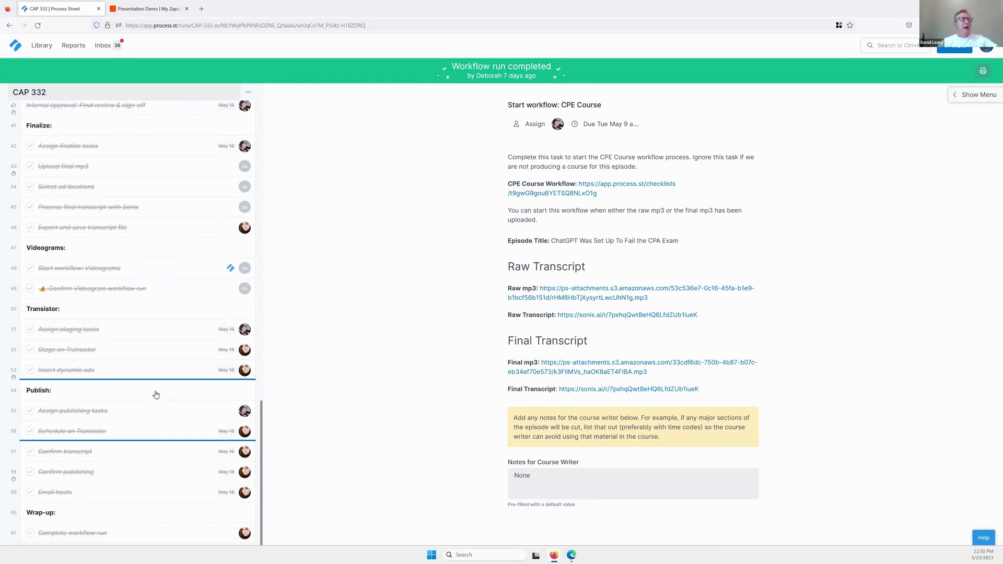
pyautogui.scroll(3, 156, 395)
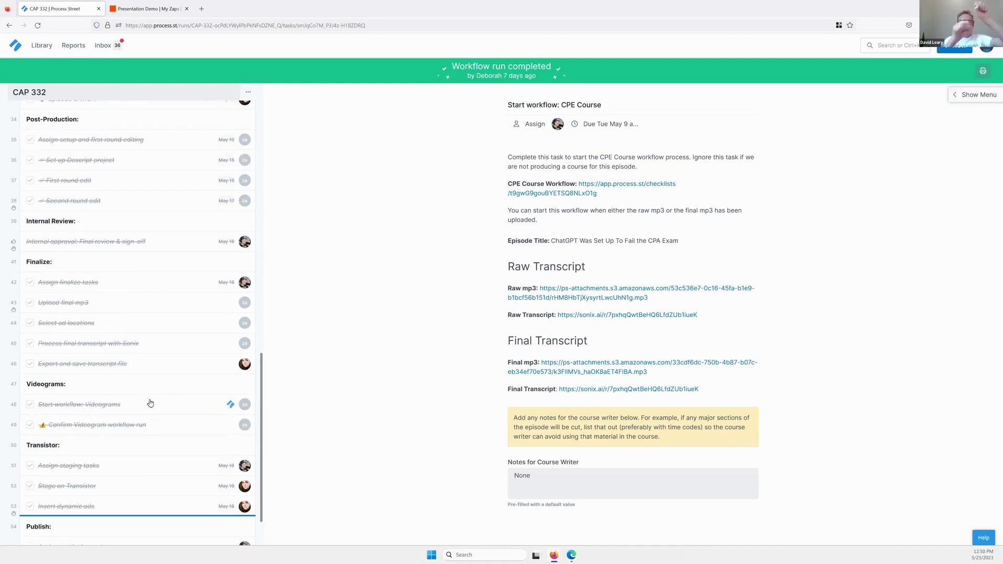
pyautogui.scroll(5, 121, 290)
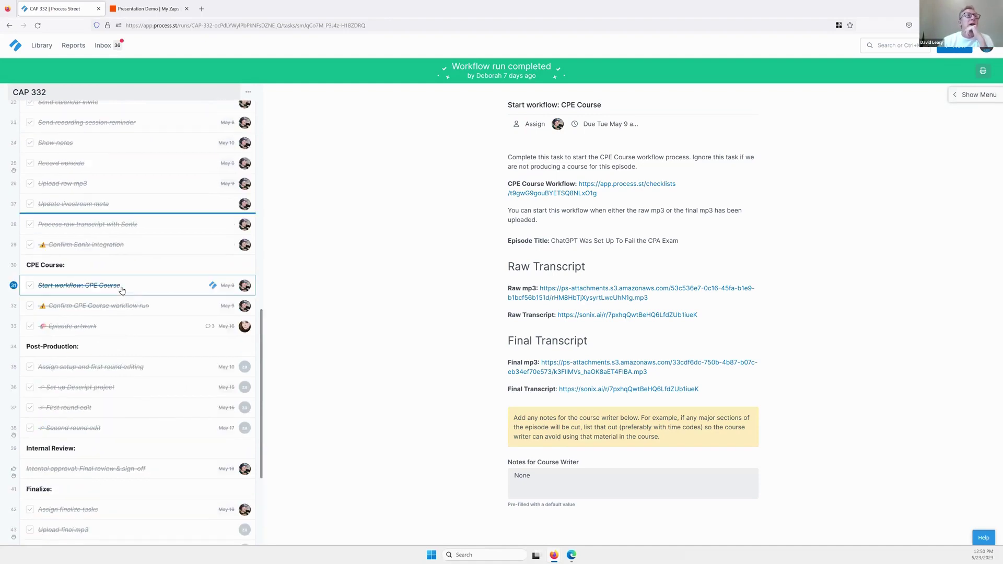
pyautogui.scroll(10, 122, 290)
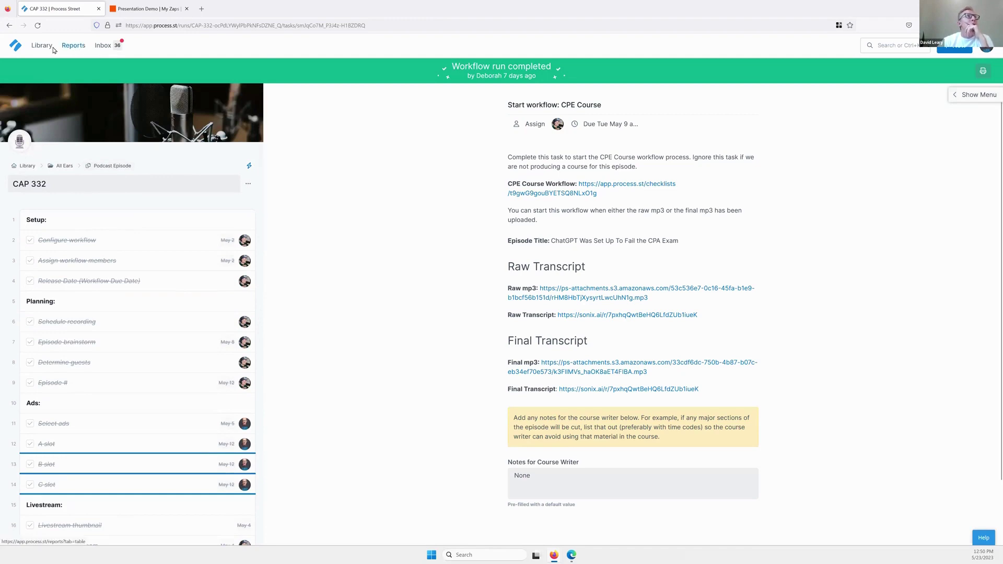
# Open the OMF - 34 run from the Episodes - In Progress report.
pyautogui.click(72, 46)
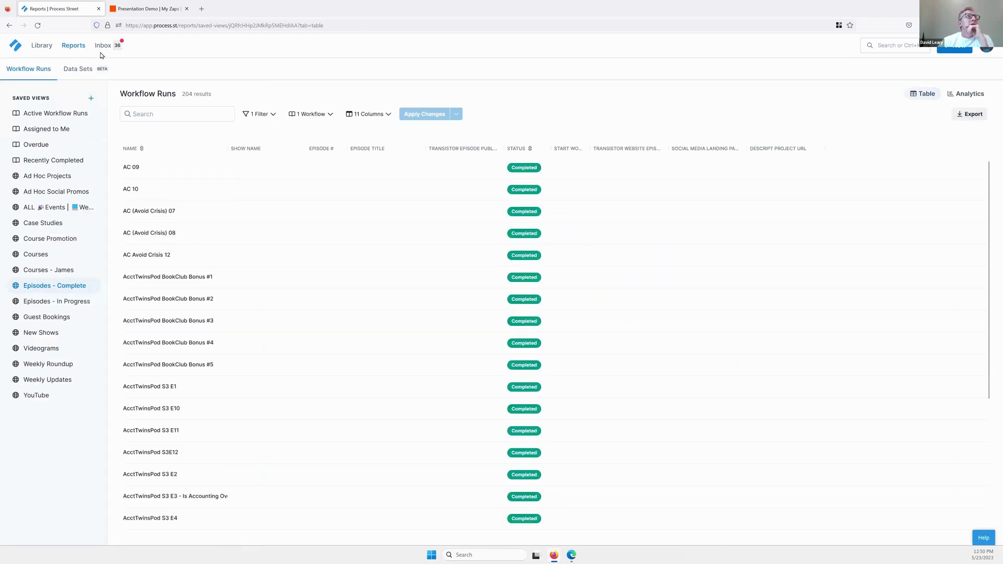
pyautogui.click(68, 305)
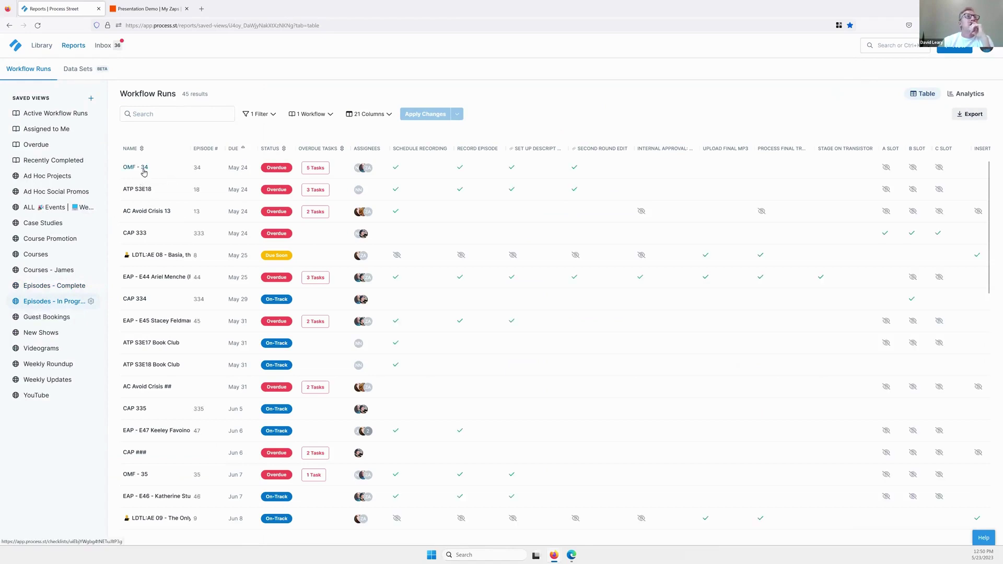
pyautogui.click(602, 152)
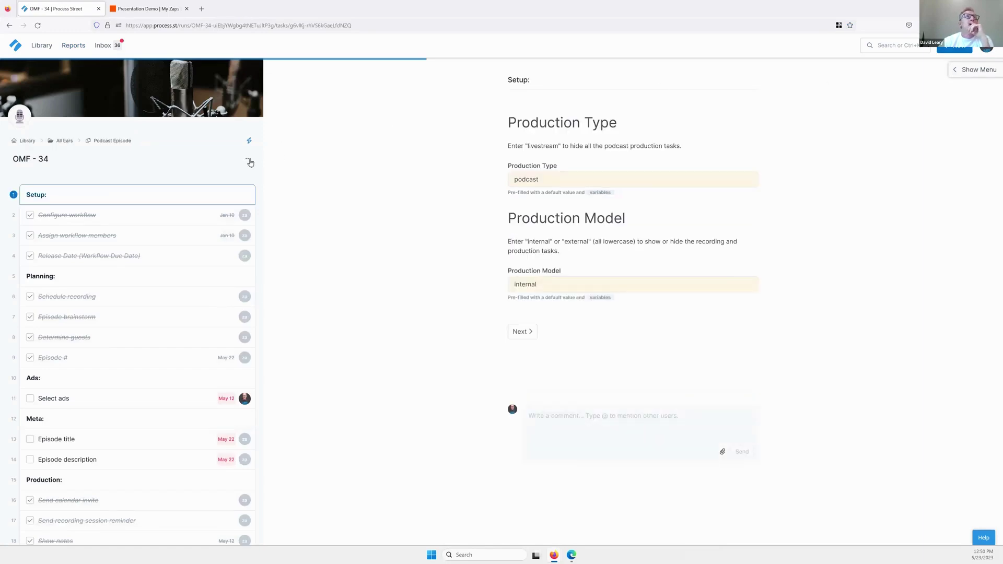
# Look over the Podcast Episode workflow template, then return to the Reports page.
pyautogui.click(249, 160)
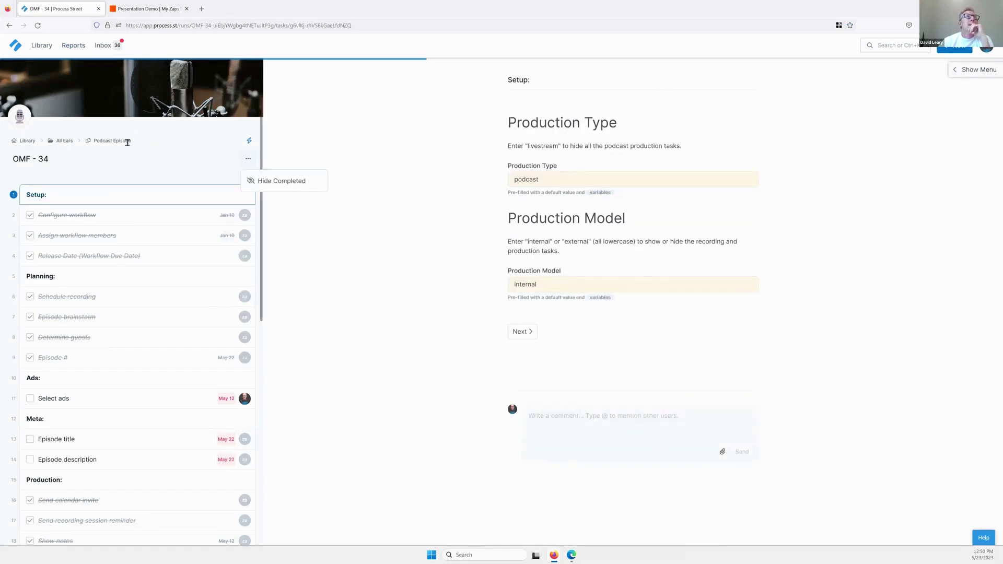
pyautogui.click(105, 150)
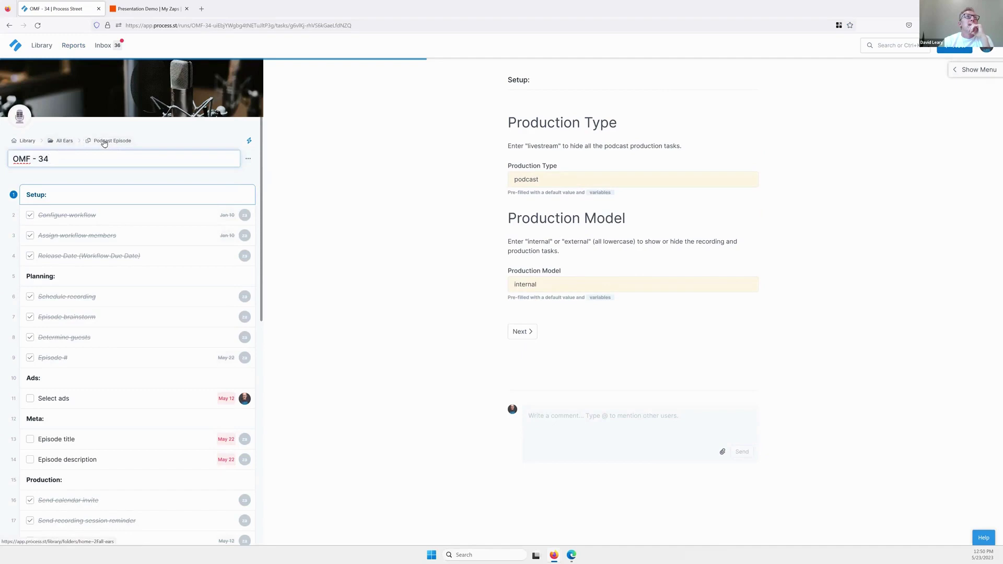
pyautogui.click(103, 141)
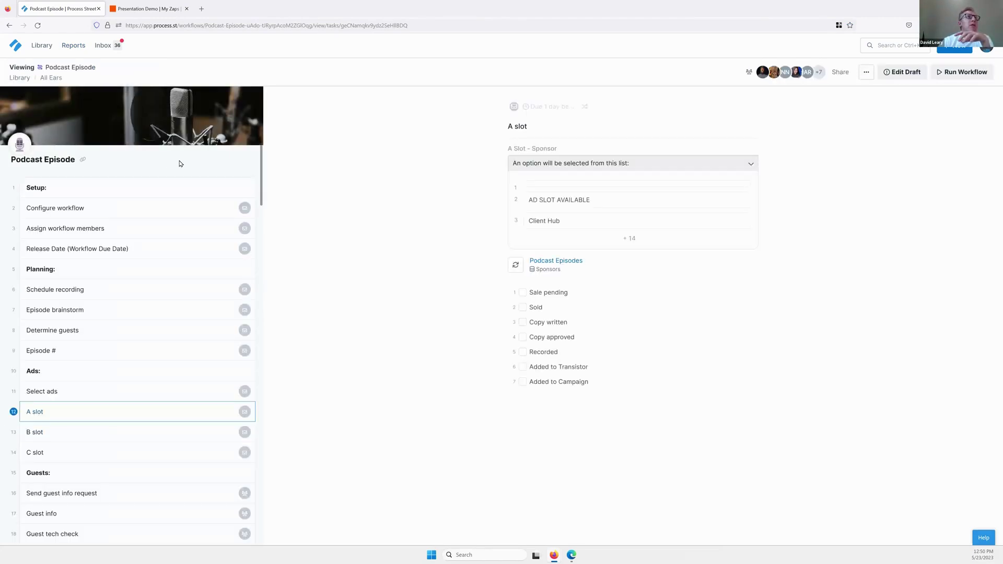
pyautogui.click(73, 46)
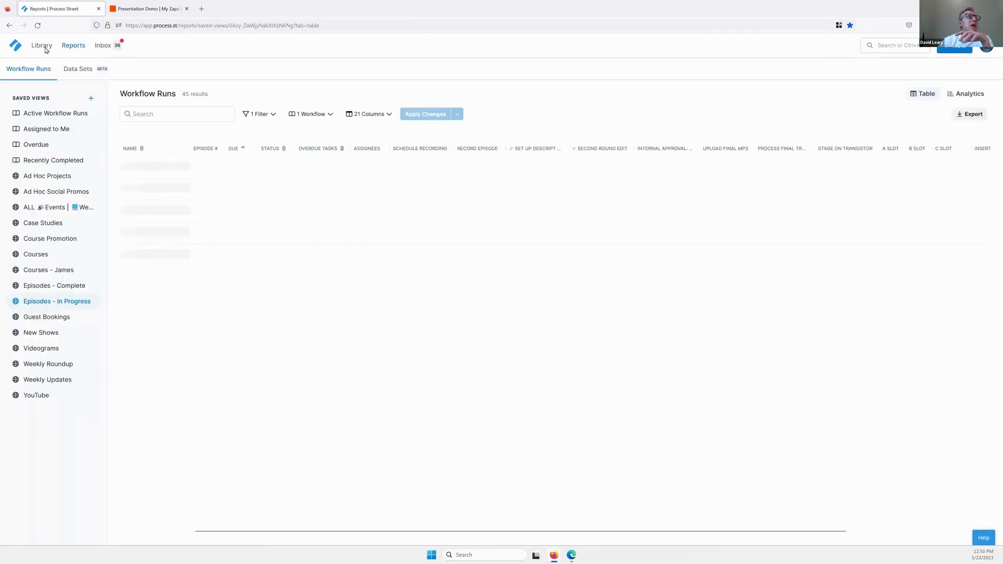
pyautogui.click(43, 47)
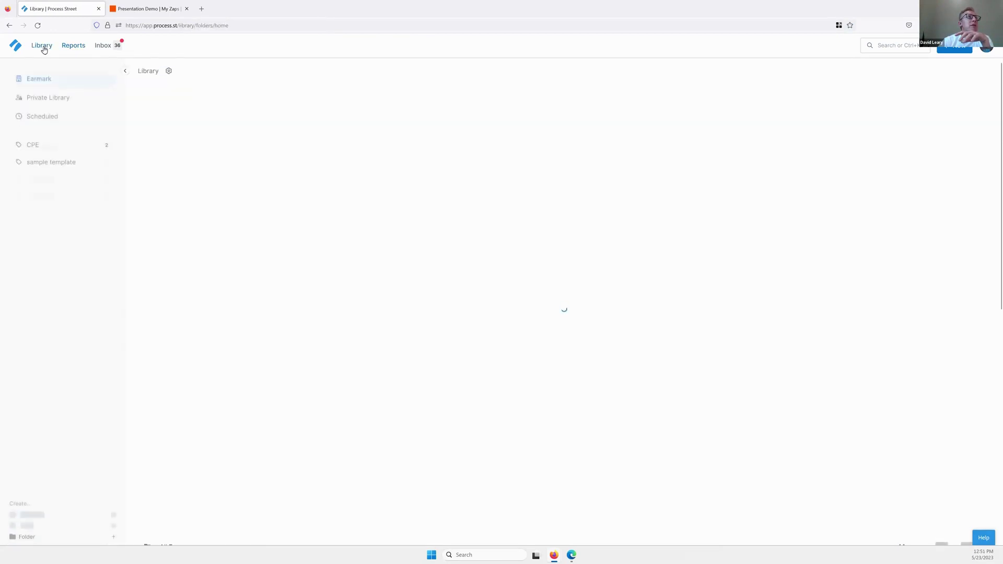
pyautogui.click(74, 47)
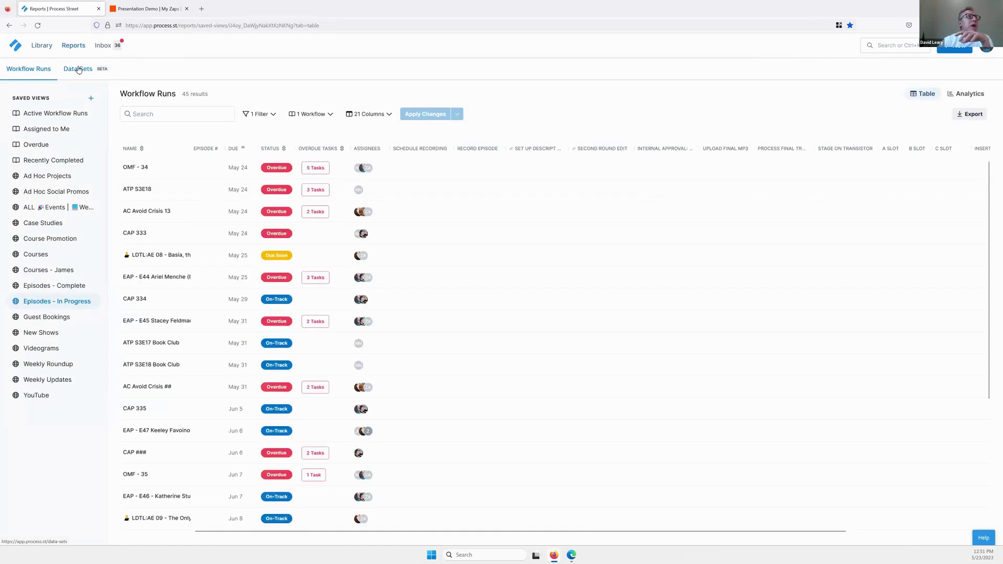
pyautogui.click(79, 70)
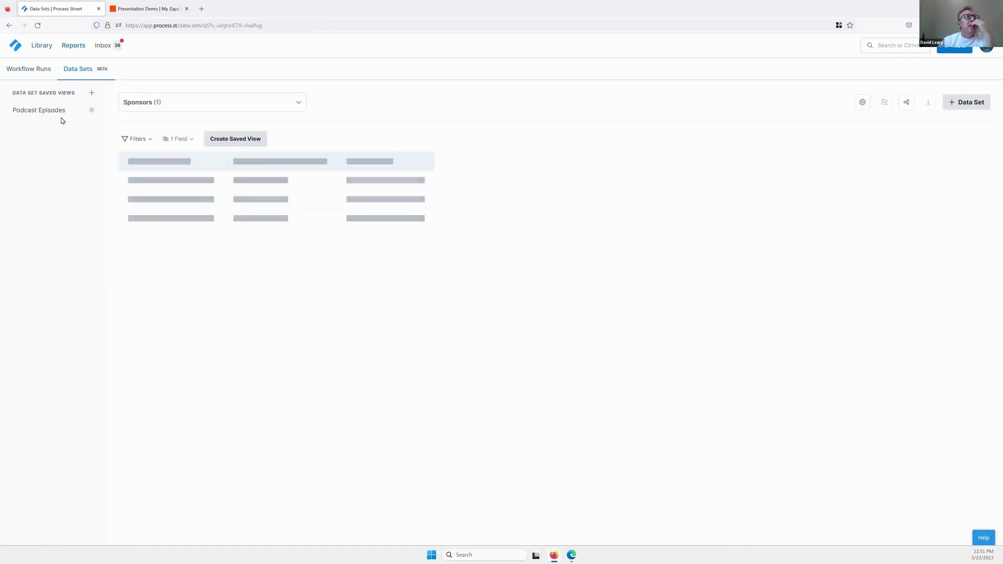
pyautogui.click(52, 111)
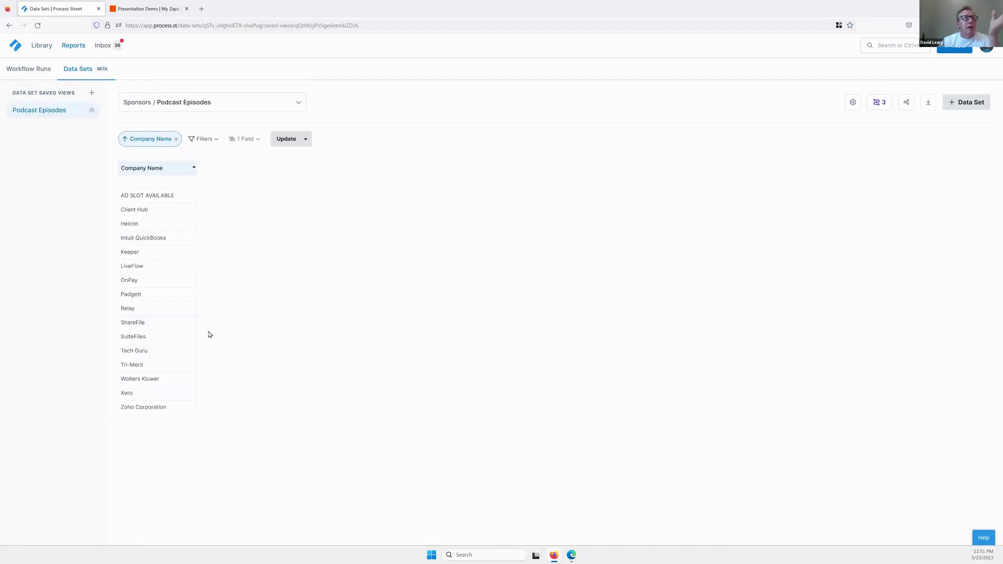
pyautogui.click(219, 103)
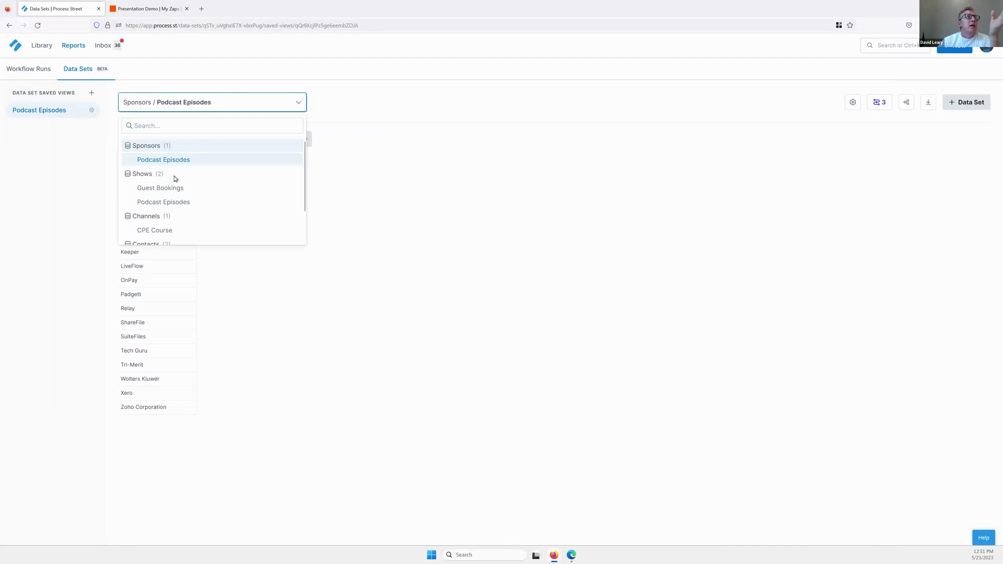
pyautogui.click(147, 175)
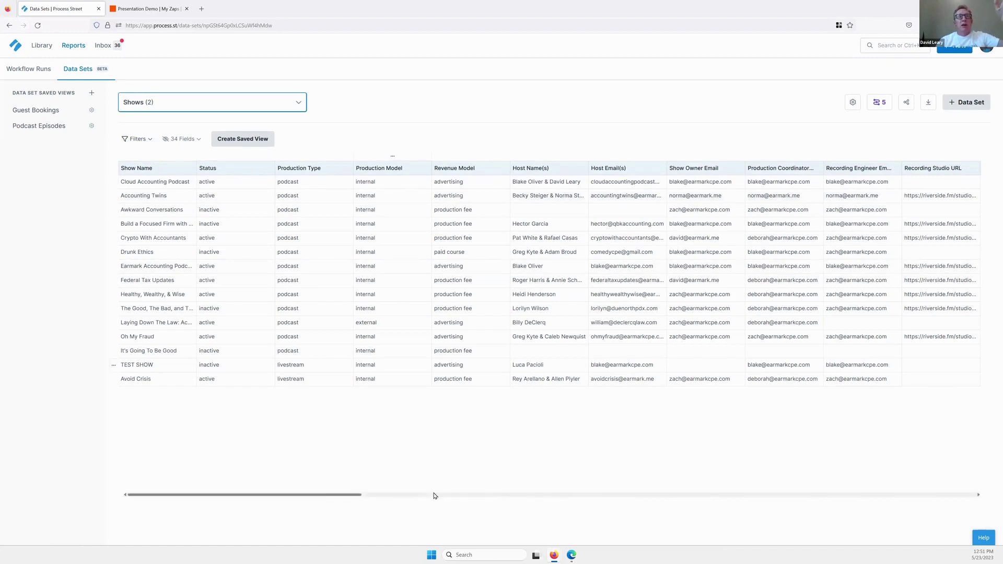
pyautogui.moveTo(434, 495); pyautogui.dragTo(591, 497)
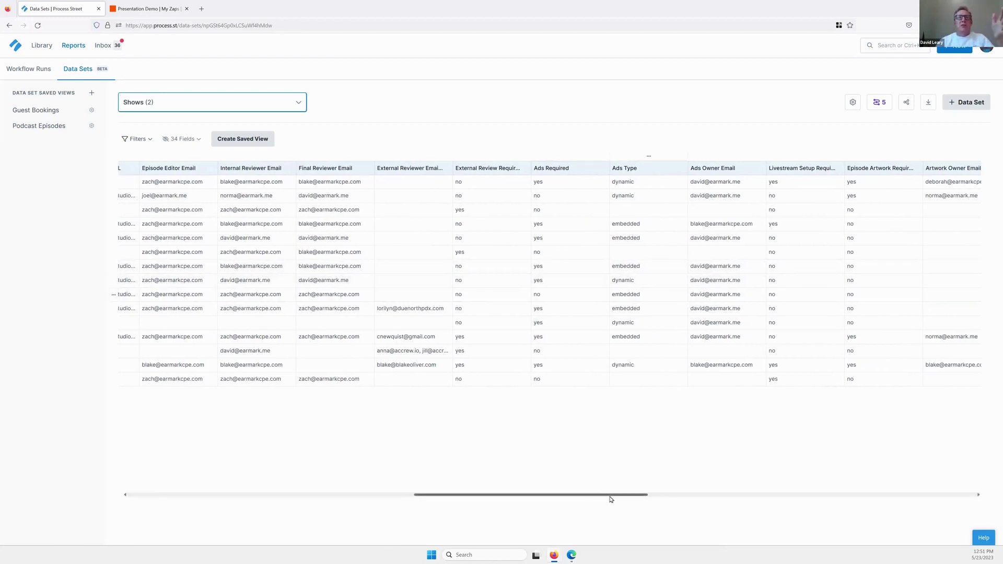
pyautogui.moveTo(610, 498); pyautogui.dragTo(697, 495)
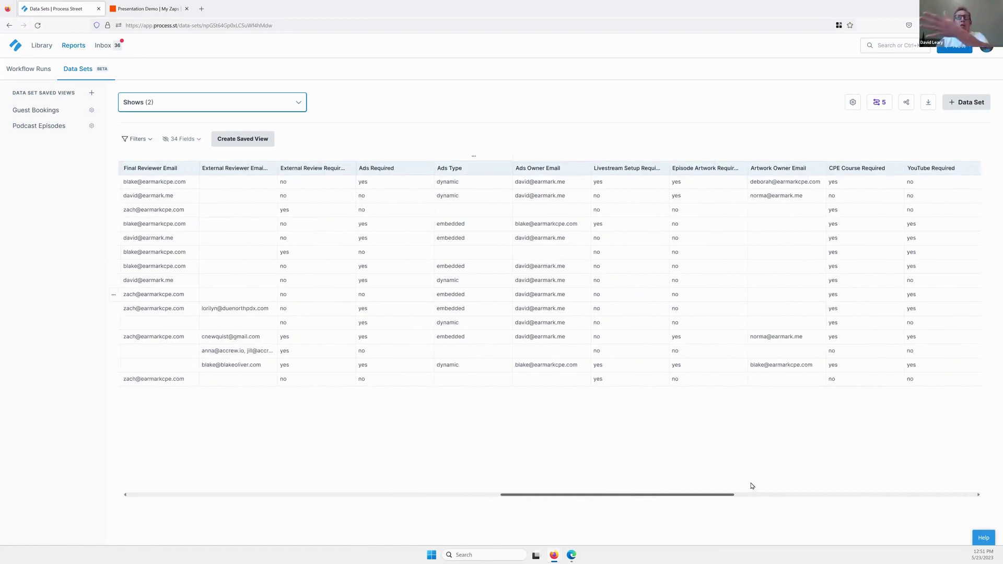
pyautogui.hscroll(-15, 752, 487)
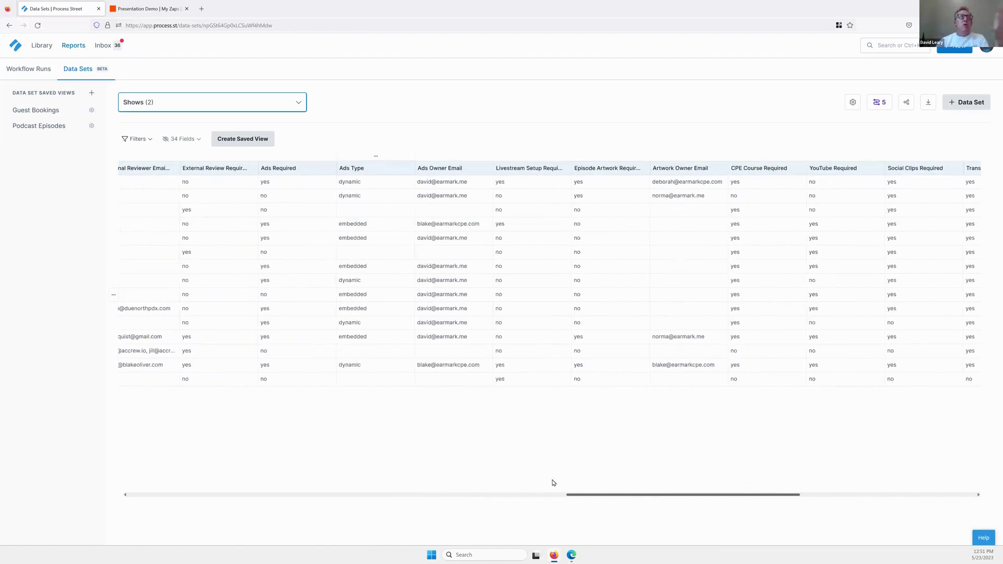
pyautogui.click(47, 74)
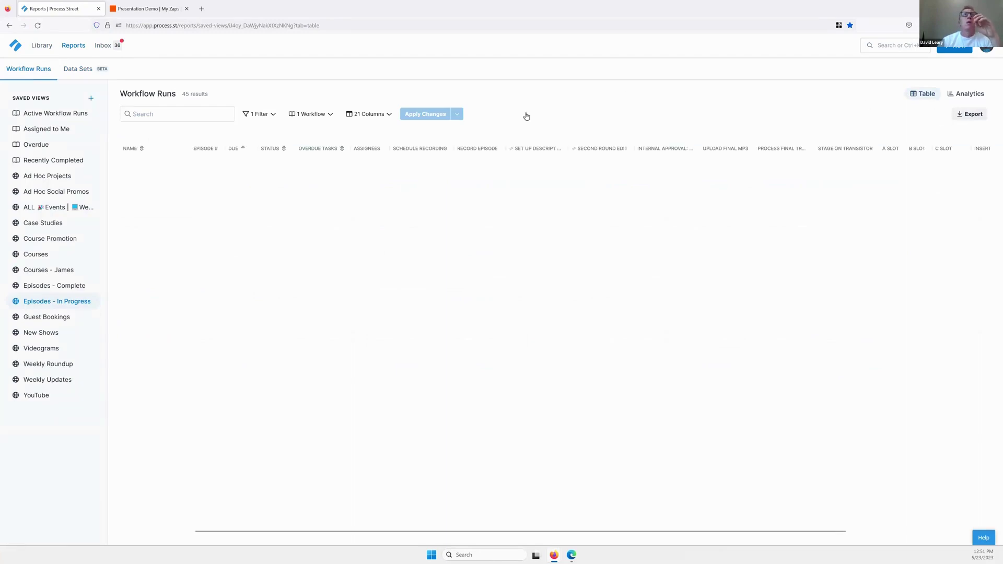
# Run the Podcast Episode workflow as 'demo during webinar' with a May 27 due date.
pyautogui.click(954, 49)
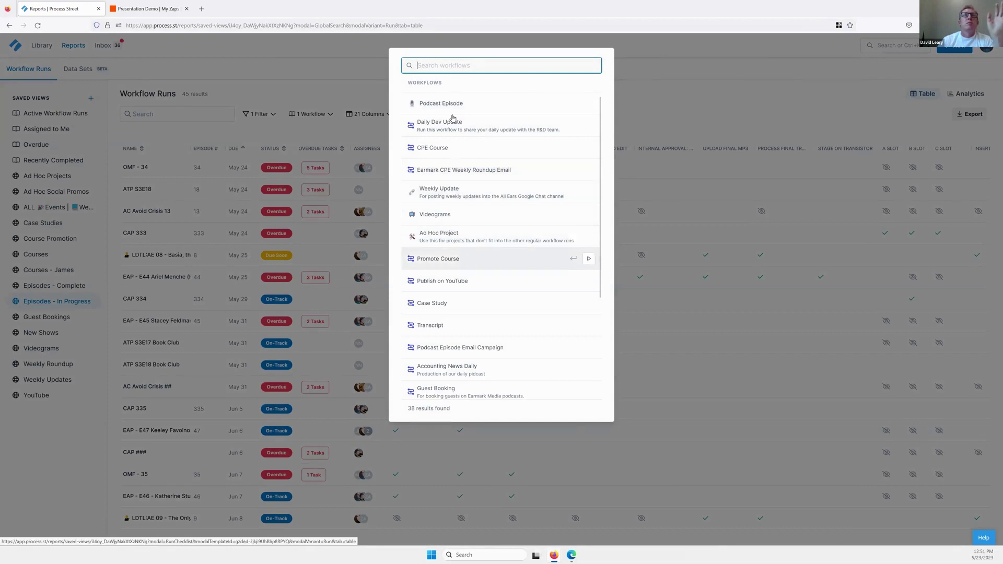
pyautogui.click(591, 105)
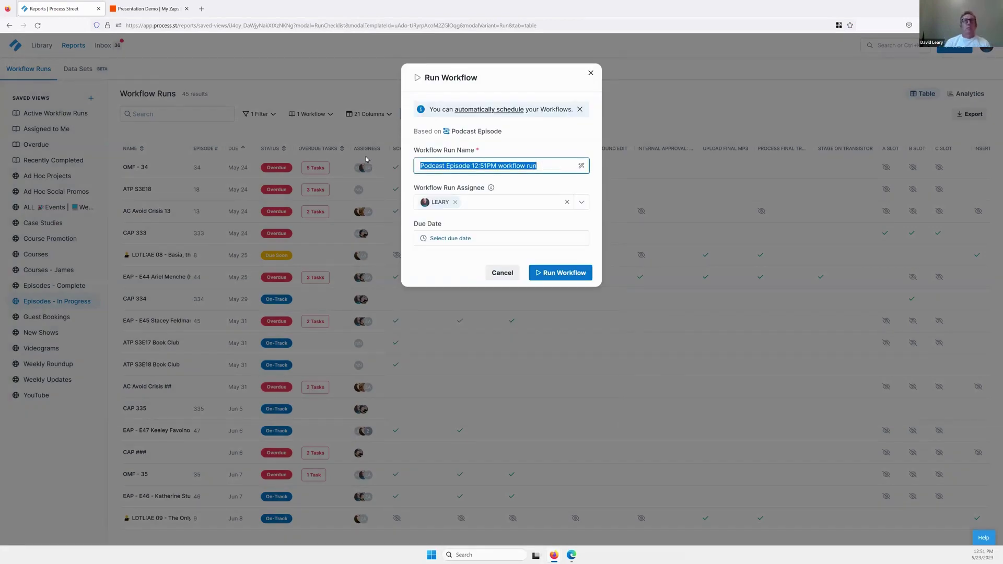
pyautogui.write('demo d')
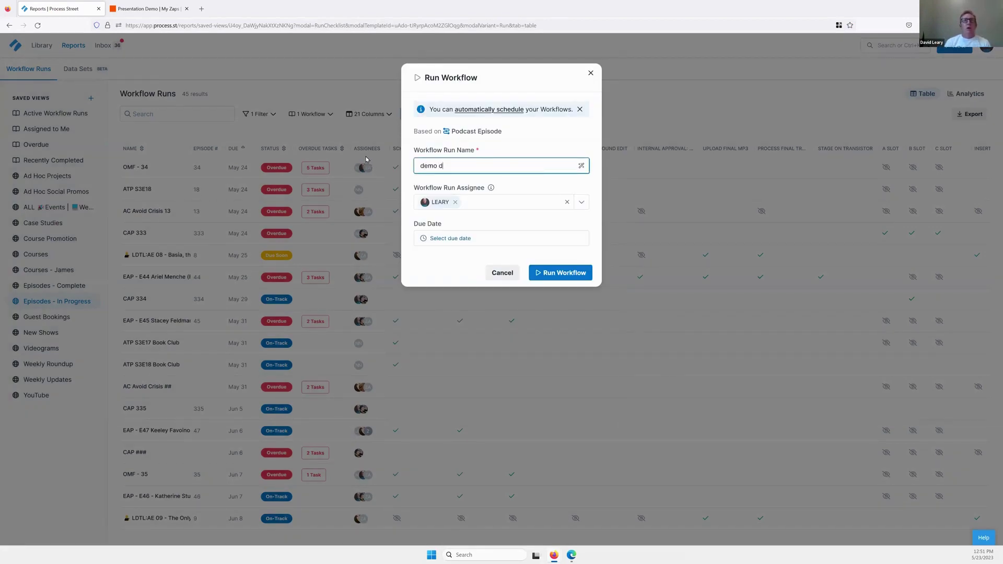
pyautogui.write('uring webinar')
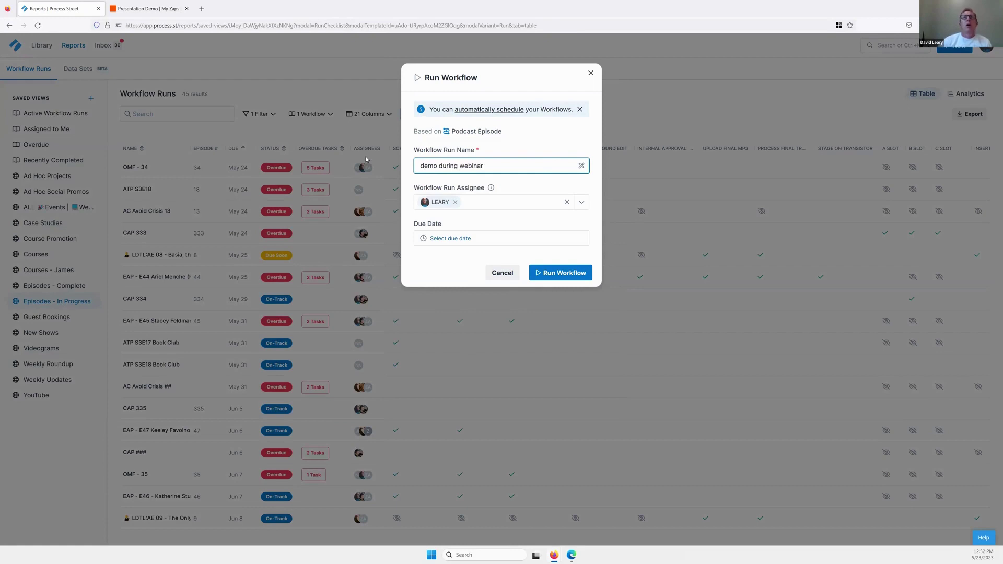
pyautogui.click(456, 237)
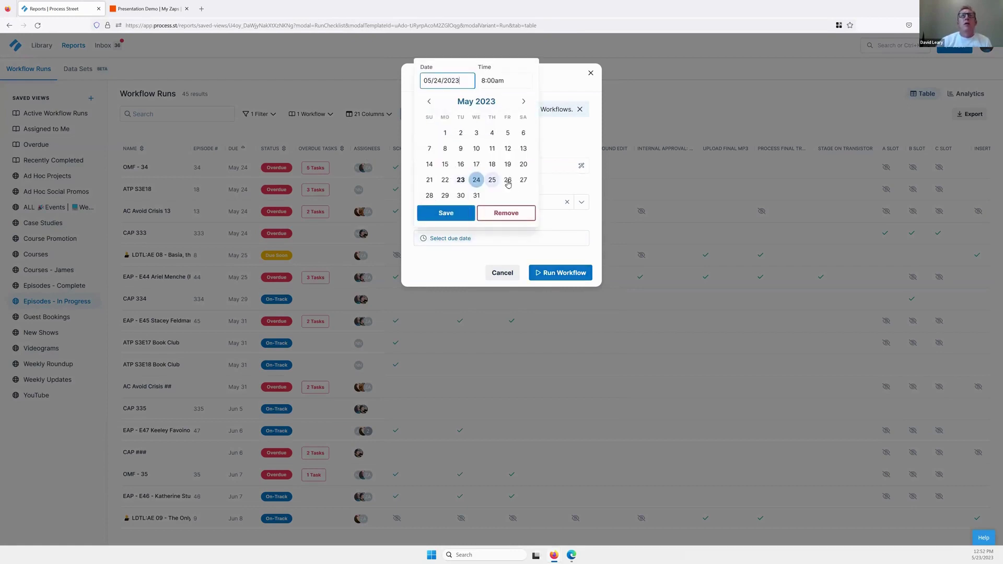
pyautogui.click(523, 180)
pyautogui.click(556, 273)
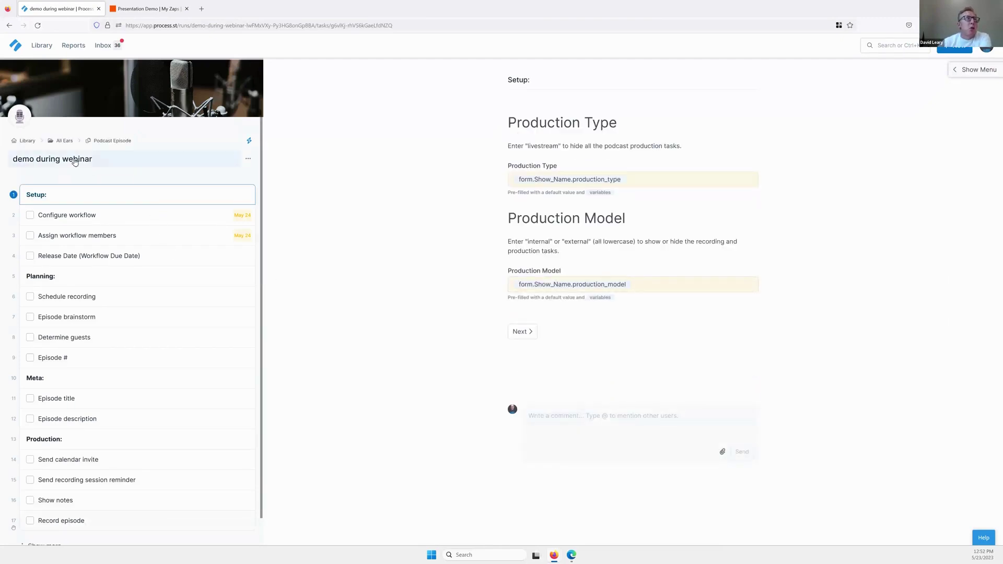
# Expand the new run's task list to show every task.
pyautogui.scroll(-1, 179, 241)
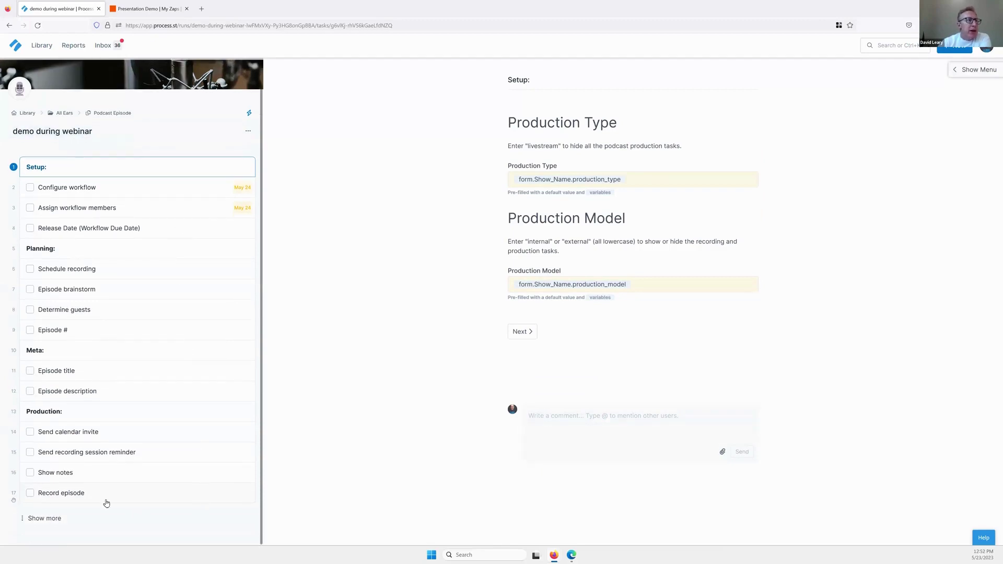
pyautogui.click(23, 518)
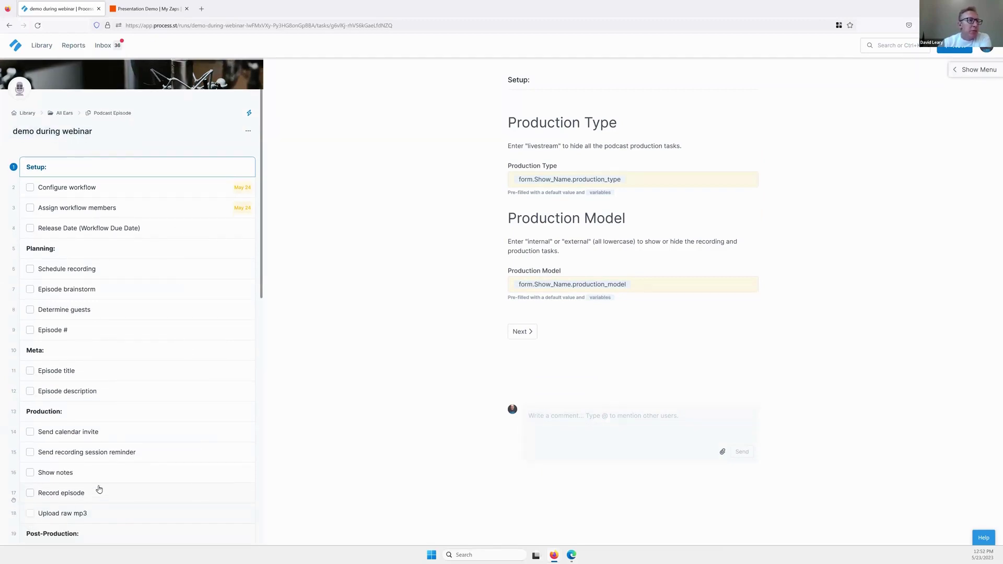
pyautogui.scroll(-10, 99, 490)
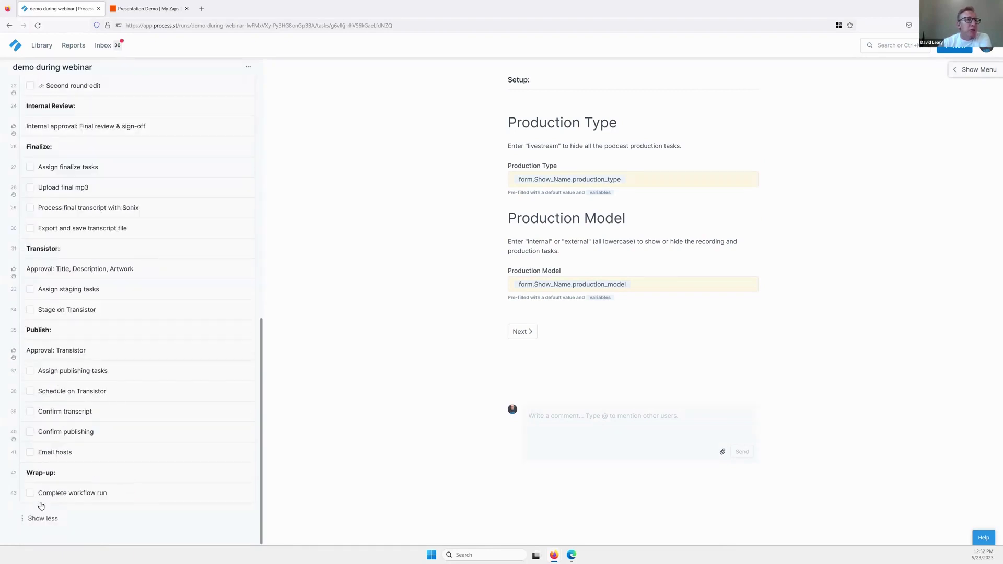
pyautogui.scroll(5, 124, 470)
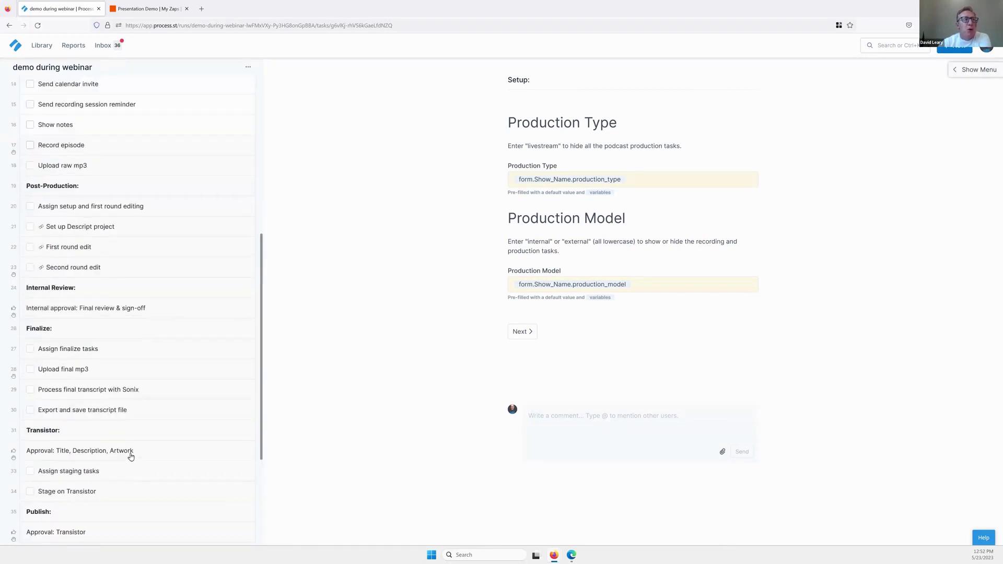
pyautogui.scroll(10, 131, 455)
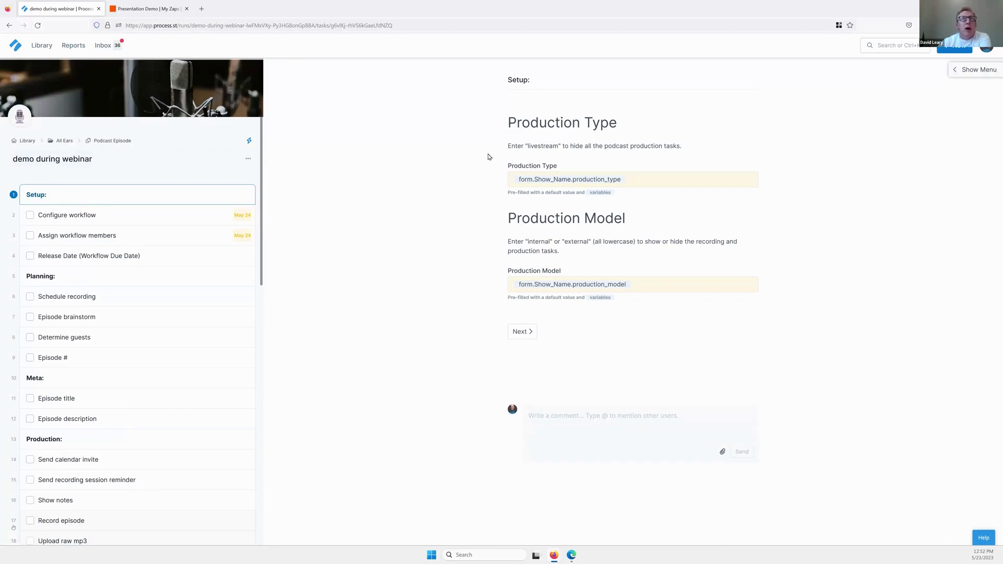
# Set Show Name to Cloud Accounting Podcast in the Configure workflow task.
pyautogui.click(81, 219)
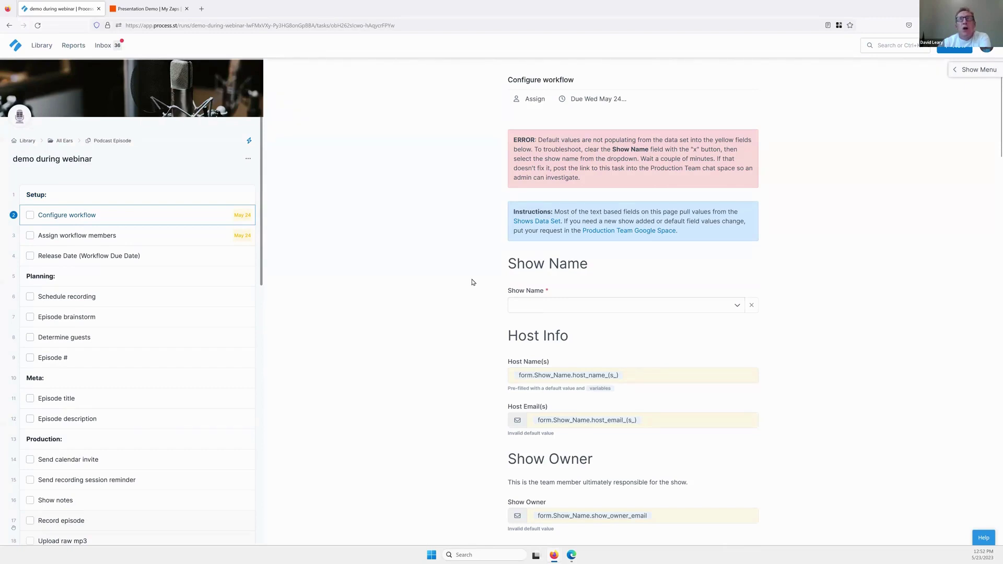
pyautogui.scroll(-3, 685, 320)
pyautogui.scroll(3, 525, 241)
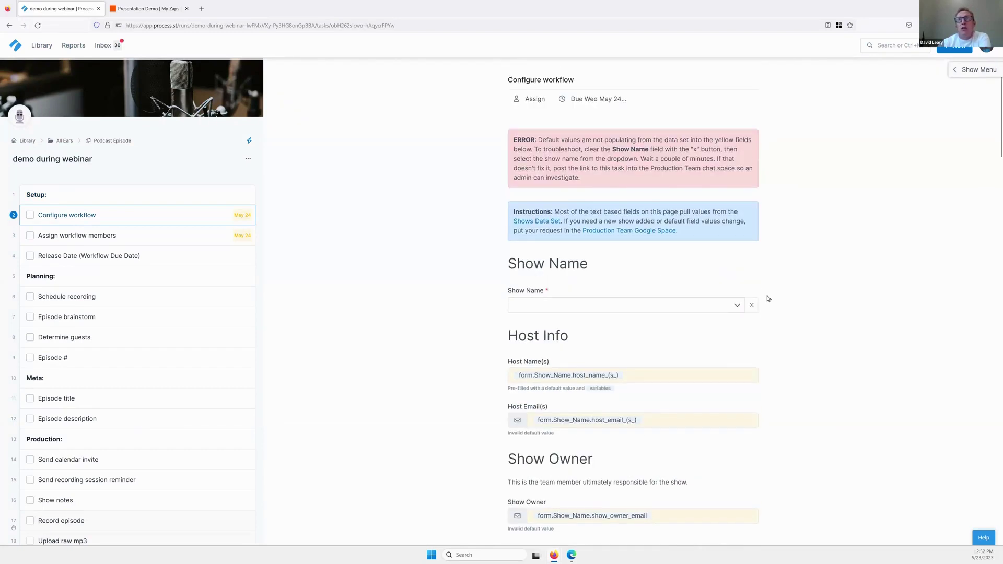
pyautogui.click(736, 306)
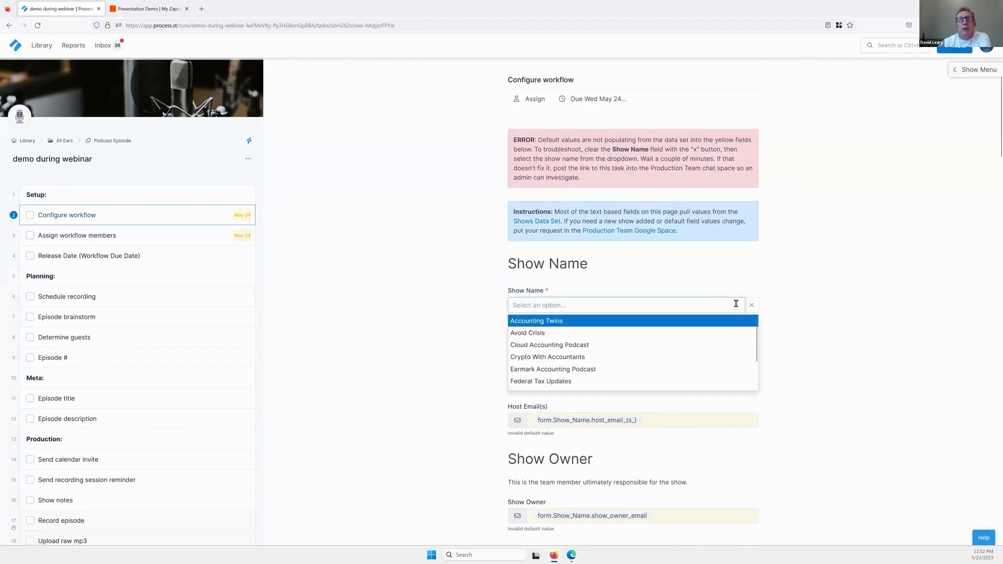
pyautogui.click(576, 346)
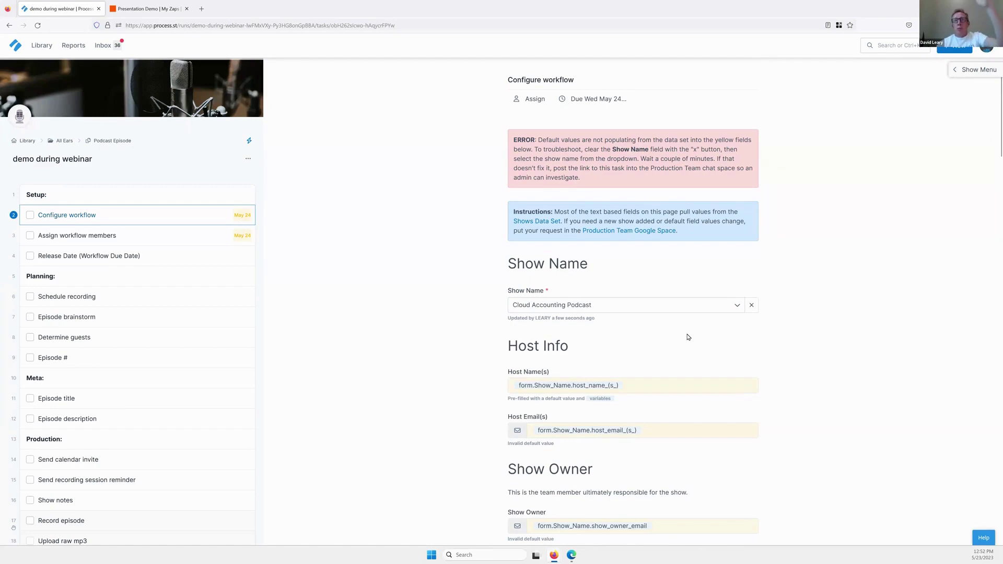
# Review the auto-filled host, owner and crew fields and the task assignees.
pyautogui.scroll(-5, 706, 332)
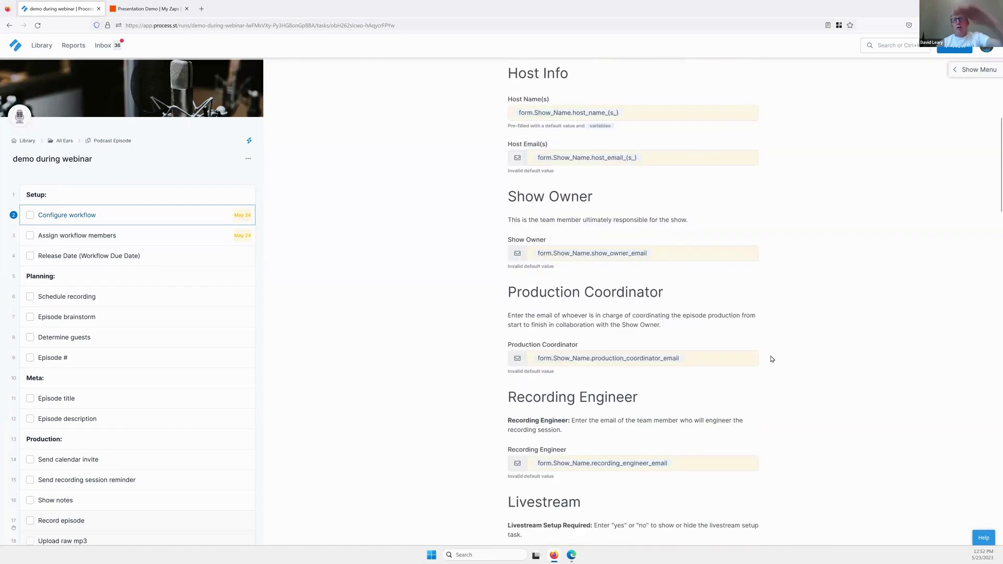
pyautogui.scroll(-2, 752, 349)
pyautogui.scroll(-2, 757, 343)
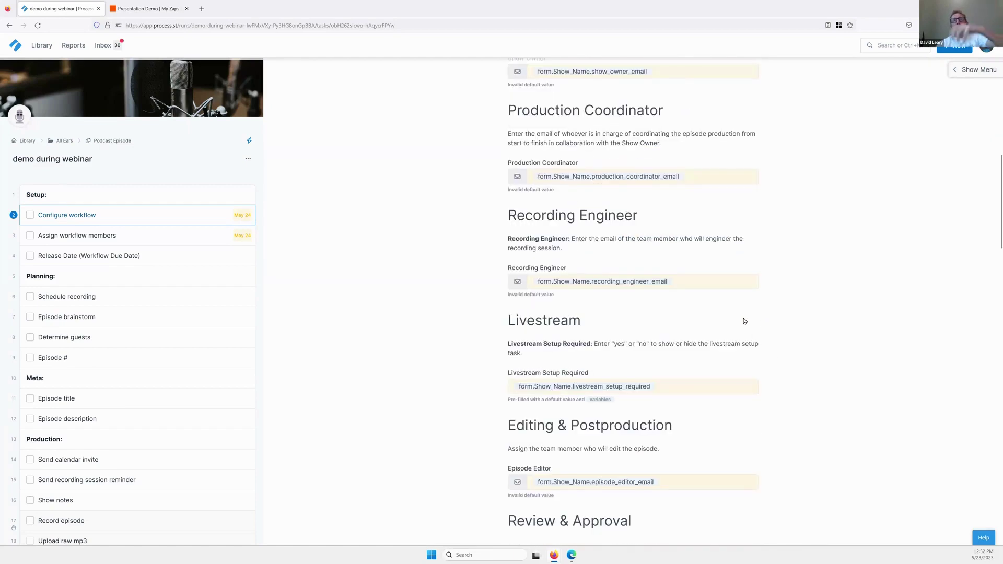
pyautogui.scroll(-4, 473, 320)
pyautogui.scroll(-4, 483, 344)
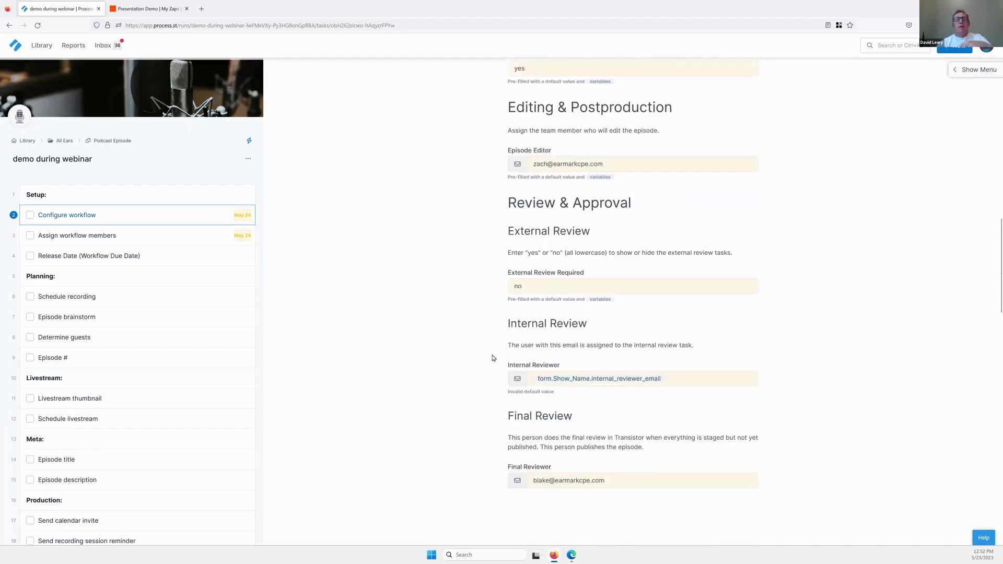
pyautogui.scroll(-4, 492, 389)
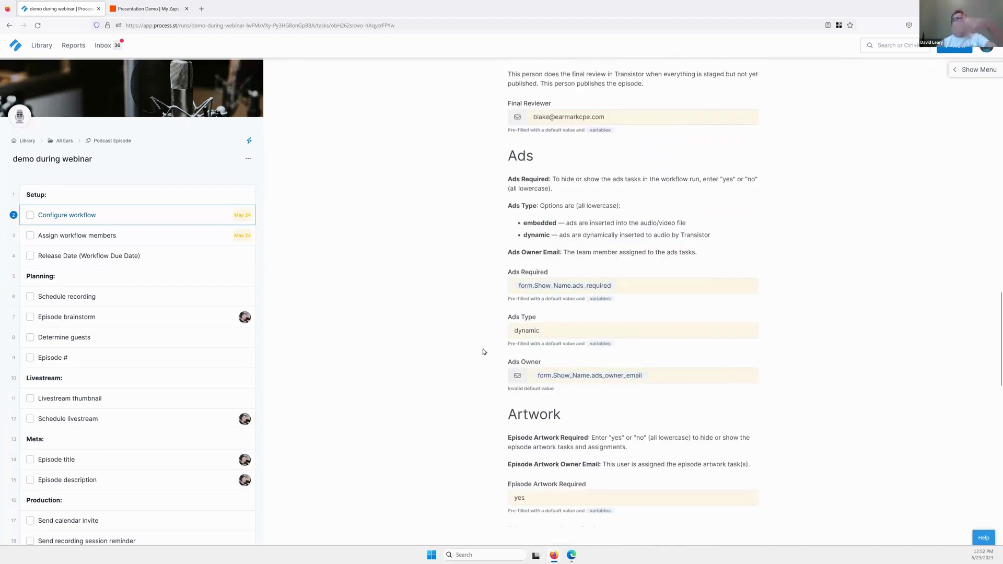
pyautogui.scroll(2, 489, 257)
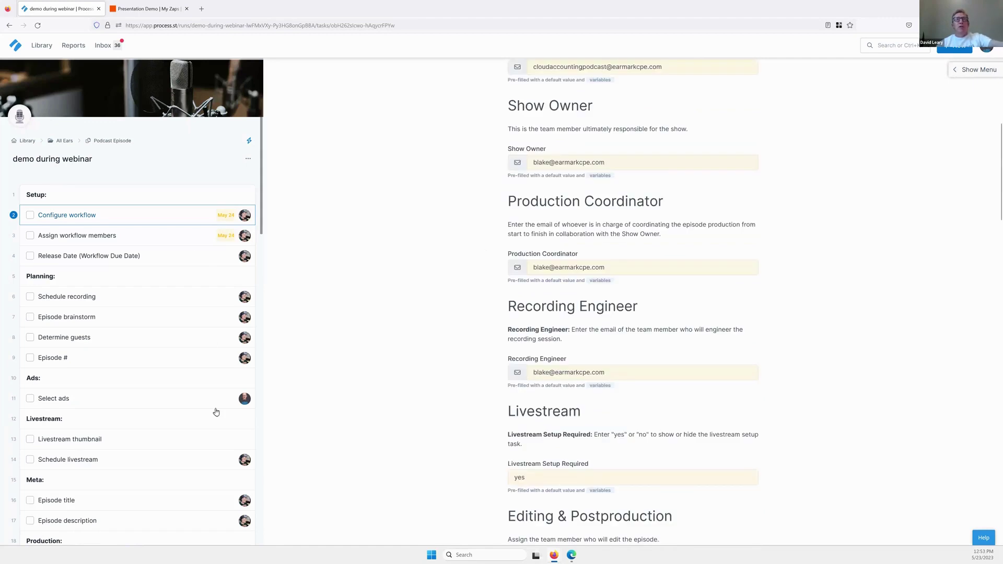
pyautogui.scroll(5, 477, 269)
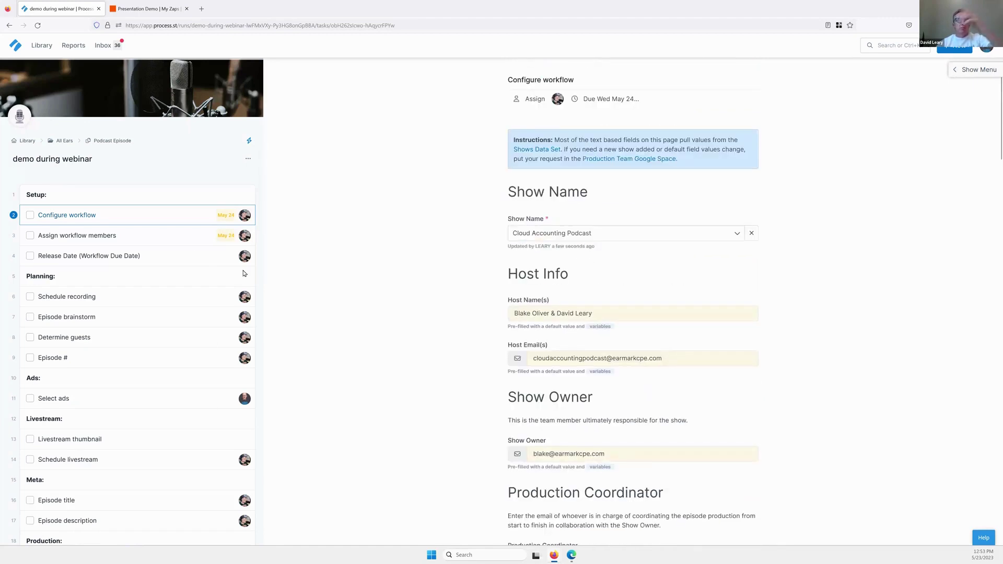
# In the Select ads task, choose A Slot and B Slot as the episode's ad slots.
pyautogui.click(67, 400)
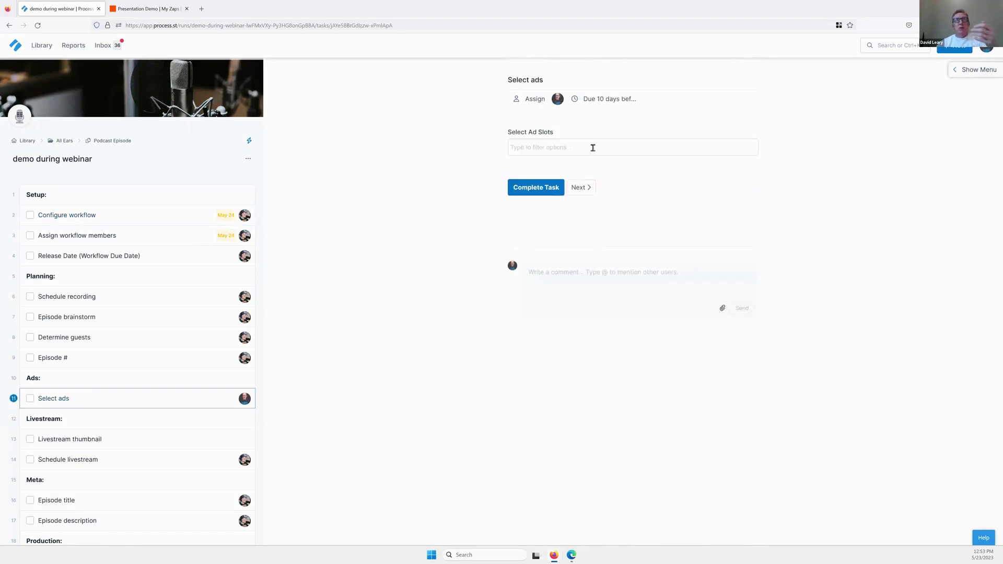
pyautogui.click(594, 148)
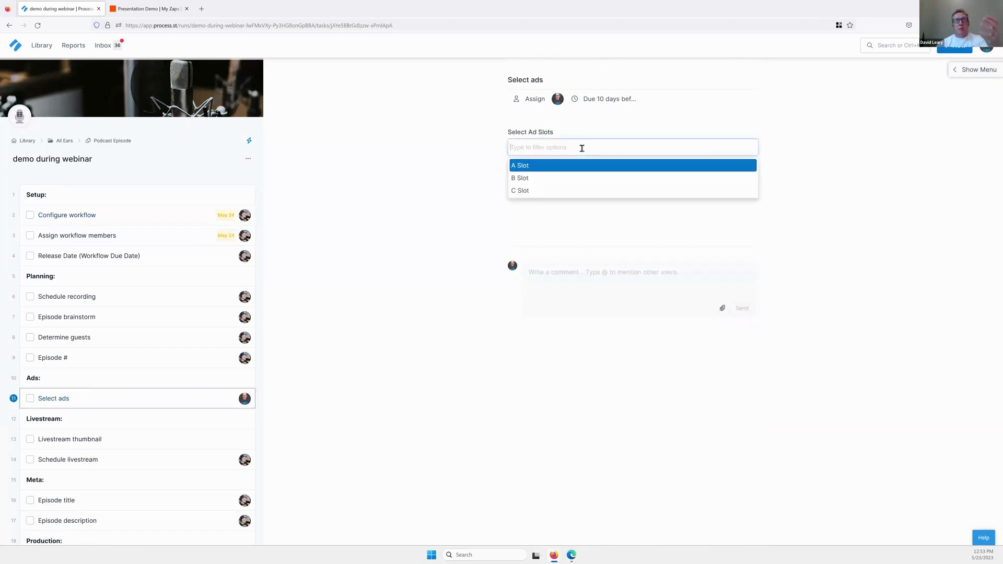
pyautogui.click(548, 161)
pyautogui.click(581, 147)
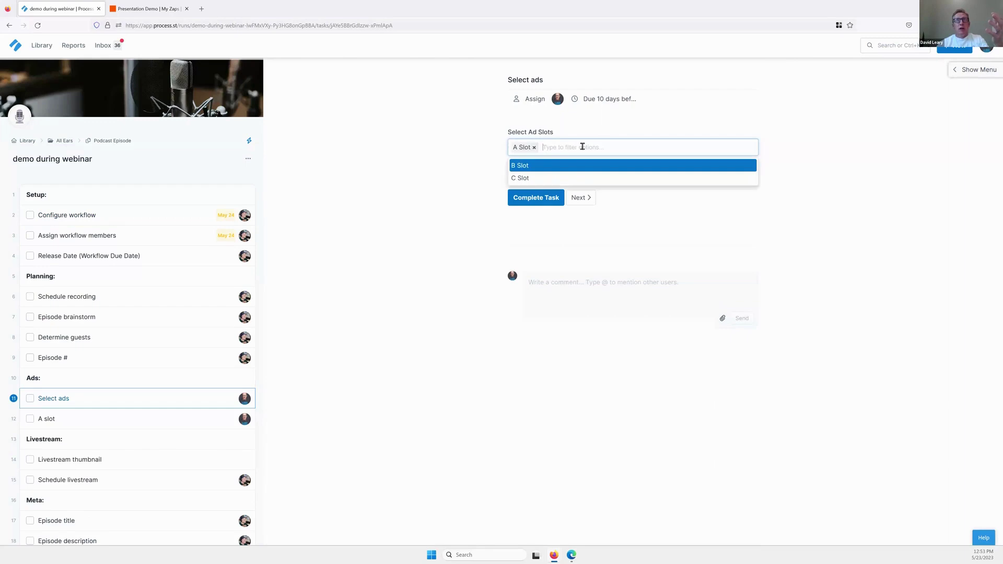
pyautogui.click(531, 172)
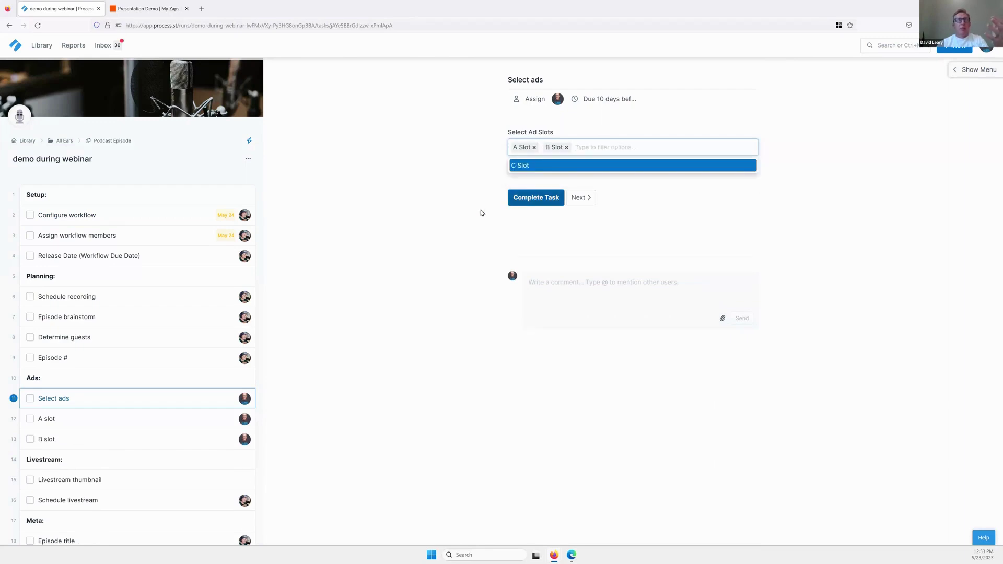
pyautogui.scroll(-3, 132, 381)
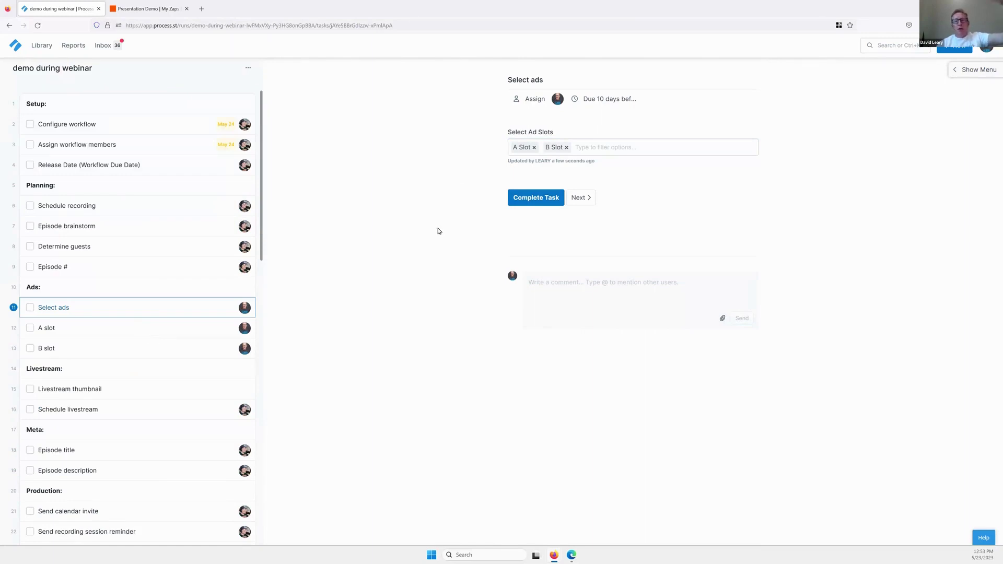
# Open the A slot task and inspect its sponsor options without choosing one.
pyautogui.click(163, 335)
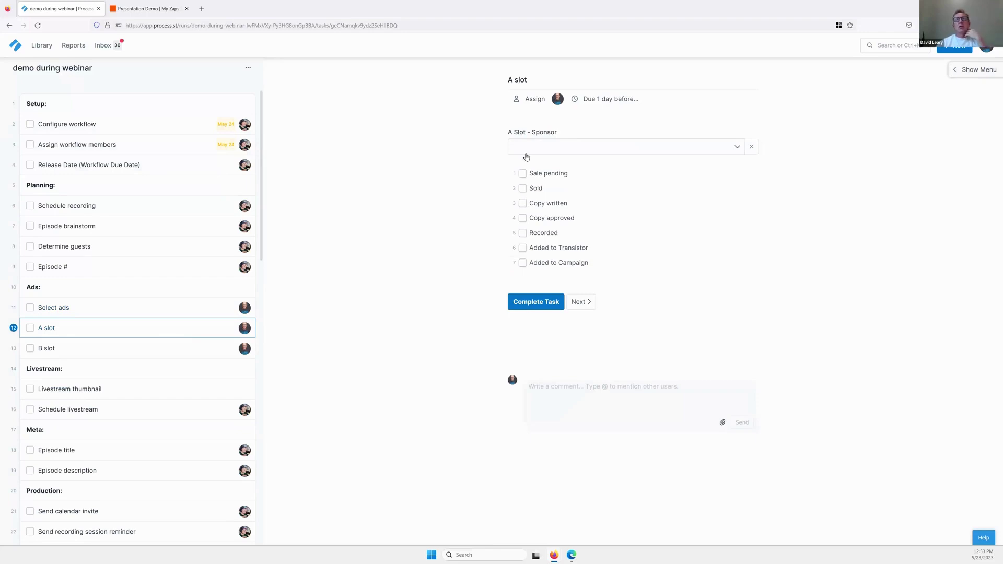
pyautogui.click(529, 148)
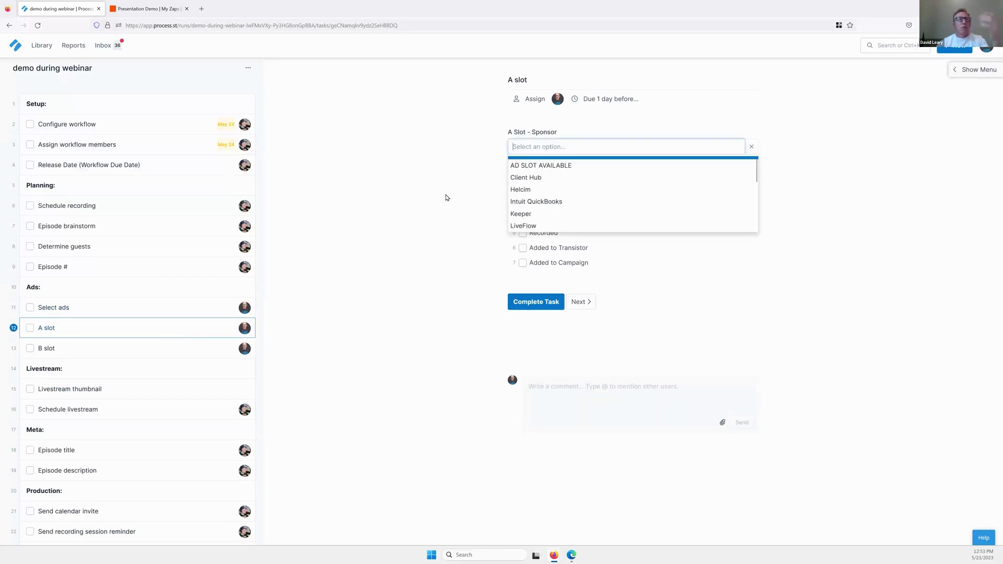
pyautogui.click(112, 347)
pyautogui.scroll(-1, 127, 351)
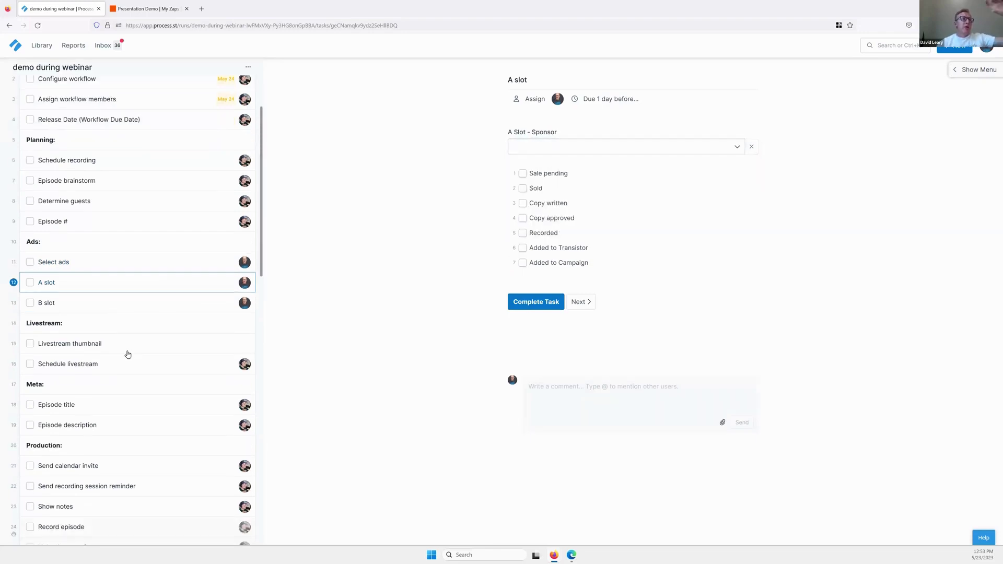
pyautogui.scroll(3, 109, 222)
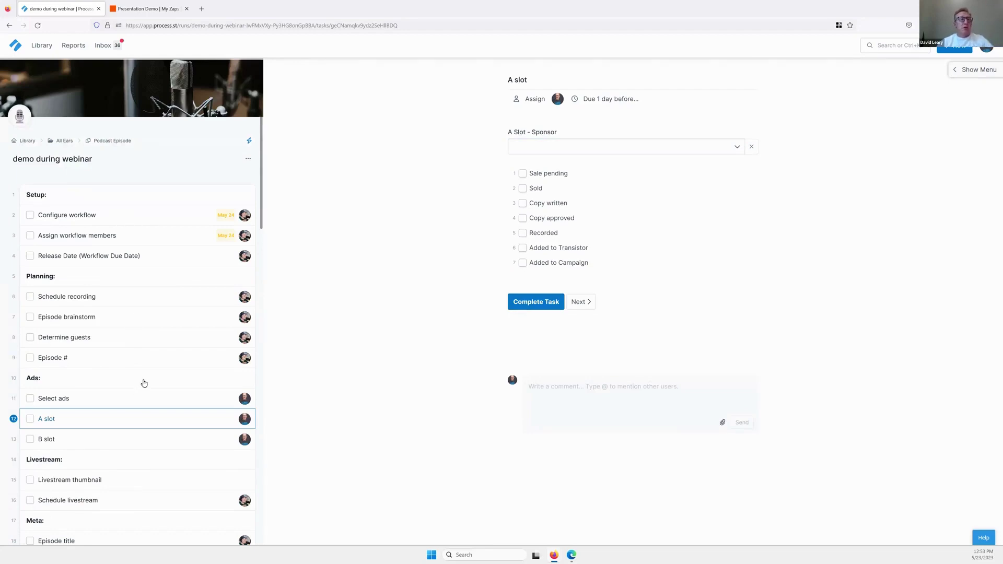
pyautogui.scroll(-2, 144, 385)
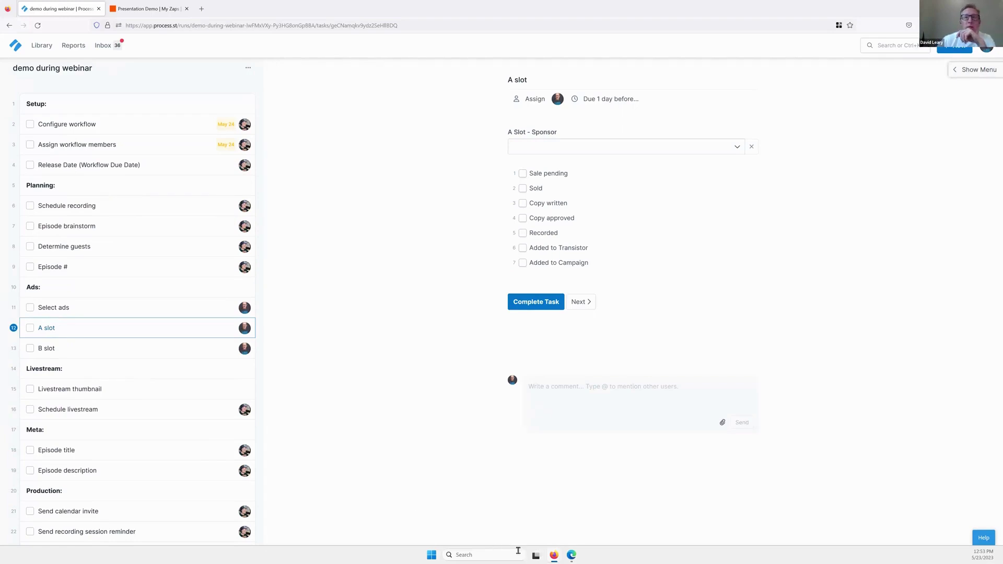
pyautogui.moveTo(556, 555)
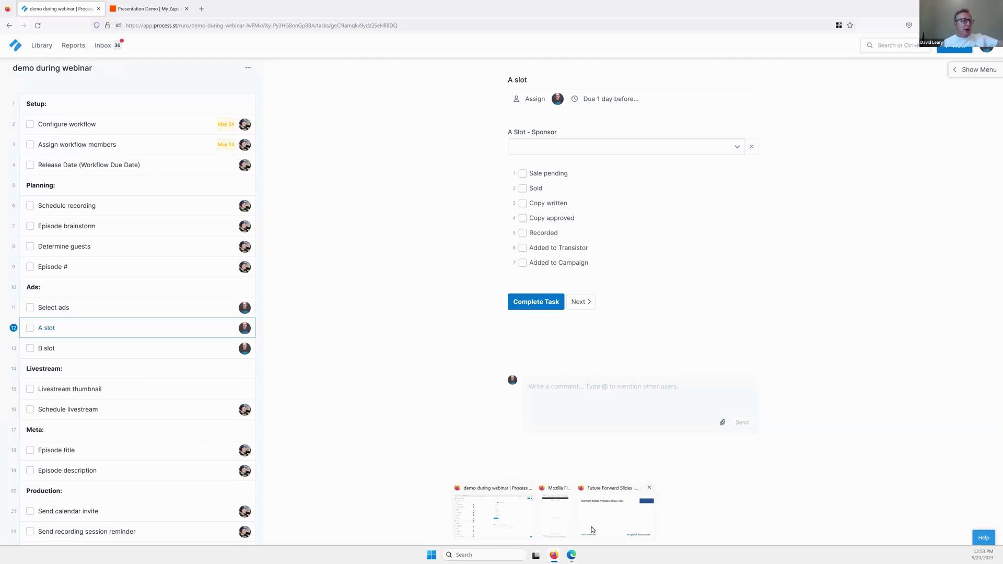
# Zoom the browser to 120%, snap it to the left two-thirds, then bring the tour slide back.
pyautogui.click(593, 530)
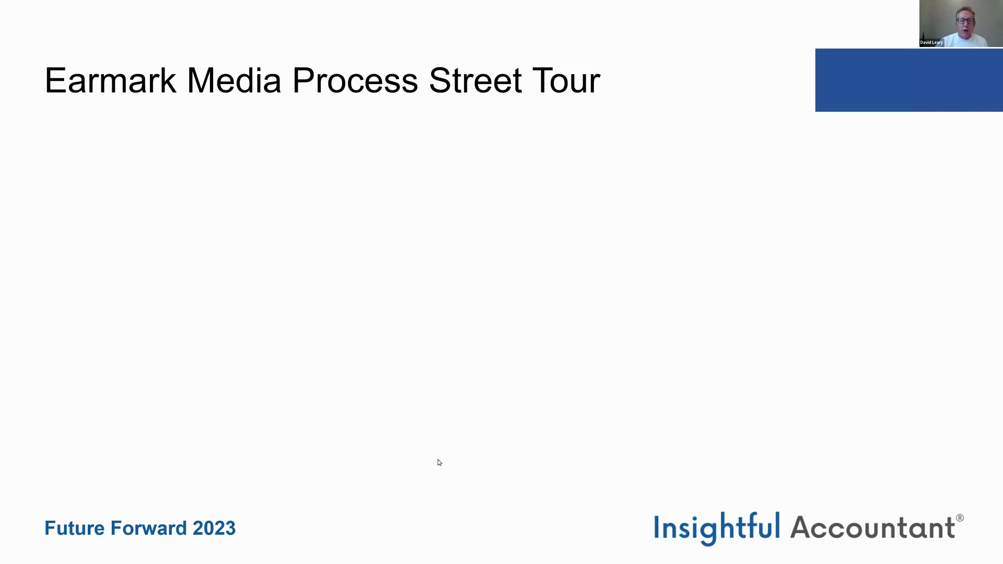
pyautogui.hotkey('alt', 'Tab')
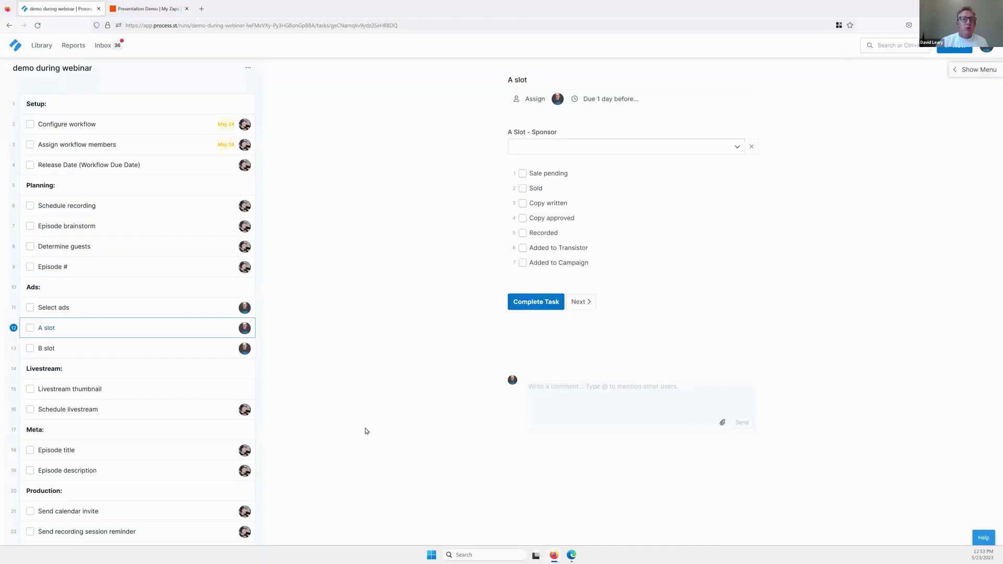
pyautogui.hotkey('ctrl', '+')
pyautogui.hotkey('ctrl', '+')
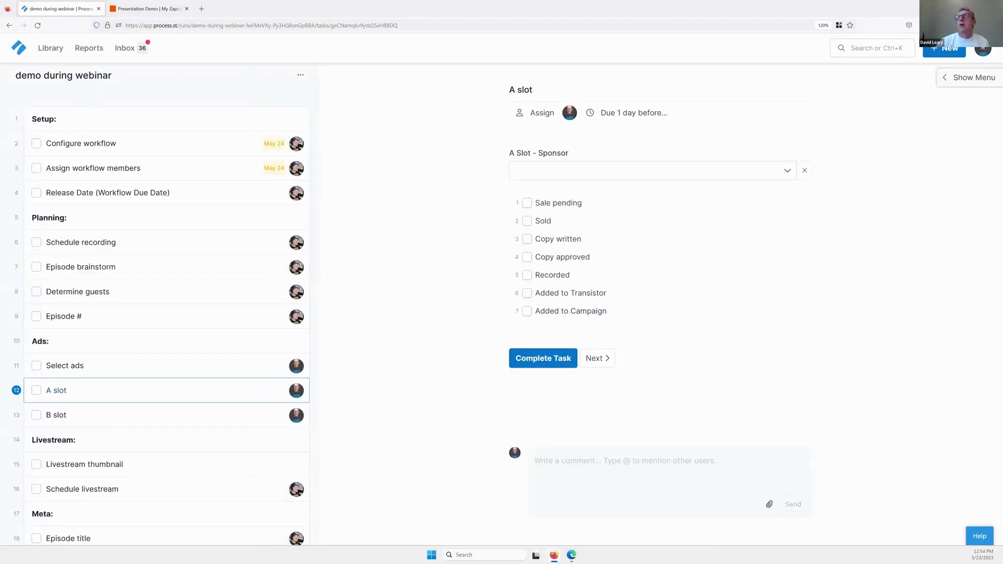
pyautogui.moveTo(967, 9)
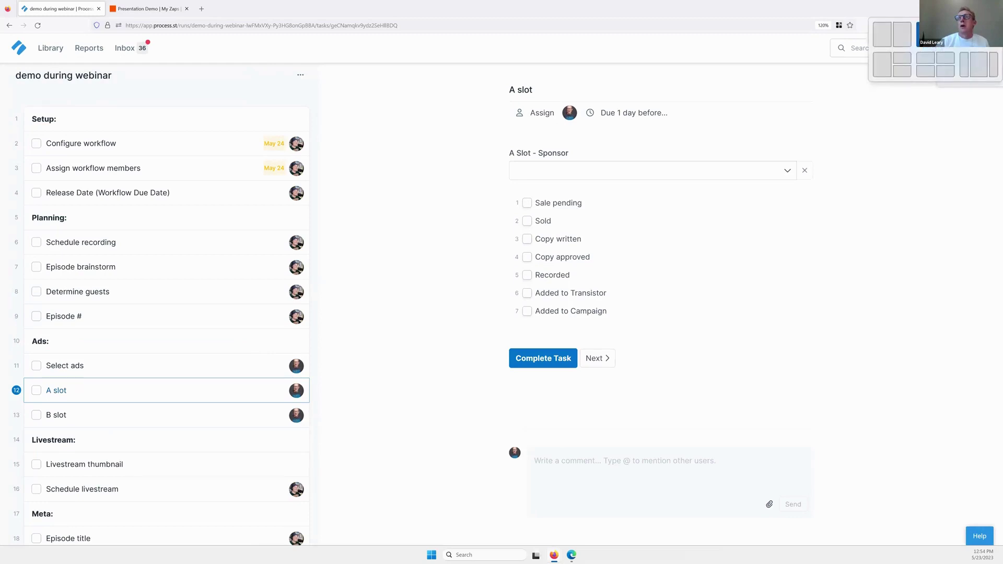
pyautogui.click(928, 34)
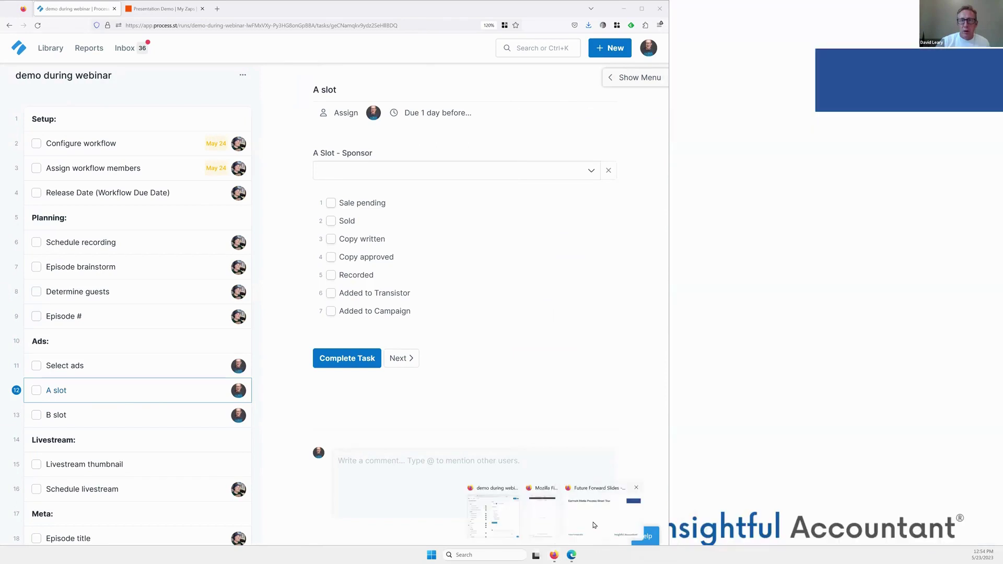
pyautogui.click(594, 525)
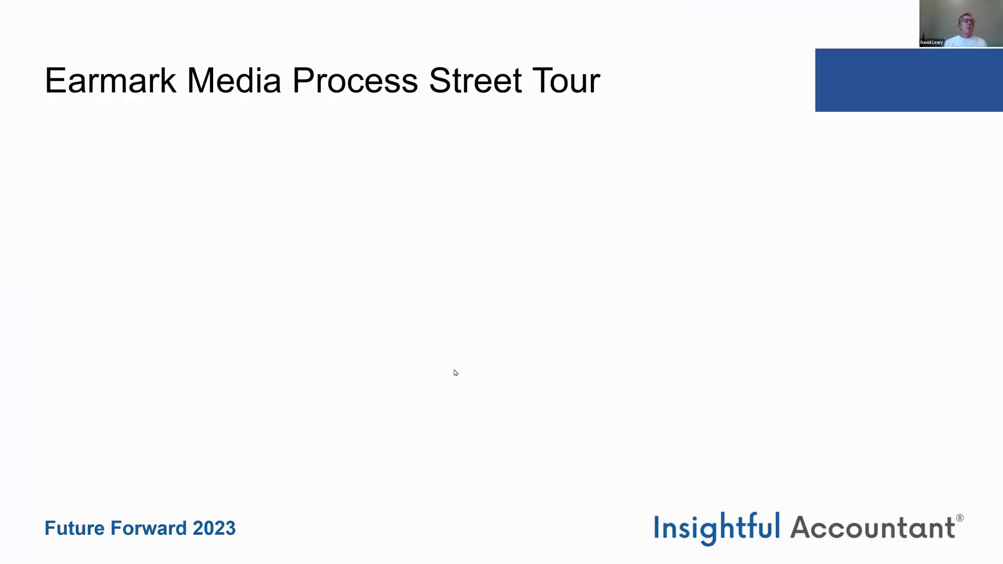
# Advance two slides to 'Let's Document, Refine, and Automate' and bring up the new ChatGPT chat.
pyautogui.press('Right')
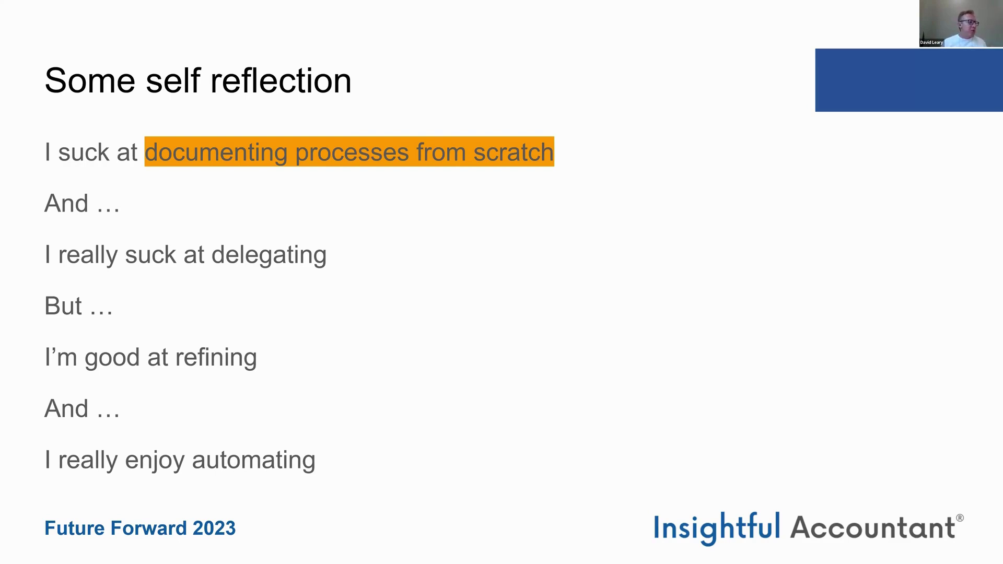
pyautogui.press('Right')
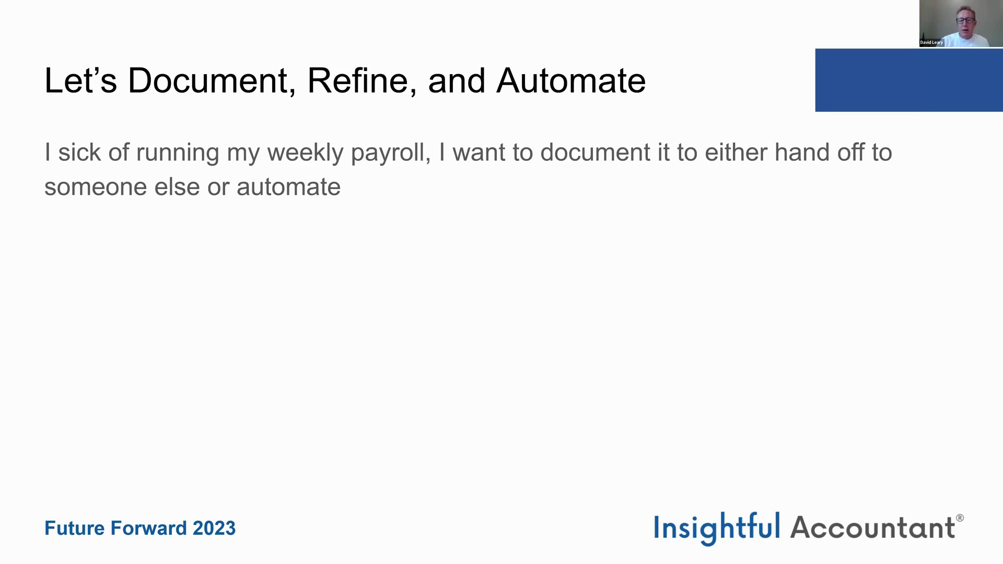
pyautogui.hotkey('alt', 'Tab')
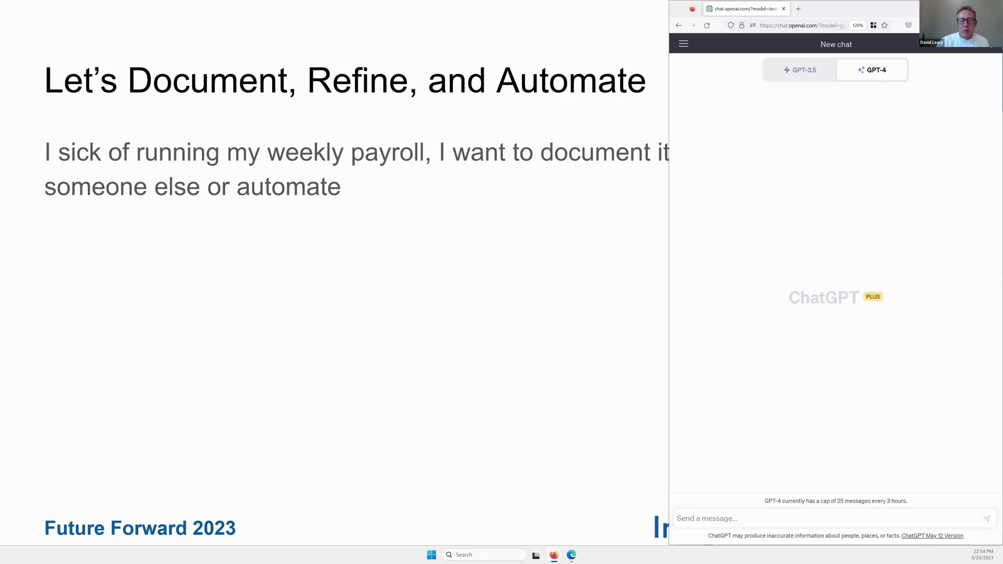
# Switch back to Process Street and open the Leary Presentation folder in the Library.
pyautogui.hotkey('alt', 'Tab')
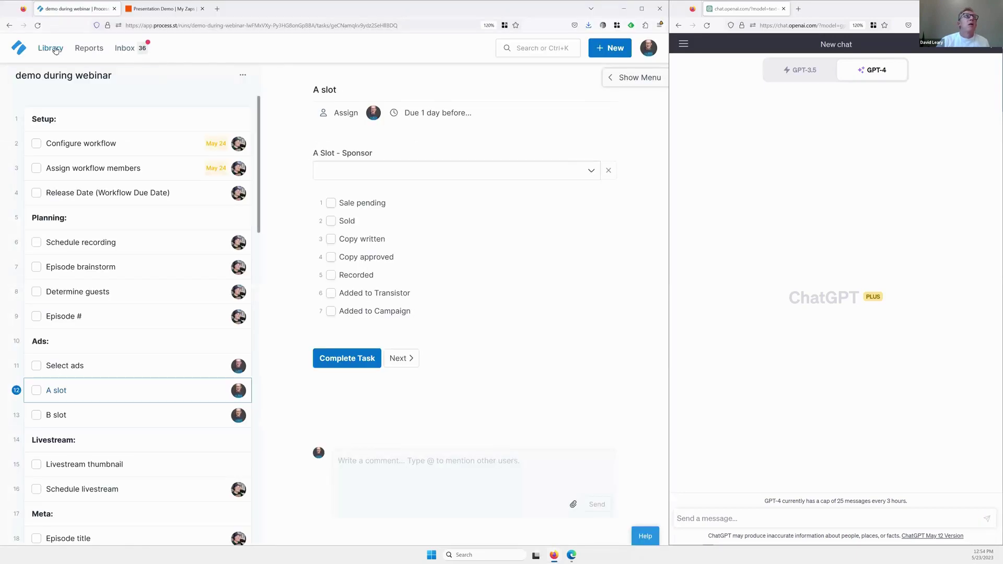
pyautogui.click(56, 49)
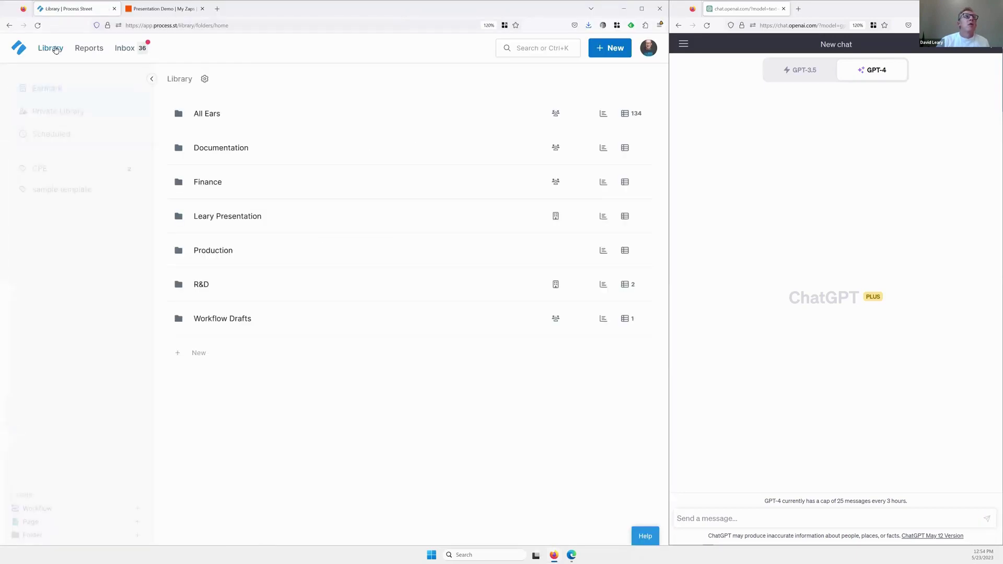
pyautogui.click(241, 218)
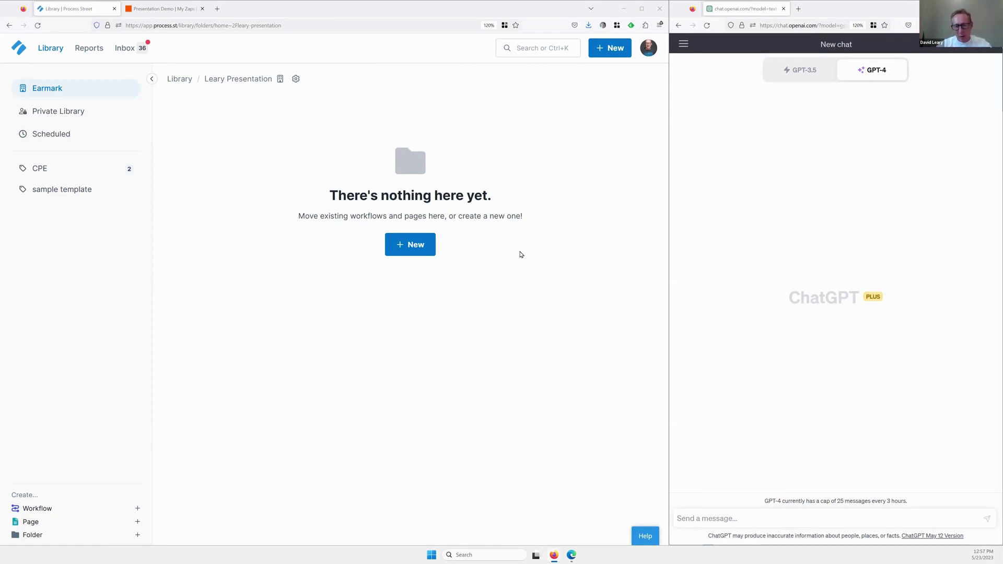
# Create a new workflow in Leary Presentation using the Generate with AI option.
pyautogui.click(416, 250)
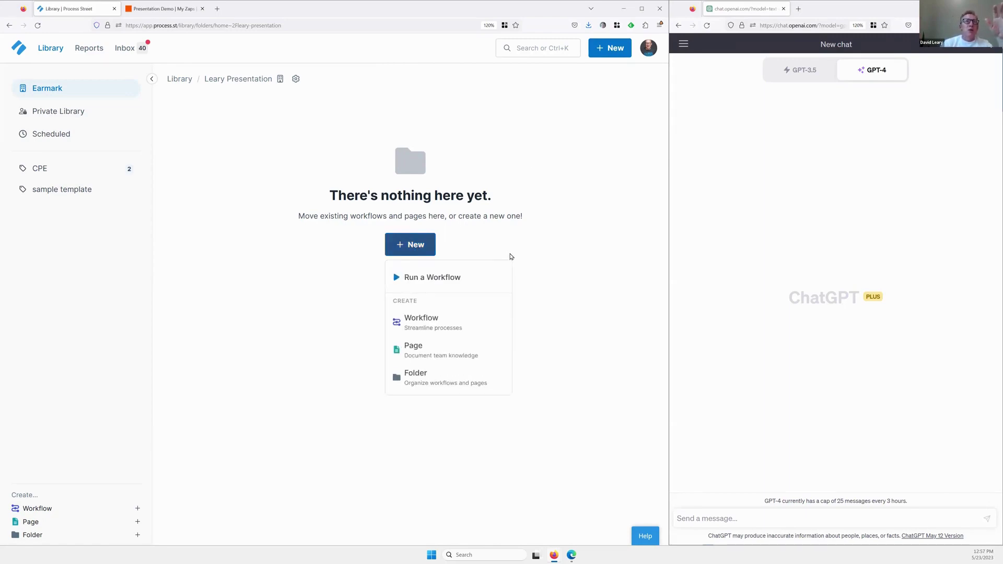
pyautogui.click(433, 326)
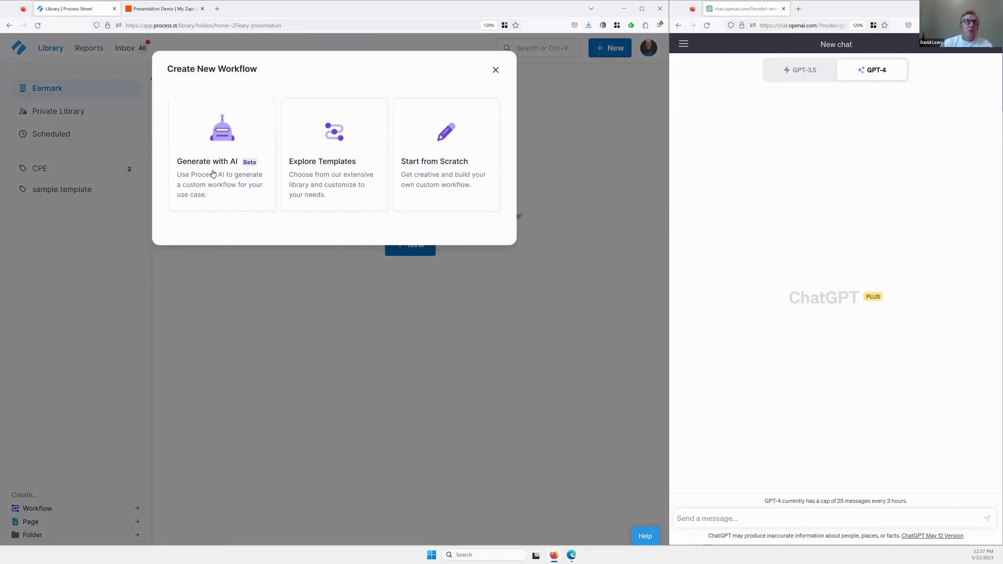
pyautogui.click(213, 173)
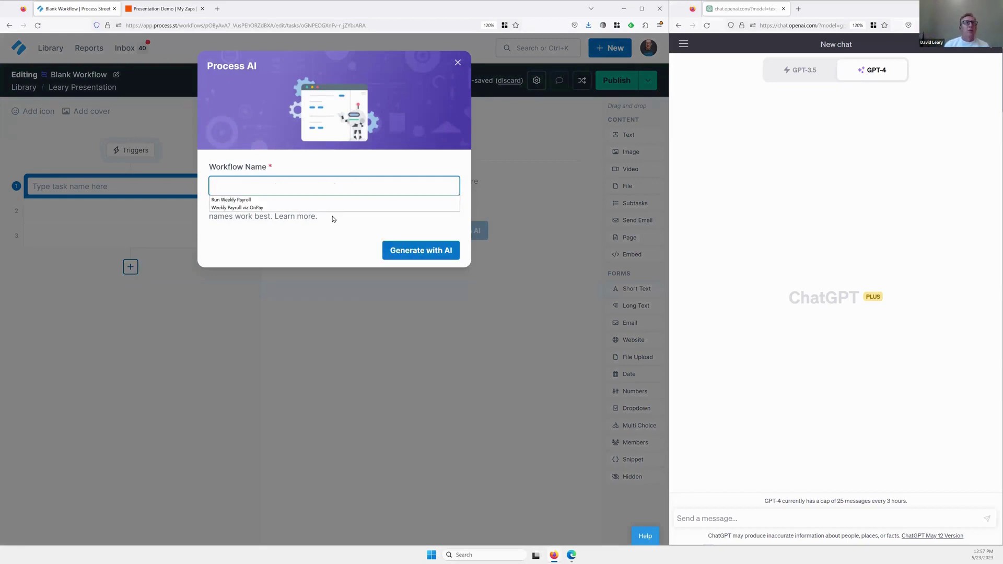
# Name the AI workflow 'Run Weekly Payroll' and start generating its steps.
pyautogui.click(253, 201)
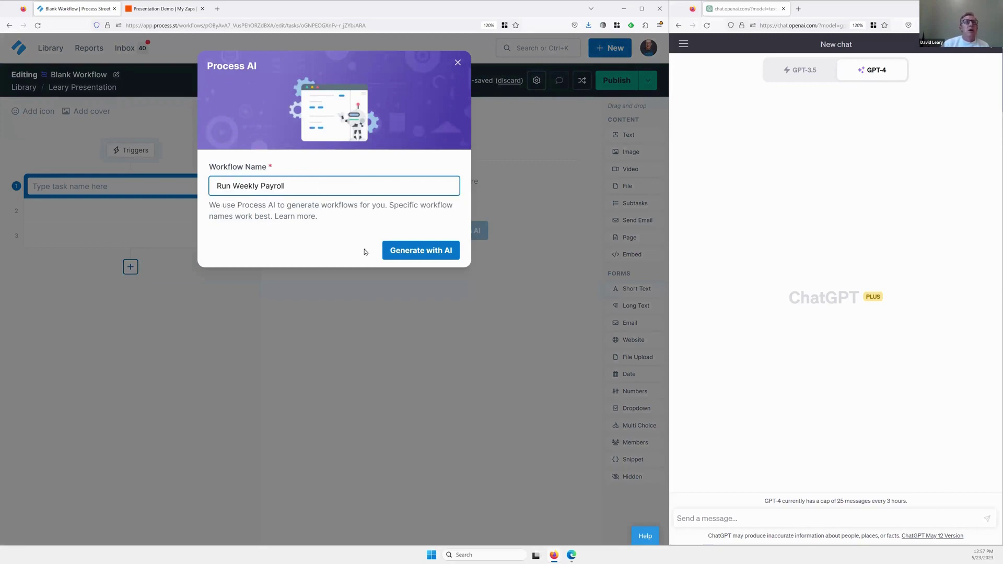
pyautogui.click(401, 253)
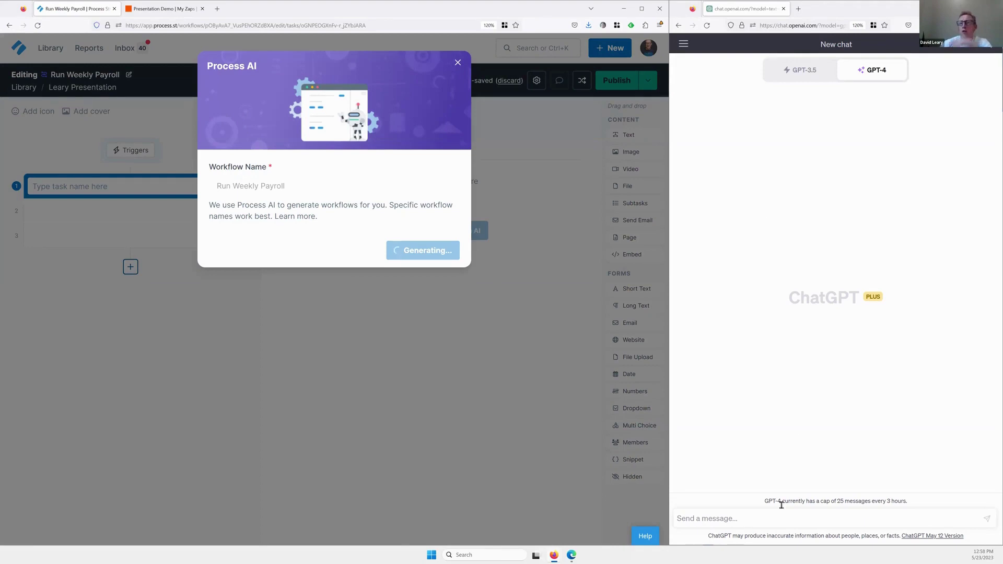
pyautogui.click(771, 521)
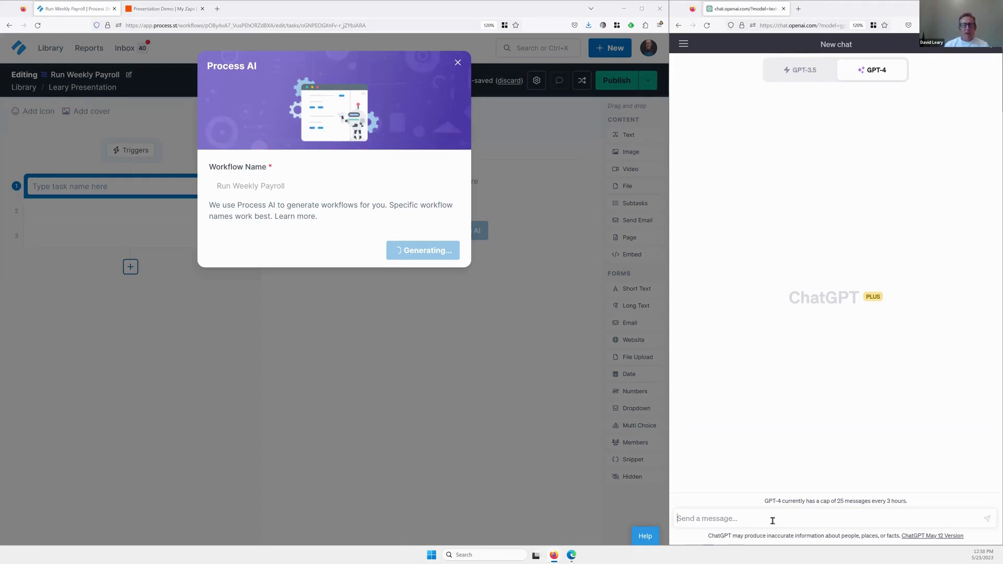
# Send GPT-4 the prompt 'Document the steps needs to run' weekly payroll.
pyautogui.write('D')
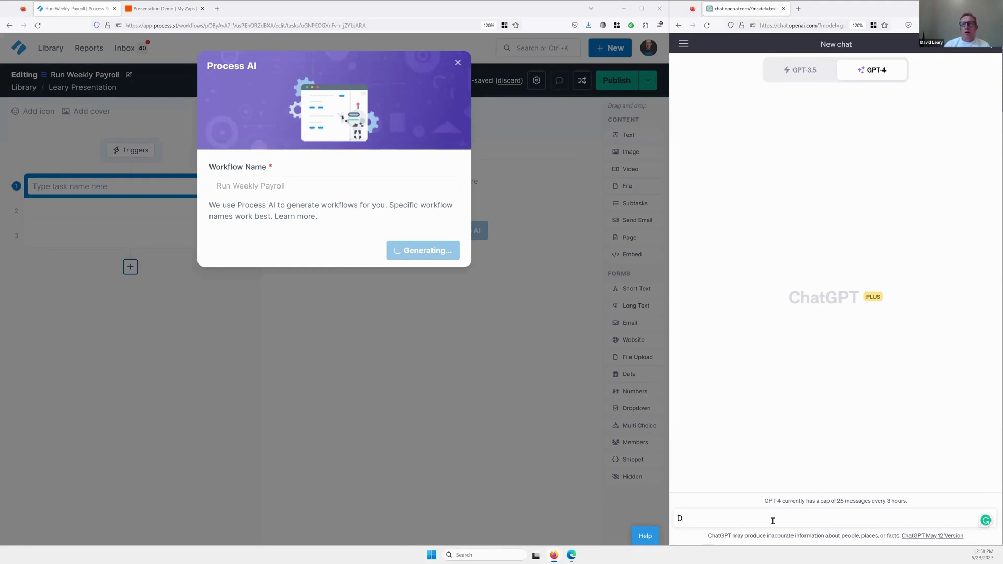
pyautogui.write('ocument the st')
pyautogui.write('eps needs')
pyautogui.write(' to run my weekly payroll')
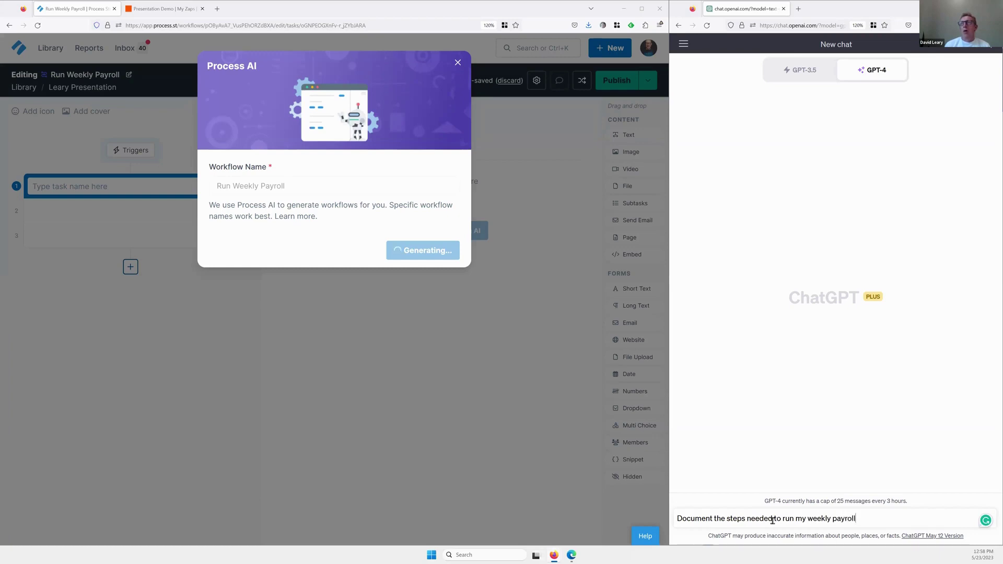
pyautogui.hotkey('shift', 'Return')
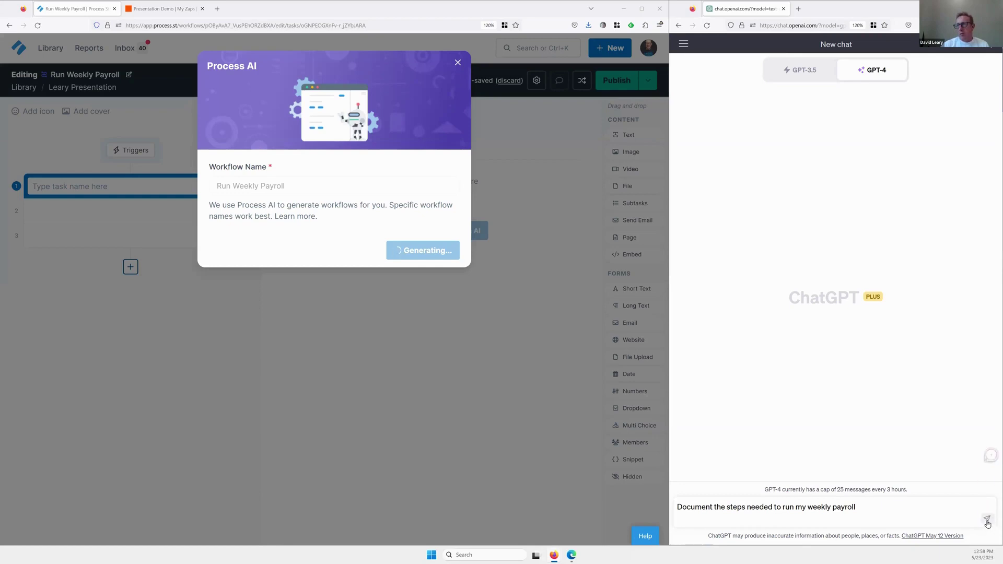
pyautogui.click(988, 524)
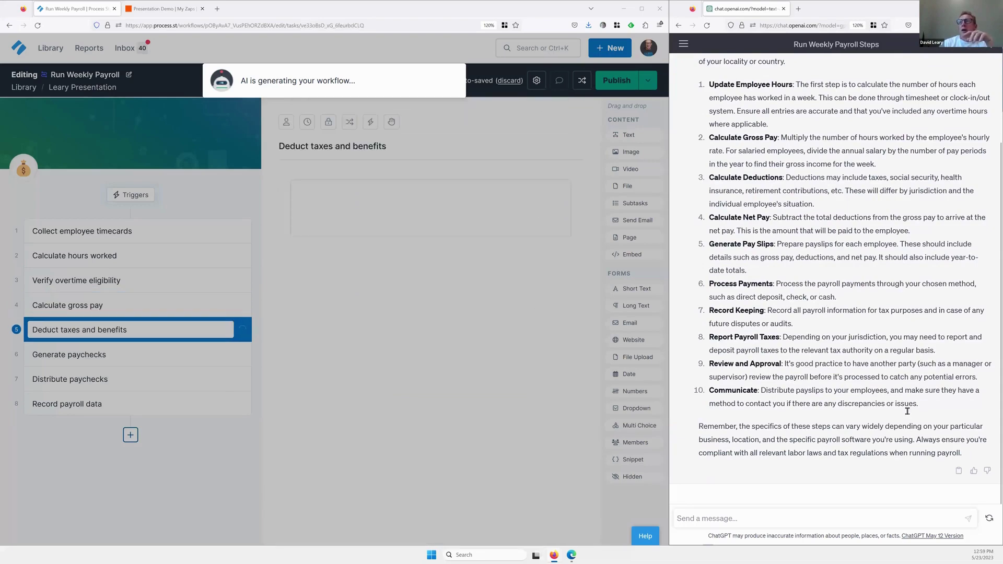
# Inspect the Calculate hours worked, Verify overtime eligibility, Deduct taxes and Generate paychecks task forms.
pyautogui.scroll(2, 863, 397)
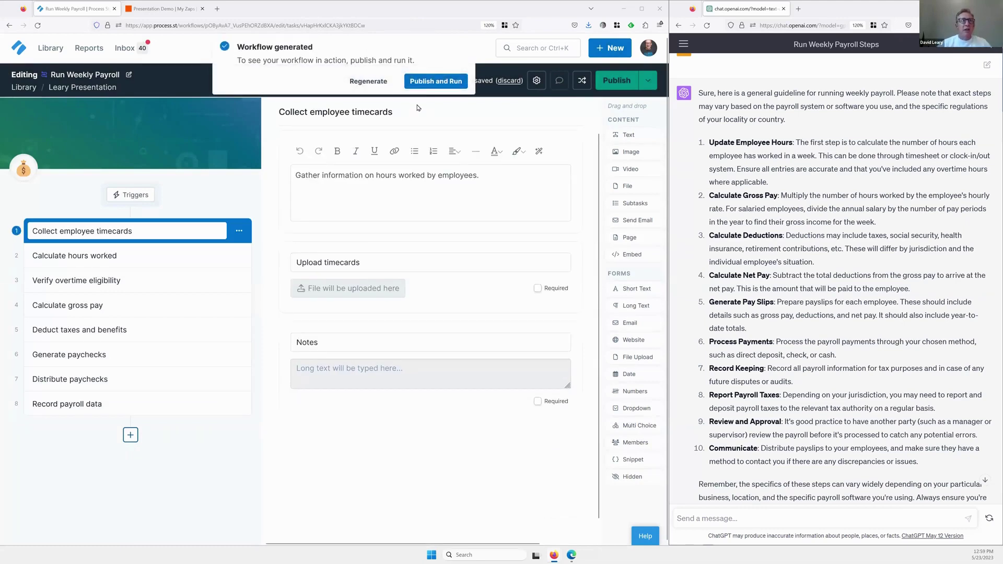
pyautogui.click(126, 259)
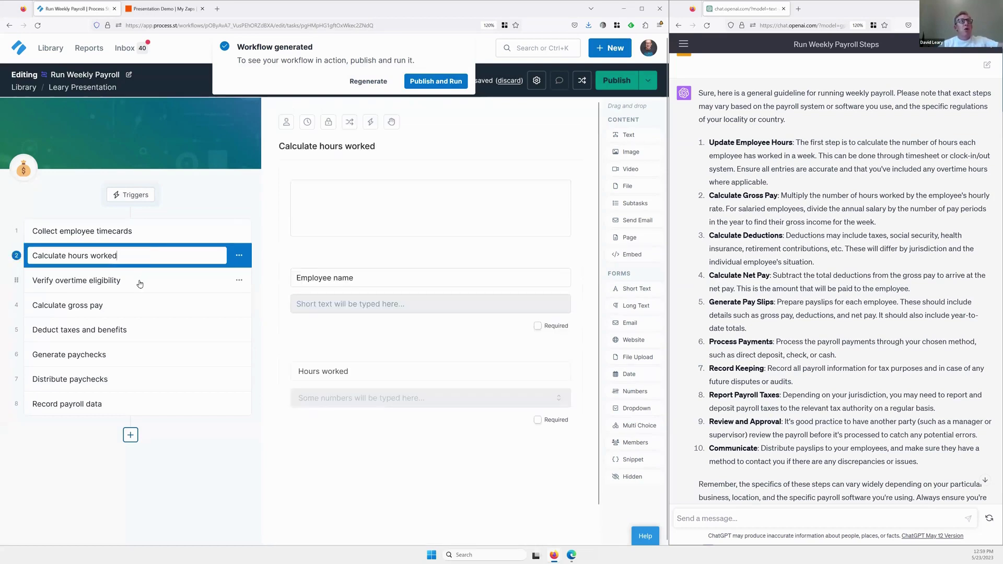
pyautogui.click(135, 280)
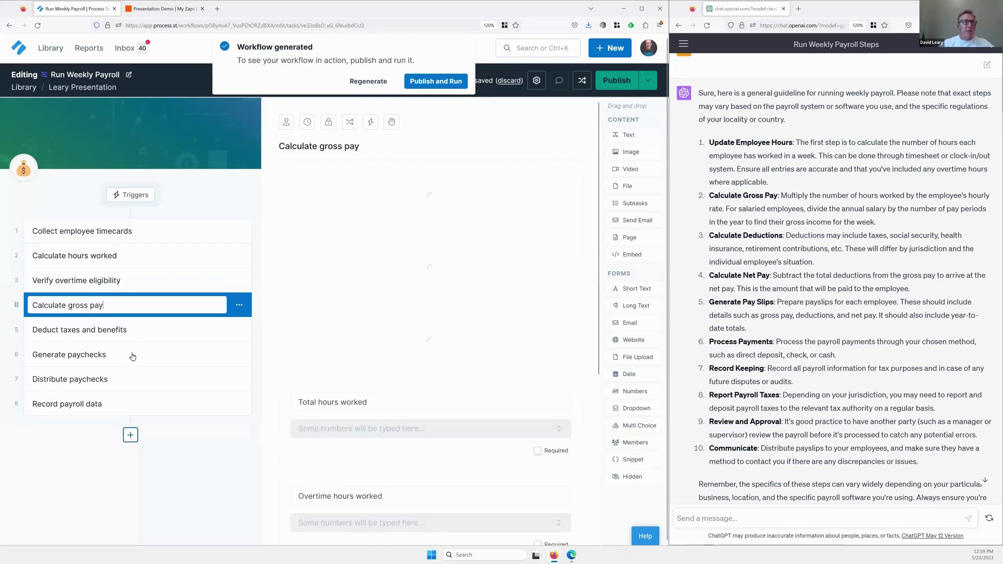
pyautogui.press('Down')
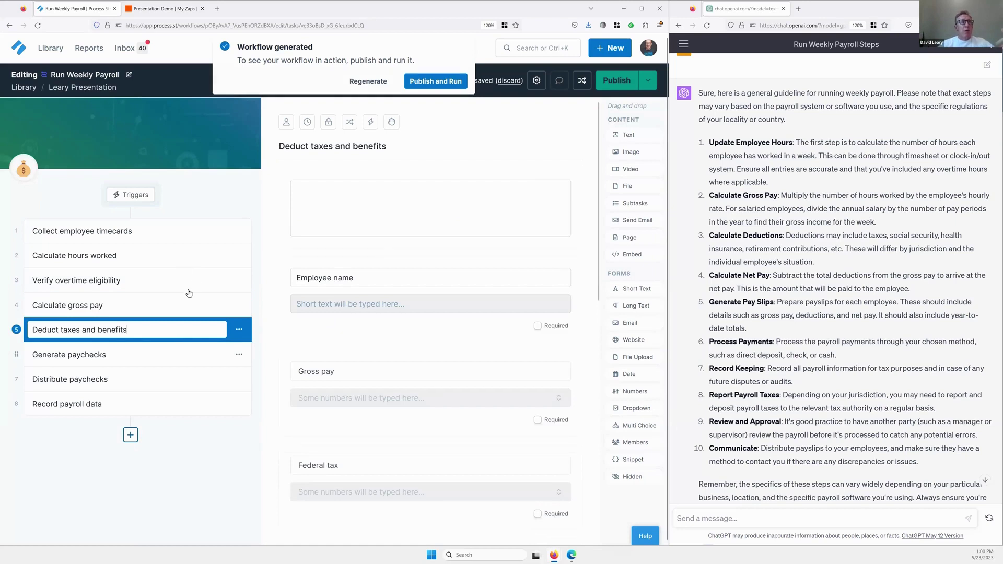
pyautogui.click(164, 356)
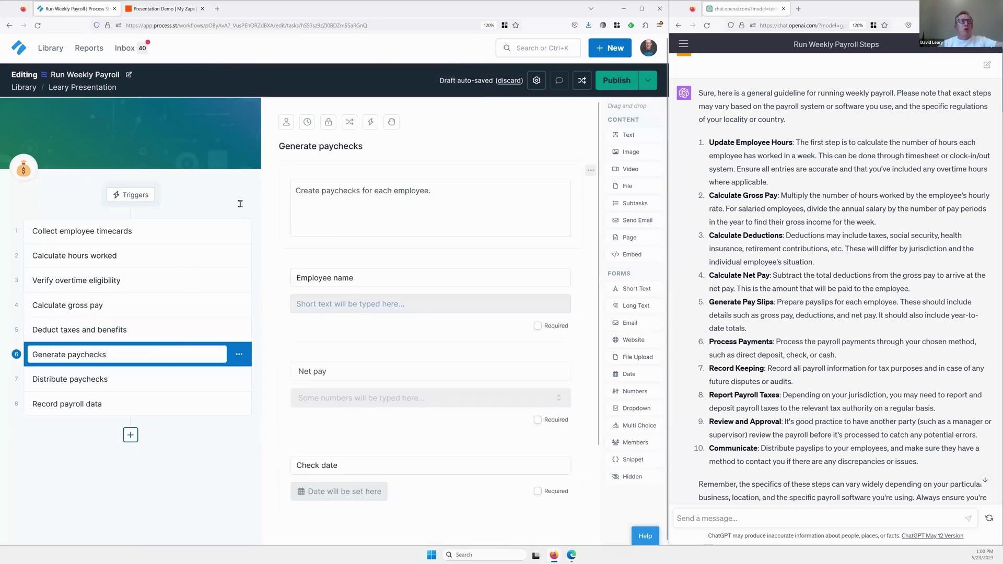
pyautogui.tripleClick(91, 87)
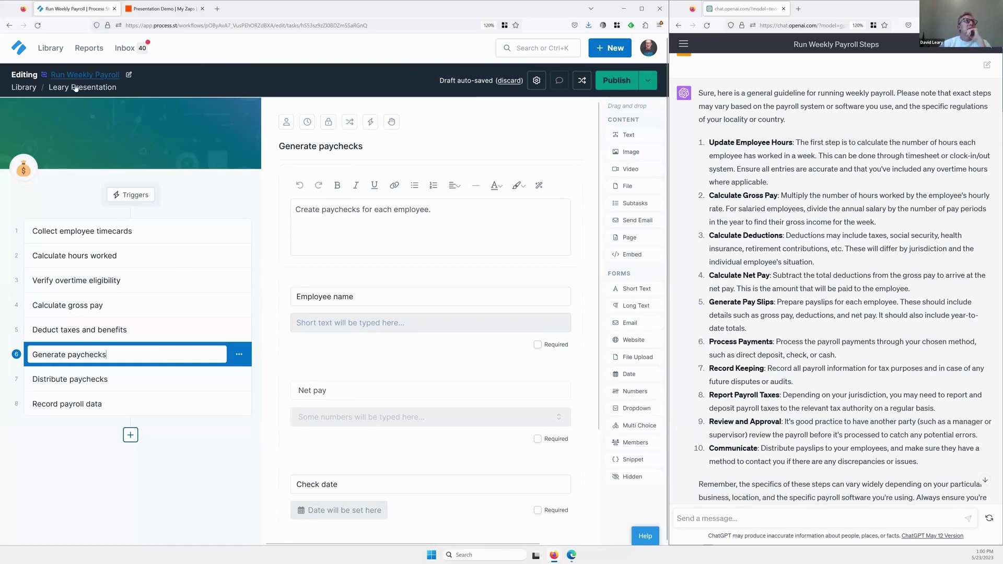
pyautogui.click(128, 77)
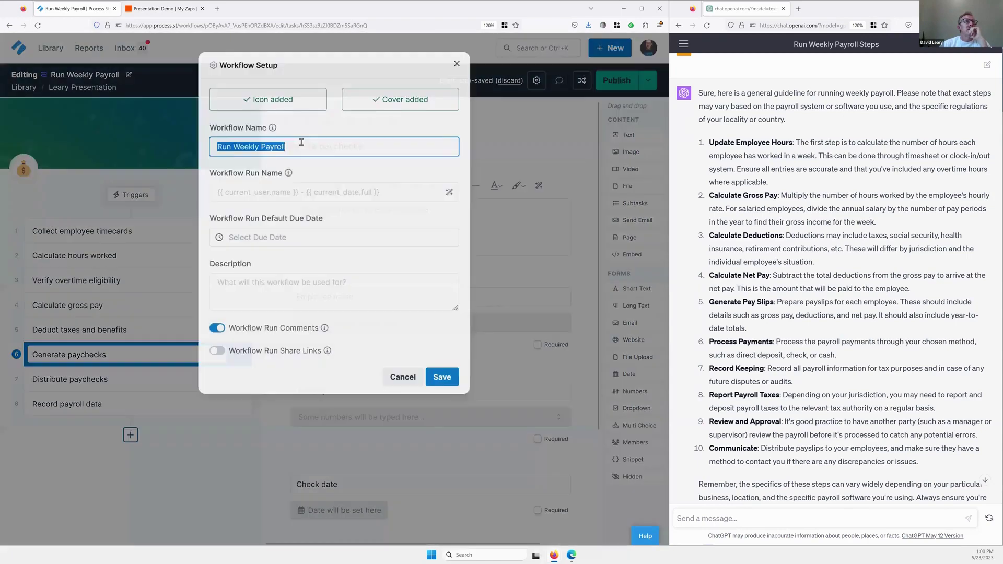
# Rename the workflow 'Run Weekly Payroll created w/ PS AI' and return to Leary Presentation.
pyautogui.click(302, 143)
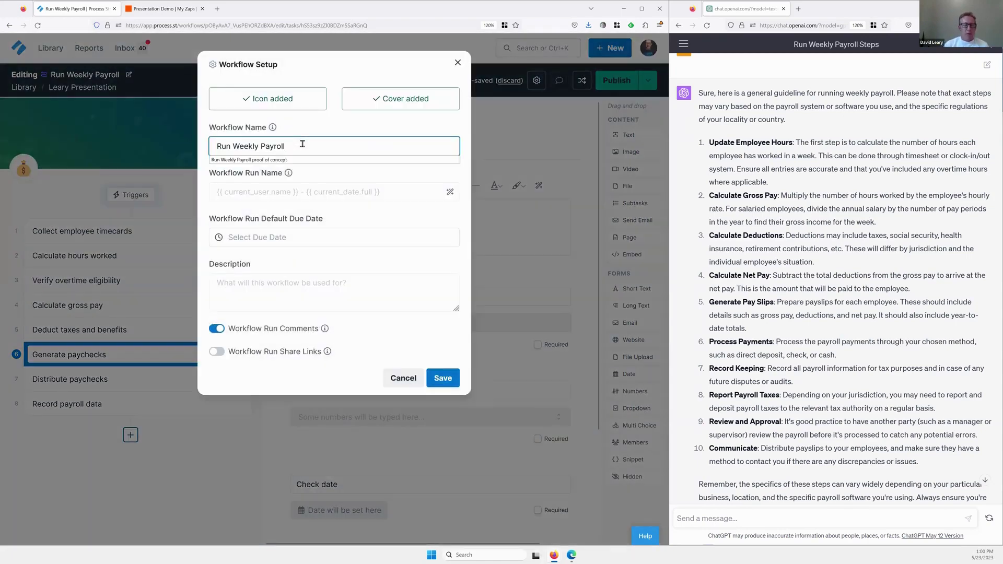
pyautogui.write('created w/ PS')
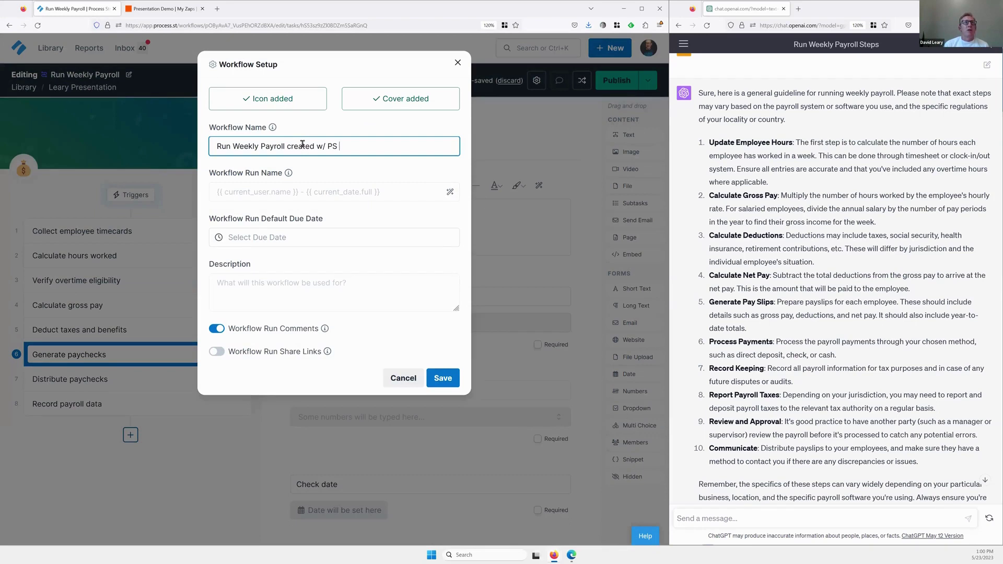
pyautogui.write(' AI')
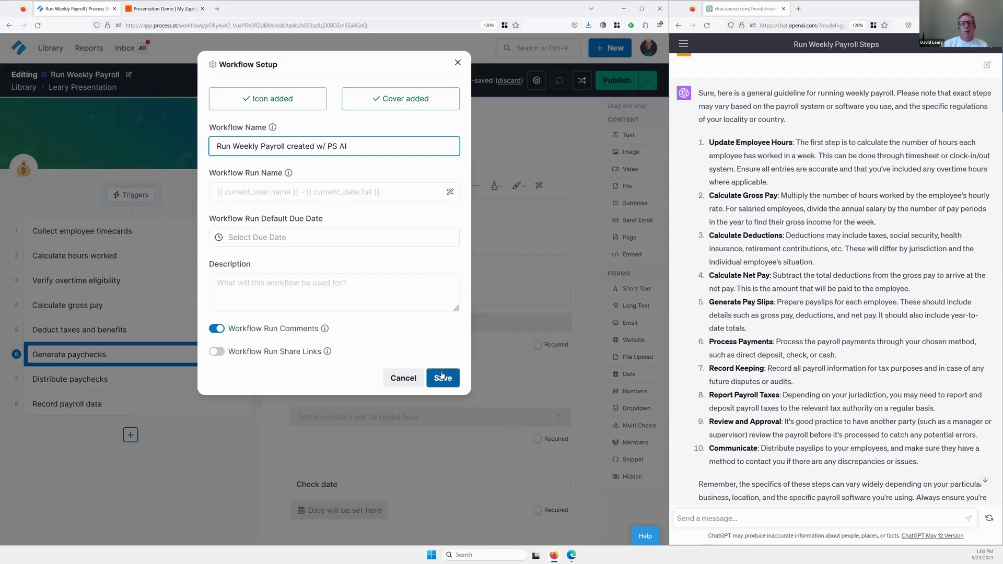
pyautogui.click(443, 377)
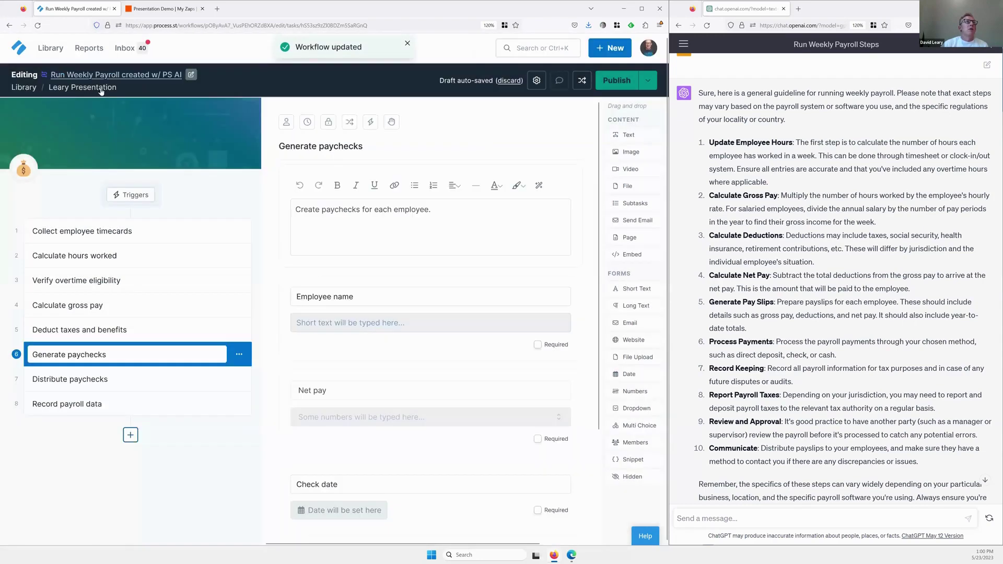
pyautogui.click(101, 89)
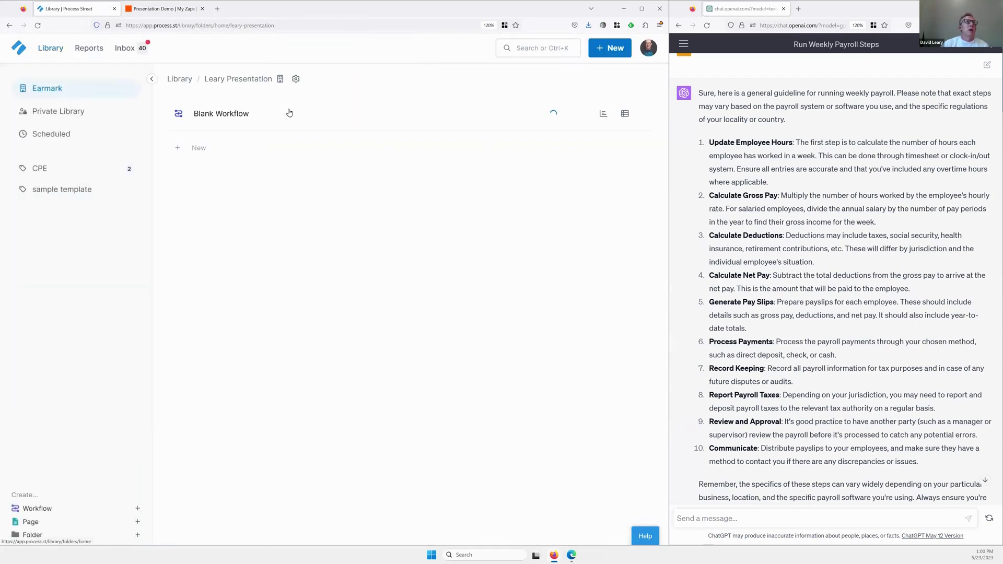
# Add a second workflow to Leary Presentation using Start from Scratch.
pyautogui.click(179, 153)
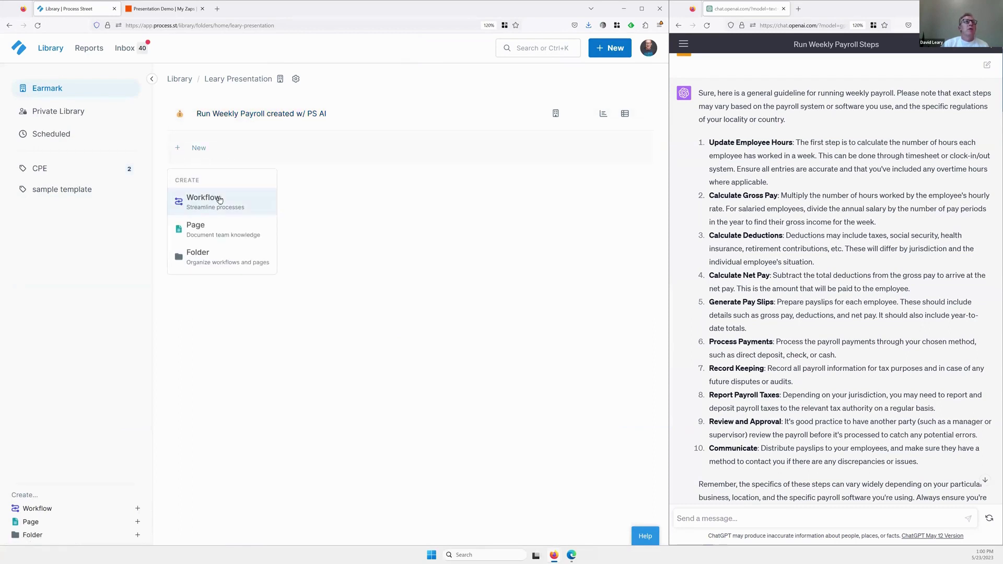
pyautogui.click(219, 200)
pyautogui.click(432, 156)
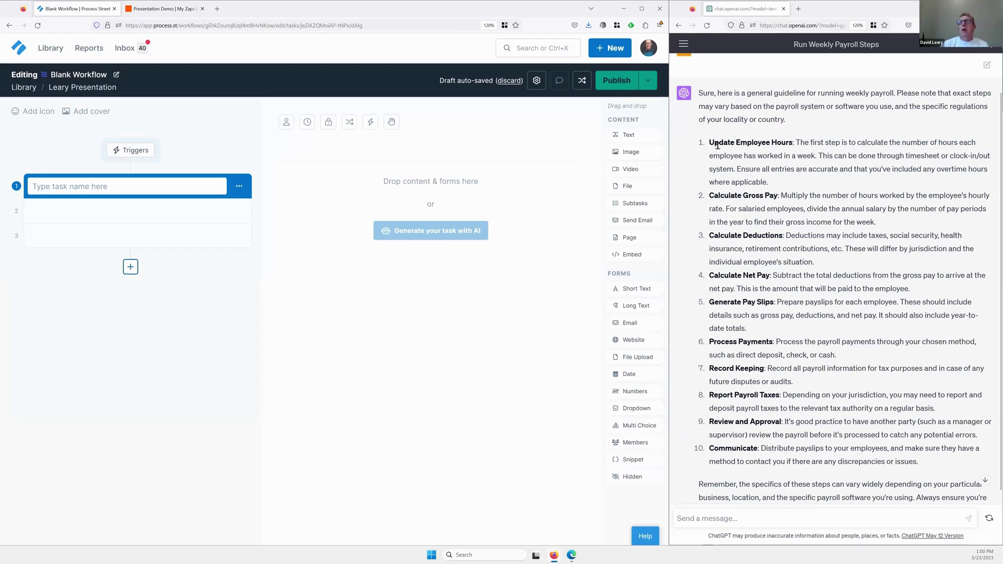
# Ask ChatGPT to 'just give me' the bold step names from its payroll answer as a list.
pyautogui.moveTo(711, 143); pyautogui.dragTo(929, 467)
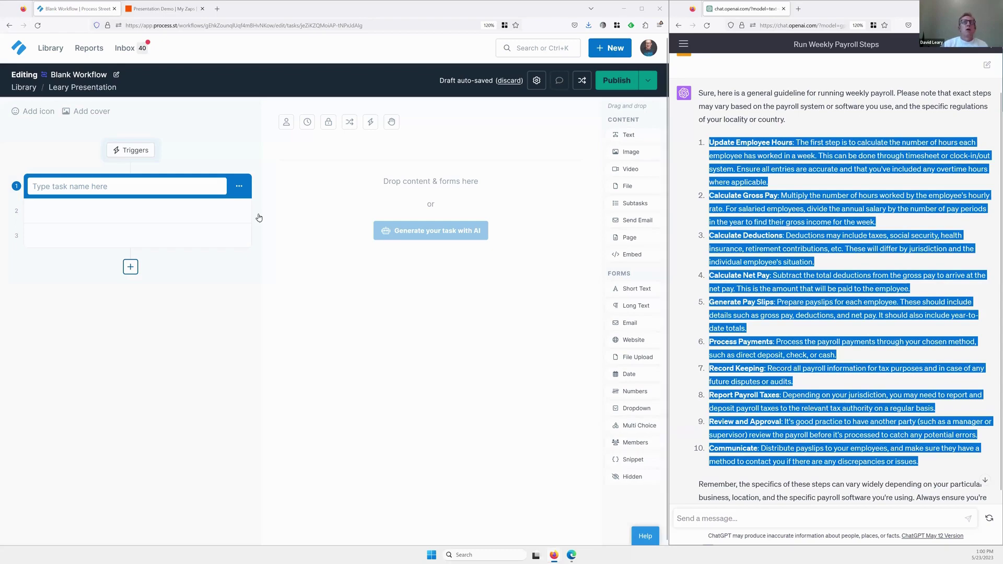
pyautogui.scroll(-1, 719, 520)
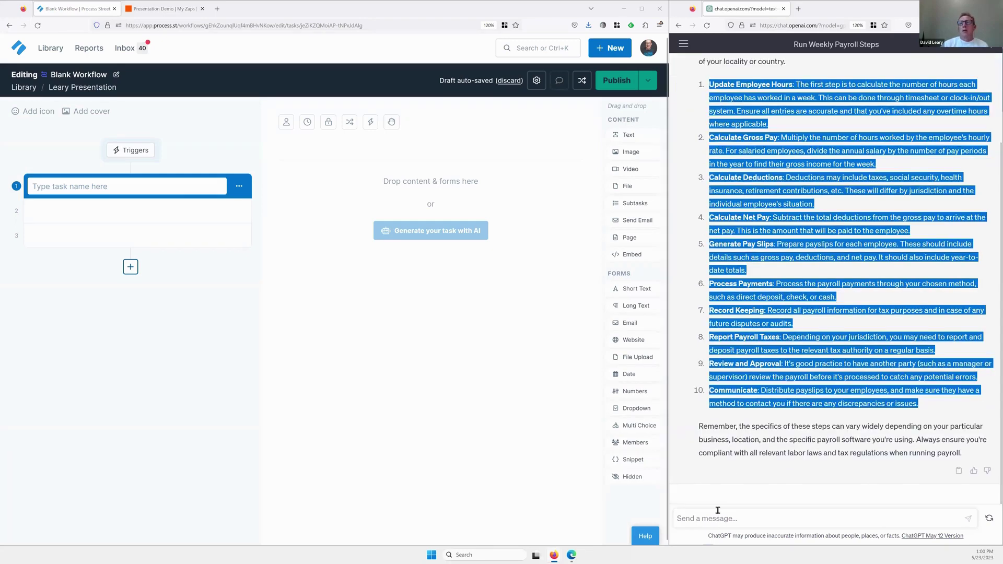
pyautogui.click(693, 416)
pyautogui.click(715, 512)
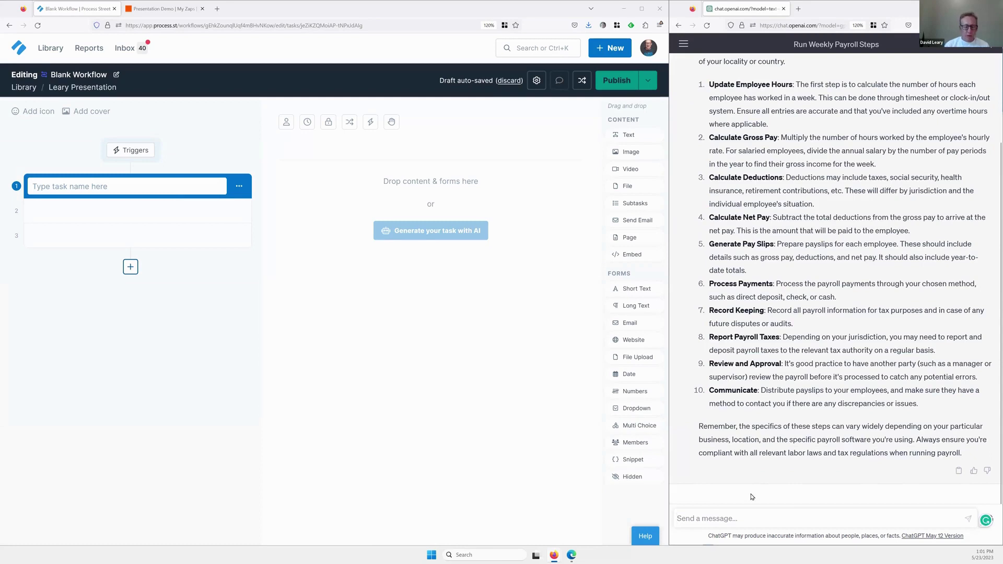
pyautogui.write('just')
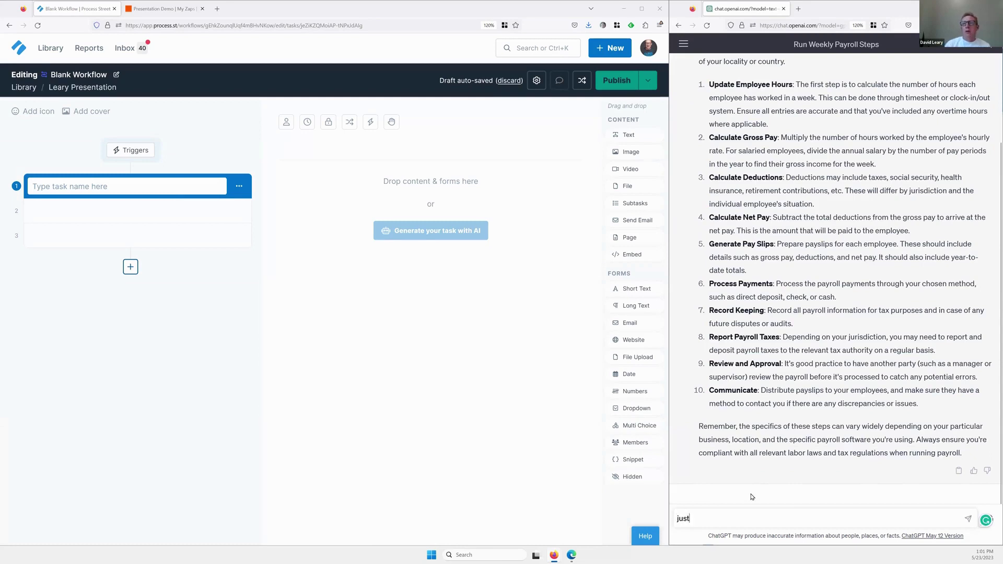
pyautogui.write(' give me the words in bold as a list')
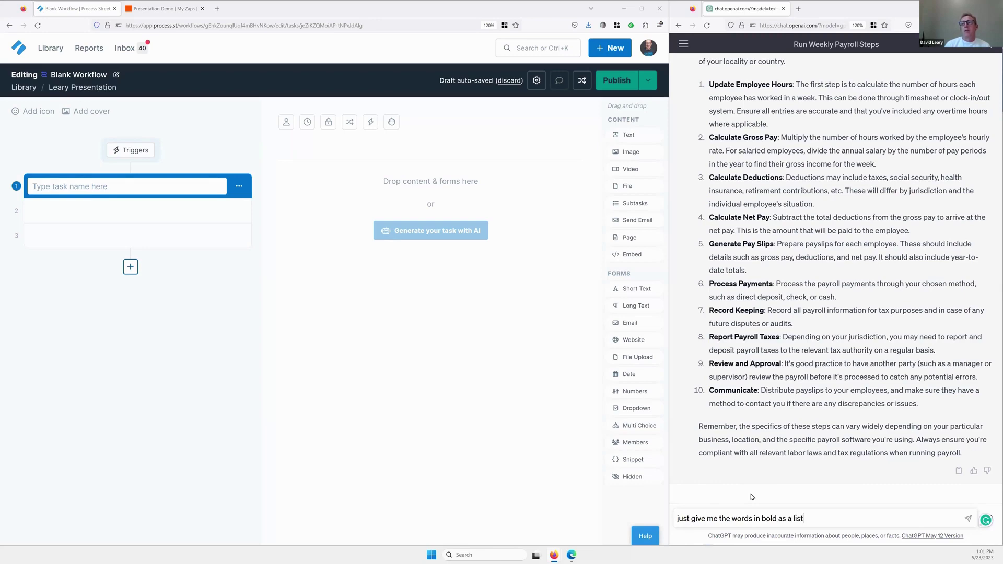
pyautogui.hotkey('shift', 'Return')
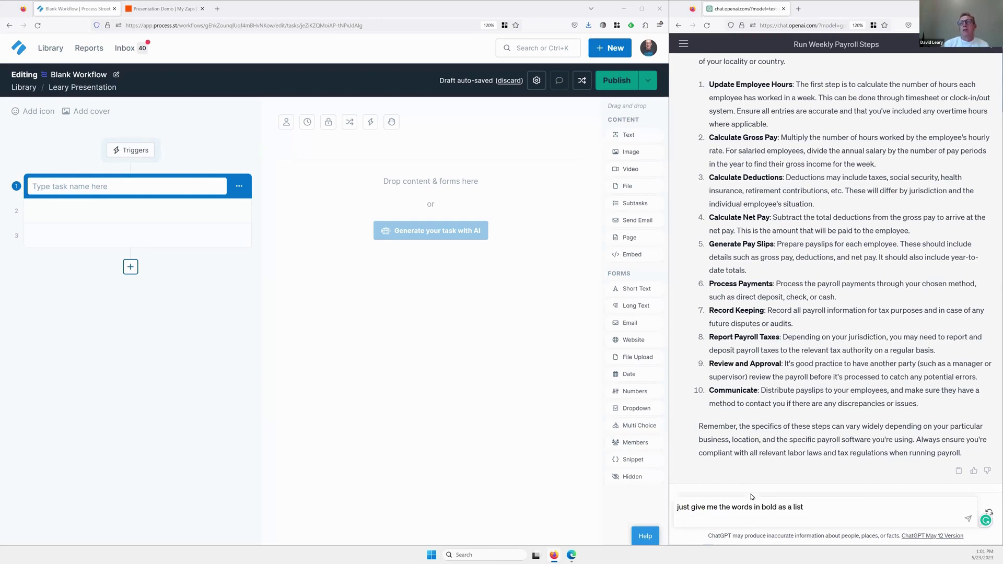
pyautogui.click(968, 519)
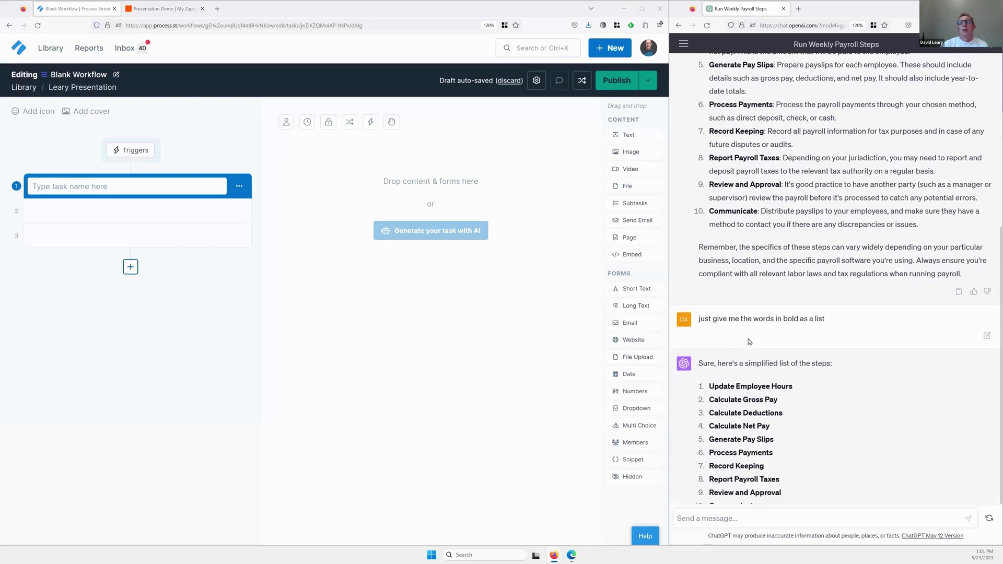
# Copy ChatGPT's simplified step list and paste it as the workflow's task names.
pyautogui.moveTo(765, 458); pyautogui.dragTo(710, 327)
pyautogui.hotkey('ctrl', 'c')
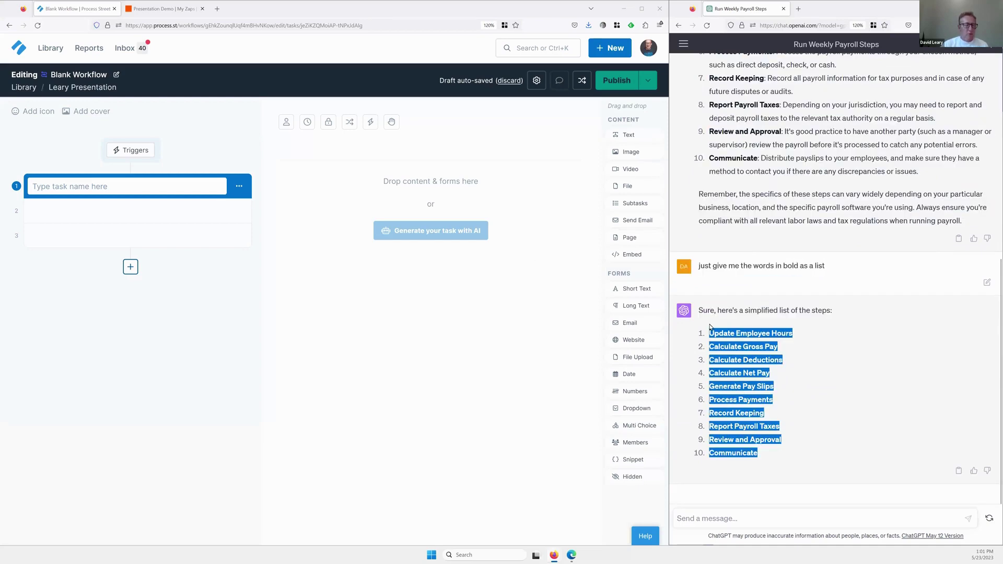
pyautogui.click(97, 189)
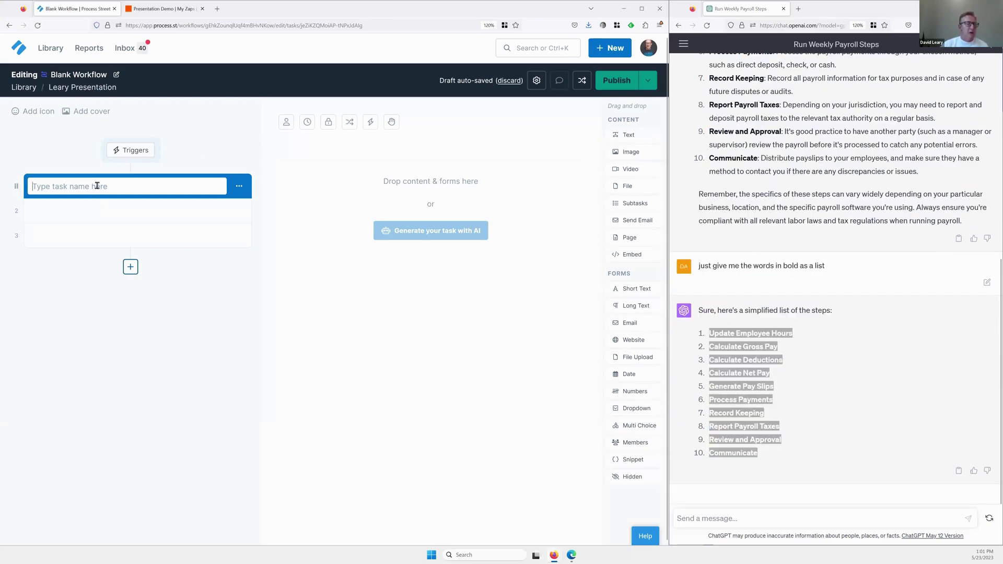
pyautogui.hotkey('ctrl', 'v')
# Review the pasted payroll tasks and delete the empty eleventh task.
pyautogui.click(97, 186)
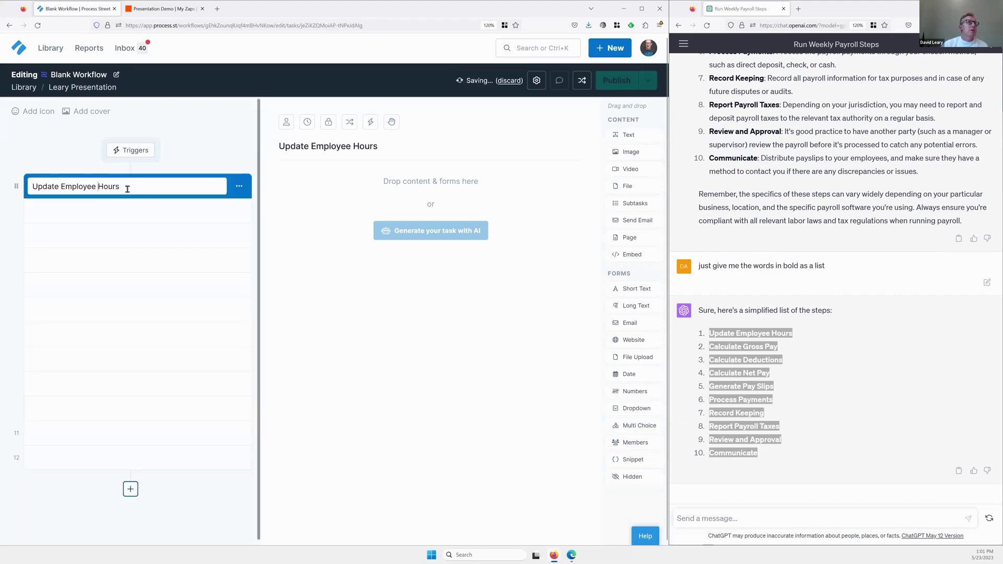
pyautogui.click(139, 214)
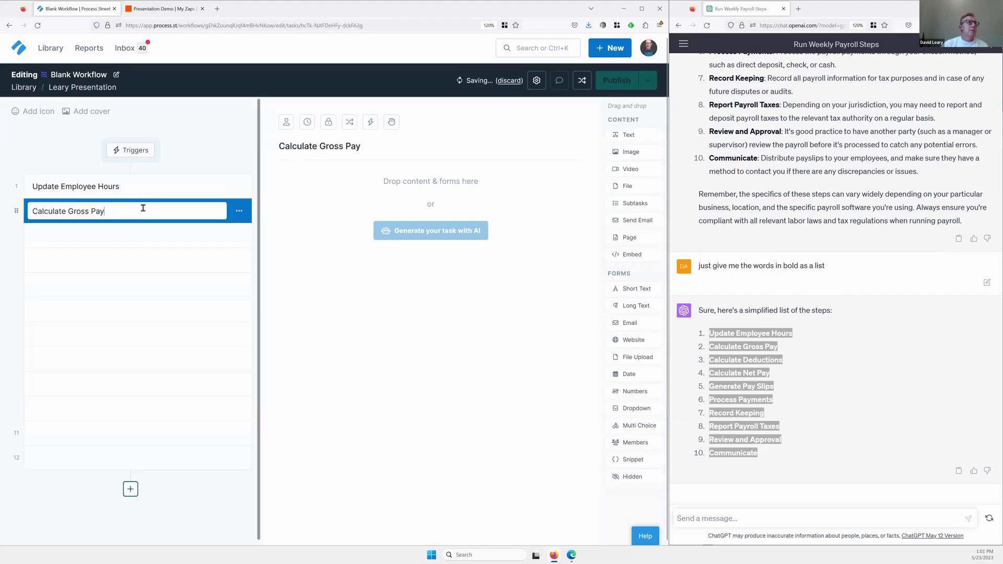
pyautogui.click(152, 236)
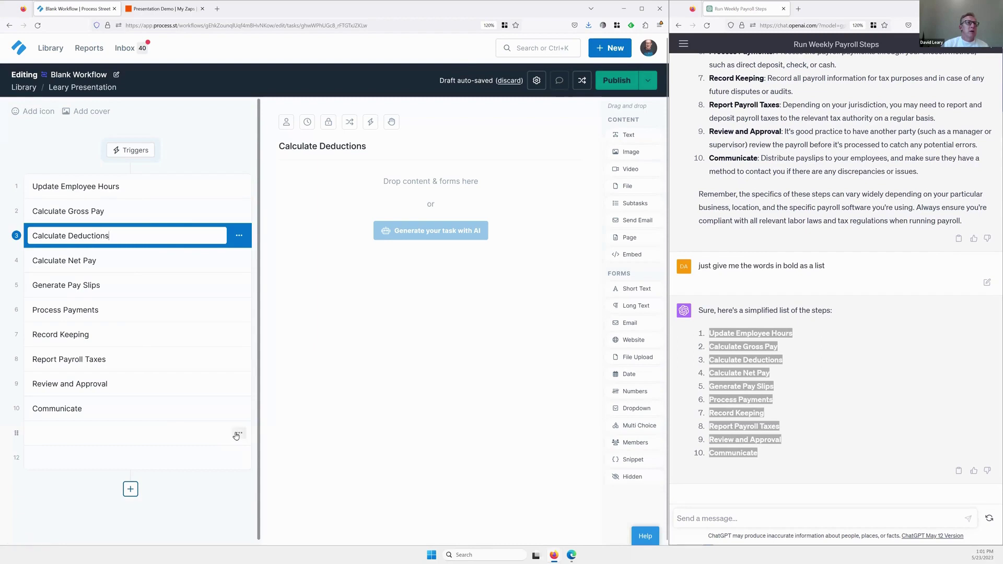
pyautogui.click(237, 434)
pyautogui.click(256, 506)
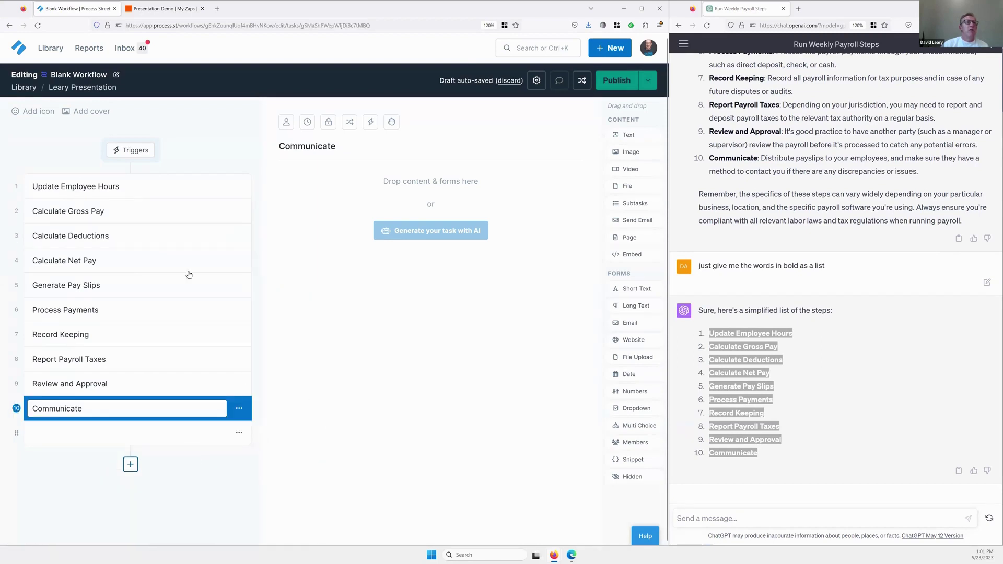
pyautogui.click(161, 185)
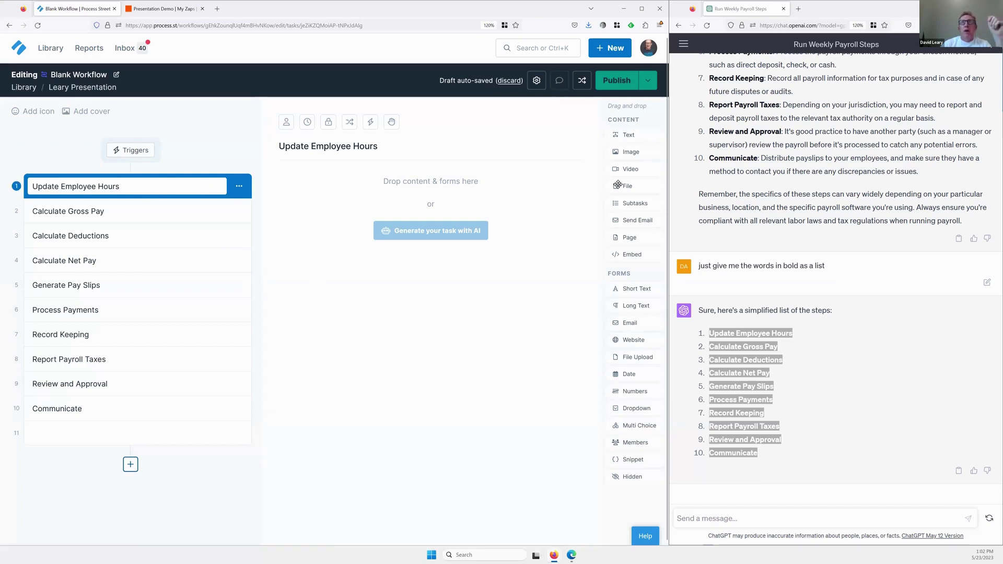
# Add a 'Text Employees to get hours' subtask list: 'Send Text asking how many hours were worked' and 'wait for responses'.
pyautogui.moveTo(635, 204); pyautogui.dragTo(440, 196)
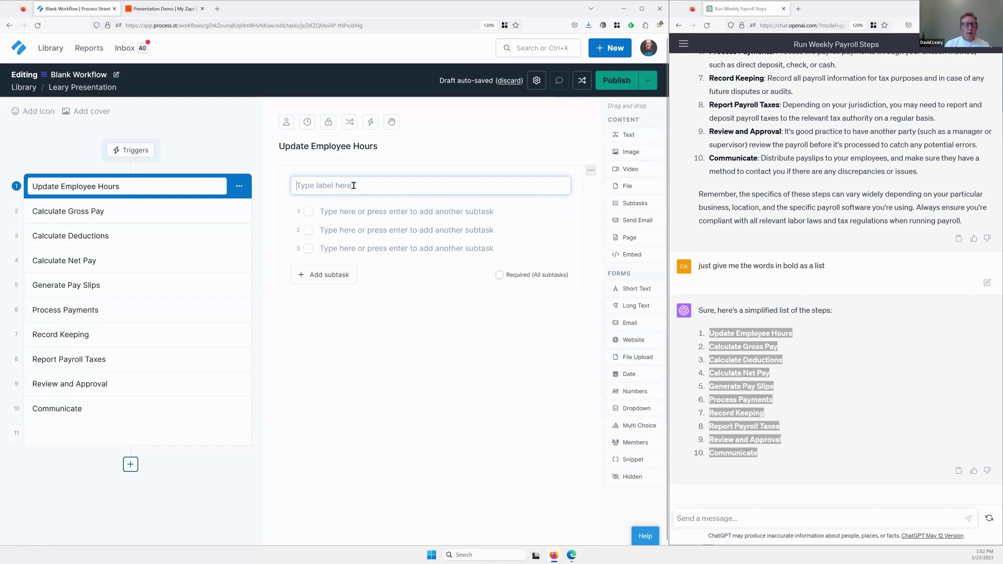
pyautogui.write('Text Employees to get h')
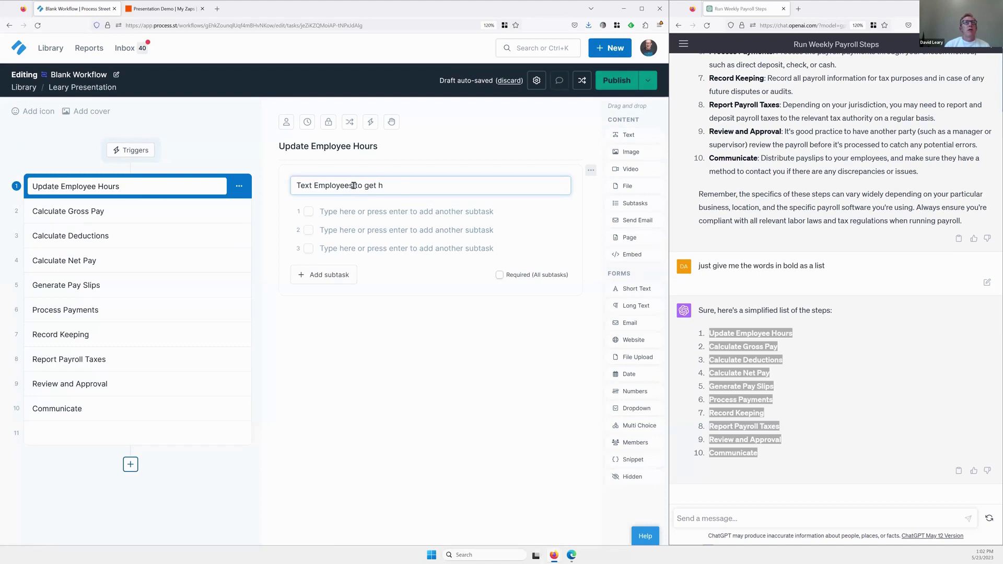
pyautogui.write('ours')
pyautogui.click(384, 212)
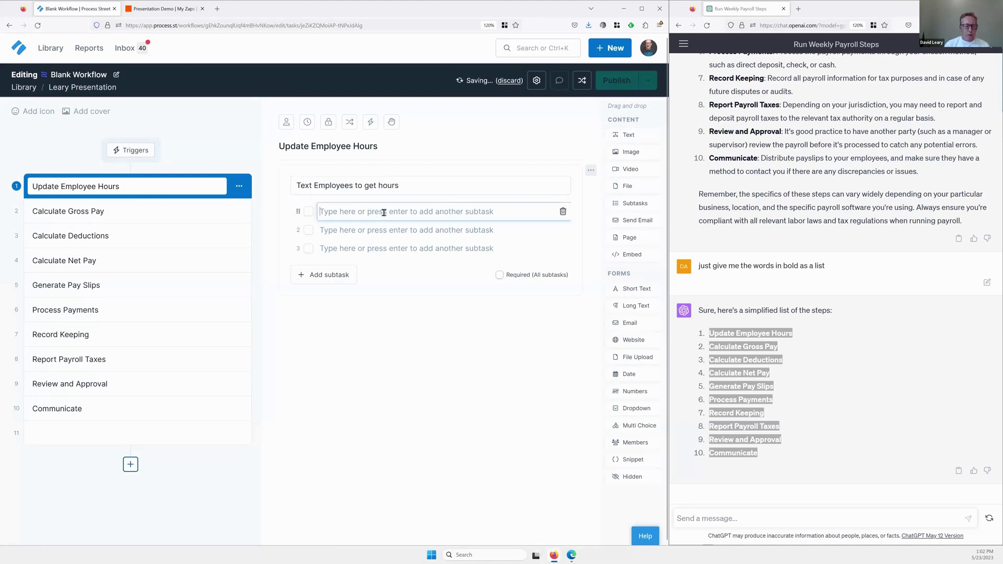
pyautogui.write('S')
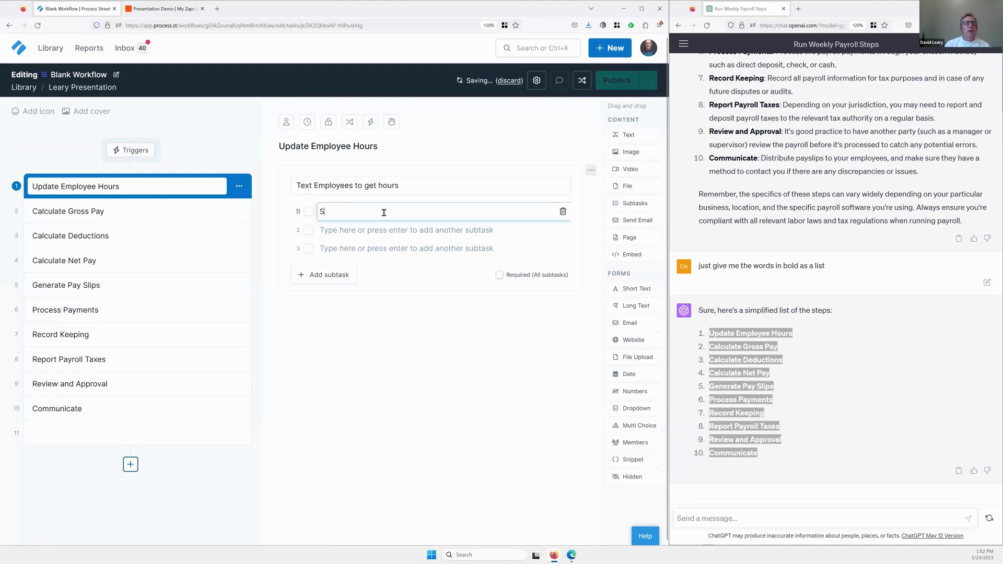
pyautogui.write('end Text ask')
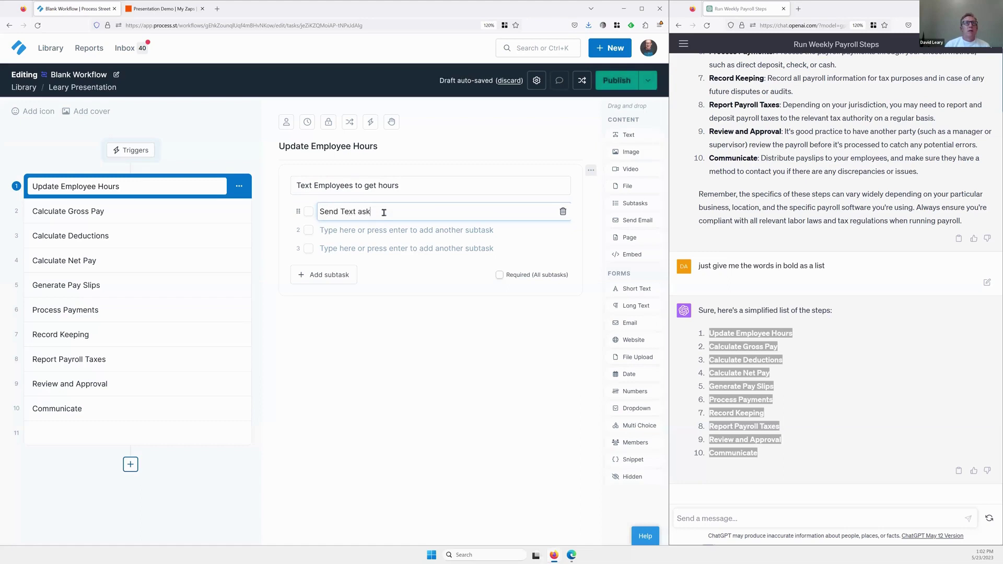
pyautogui.write('ing how many wor')
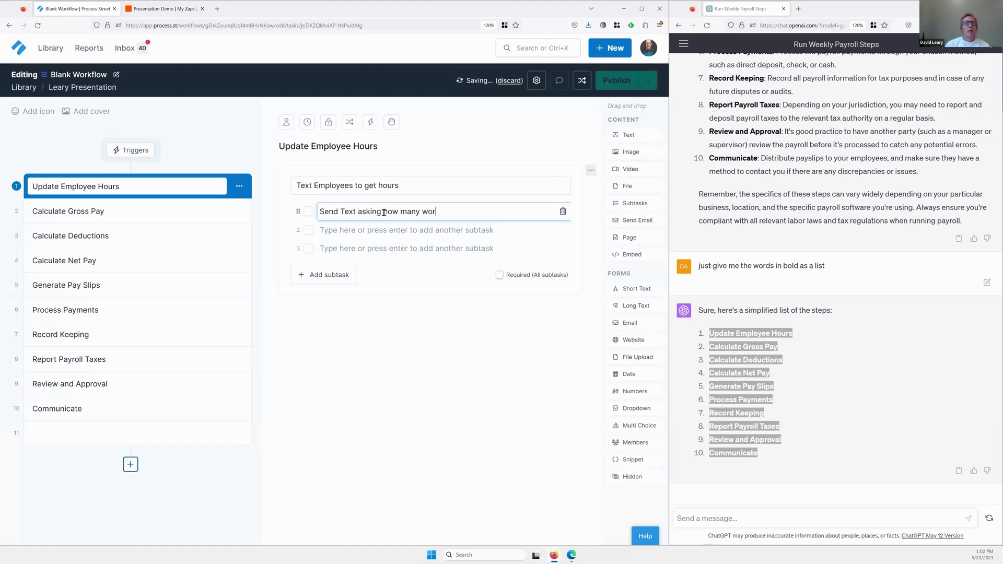
pyautogui.press('BackSpace')
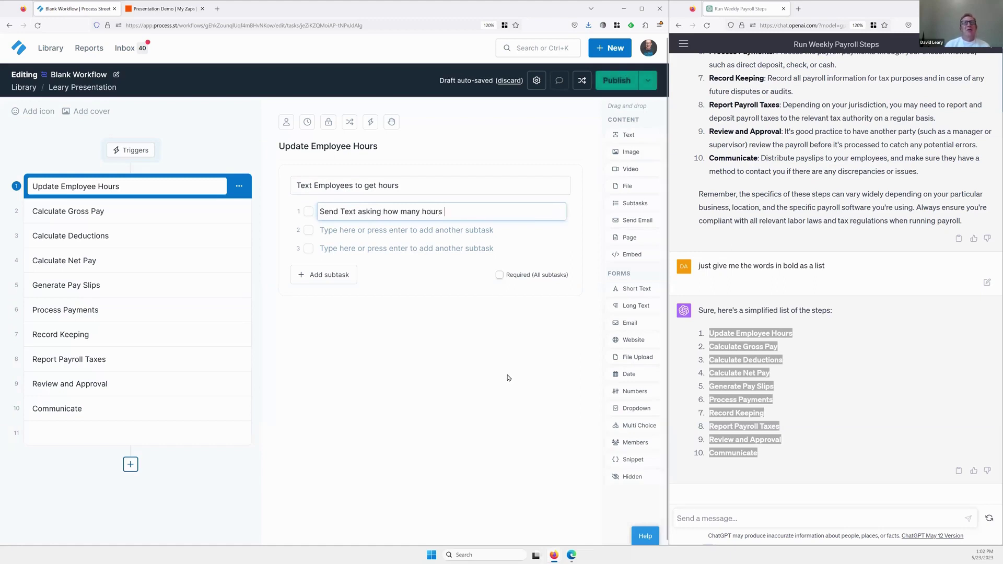
pyautogui.write('hours were worked')
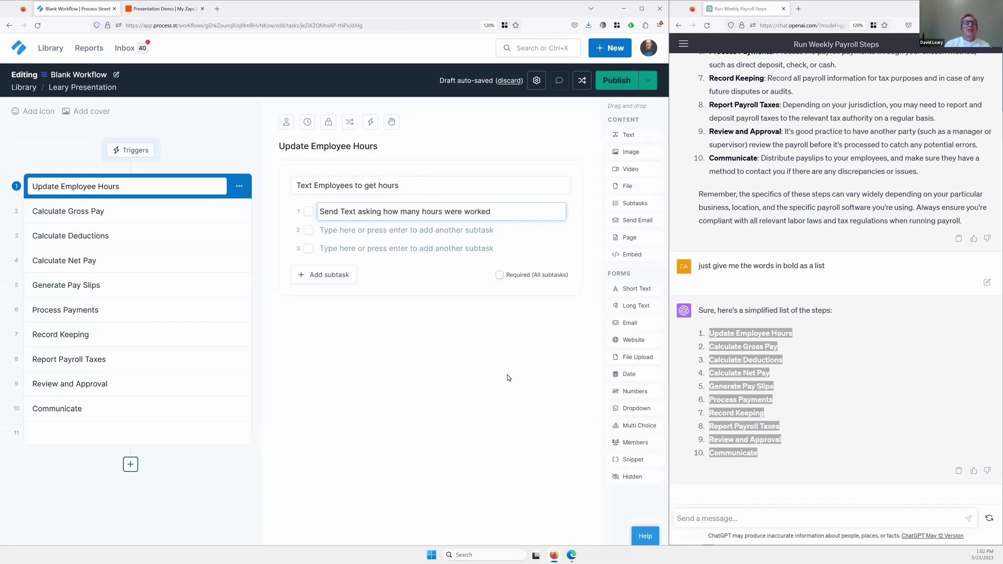
pyautogui.click(370, 231)
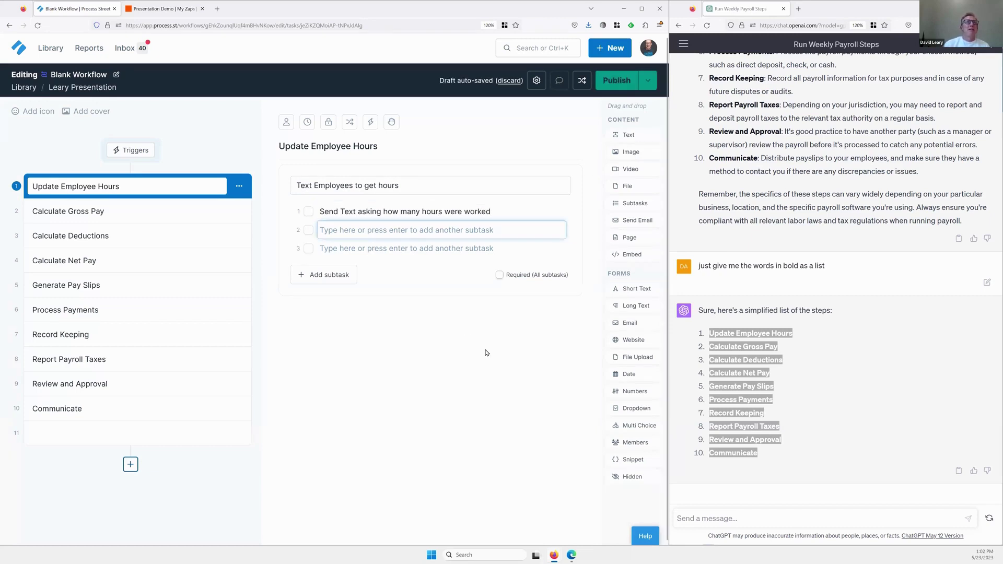
pyautogui.write('wai')
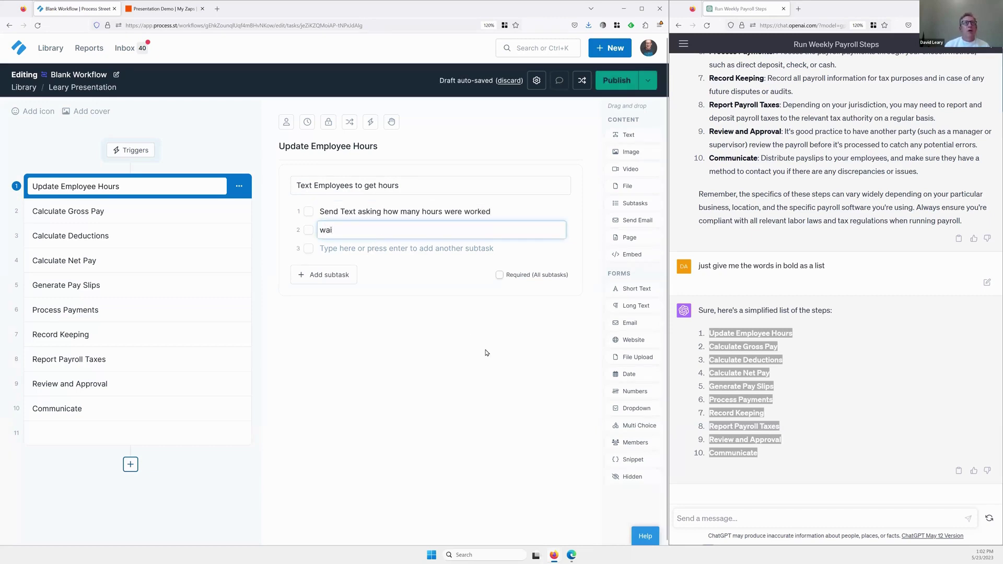
pyautogui.write('t for responses')
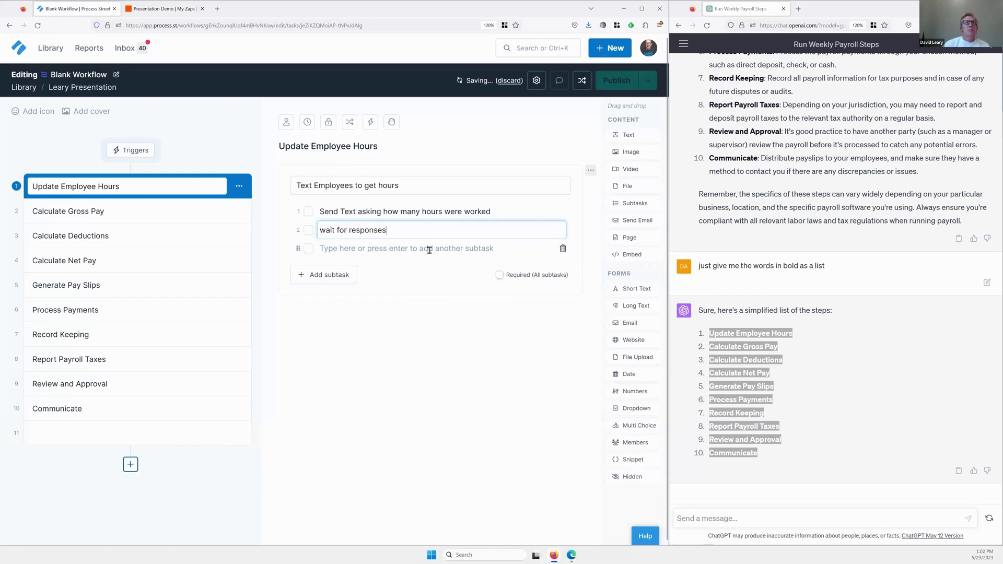
pyautogui.click(428, 248)
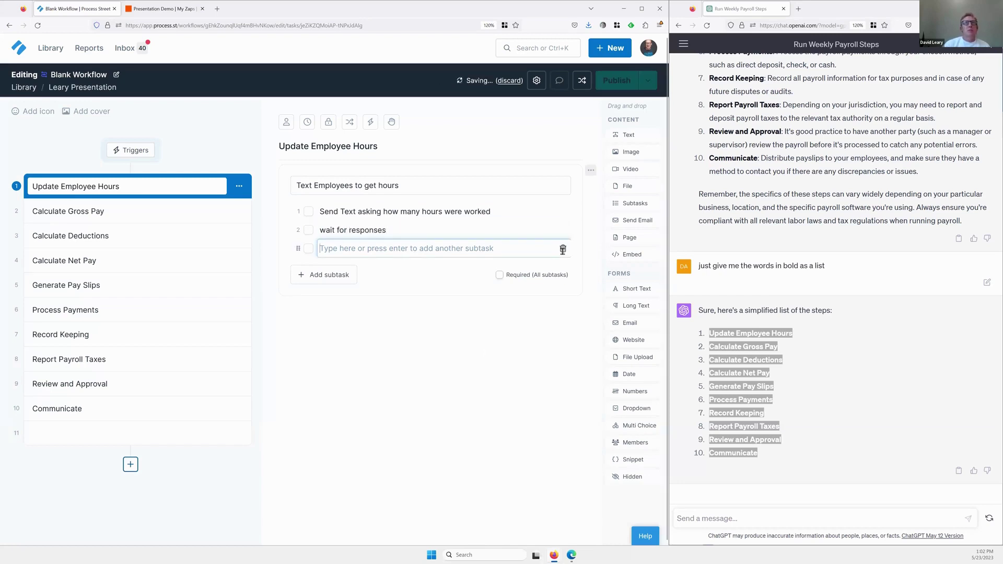
pyautogui.press('BackSpace')
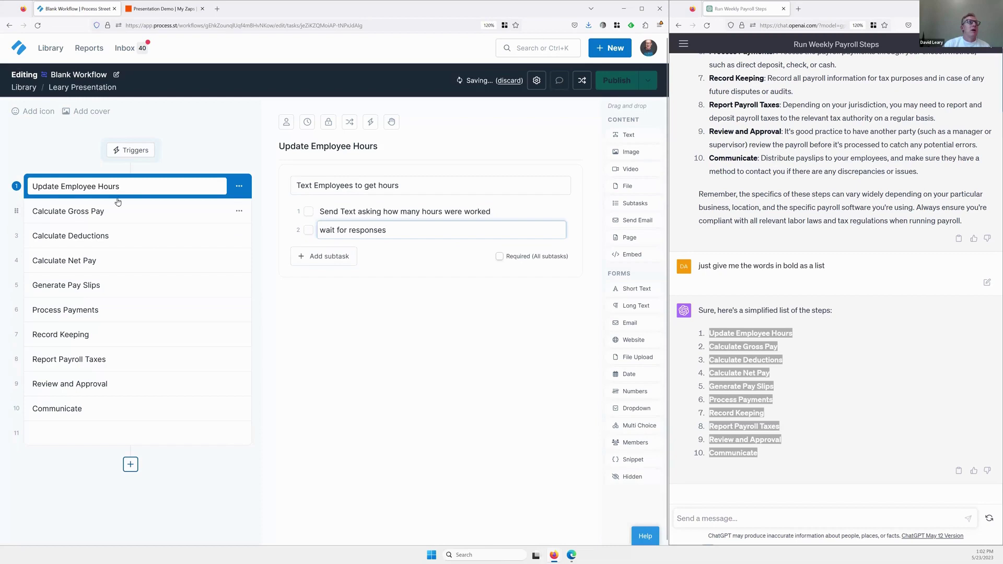
# Rename Calculate Gross Pay to 'Run Payroll:' and insert an empty task below it.
pyautogui.click(142, 215)
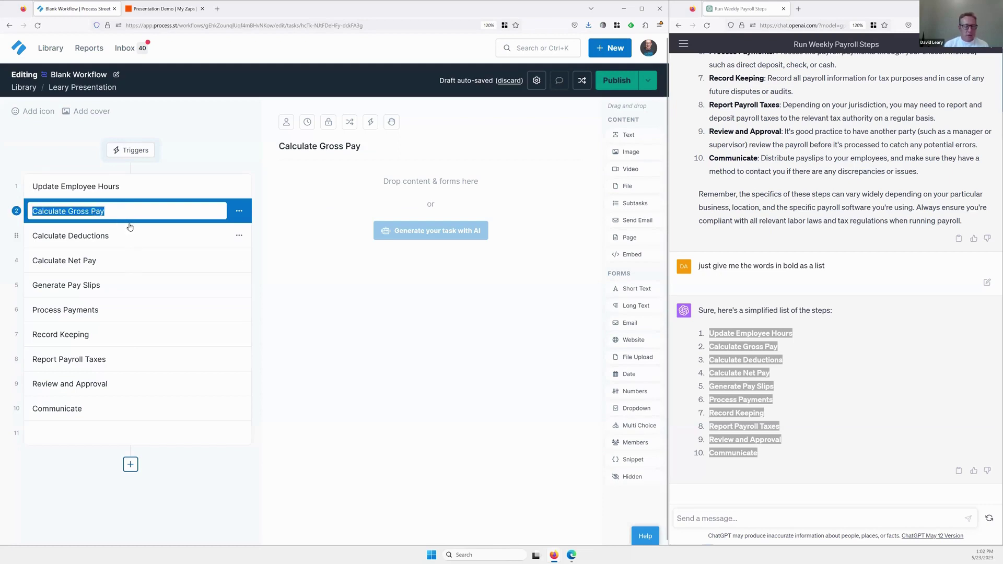
pyautogui.write('Run Pay')
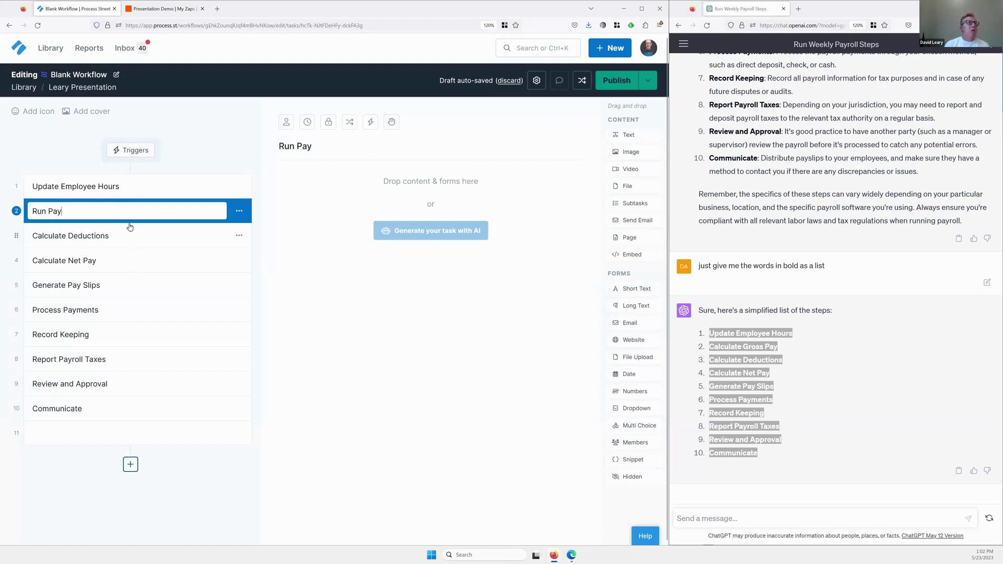
pyautogui.write('roll')
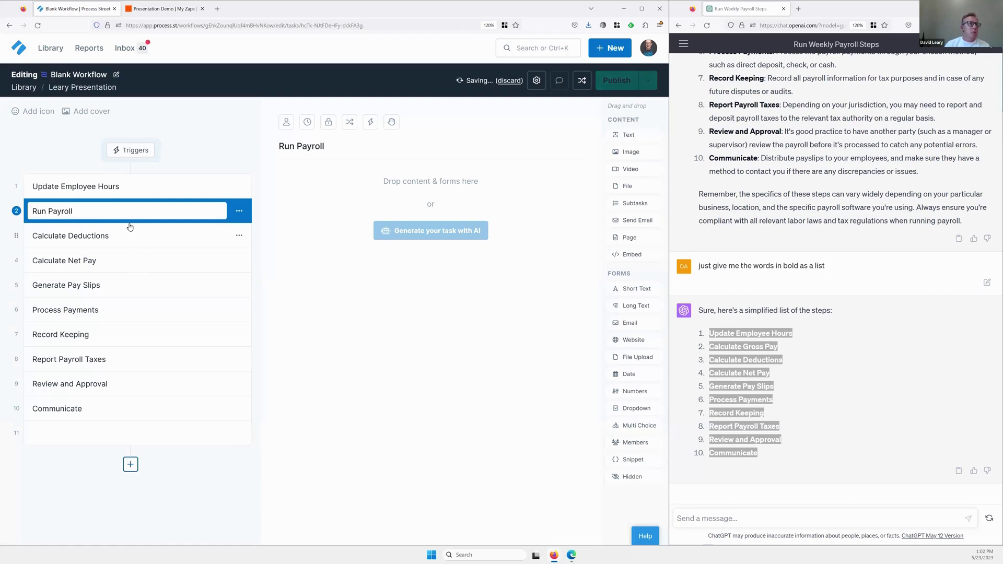
pyautogui.write(':')
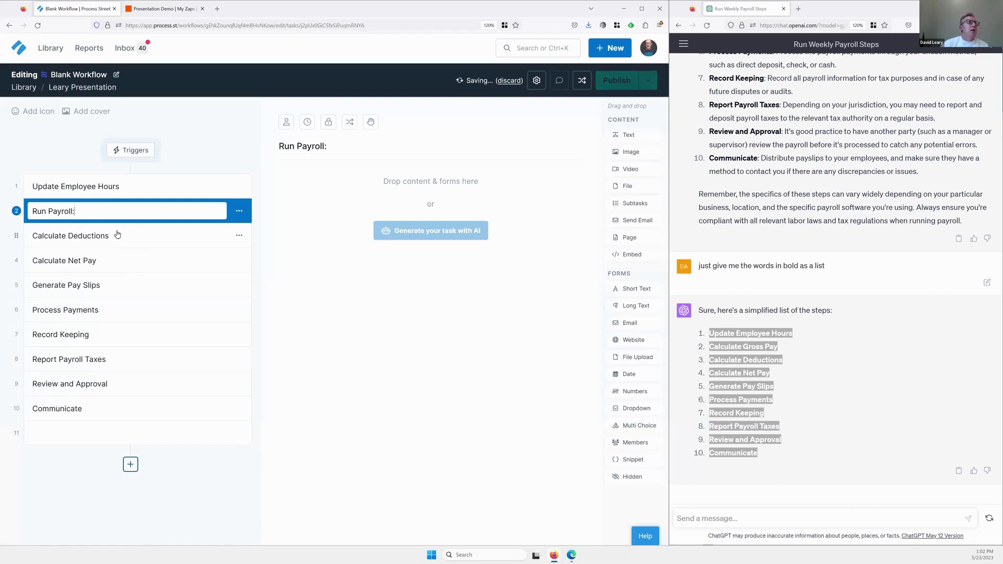
pyautogui.press('Return')
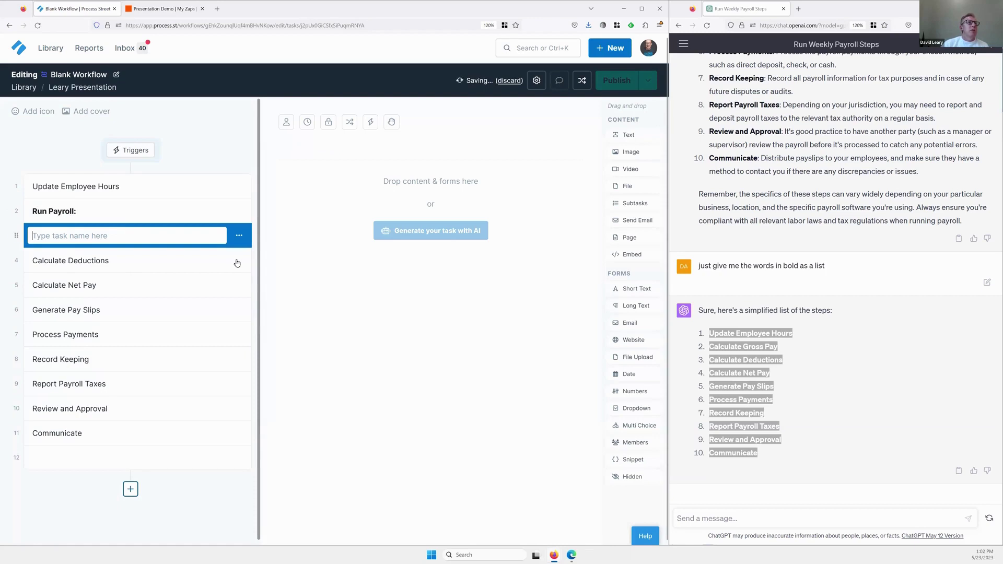
# Delete the Calculate Deductions and Calculate Net Pay tasks.
pyautogui.click(239, 262)
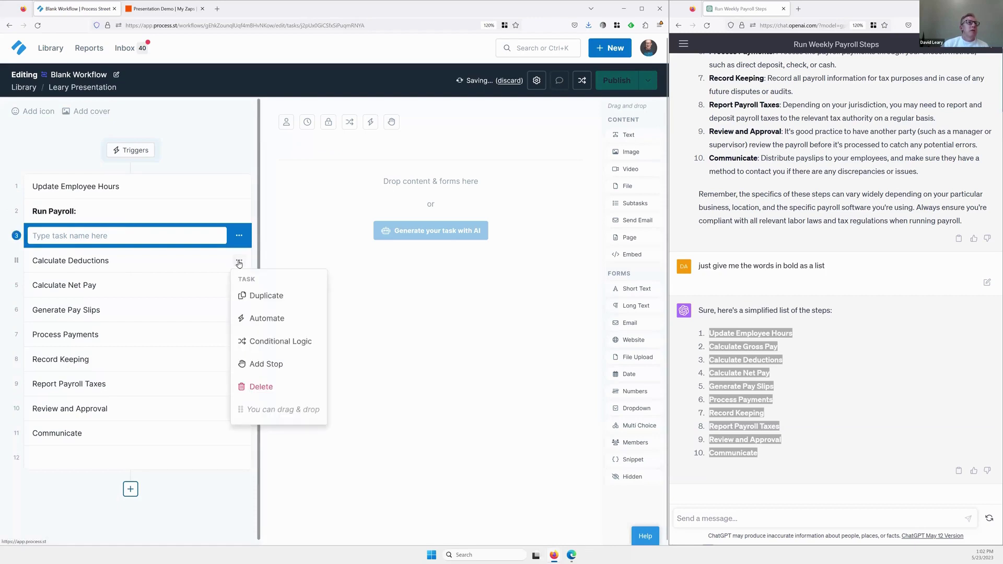
pyautogui.click(261, 387)
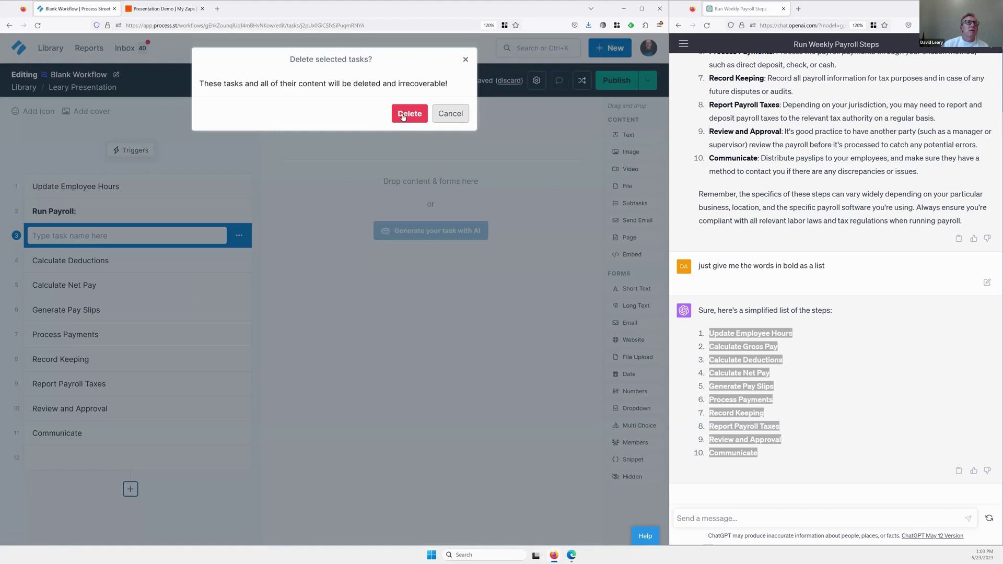
pyautogui.click(403, 115)
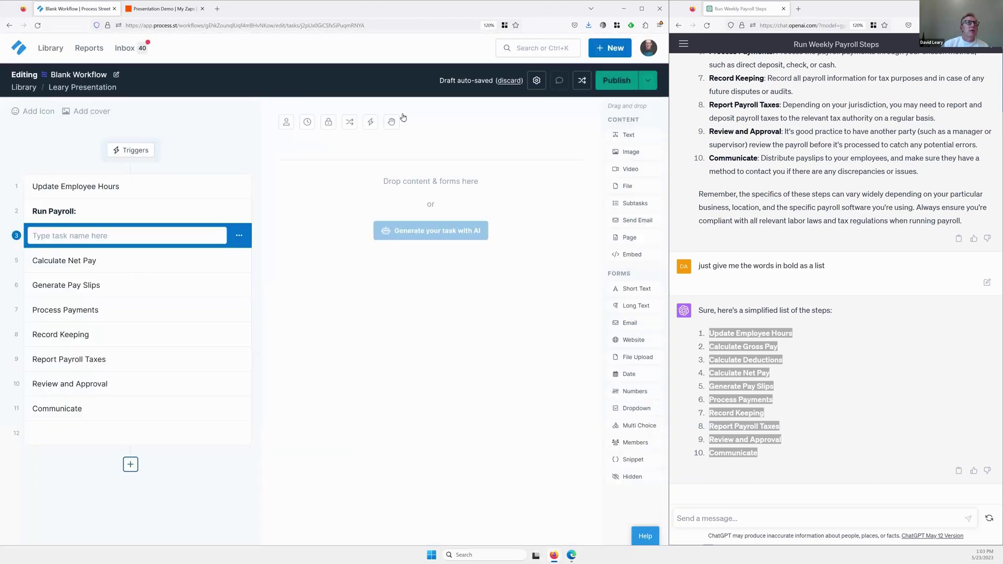
pyautogui.click(239, 263)
pyautogui.click(238, 261)
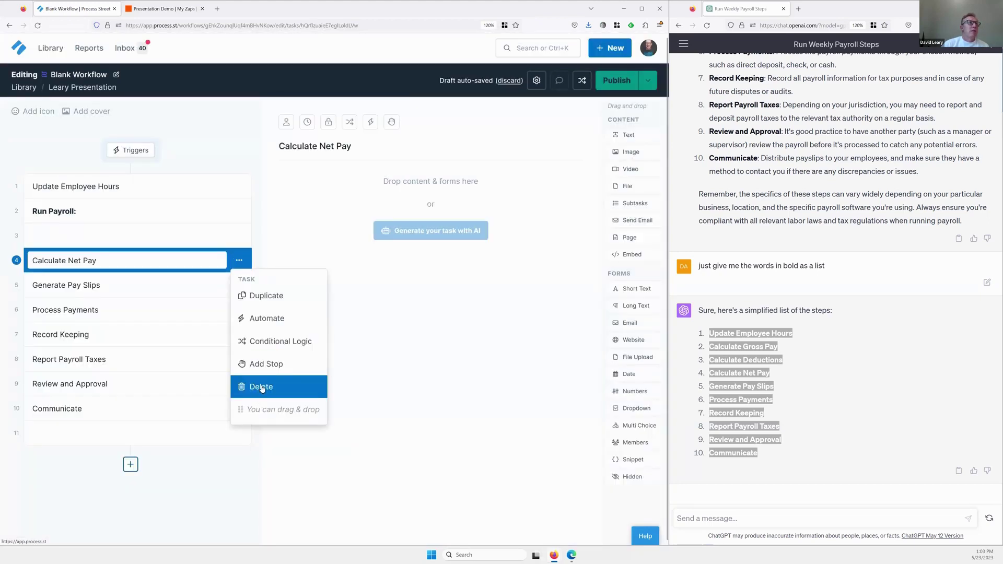
pyautogui.click(261, 387)
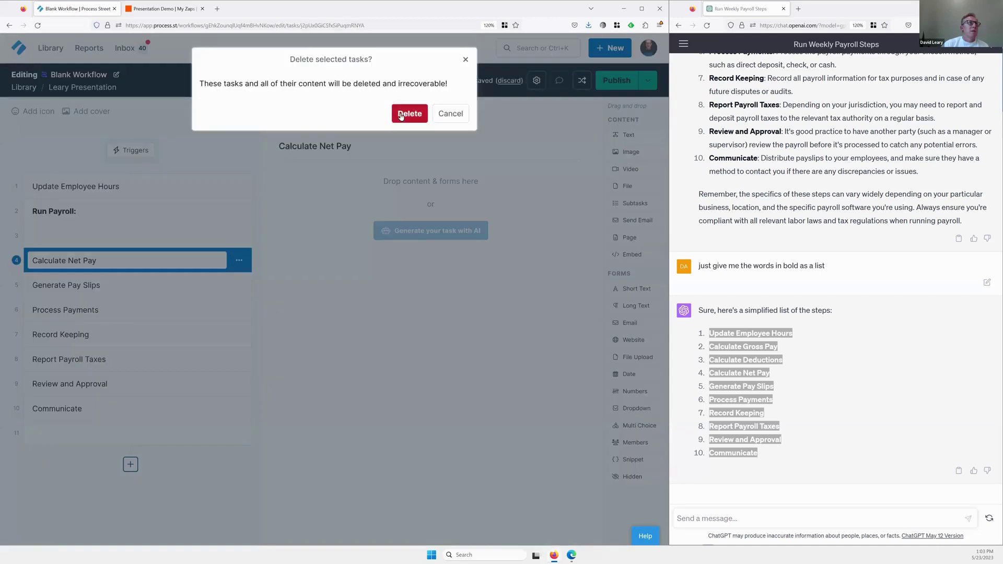
pyautogui.click(402, 115)
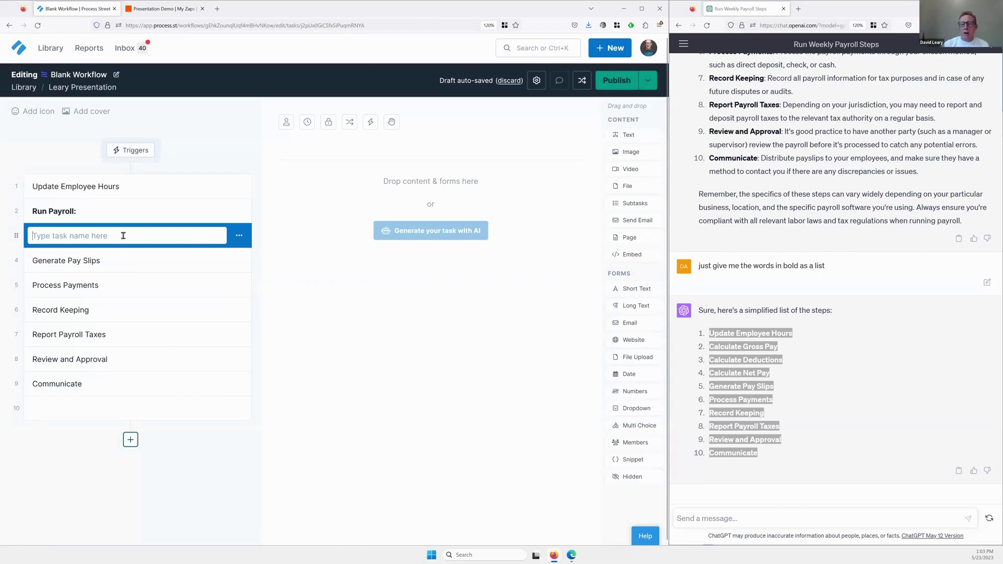
# Name the empty task 'Login to OnPay' and add 'Run Payorll in Onpay' after it.
pyautogui.click(124, 236)
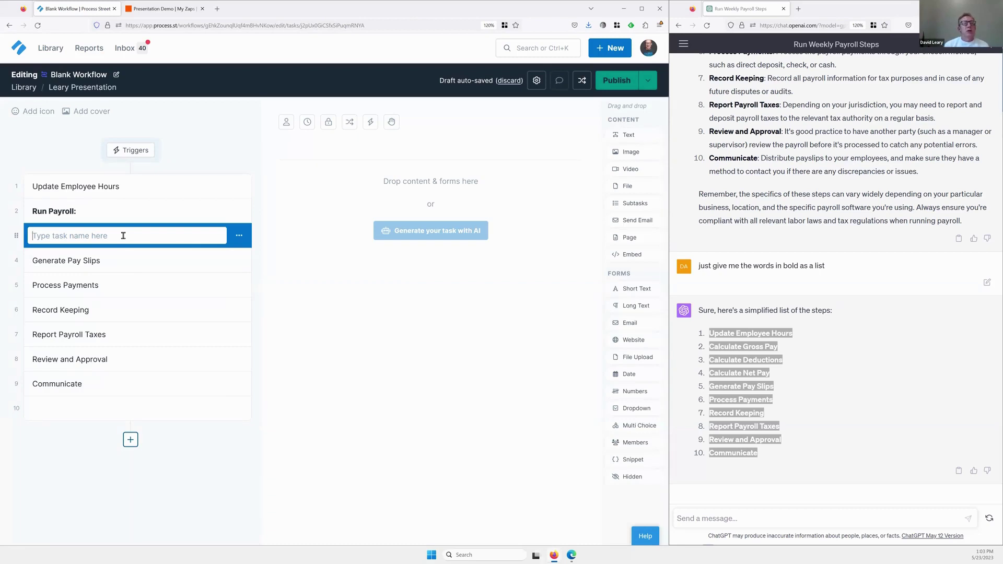
pyautogui.write('Login')
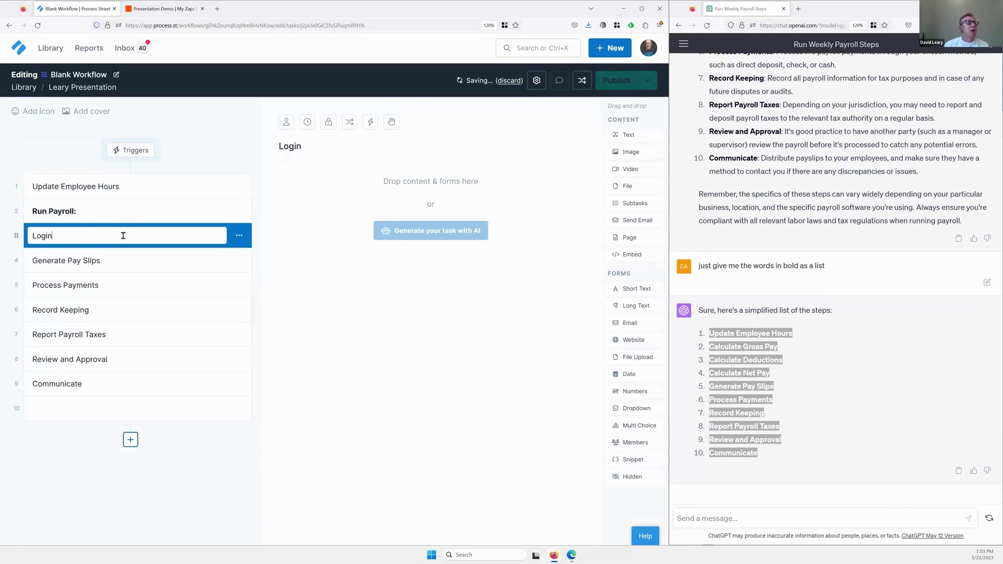
pyautogui.write(' to OnPay')
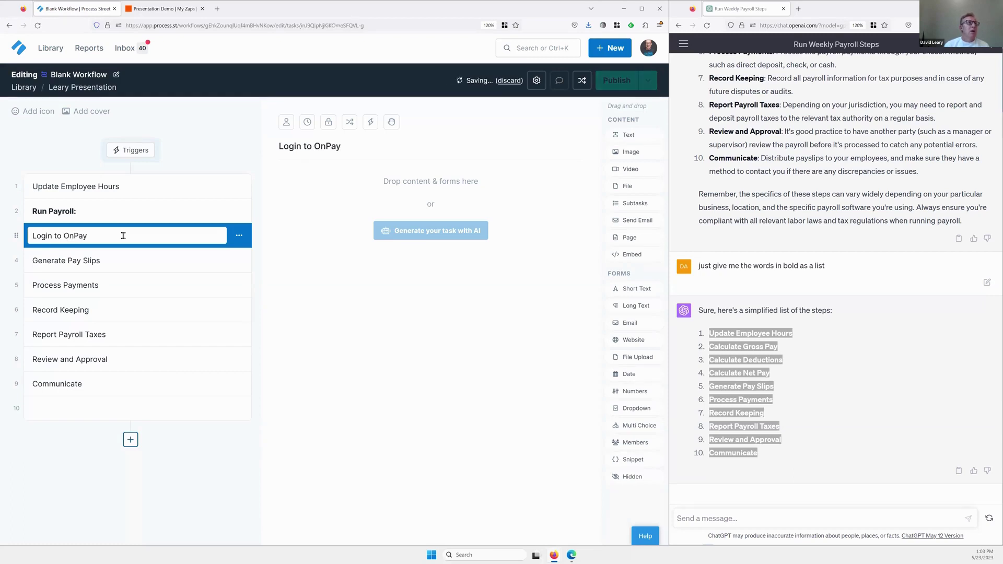
pyautogui.press('Return')
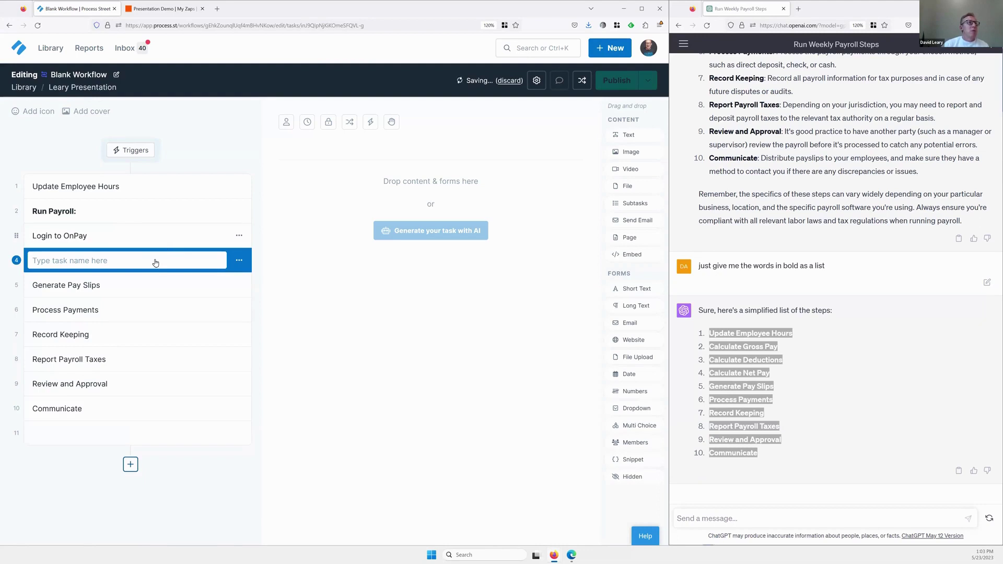
pyautogui.write('Run ')
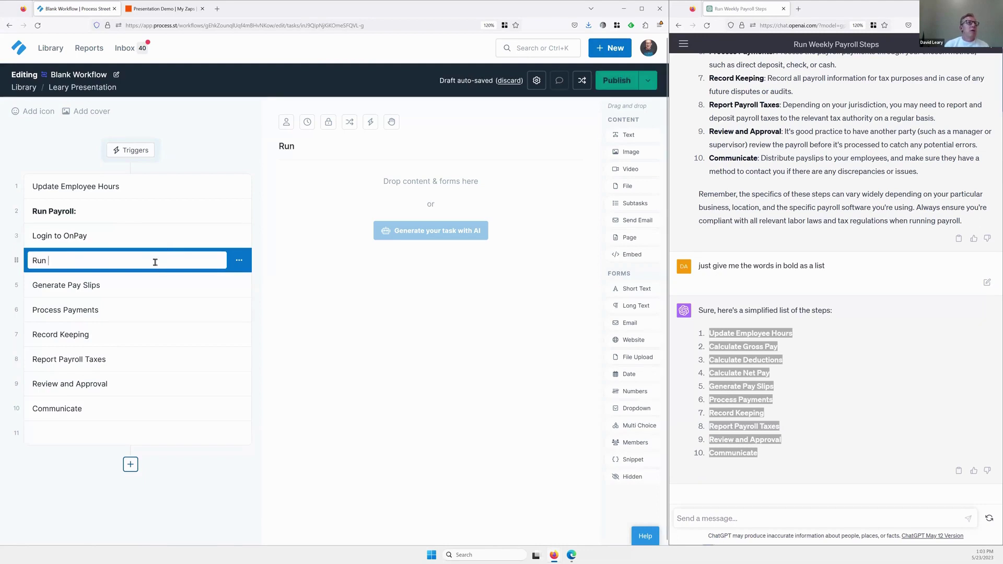
pyautogui.write('Payorll')
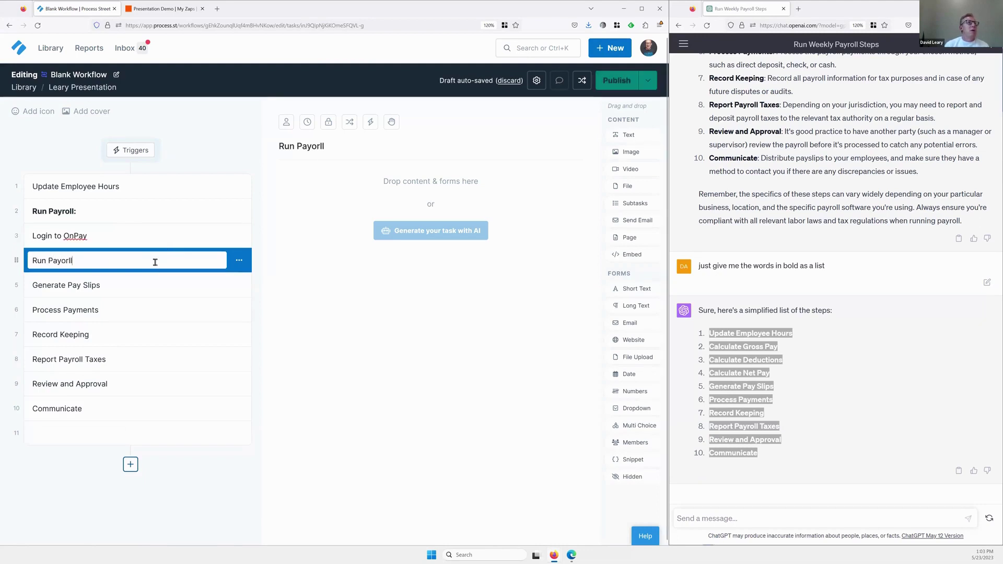
pyautogui.write(' in Onpay')
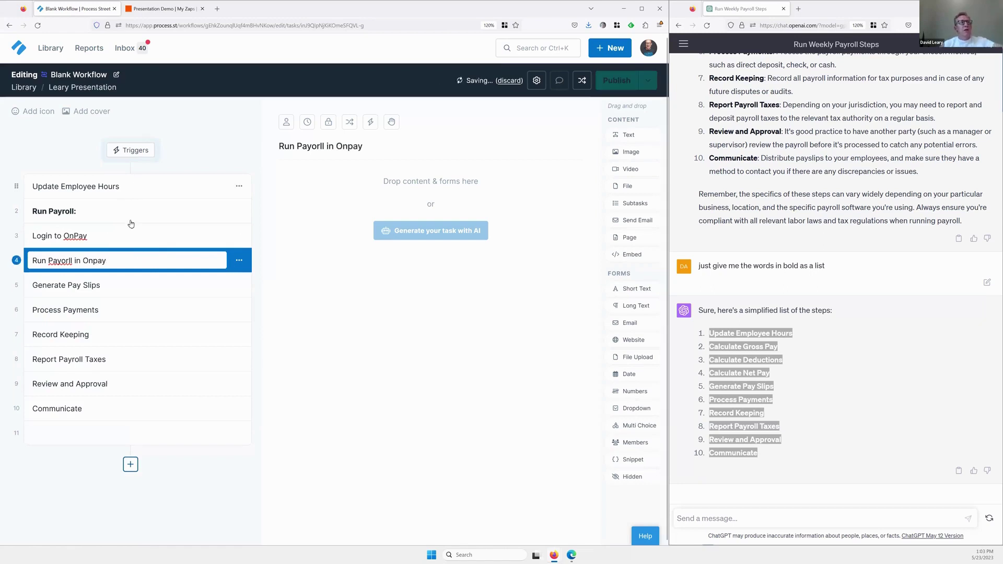
pyautogui.click(155, 236)
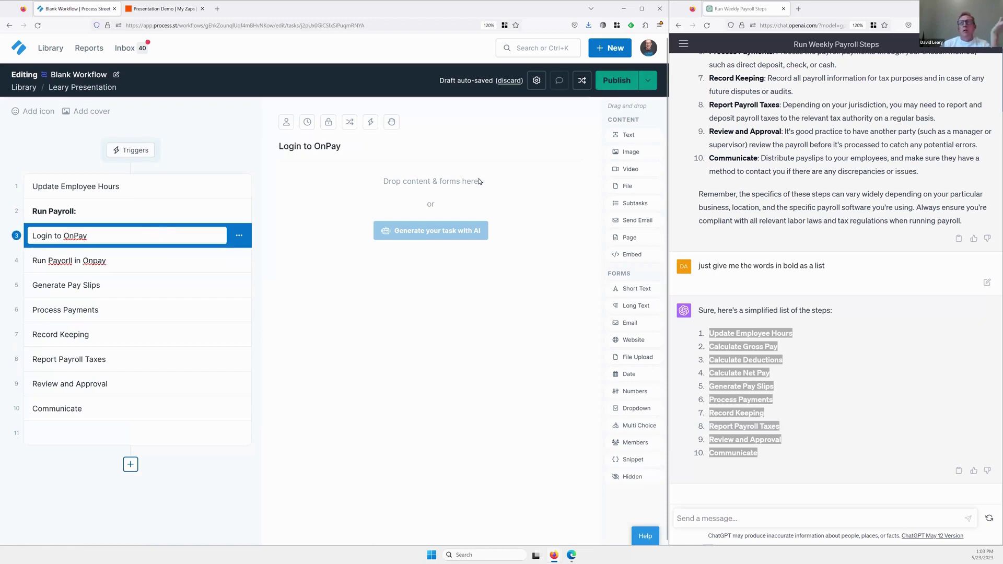
pyautogui.click(734, 518)
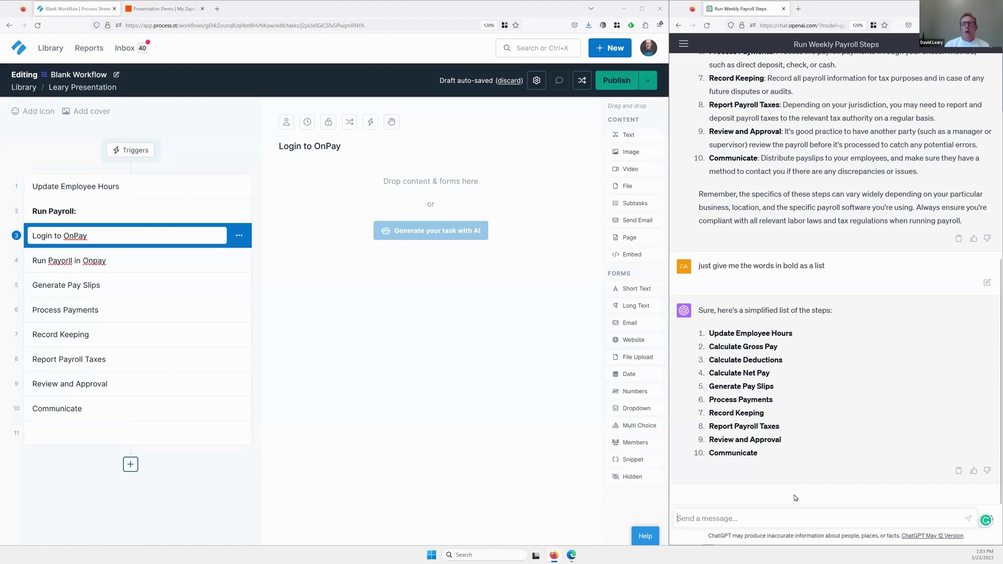
# Ask ChatGPT 'How do I log into OnPay payroll'.
pyautogui.write('H')
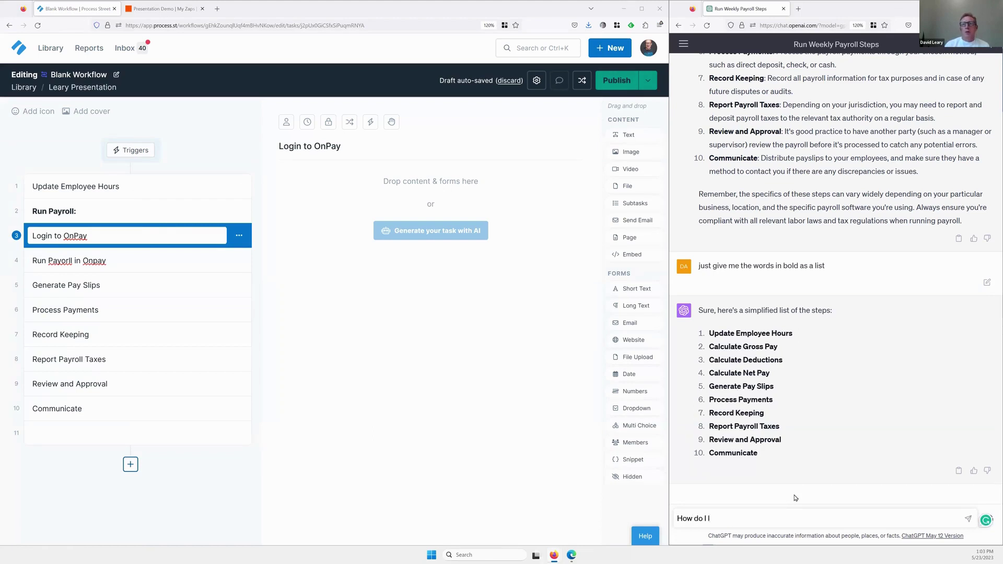
pyautogui.write('ow')
pyautogui.hotkey('shift', 'Return')
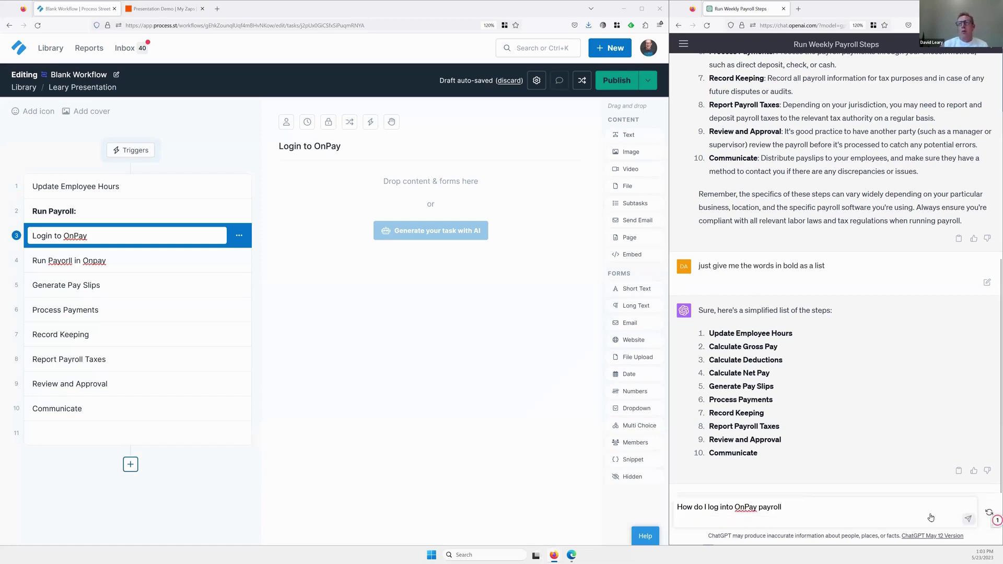
pyautogui.click(967, 521)
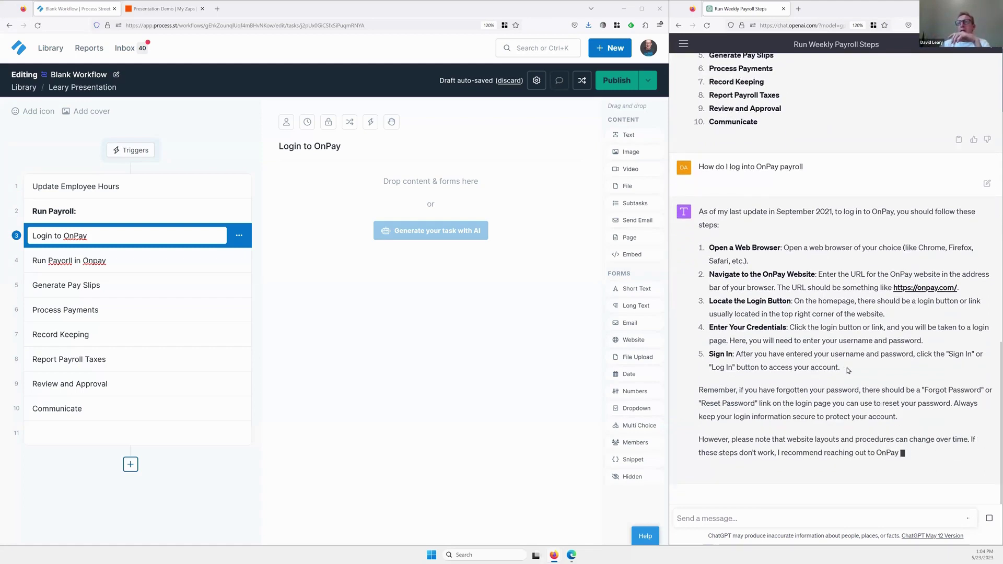
# Paste ChatGPT's five OnPay login steps into a new subtask list on Login to OnPay.
pyautogui.moveTo(847, 370); pyautogui.dragTo(709, 235)
pyautogui.hotkey('ctrl', 'c')
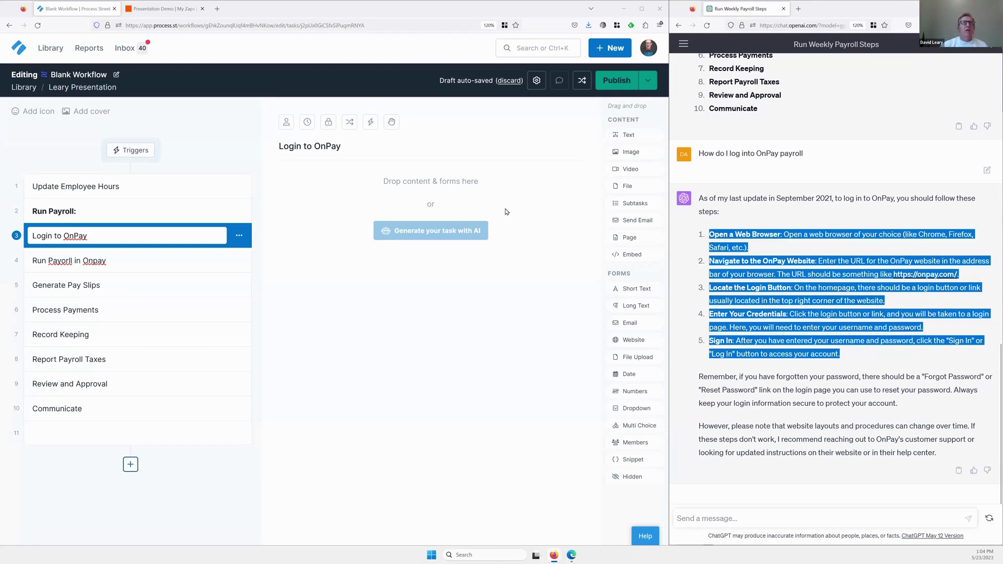
pyautogui.moveTo(635, 204); pyautogui.dragTo(453, 195)
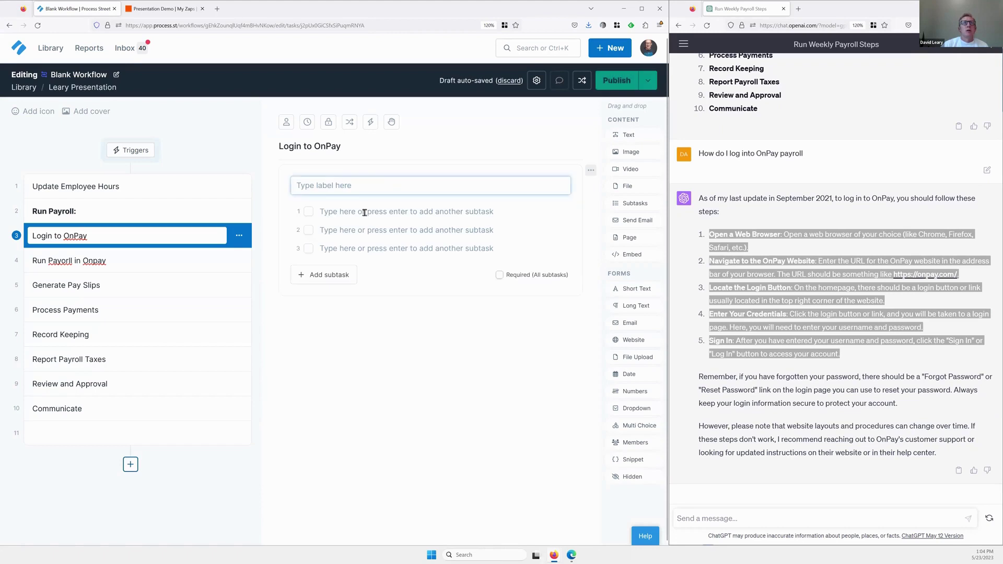
pyautogui.click(364, 212)
pyautogui.hotkey('ctrl', 'v')
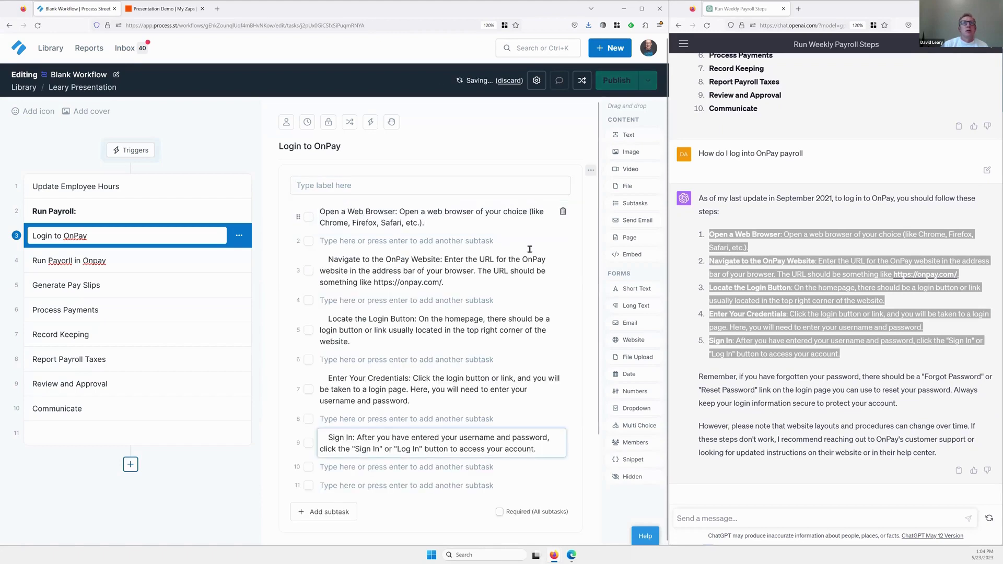
# Delete the empty subtask rows between the pasted login steps.
pyautogui.click(563, 241)
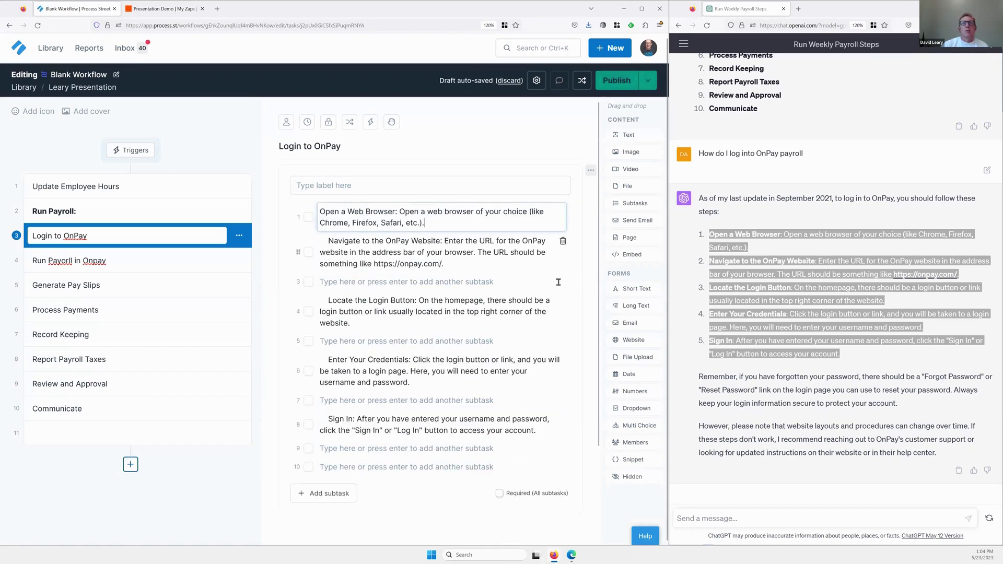
pyautogui.click(562, 282)
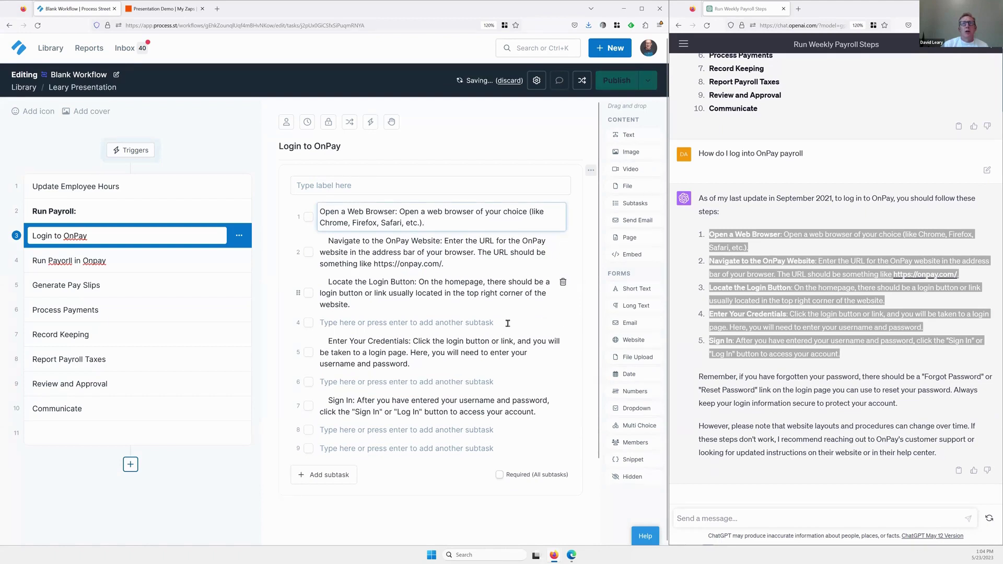
pyautogui.click(563, 322)
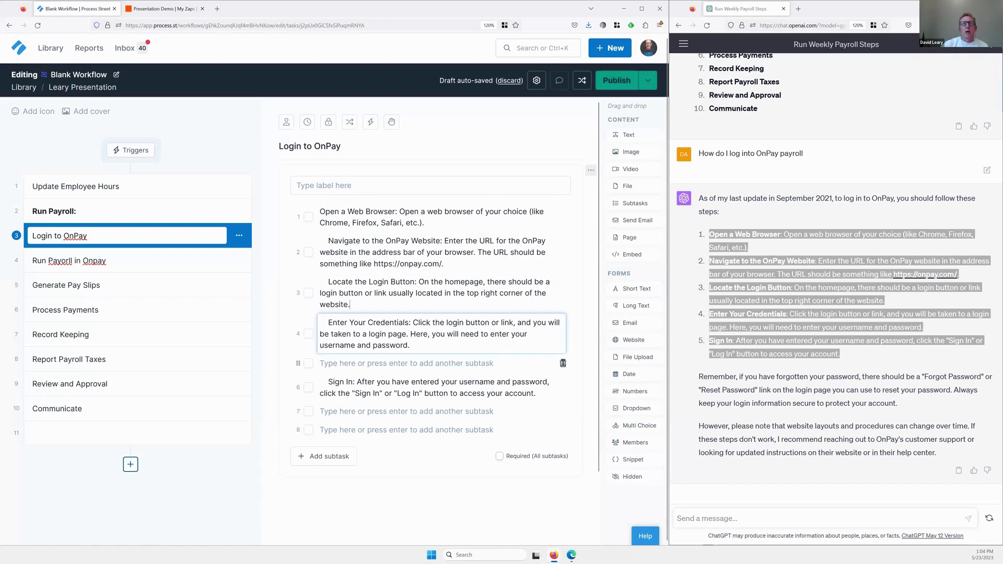
pyautogui.click(563, 363)
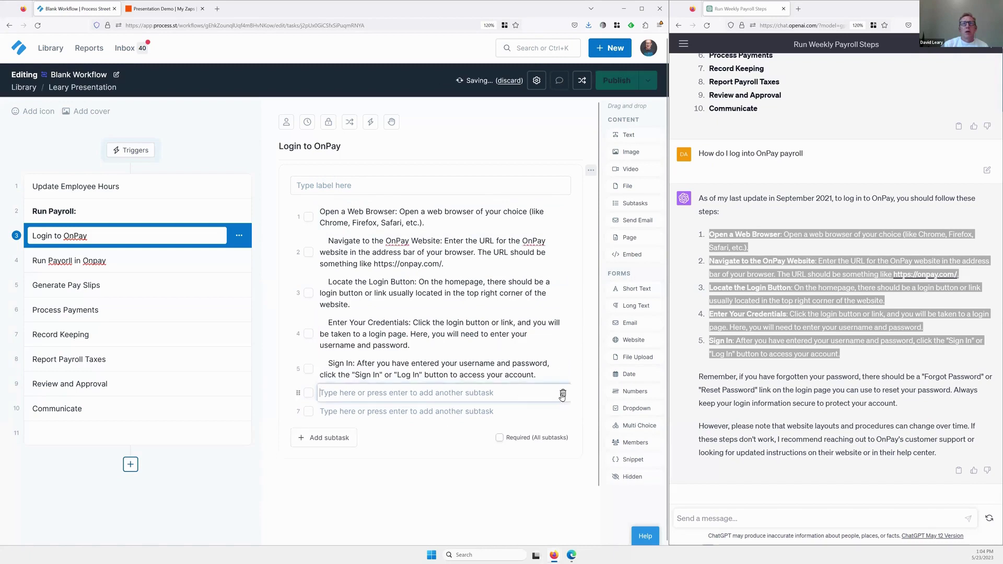
pyautogui.click(563, 392)
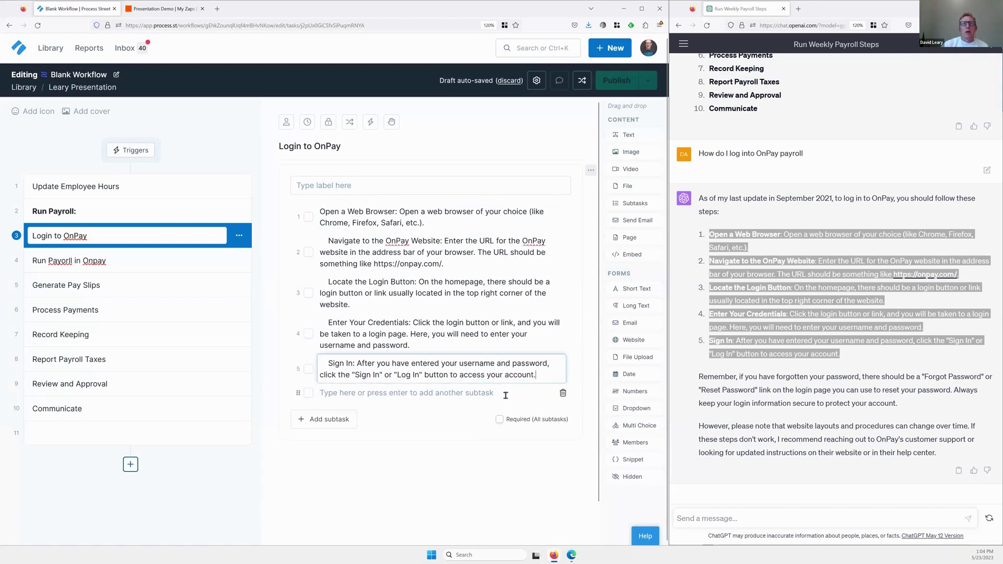
pyautogui.click(562, 393)
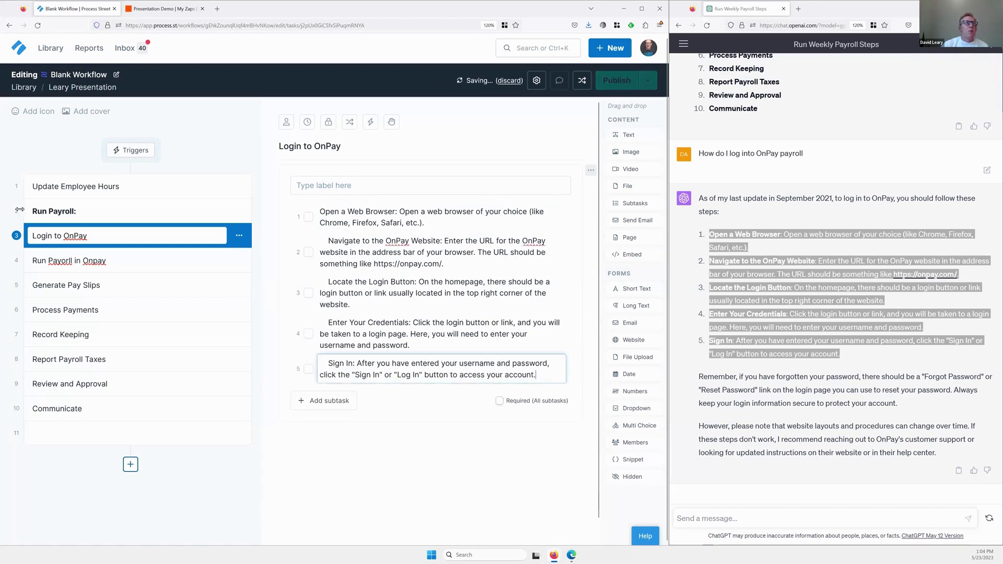
# Check the Login to OnPay subtasks, then move on to the Run Payorll in Onpay task.
pyautogui.click(106, 212)
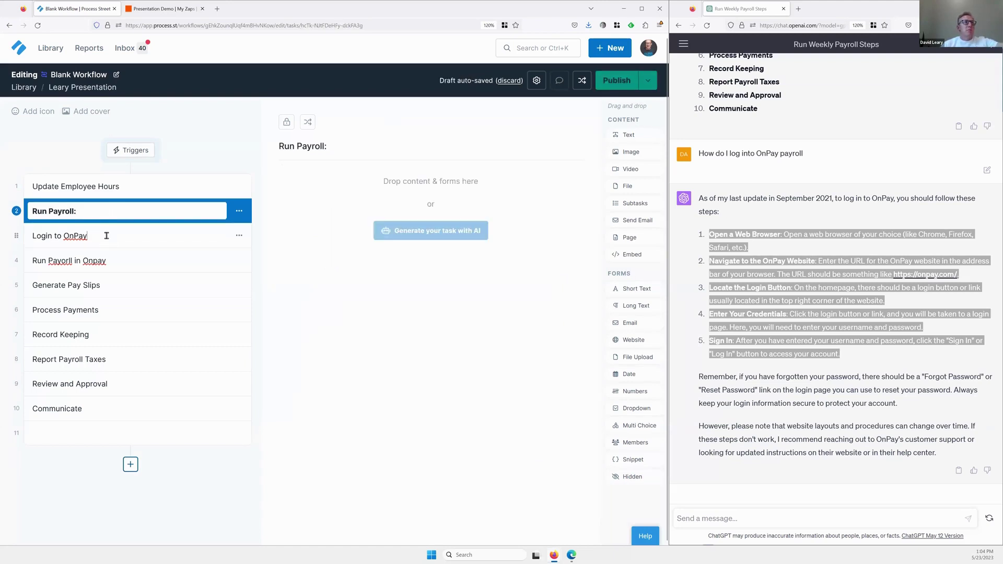
pyautogui.click(106, 235)
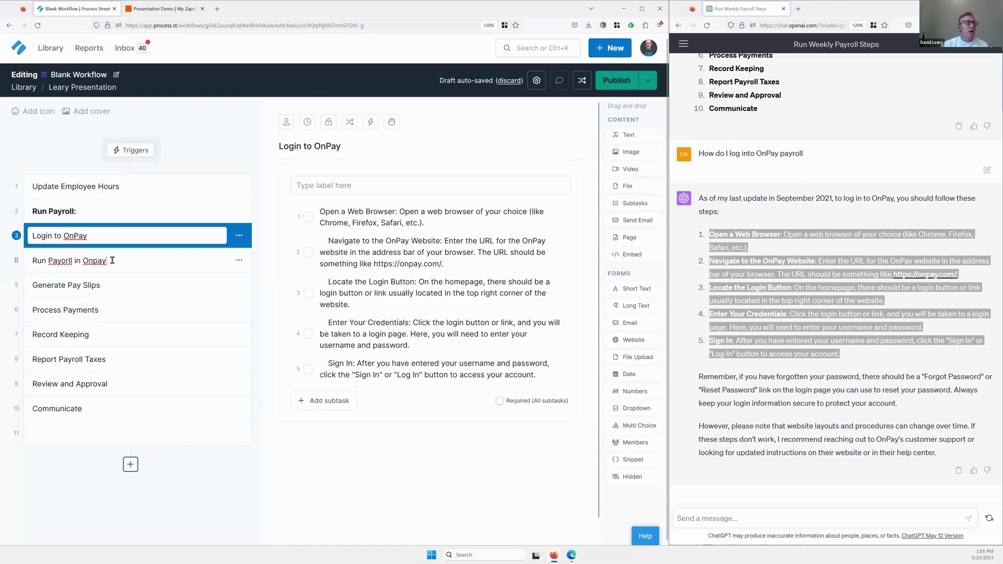
pyautogui.click(152, 260)
# Ask ChatGPT 'How to run a weekly payroll in onpay' and add a subtask list to Run Payorll in Onpay.
pyautogui.click(726, 519)
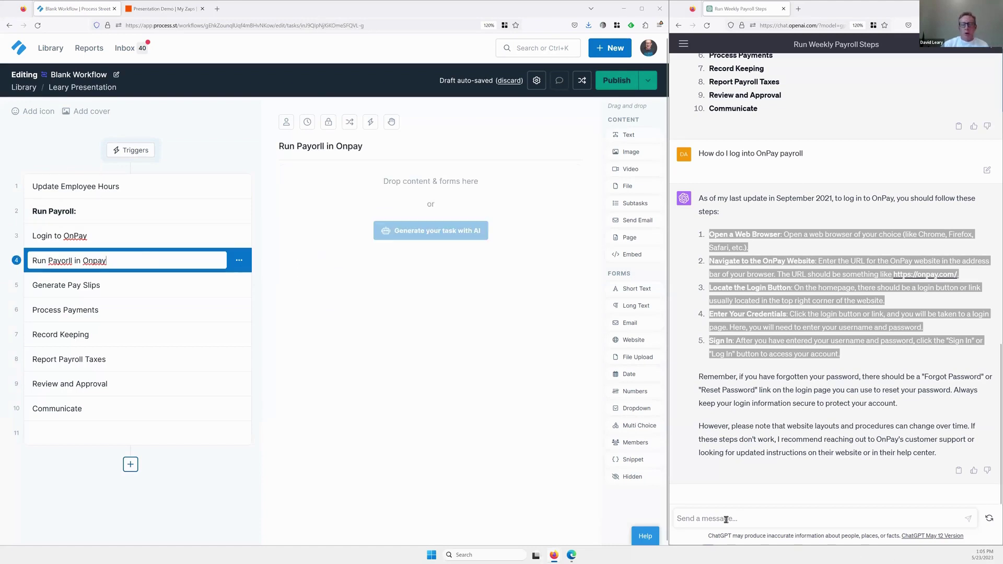
pyautogui.write('How to run a weekly payroll in o')
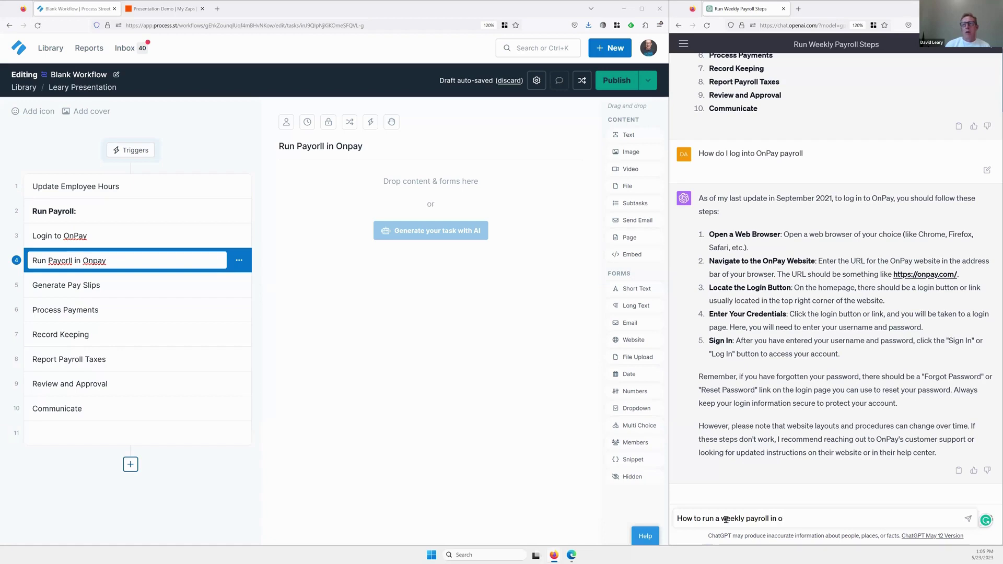
pyautogui.write('npay')
pyautogui.hotkey('shift', 'Return')
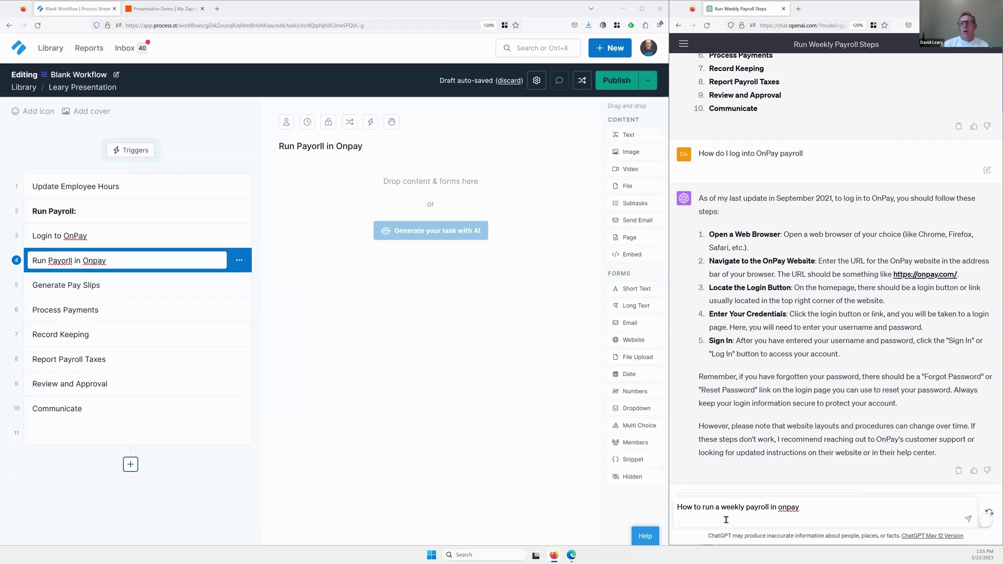
pyautogui.click(970, 520)
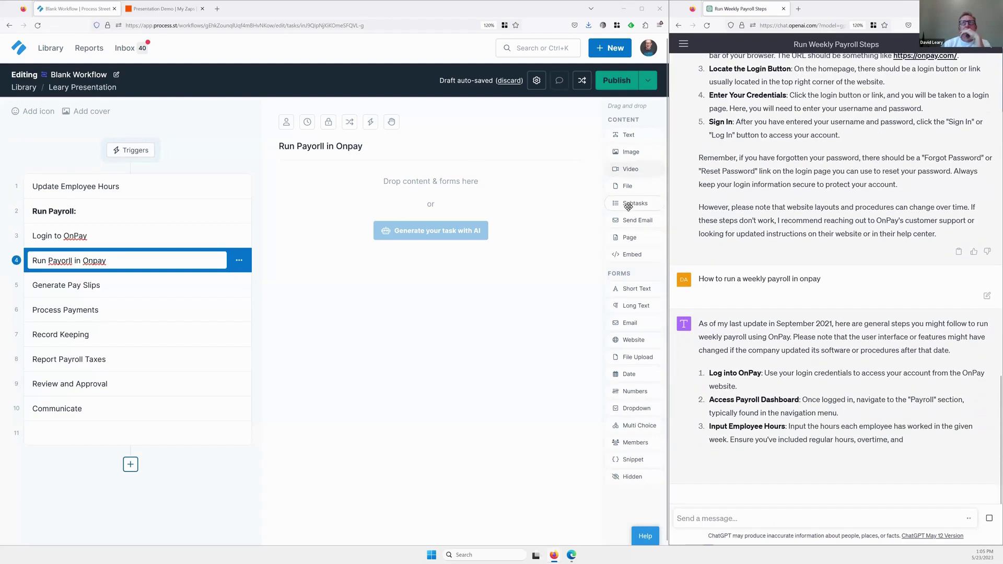
pyautogui.moveTo(629, 207); pyautogui.dragTo(511, 200)
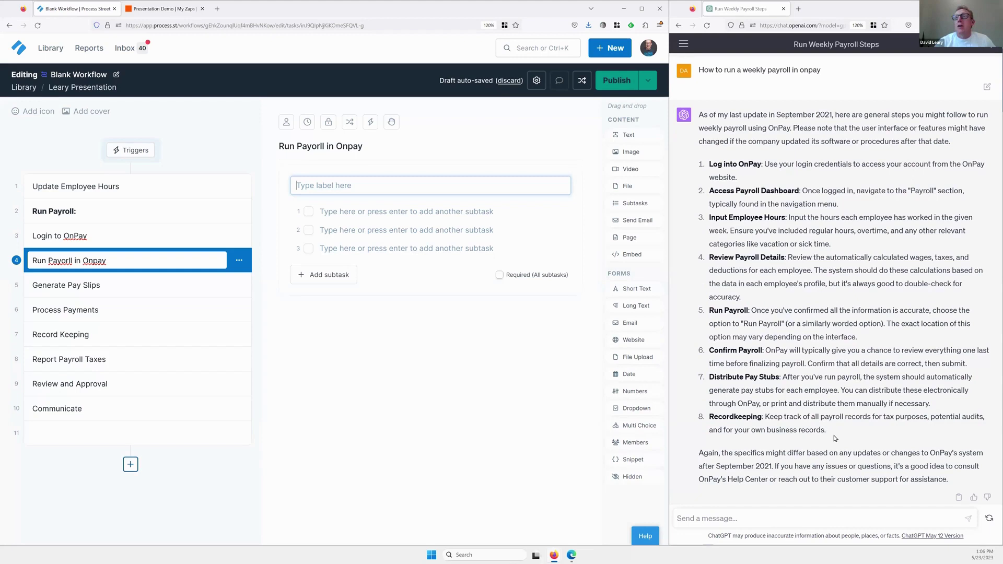
# Copy ChatGPT's payroll steps 2 through 8 and paste them as subtasks of Run Payorll in Onpay.
pyautogui.scroll(-1, 752, 233)
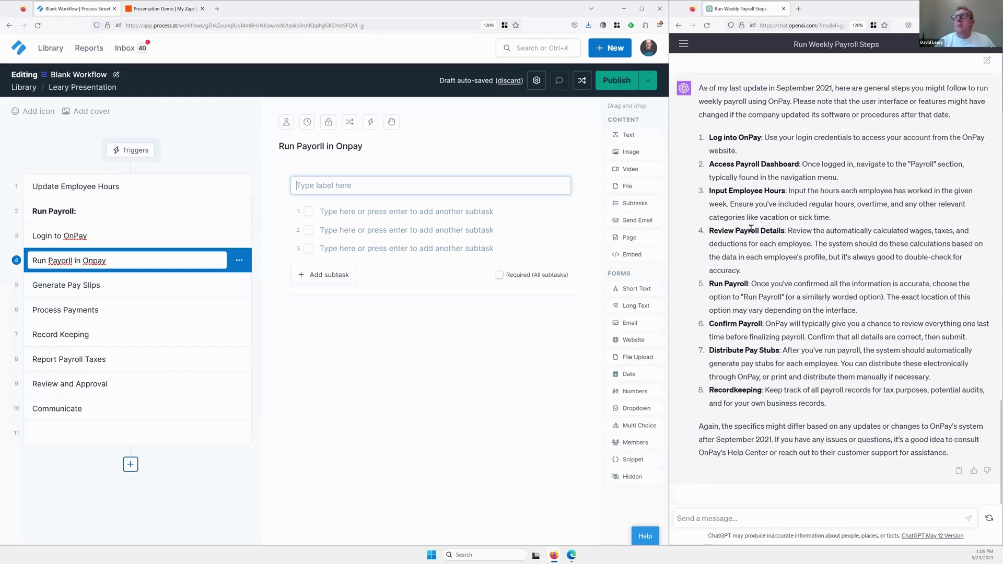
pyautogui.tripleClick(835, 425)
pyautogui.moveTo(798, 377); pyautogui.dragTo(802, 377)
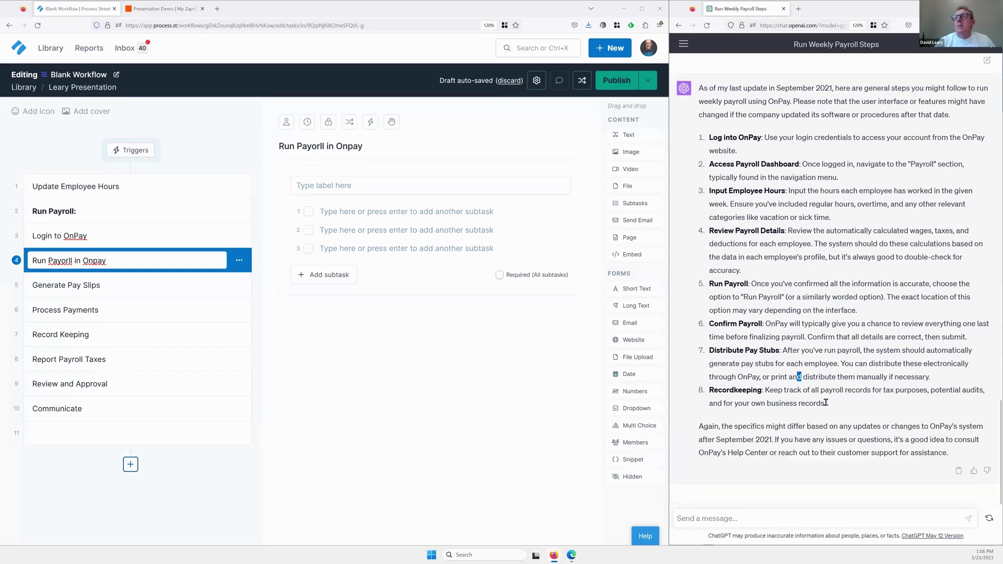
pyautogui.moveTo(714, 151); pyautogui.dragTo(709, 162)
pyautogui.hotkey('ctrl', 'c')
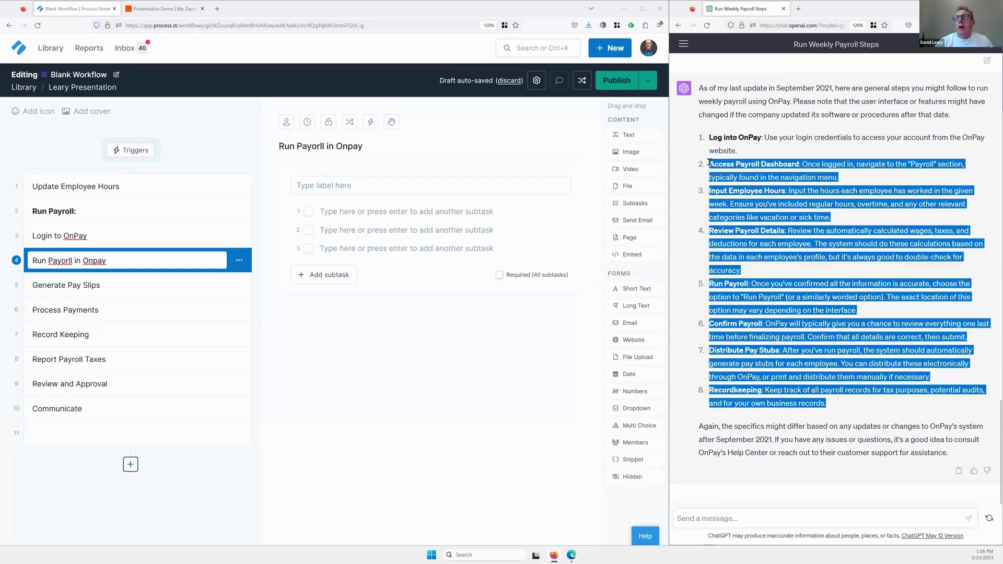
pyautogui.click(353, 219)
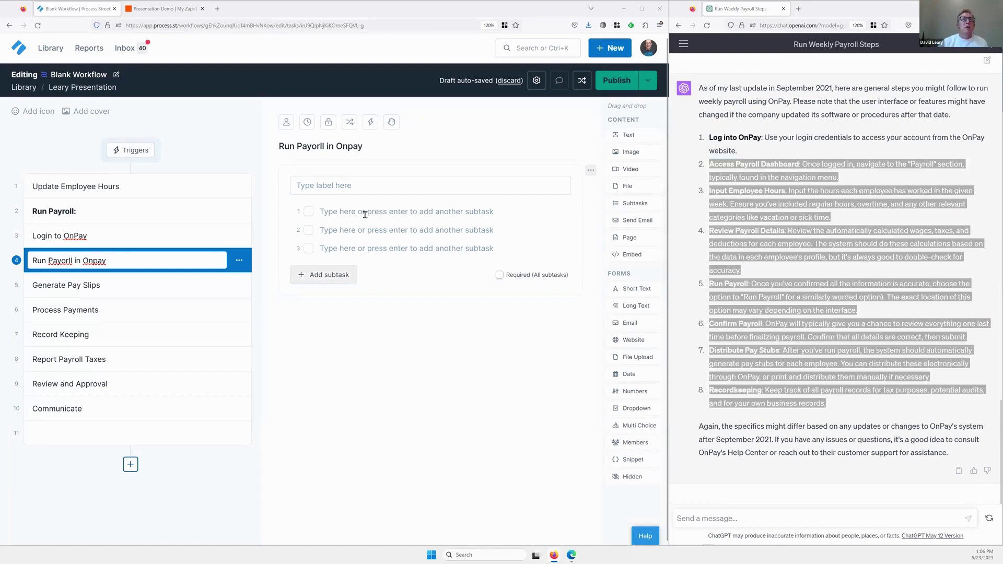
pyautogui.click(365, 213)
pyautogui.hotkey('ctrl', 'v')
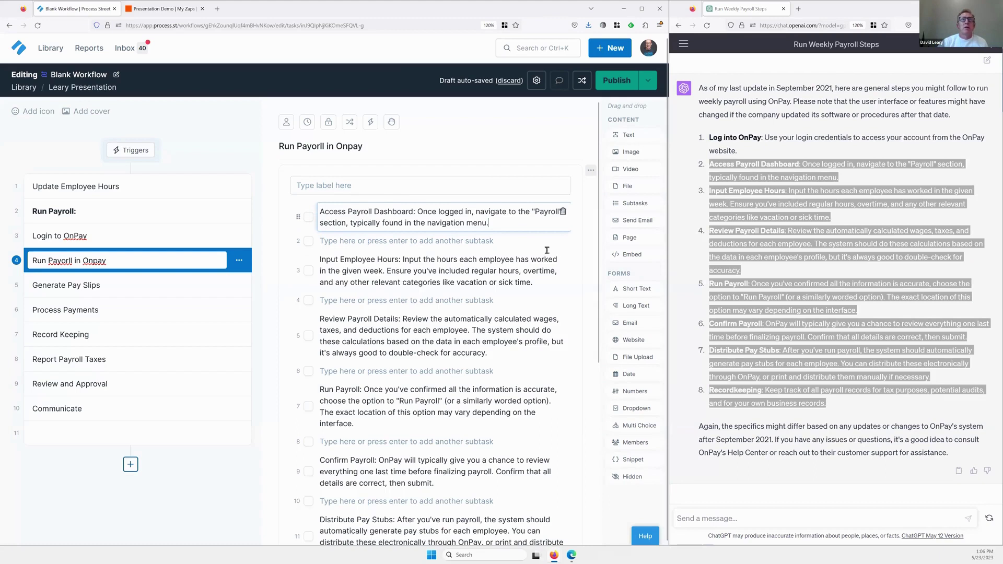
# Delete the empty 'Type here…' rows between the pasted payroll subtasks.
pyautogui.click(562, 243)
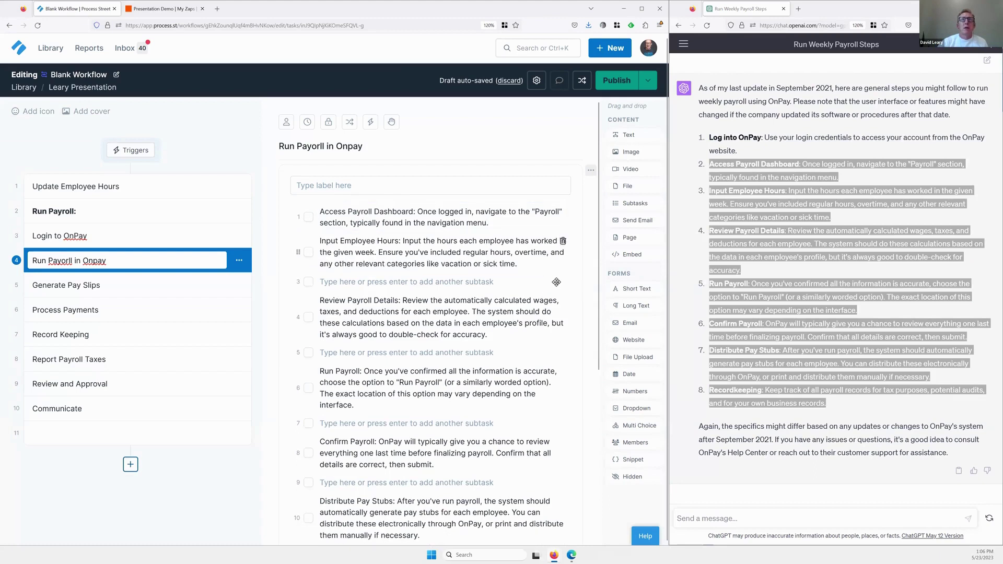
pyautogui.click(562, 286)
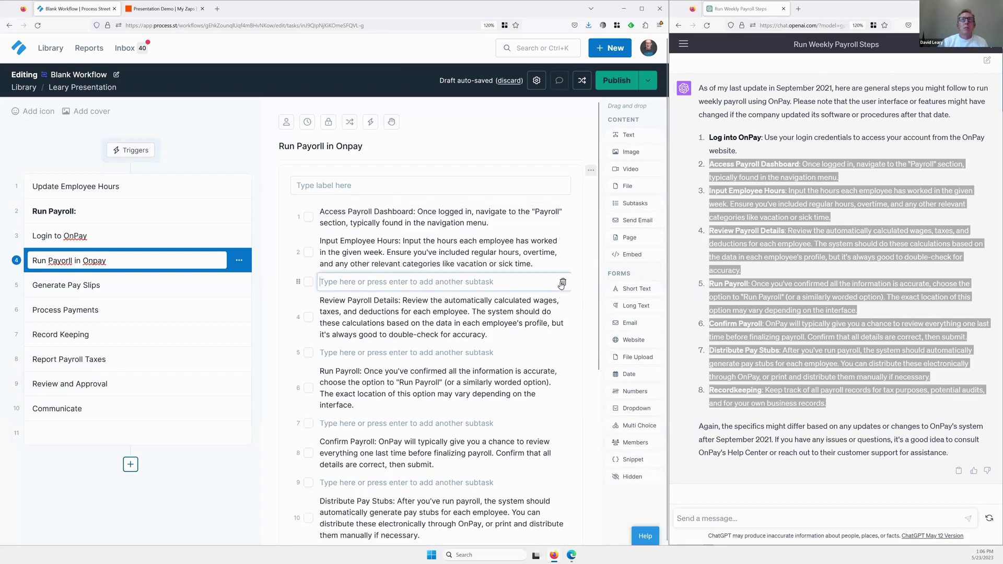
pyautogui.press('BackSpace')
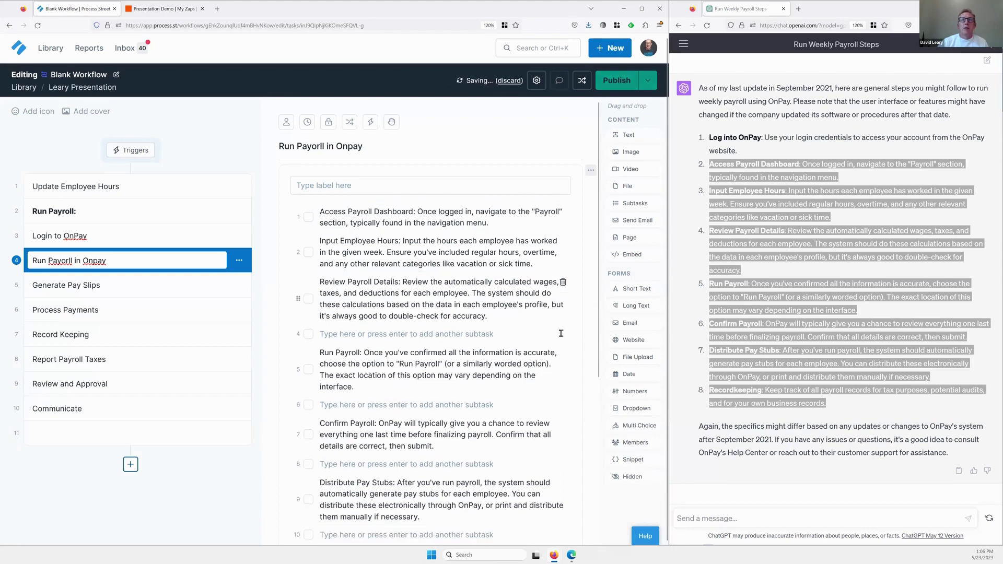
pyautogui.click(562, 334)
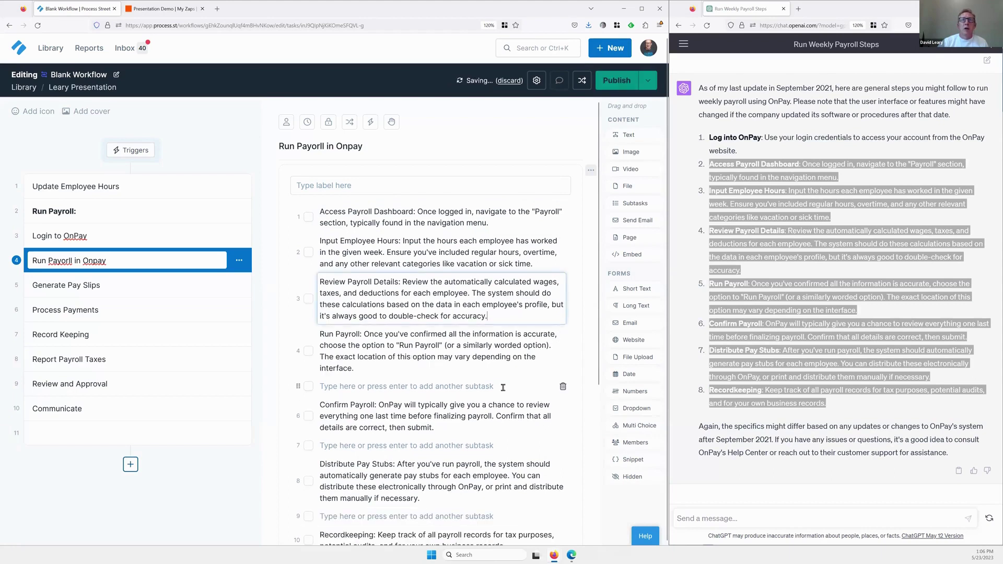
pyautogui.click(562, 387)
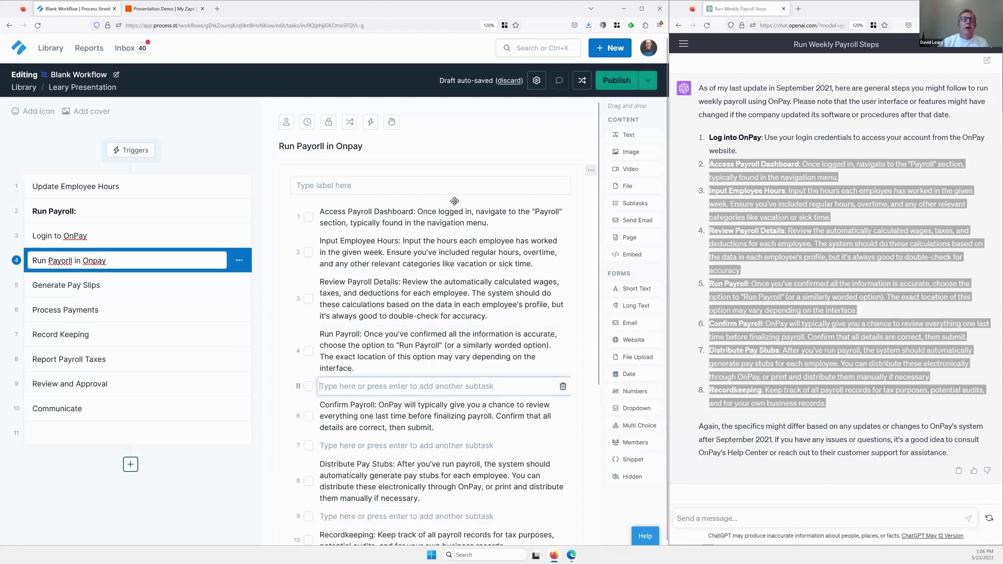
pyautogui.click(563, 387)
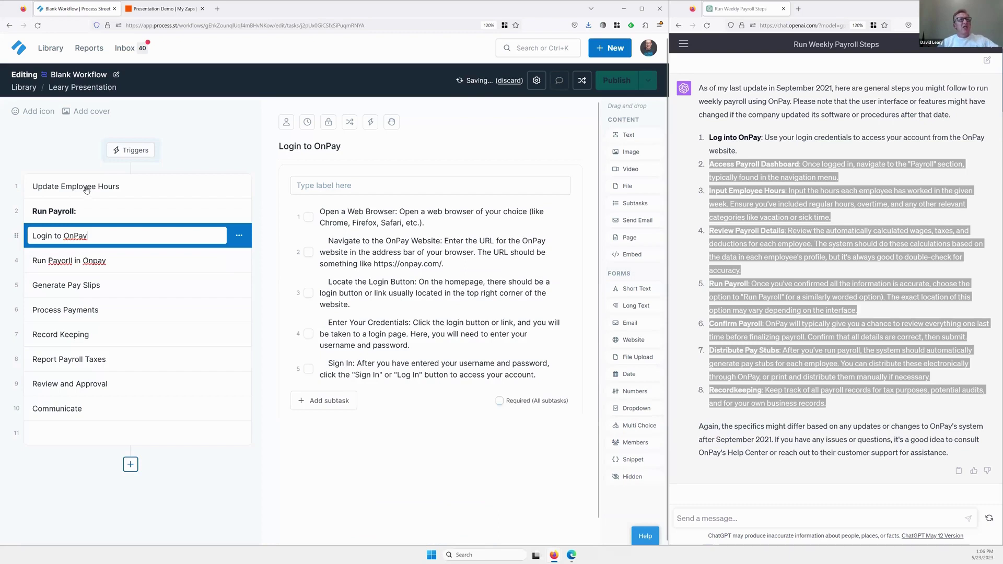
# Check the subtasks of Update Employee Hours, Login to OnPay and Run Payorll in Onpay.
pyautogui.click(87, 187)
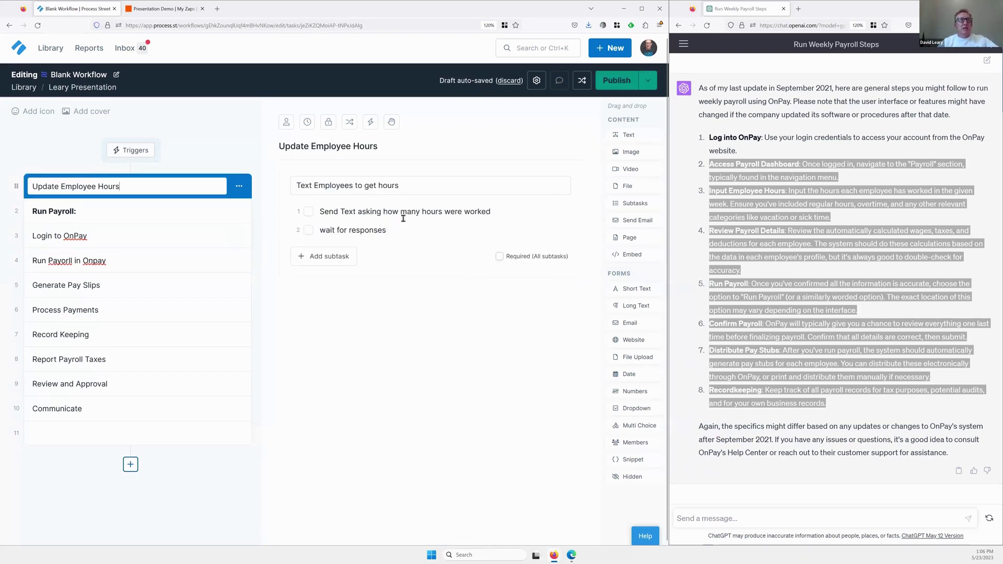
pyautogui.click(125, 238)
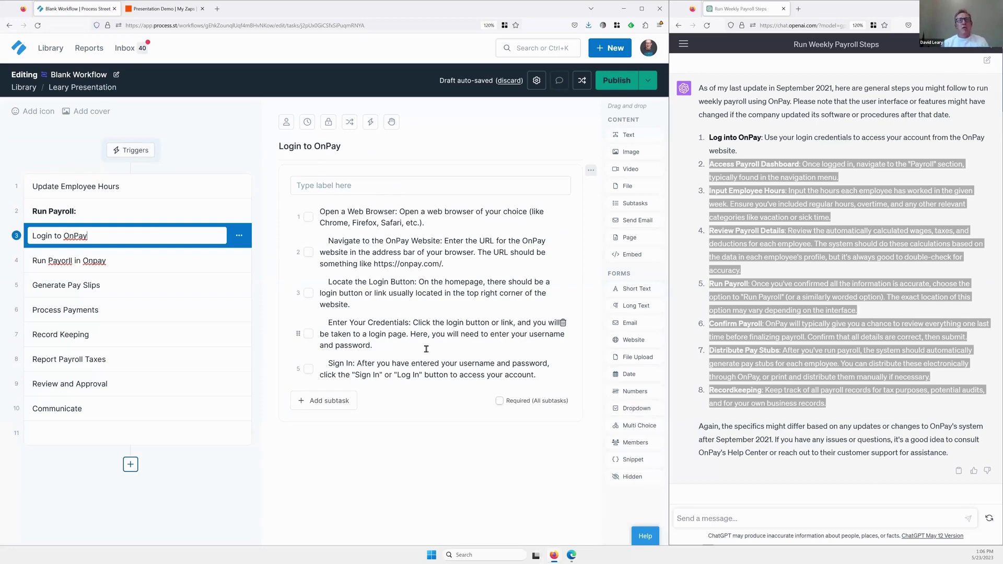
pyautogui.click(138, 262)
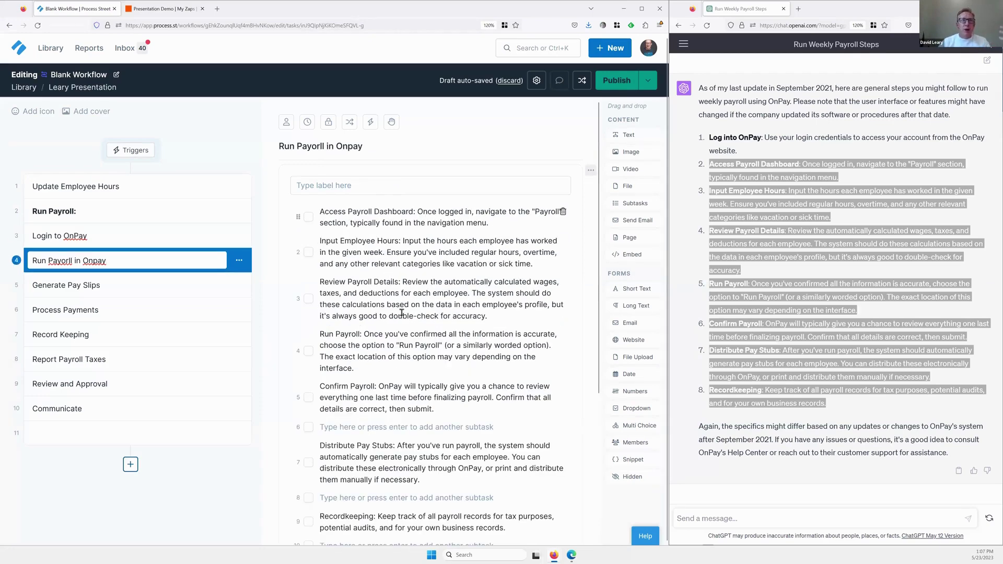
pyautogui.click(440, 357)
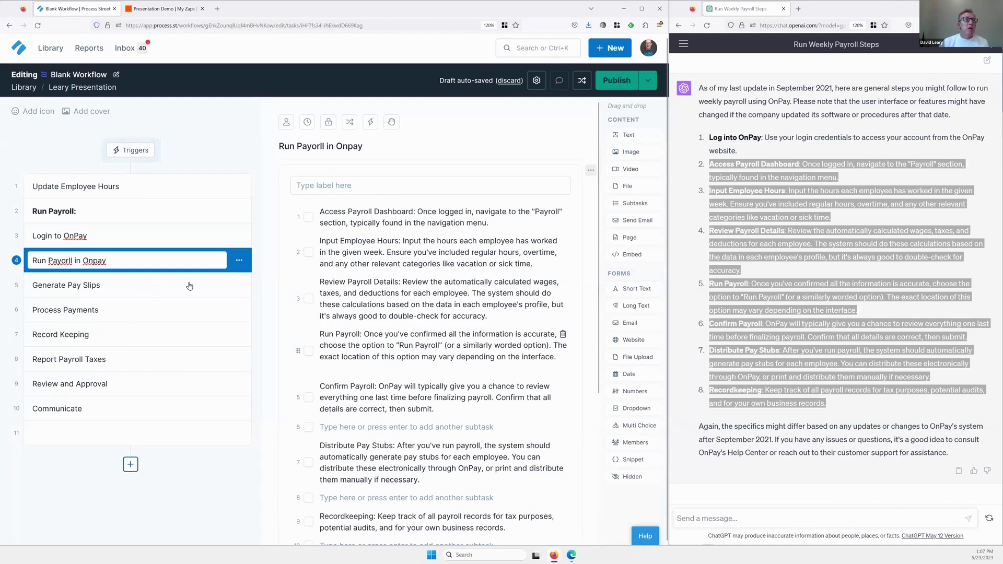
pyautogui.click(231, 288)
# Delete the Generate Pay Slips and Process Payments tasks.
pyautogui.click(239, 287)
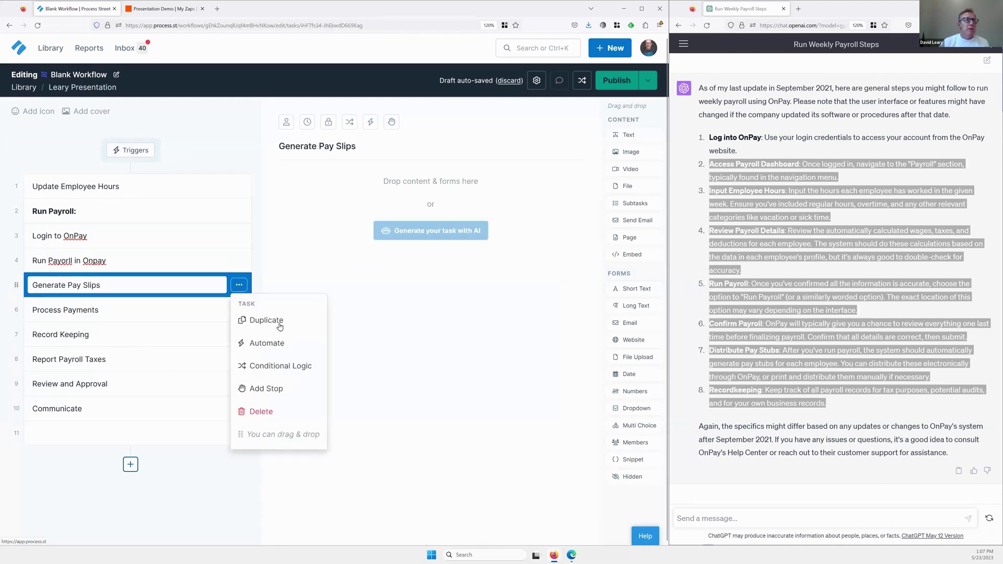
pyautogui.click(276, 411)
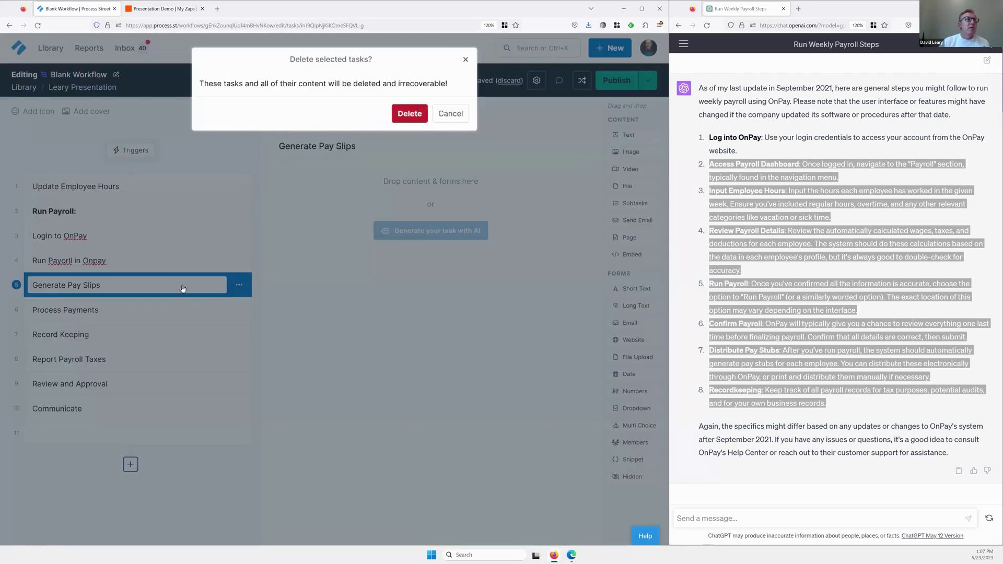
pyautogui.press('Return')
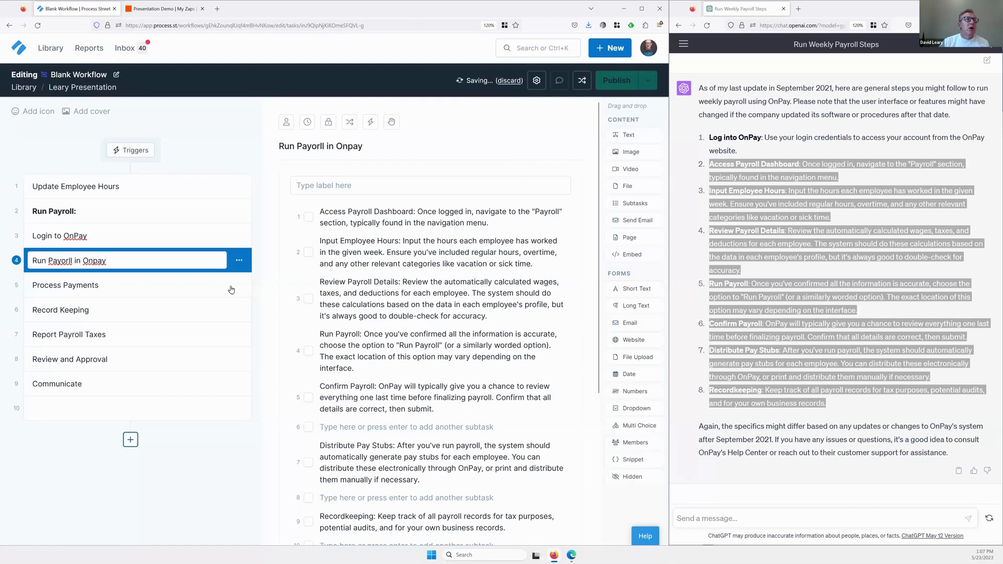
pyautogui.click(239, 287)
pyautogui.click(239, 286)
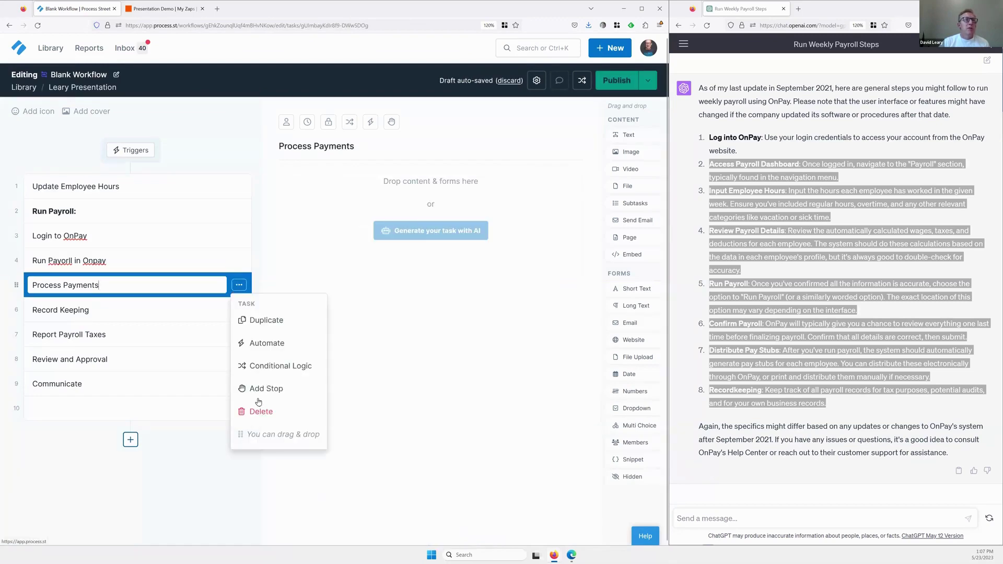
pyautogui.press('Return')
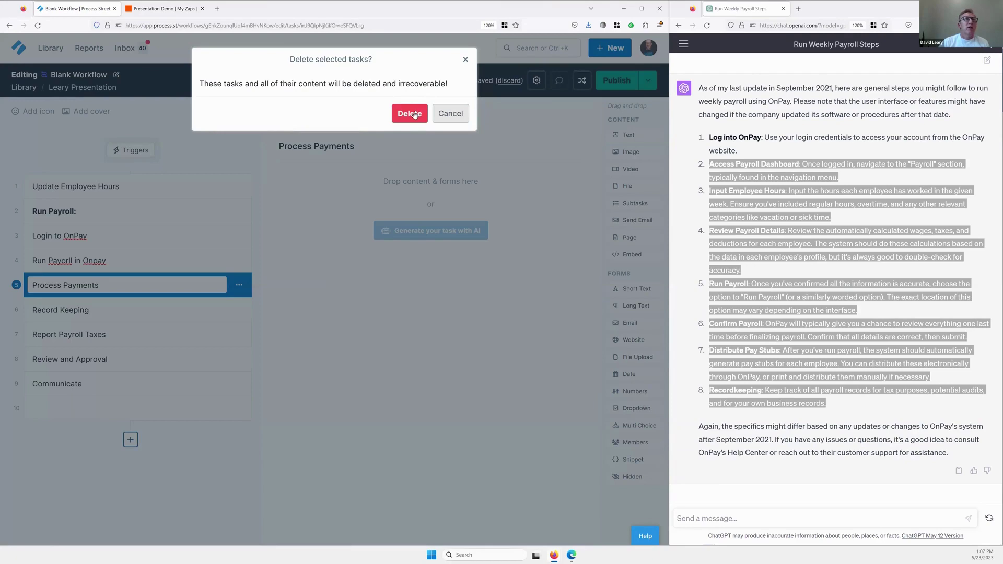
pyautogui.click(409, 114)
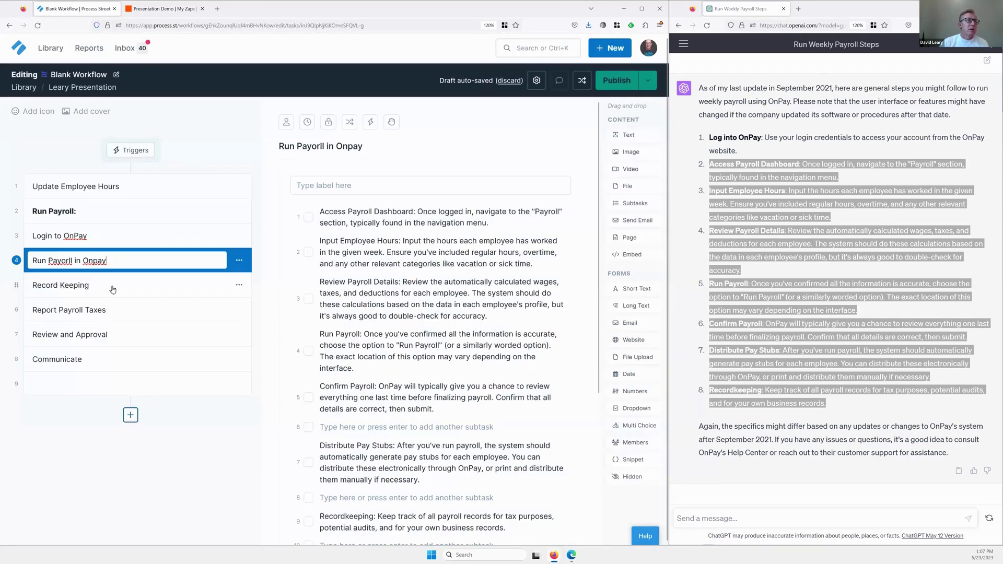
# Add a new task after Report Payroll Taxes.
pyautogui.click(122, 312)
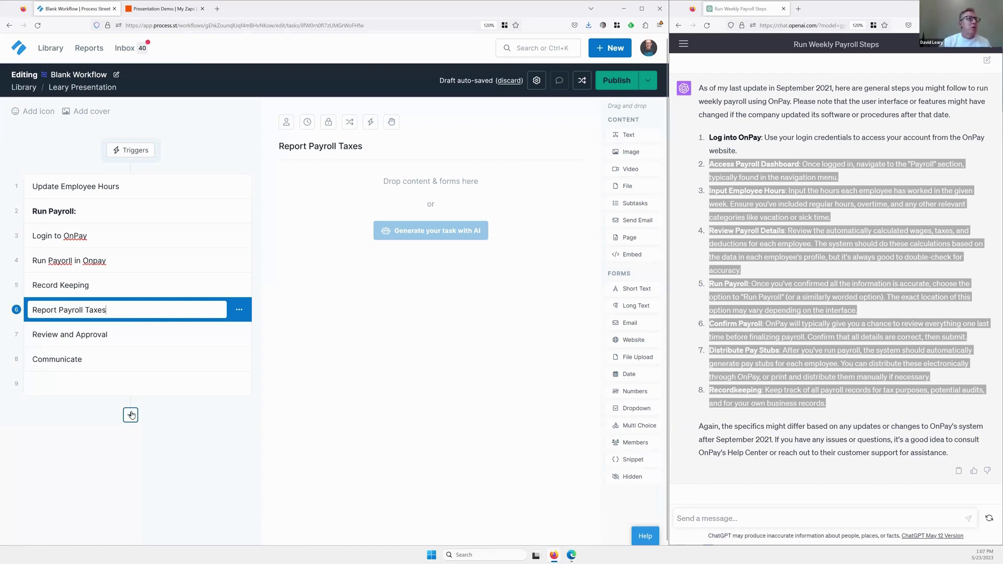
pyautogui.click(131, 415)
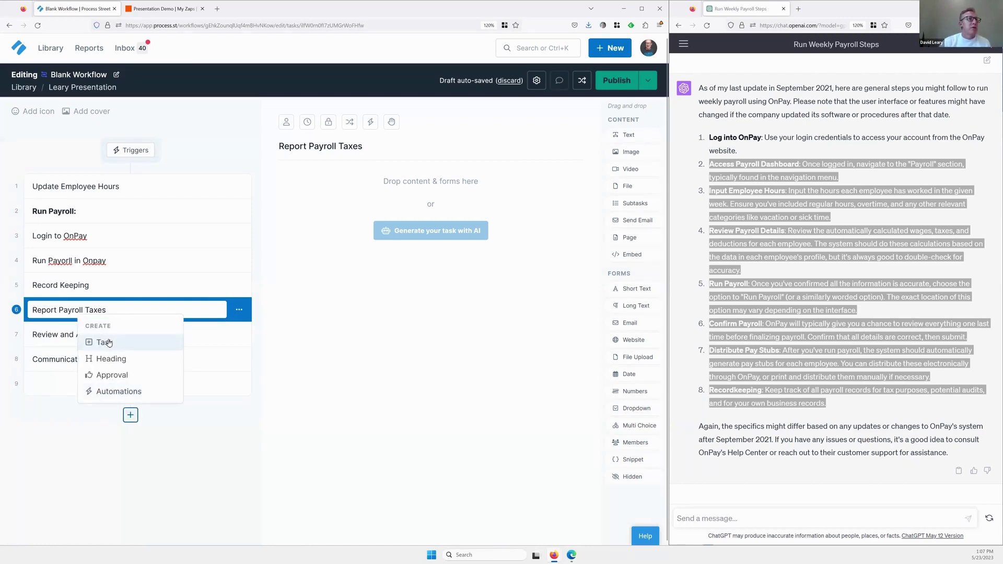
pyautogui.click(108, 343)
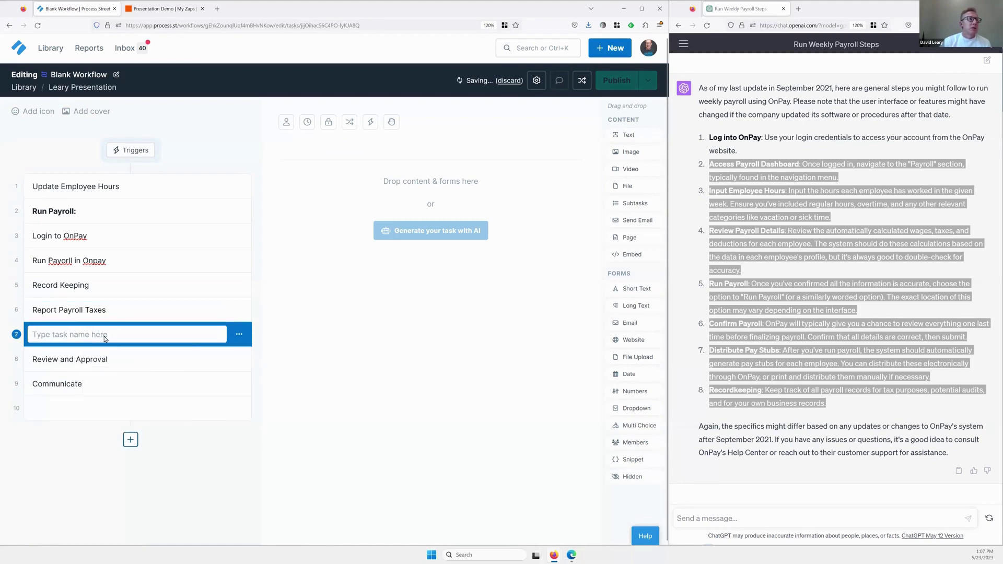
# Title the new task 'Move money to payroll checking:' and move a blank task beneath it.
pyautogui.write('Mo')
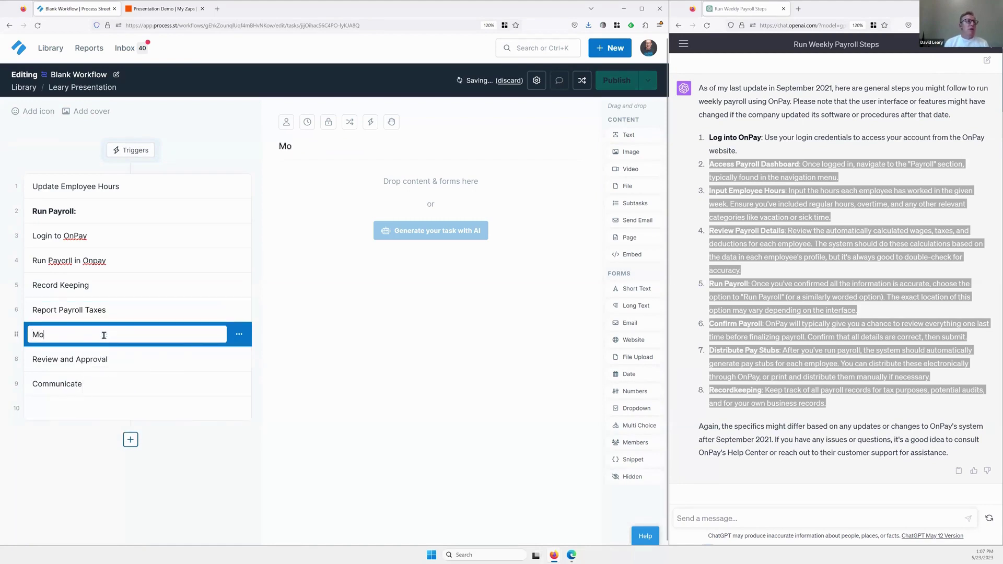
pyautogui.write('ve m')
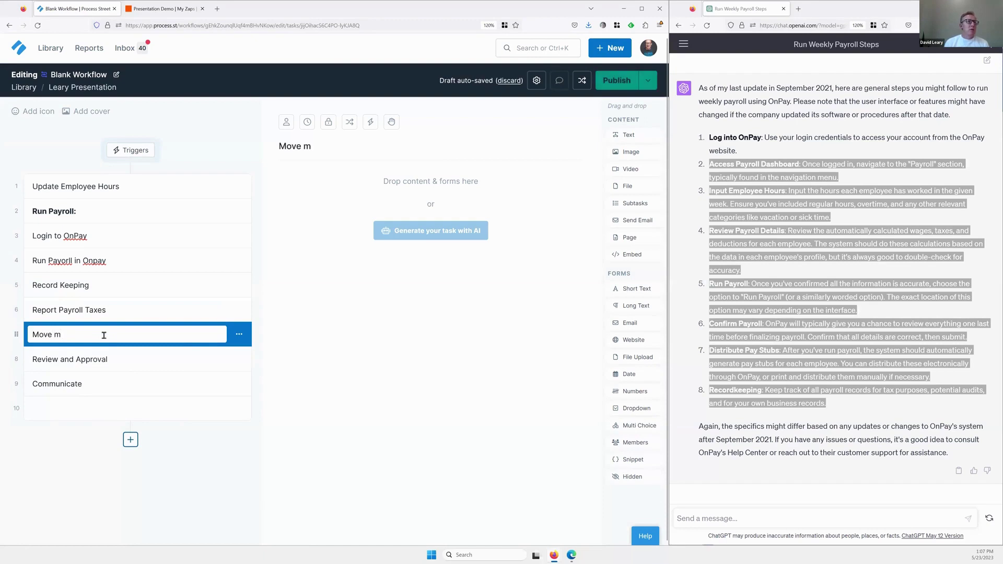
pyautogui.write('oney to payroll')
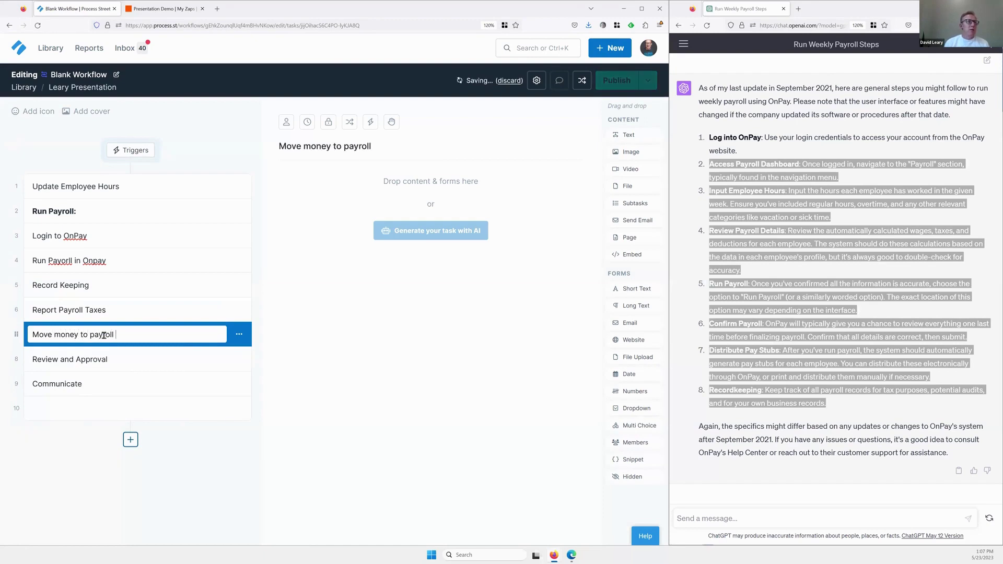
pyautogui.write(' checking')
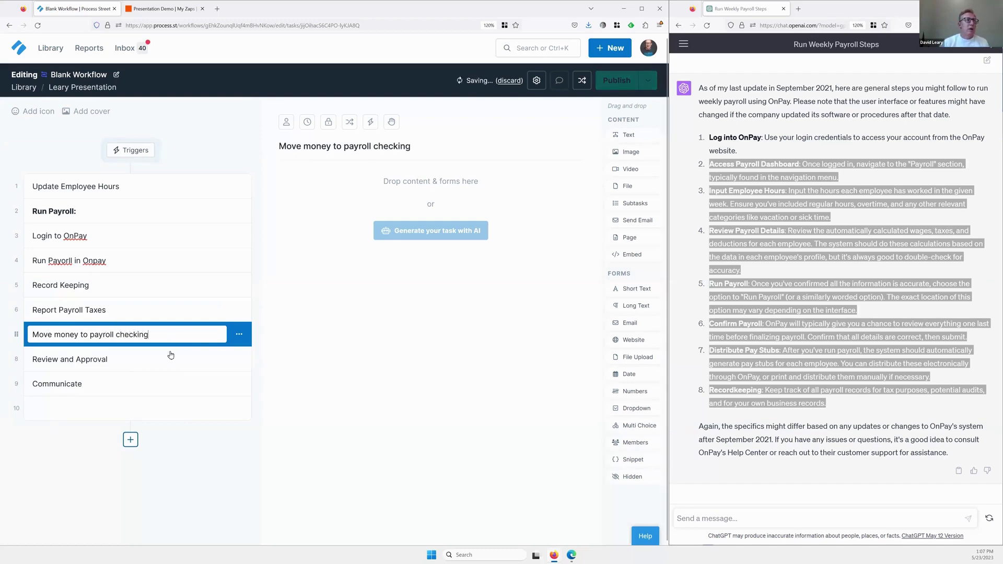
pyautogui.write(':')
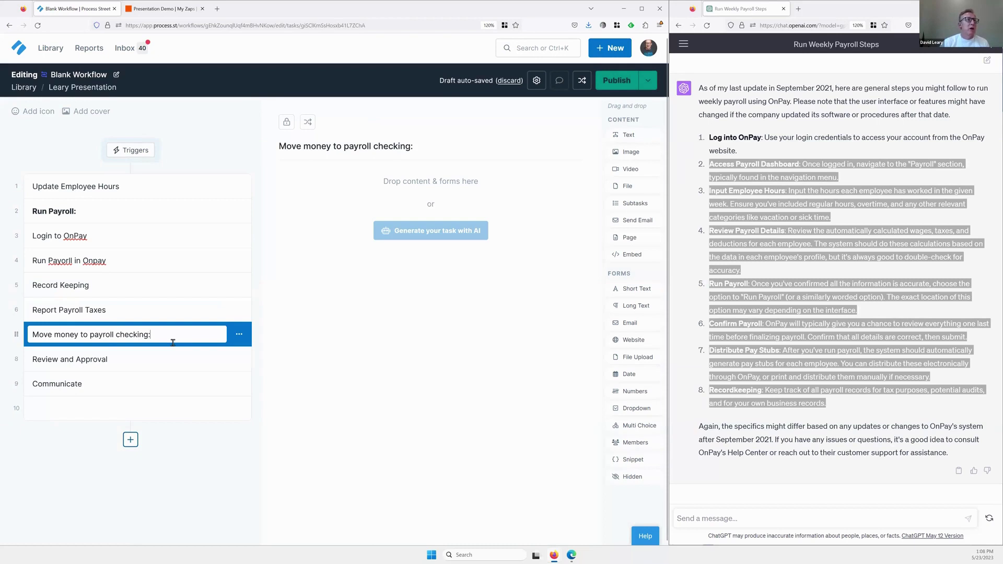
pyautogui.press('Return')
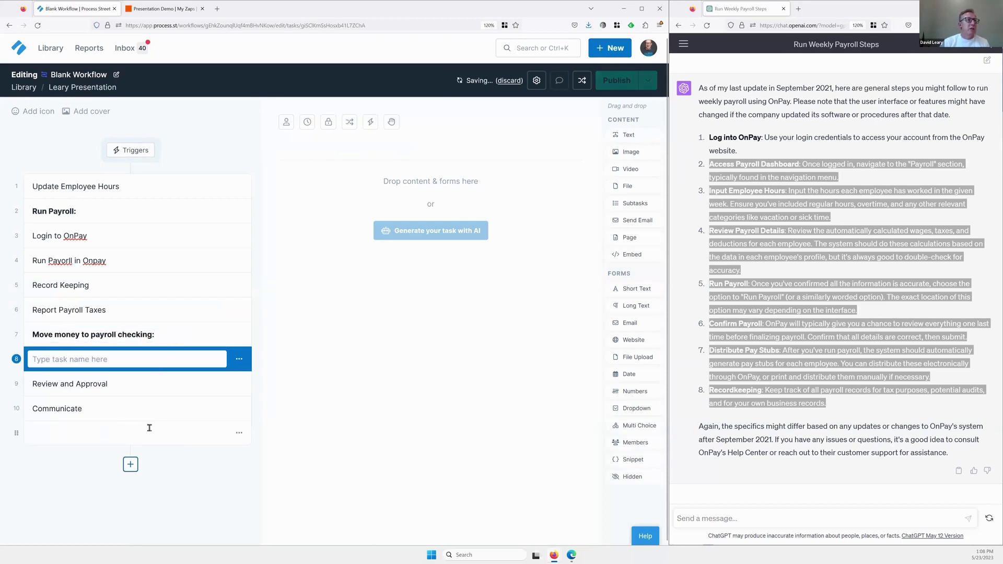
pyautogui.moveTo(18, 434); pyautogui.dragTo(23, 360)
# Name the tasks below it 'Log into RelayFI' and 'Transfer the payroll amount'.
pyautogui.click(66, 358)
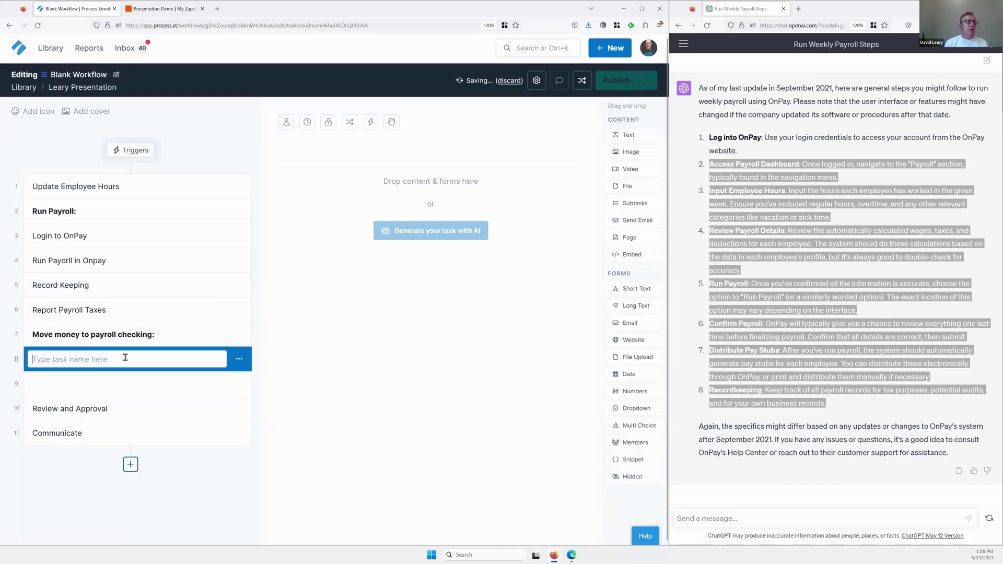
pyautogui.write('L')
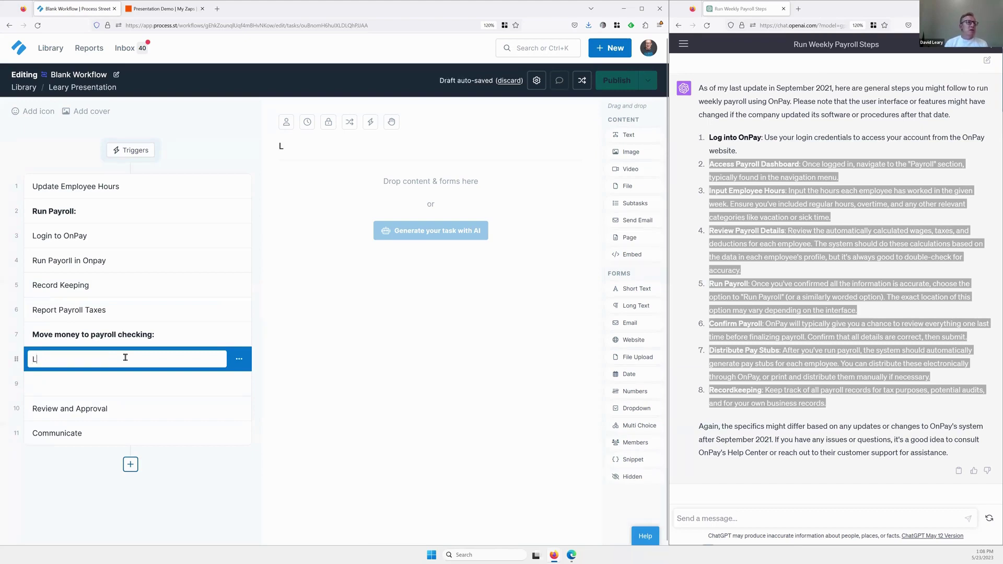
pyautogui.write('og inot ')
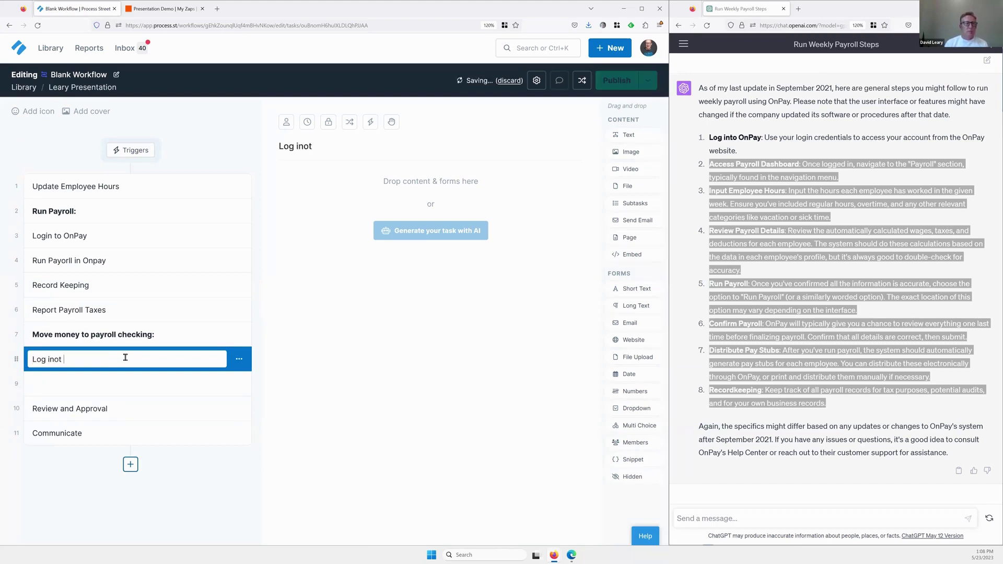
pyautogui.write('RelayFI')
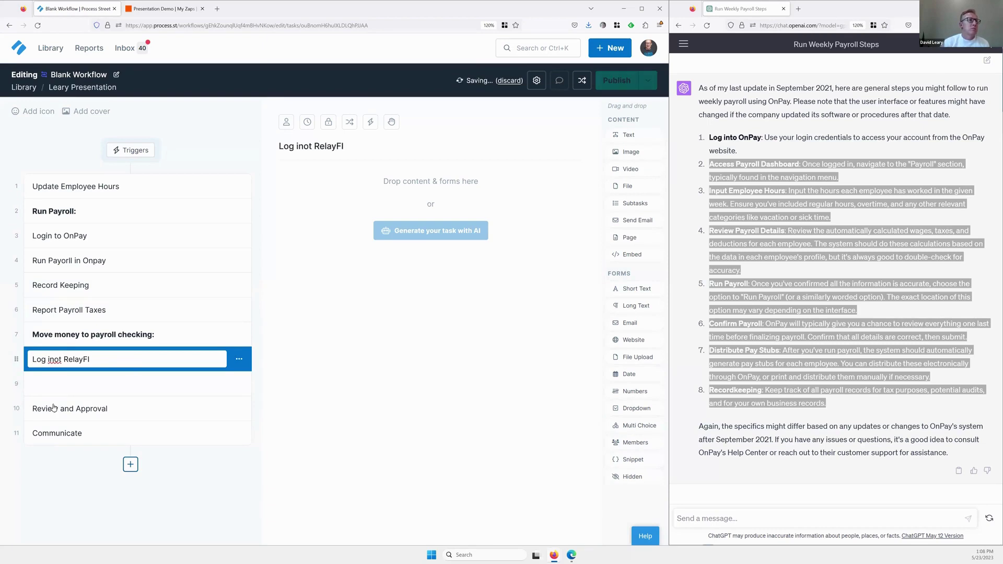
pyautogui.press('Left')
pyautogui.press('Left')
pyautogui.press('Left')
pyautogui.press('Left')
pyautogui.press('Left')
pyautogui.press('Left')
pyautogui.press('Left')
pyautogui.press('Left')
pyautogui.press('Left')
pyautogui.press('BackSpace')
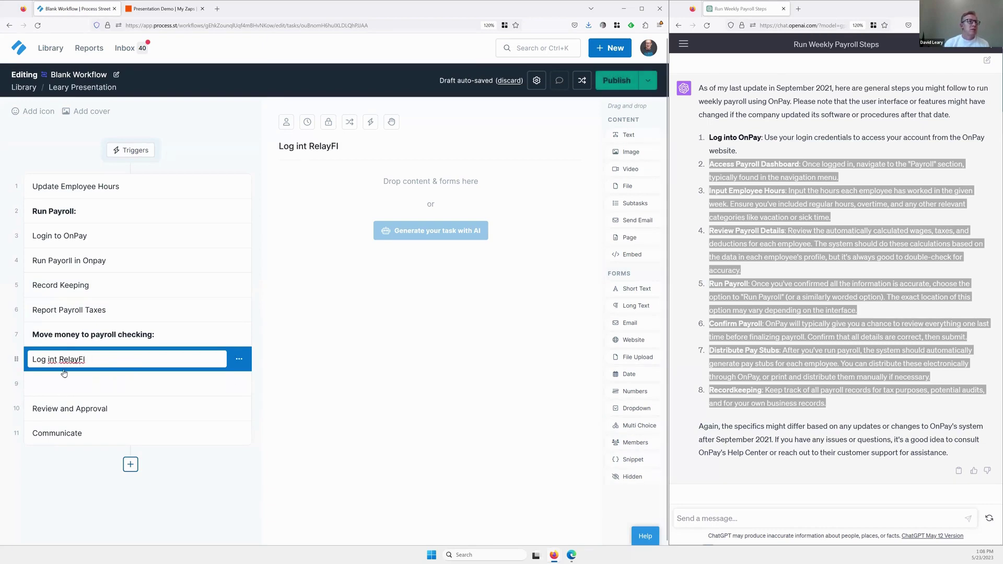
pyautogui.write('o')
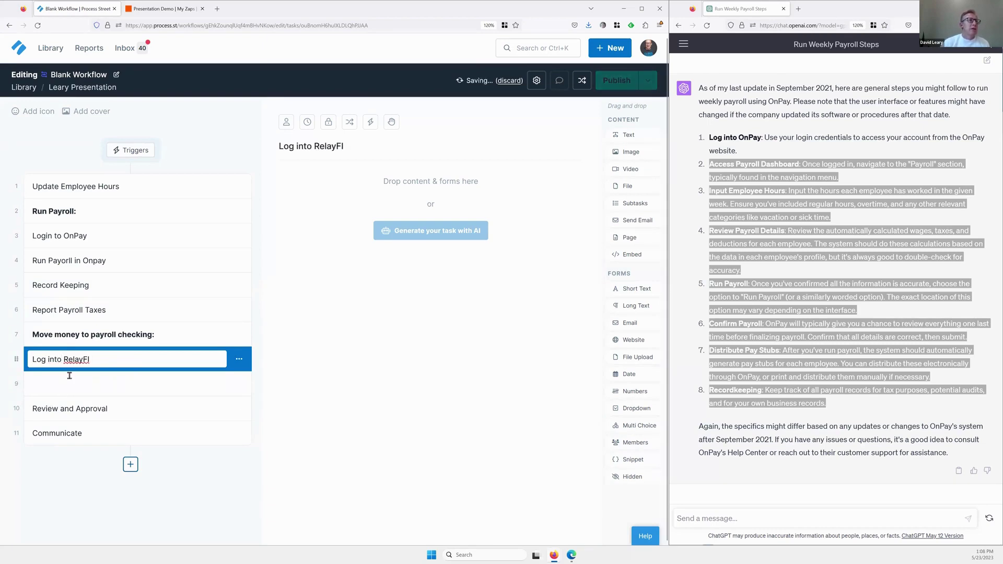
pyautogui.click(74, 380)
pyautogui.write('Tr')
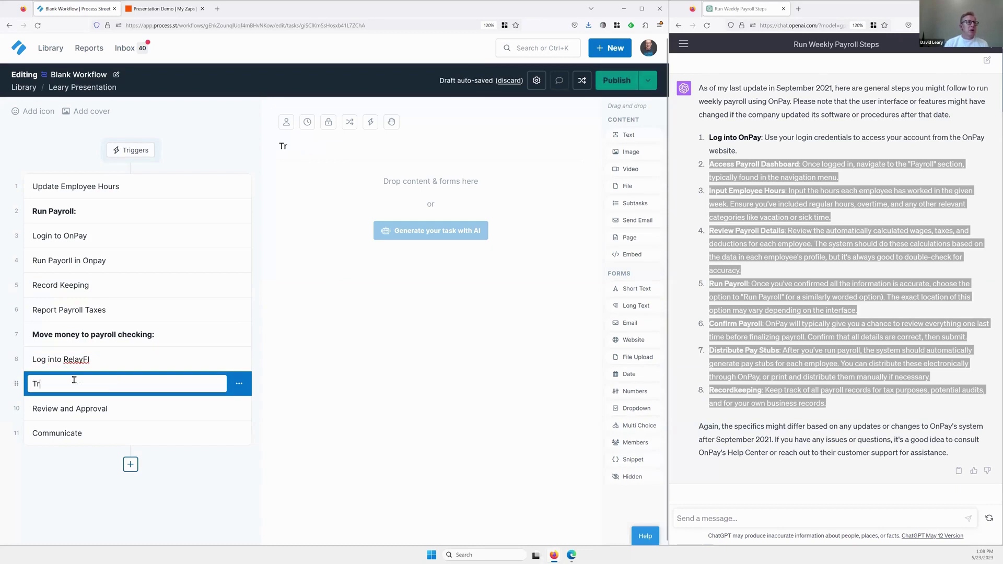
pyautogui.write('ansfer')
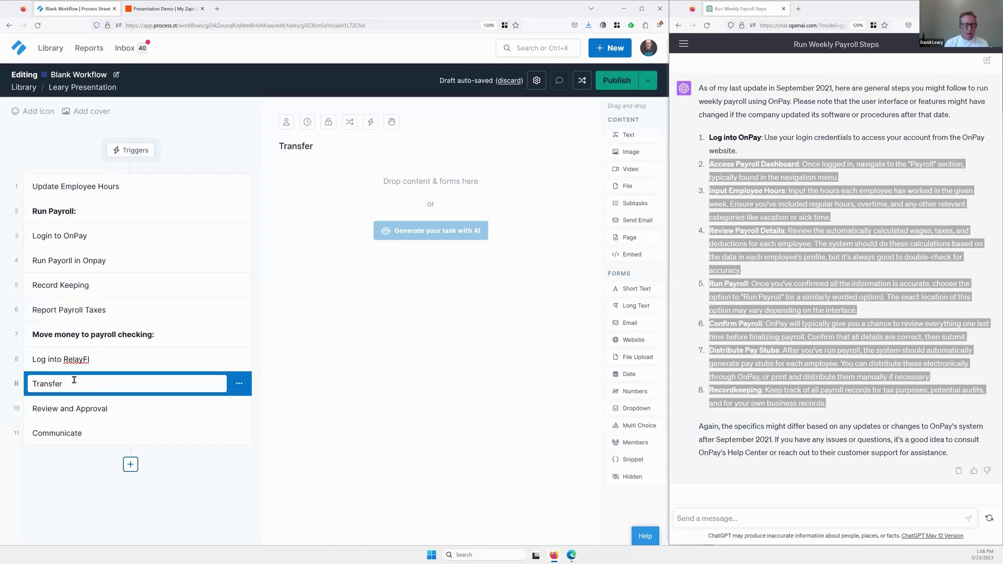
pyautogui.write(' the payrol')
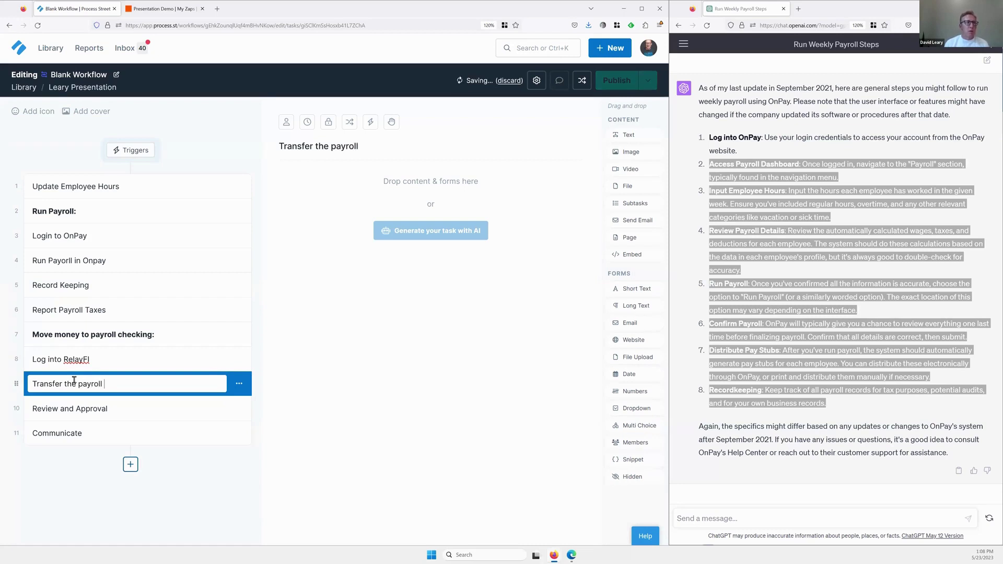
pyautogui.write('l amount')
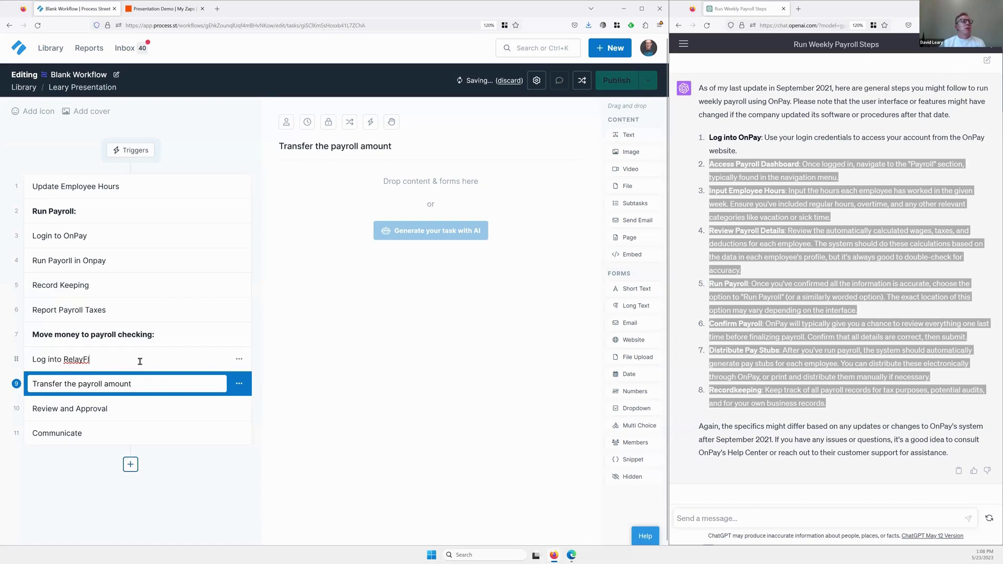
# With the Log into RelayFI task open, ask ChatGPT 'how to log into Relay Financial'.
pyautogui.click(136, 361)
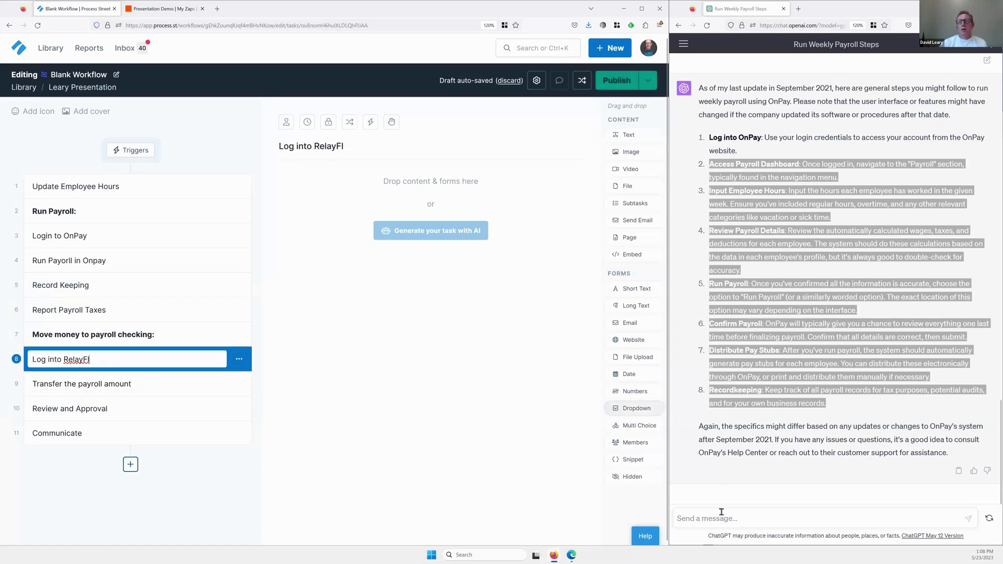
pyautogui.click(728, 489)
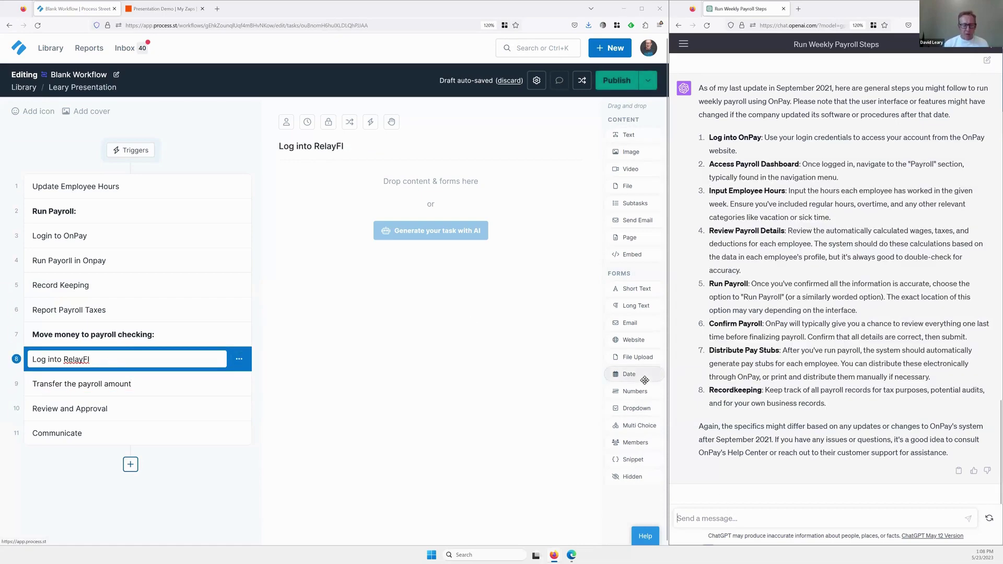
pyautogui.write('lo')
pyautogui.press('BackSpace')
pyautogui.press('BackSpace')
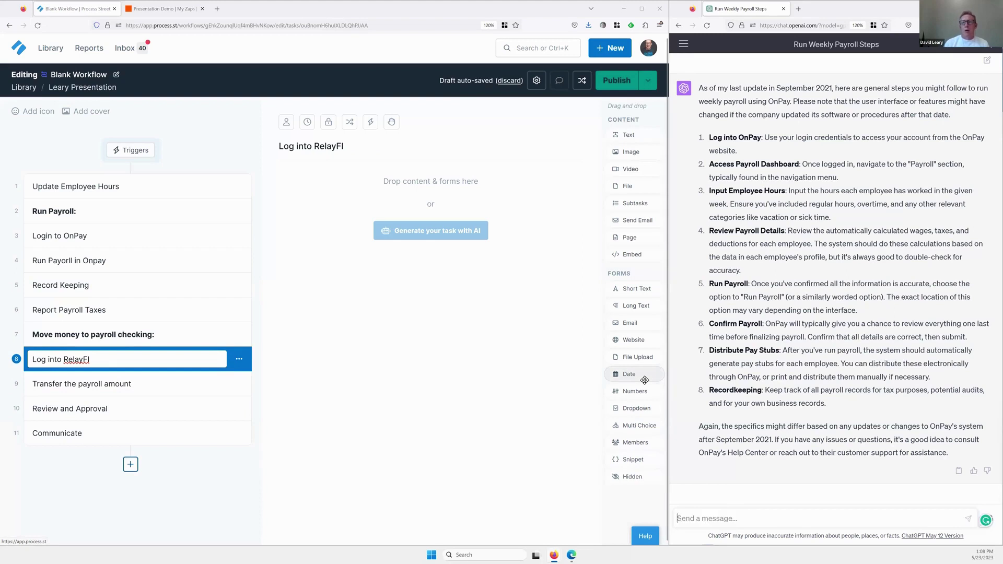
pyautogui.write('how to lo')
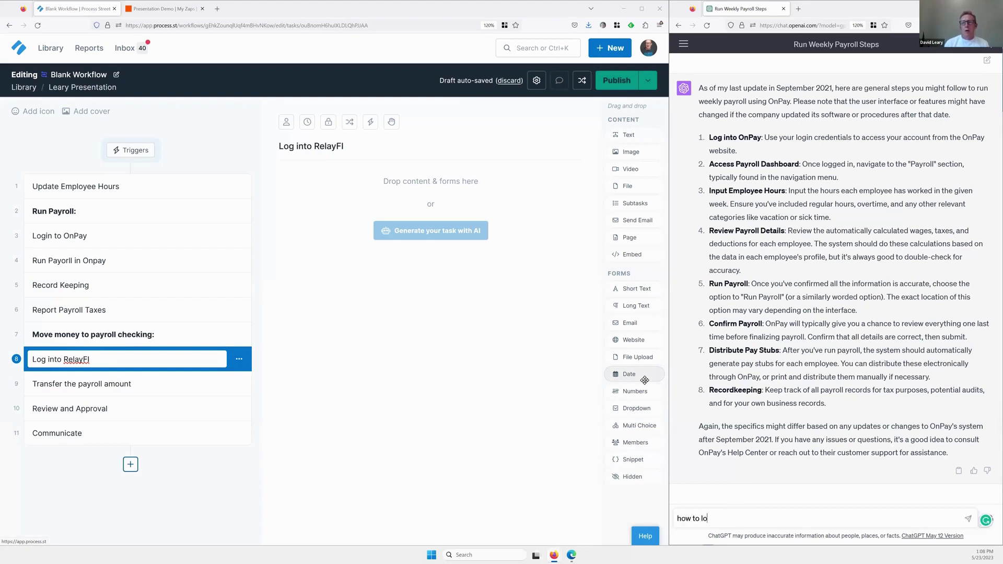
pyautogui.write('g into Relay Financial')
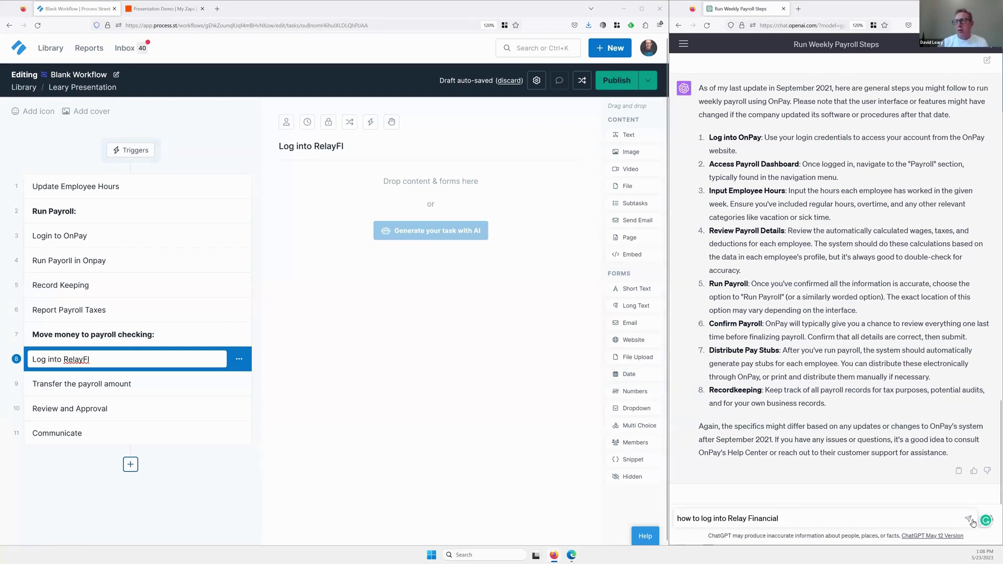
pyautogui.press('Return')
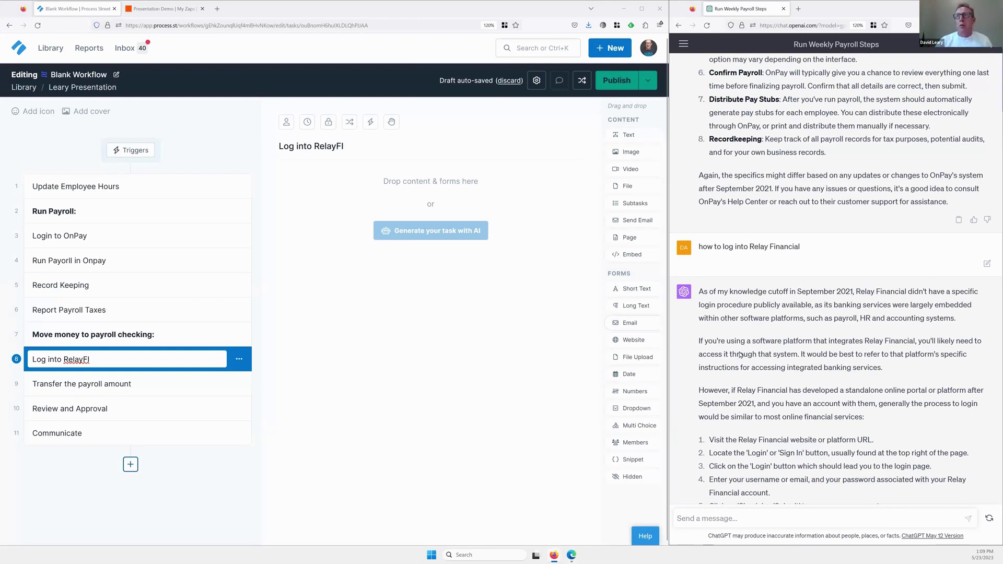
# Select the five login steps in ChatGPT's answer and add a subtasks list to Log into RelayFI.
pyautogui.scroll(-3, 765, 365)
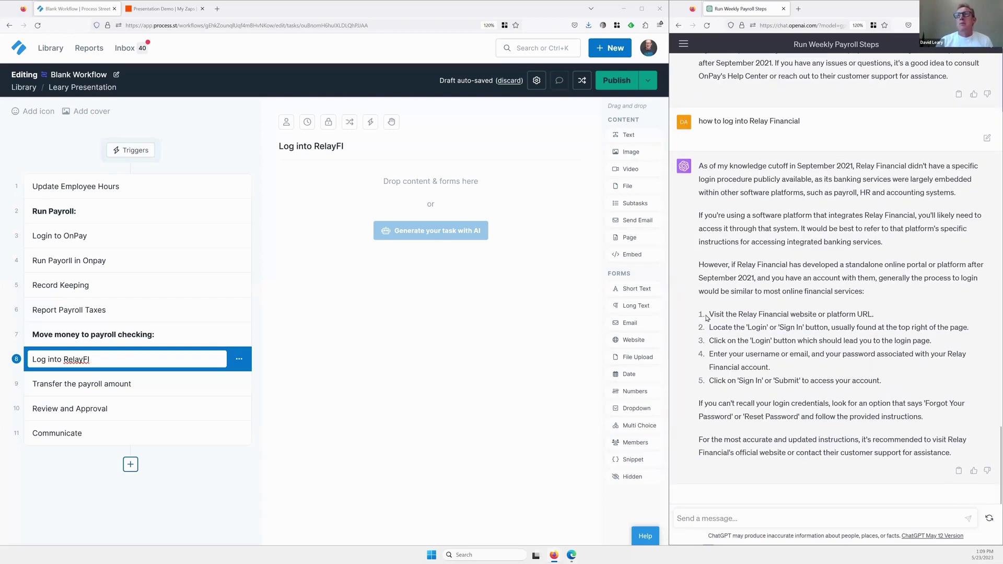
pyautogui.moveTo(714, 313); pyautogui.dragTo(711, 315)
pyautogui.hotkey('ctrl', 'c')
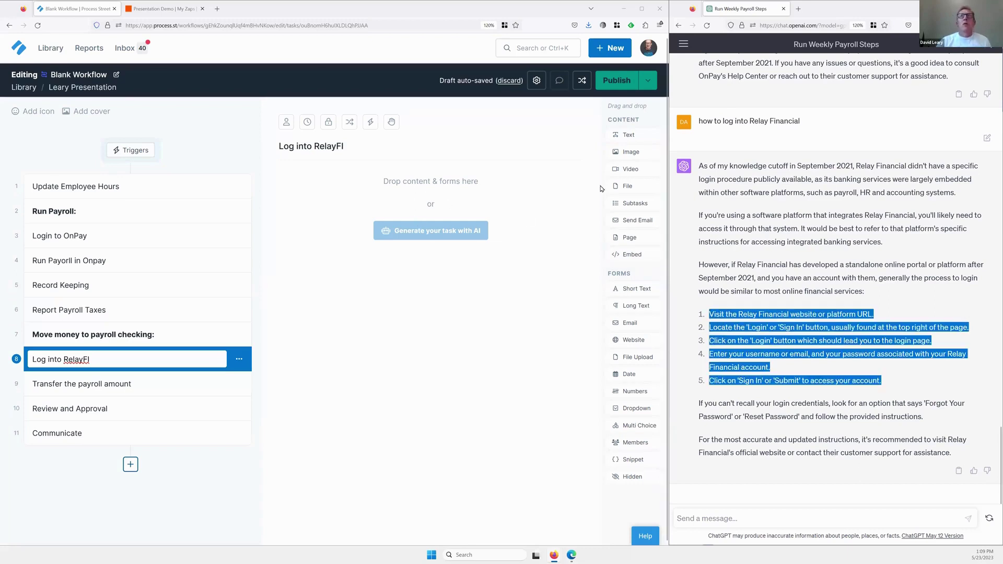
pyautogui.moveTo(634, 201); pyautogui.dragTo(500, 218)
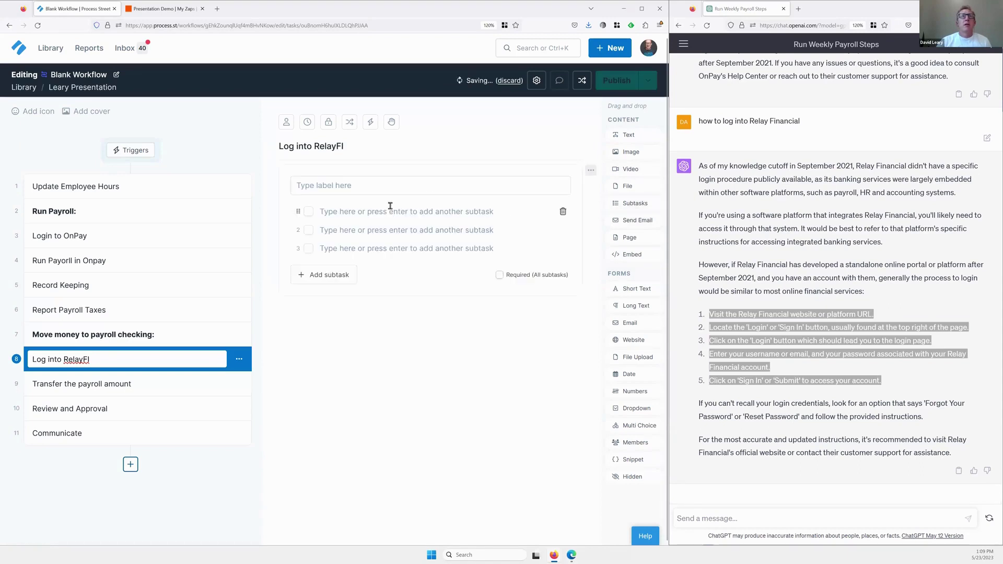
# Paste the five copied Relay Financial login steps as subtasks of Log into RelayFI.
pyautogui.click(389, 209)
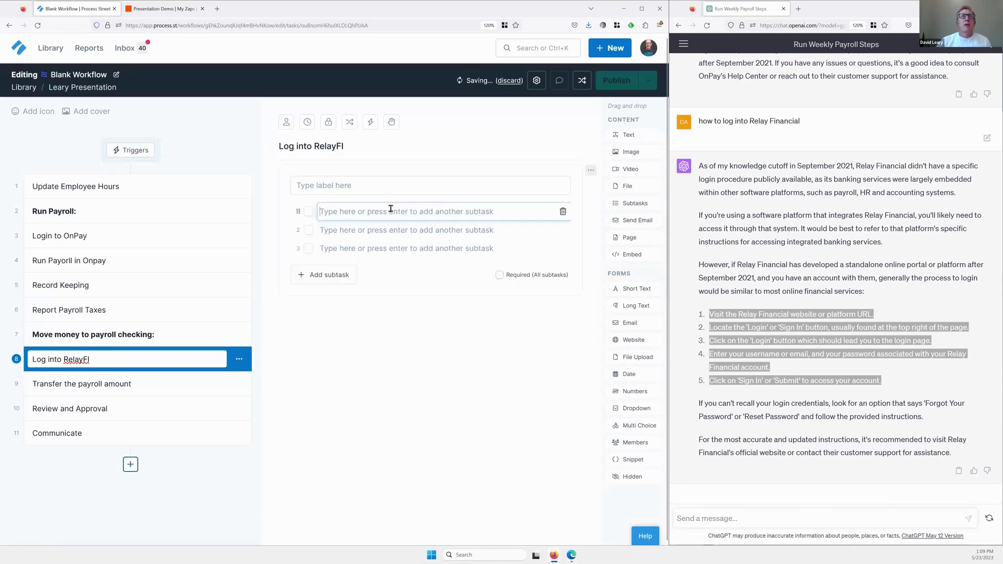
pyautogui.hotkey('ctrl', 'v')
pyautogui.click(368, 418)
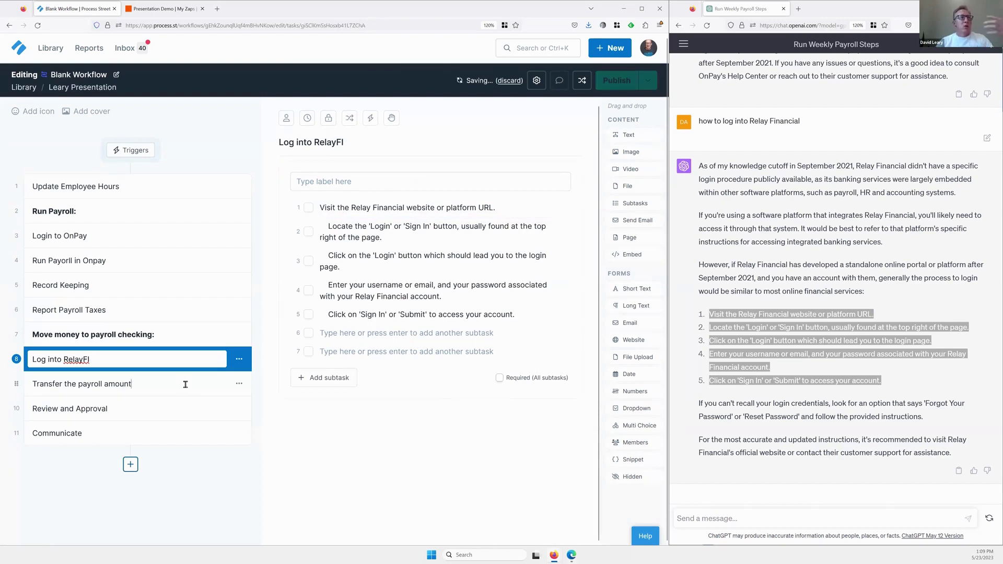
pyautogui.click(171, 375)
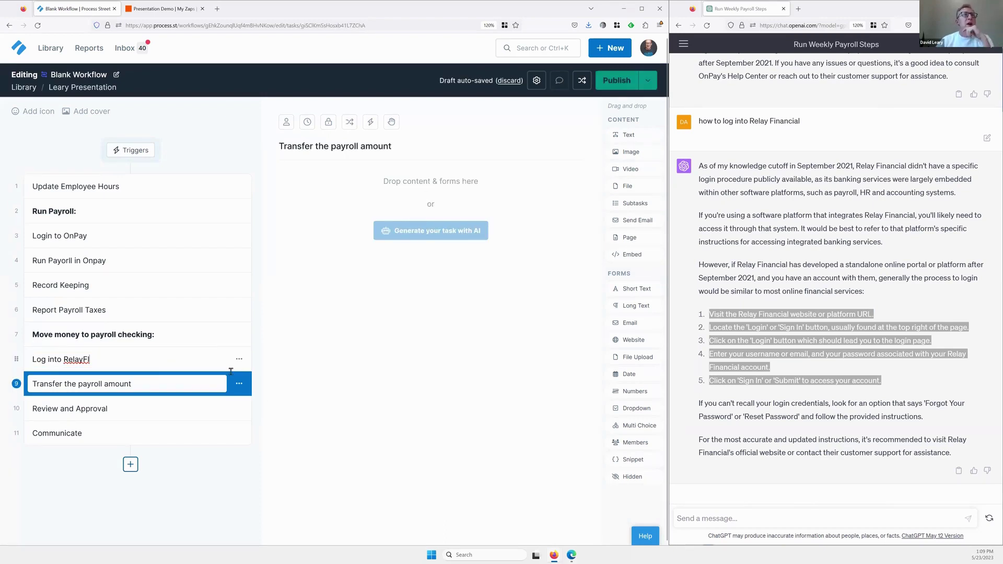
pyautogui.click(249, 365)
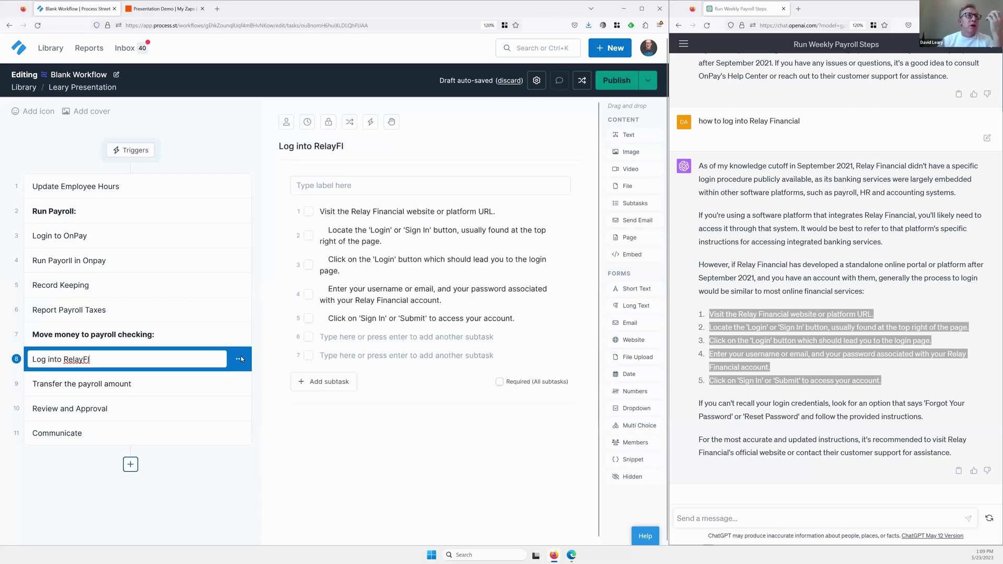
pyautogui.click(239, 360)
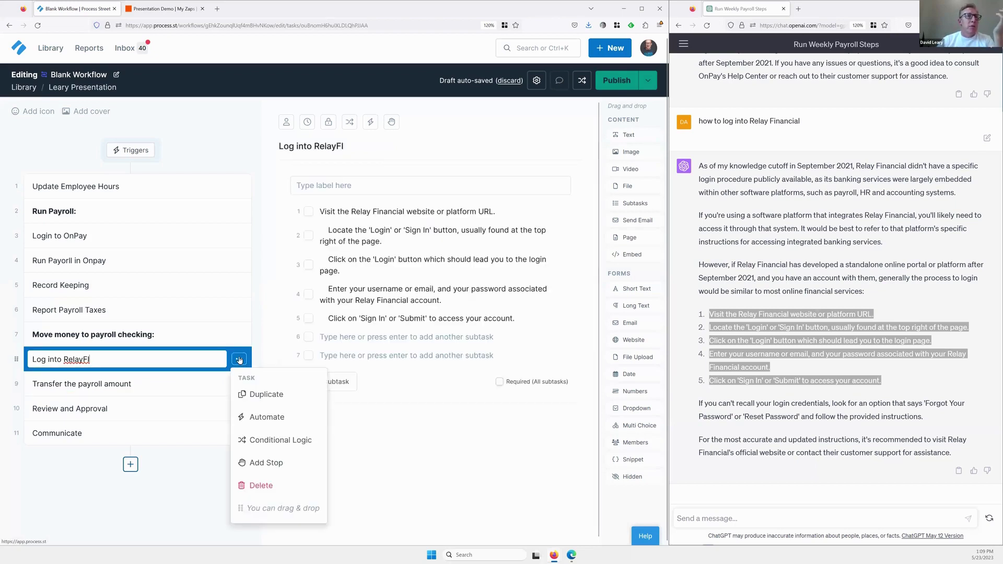
# Assign the Log into RelayFI task to a team member found by name search.
pyautogui.click(274, 338)
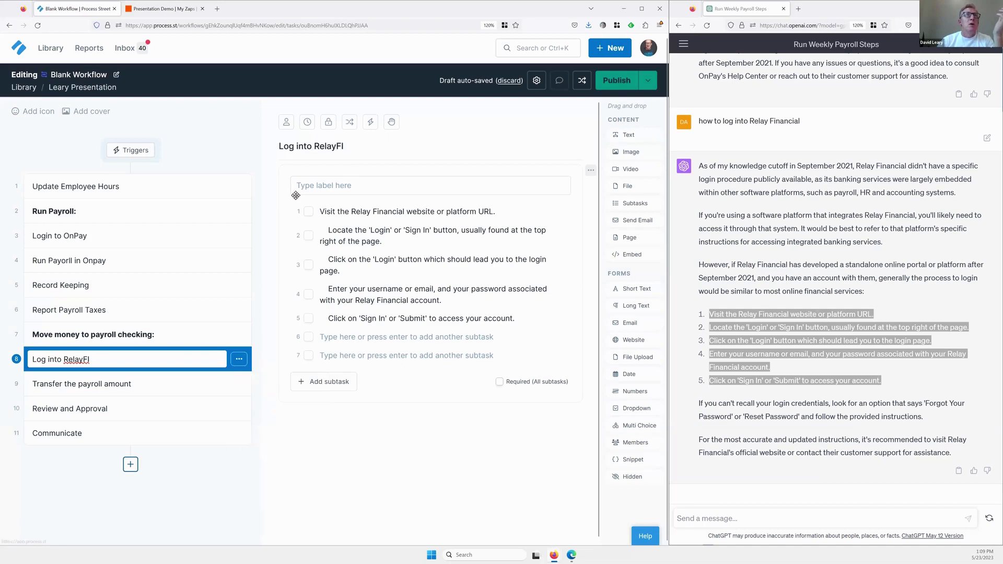
pyautogui.click(286, 122)
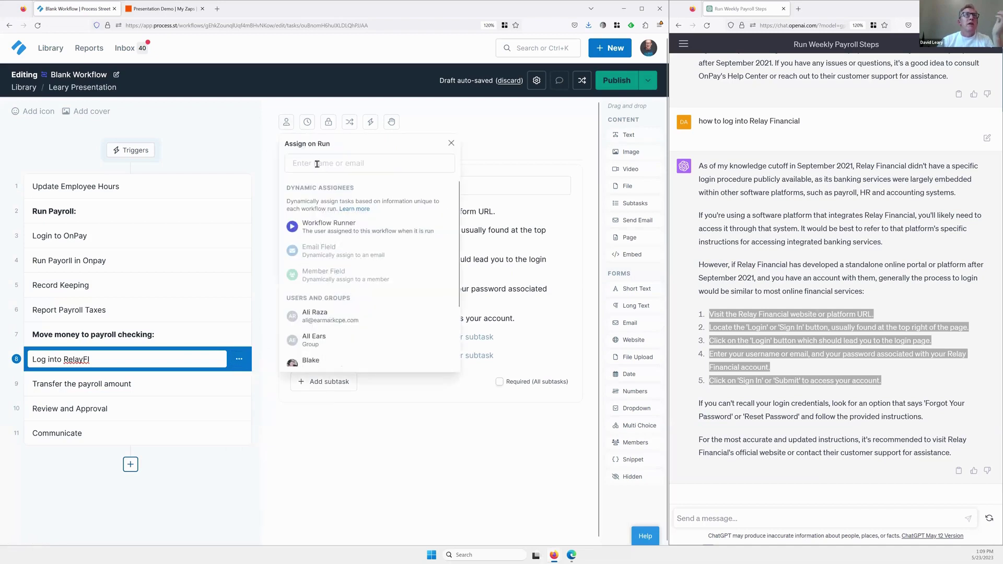
pyautogui.click(317, 165)
pyautogui.write('nor')
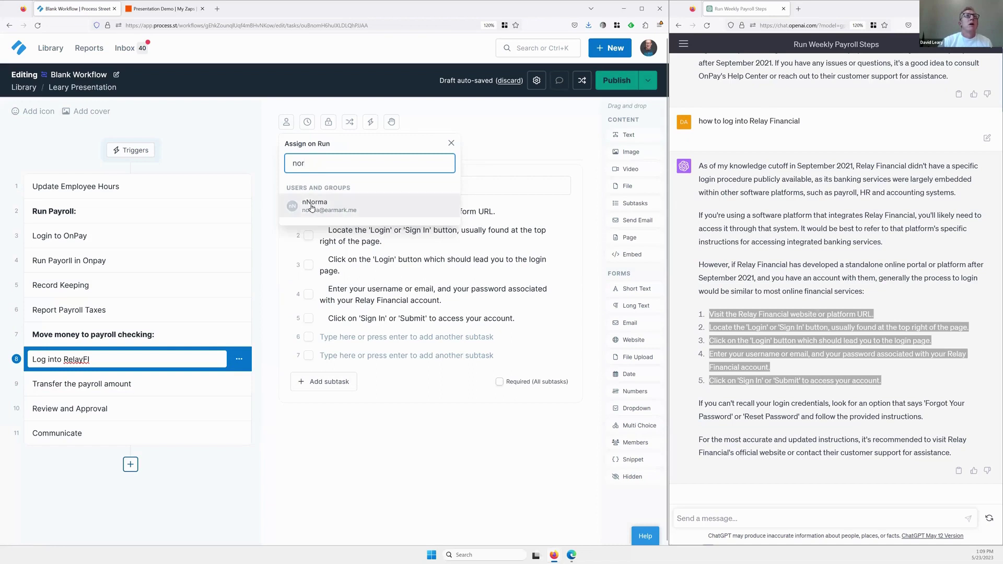
pyautogui.click(311, 206)
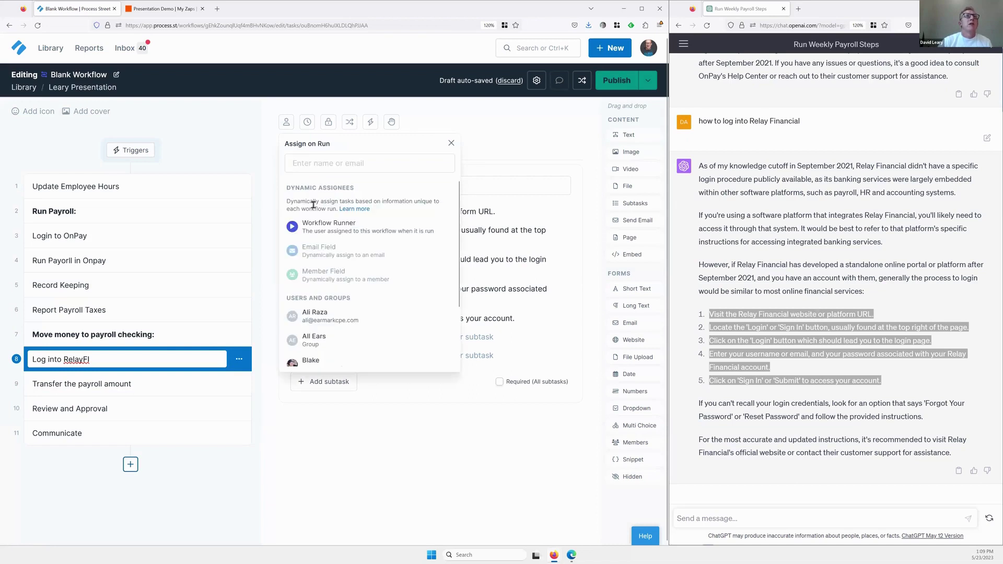
pyautogui.click(384, 411)
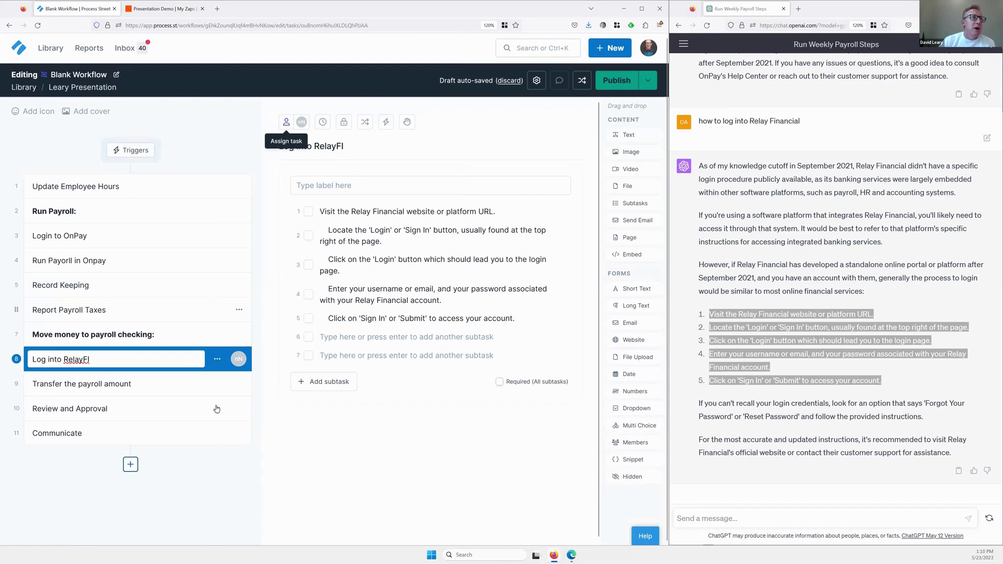
# Assign the Review and Approval task to a team member, then publish the payroll workflow.
pyautogui.click(238, 408)
pyautogui.click(238, 408)
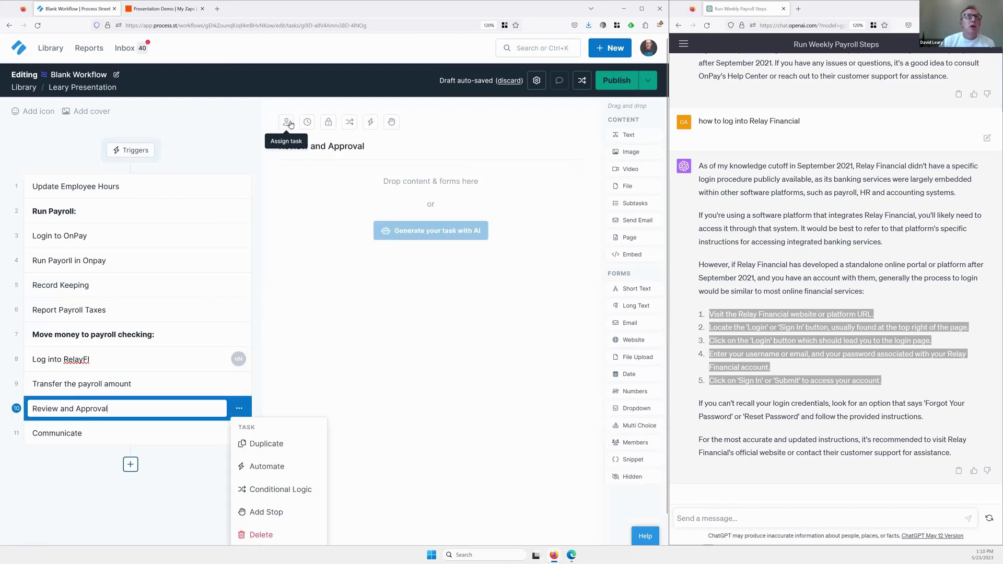
pyautogui.click(288, 122)
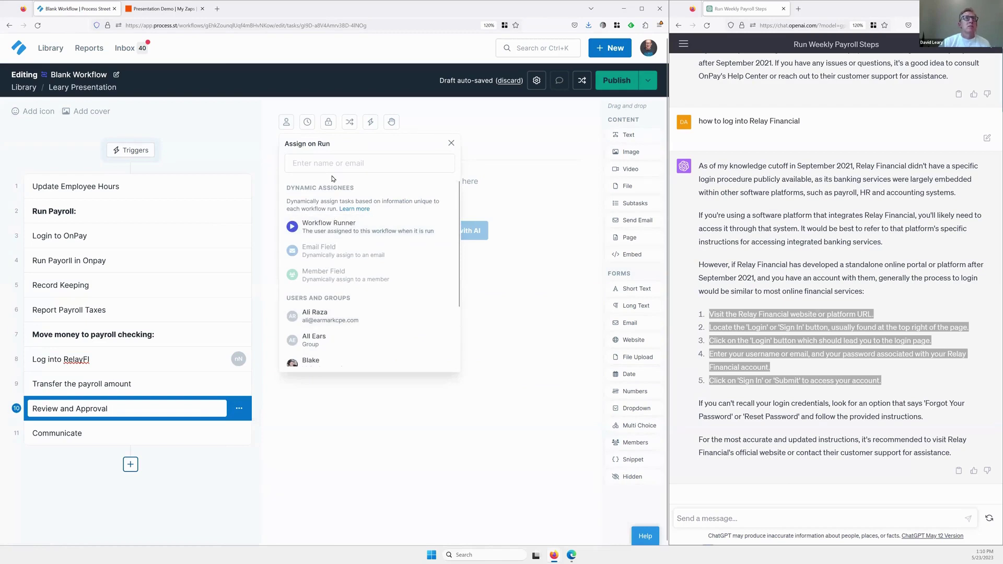
pyautogui.click(350, 165)
pyautogui.write('david')
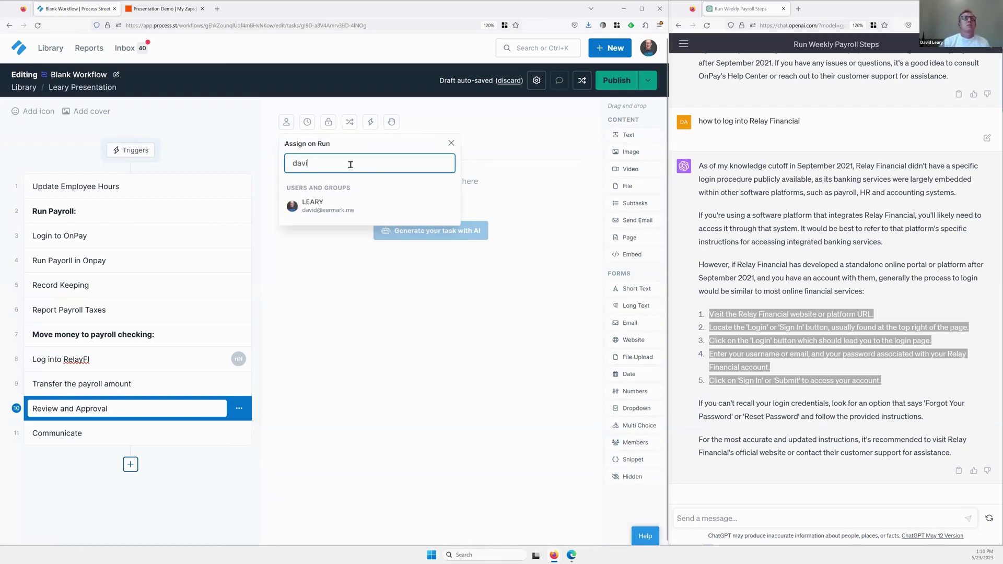
pyautogui.hotkey('ctrl', 'a')
pyautogui.press('BackSpace')
pyautogui.hotkey('ctrl', 'a')
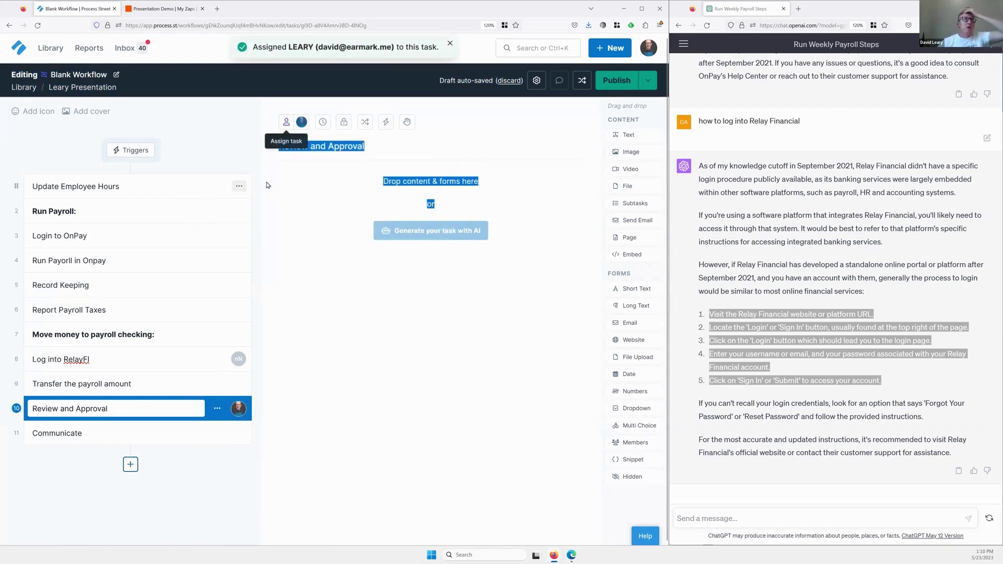
pyautogui.click(626, 85)
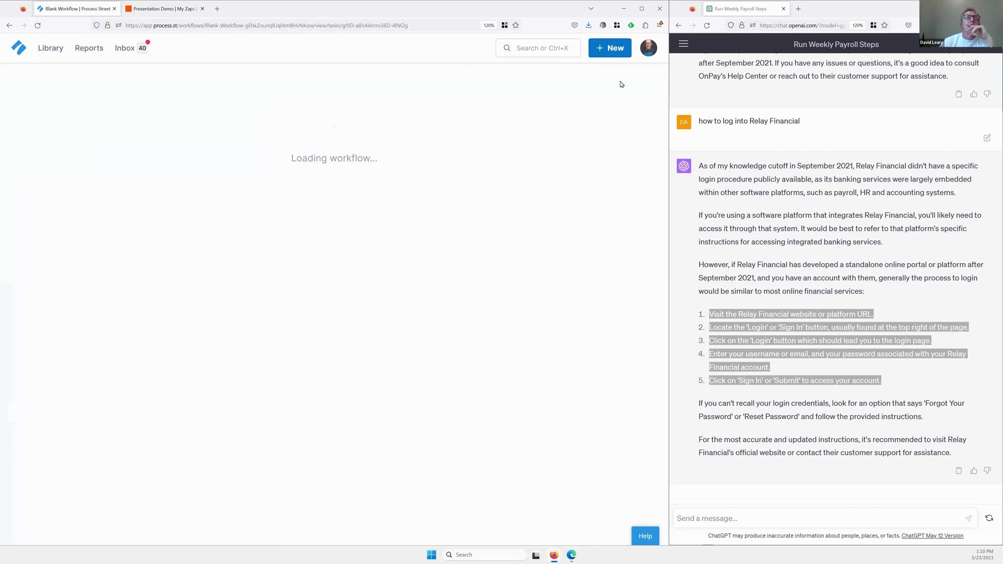
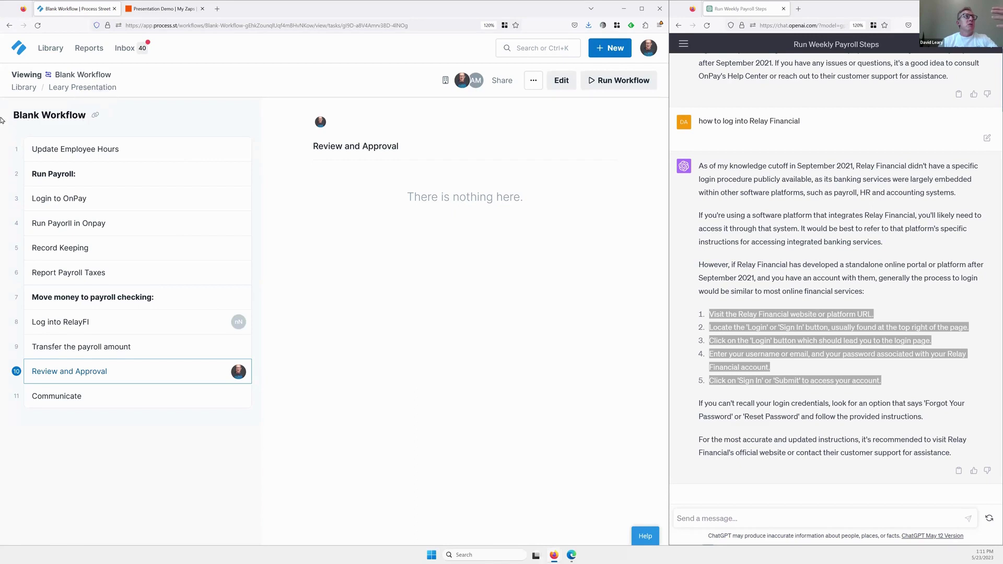
# Start a new run of the Blank Workflow and name it '05/23 Payroll'.
pyautogui.moveTo(3, 119); pyautogui.dragTo(163, 110)
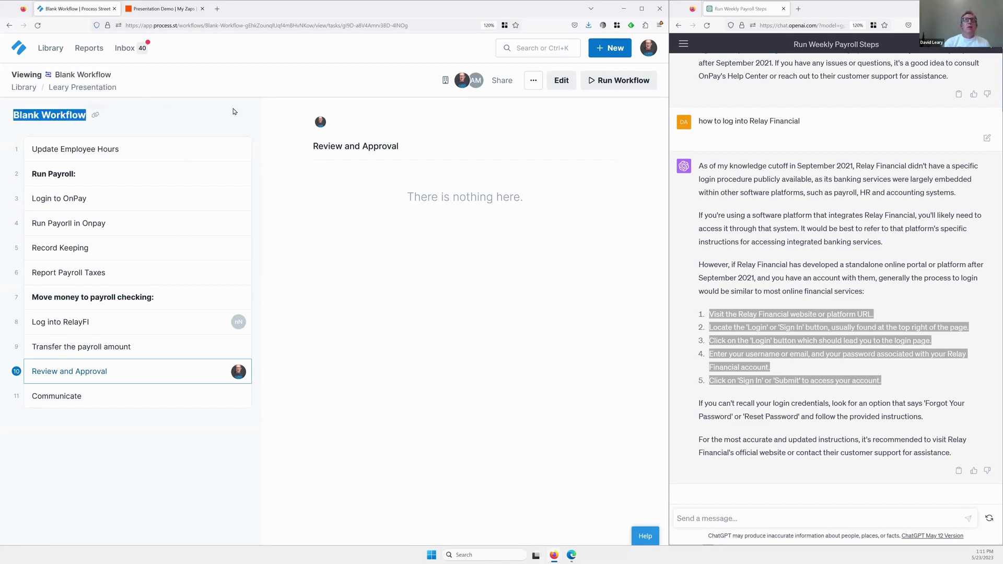
pyautogui.click(599, 80)
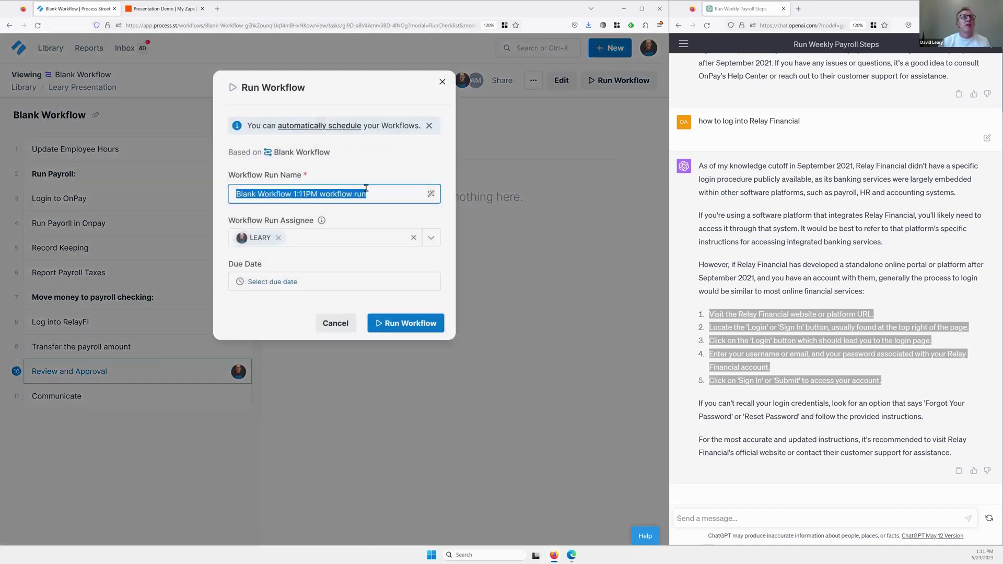
pyautogui.click(365, 194)
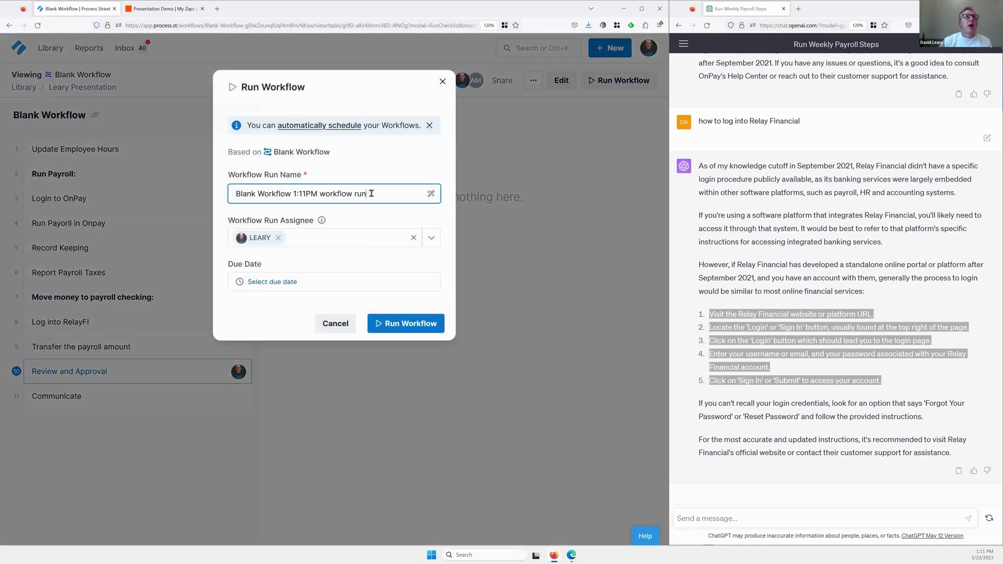
pyautogui.hotkey('ctrl', 'a')
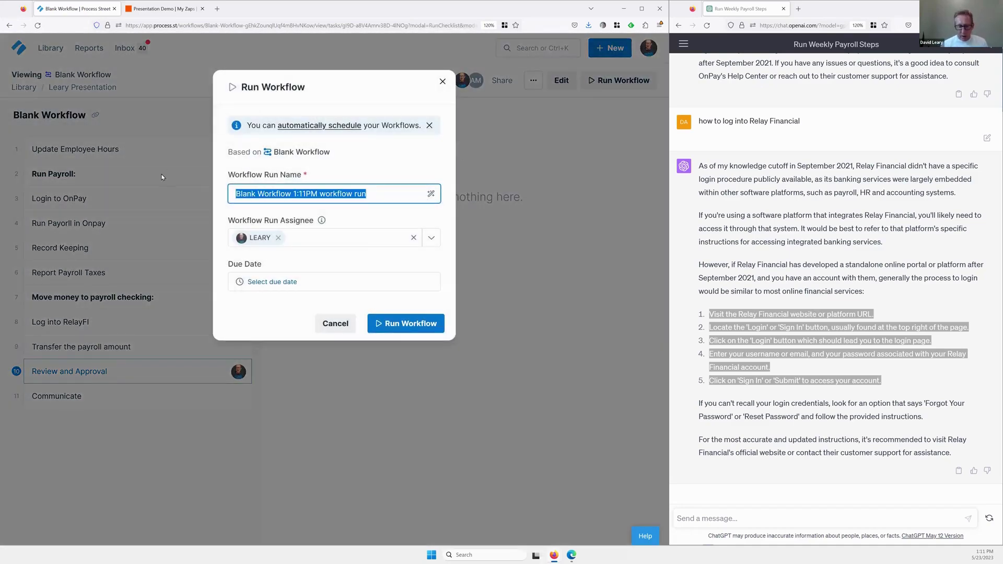
pyautogui.write('05/23')
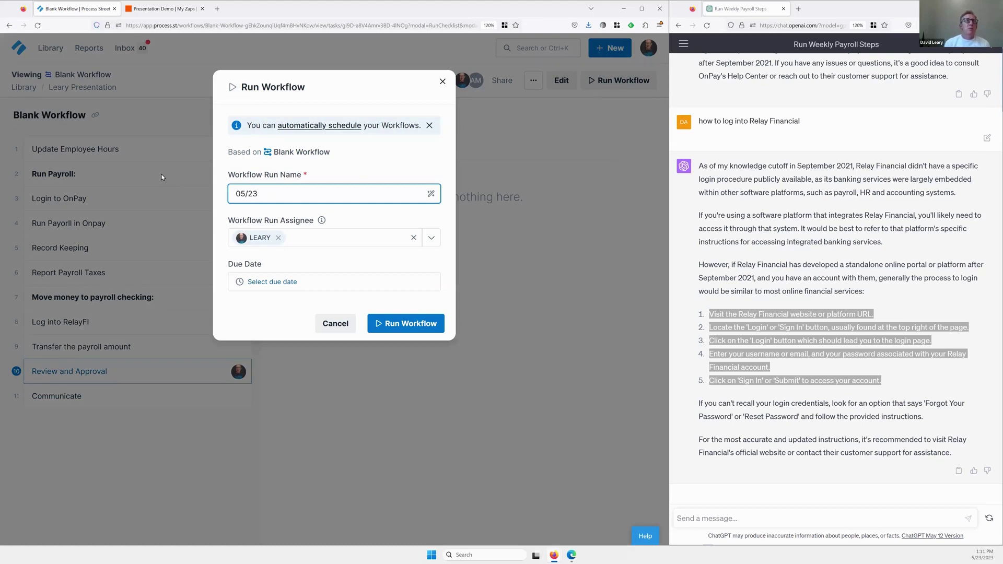
pyautogui.write(' Payroll')
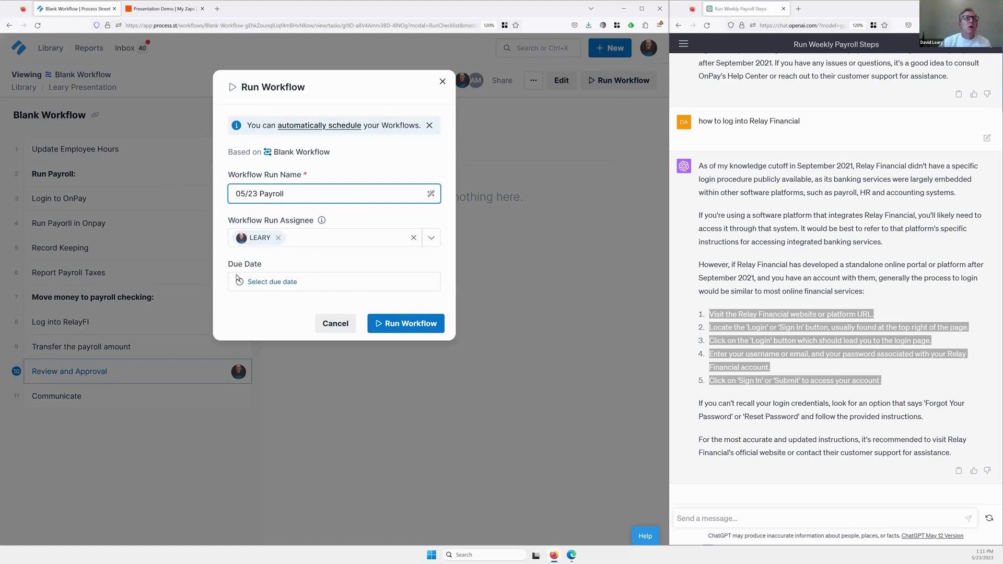
# Set the run's due date to May 24, 2023 at 8:00am and launch it.
pyautogui.click(263, 281)
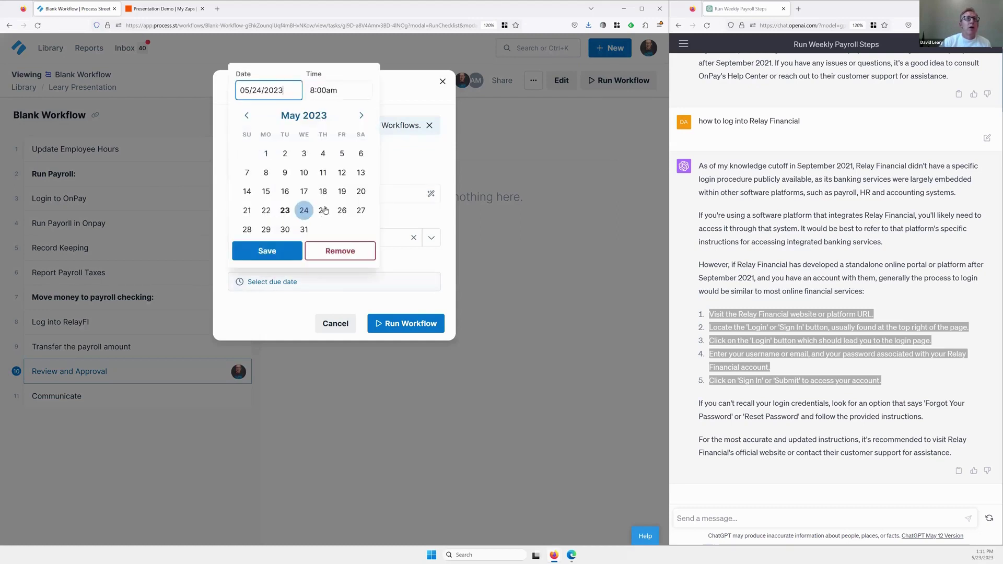
pyautogui.click(305, 211)
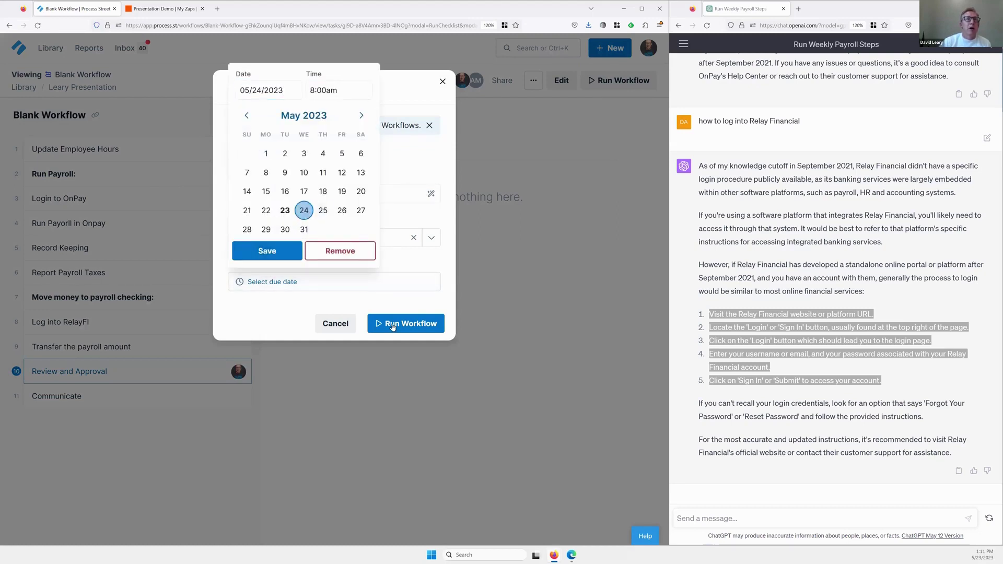
pyautogui.click(285, 254)
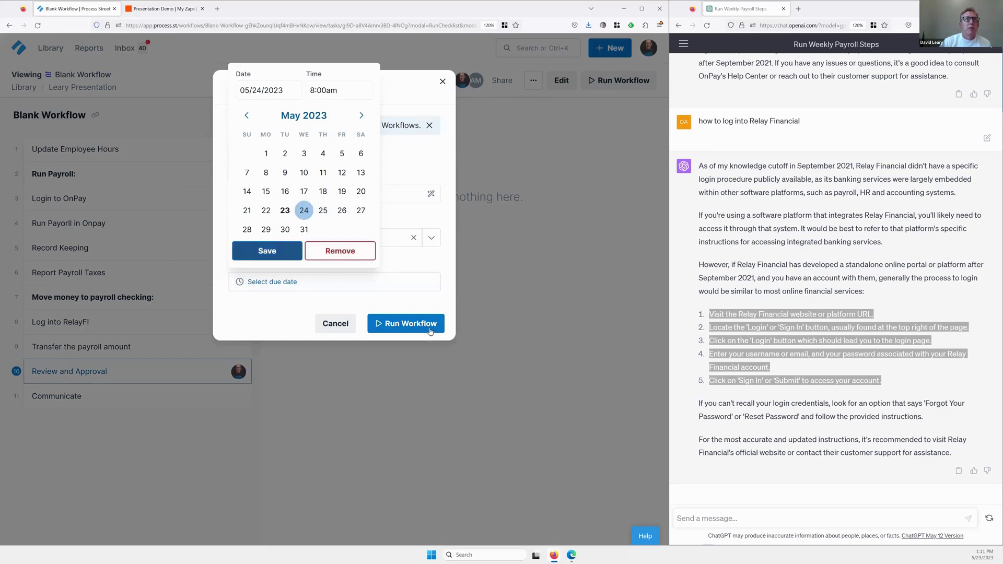
pyautogui.click(415, 326)
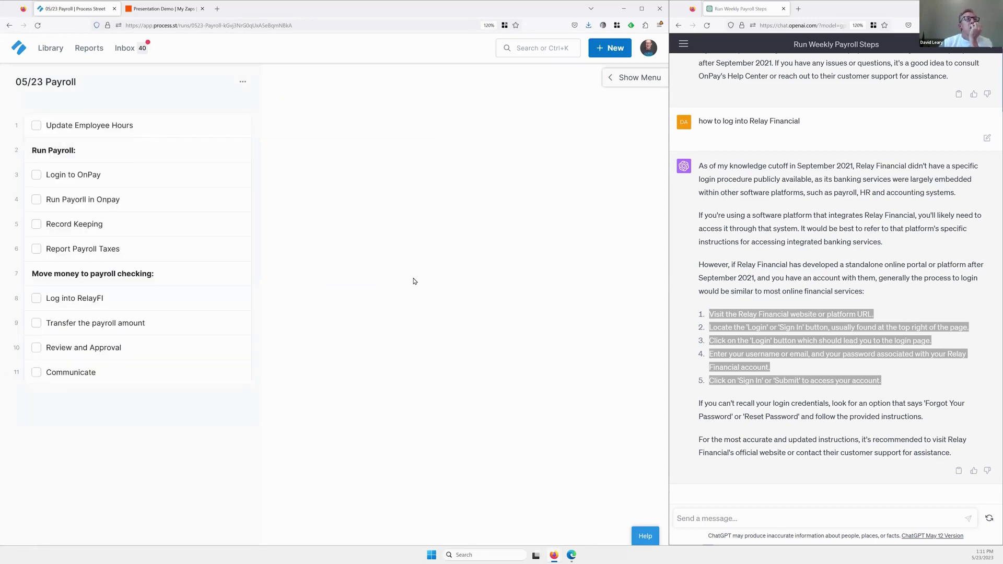
# Tick both Update Employee Hours subtasks, complete that task, and go to Review and Approval.
pyautogui.click(83, 124)
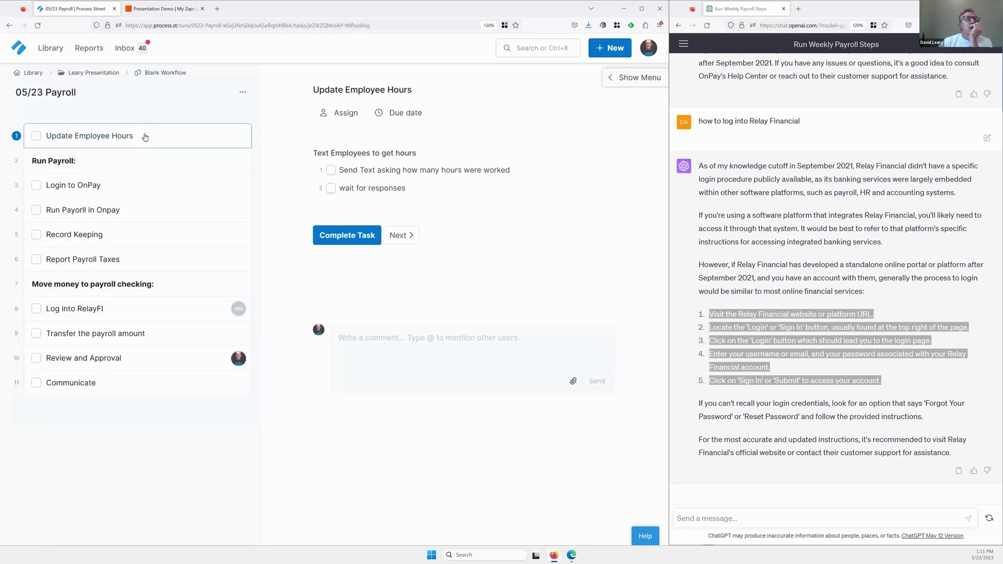
pyautogui.click(331, 171)
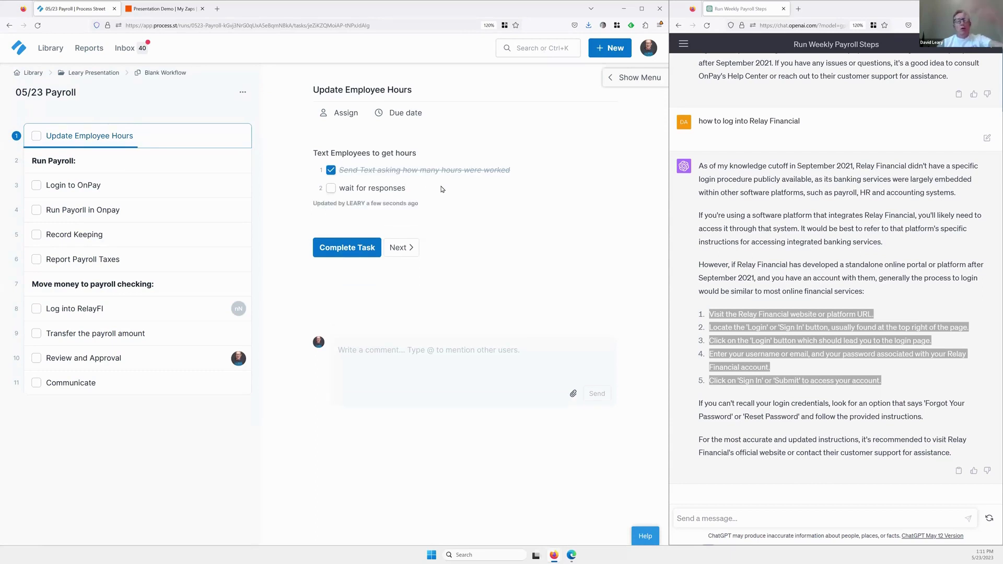
pyautogui.click(331, 189)
pyautogui.click(349, 249)
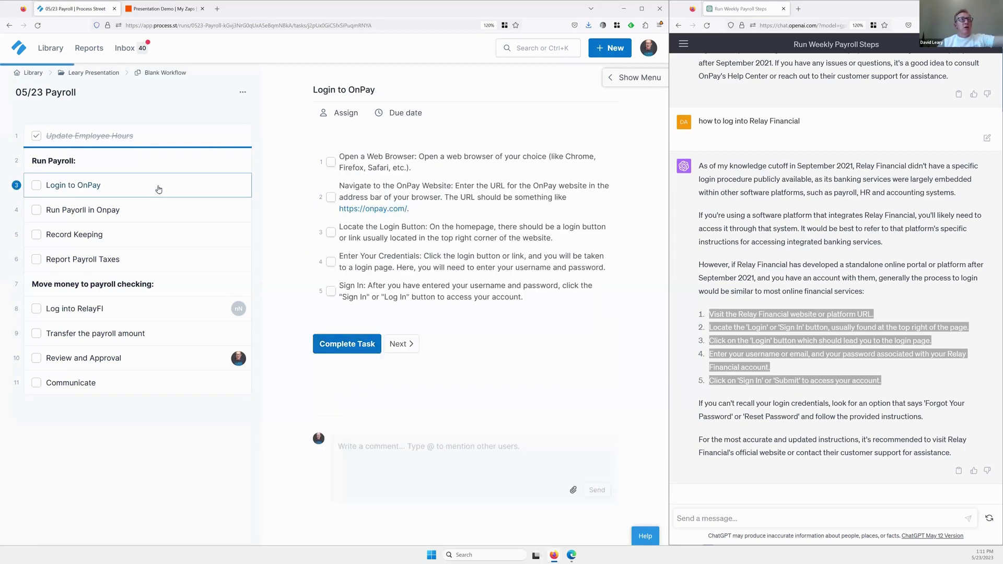
pyautogui.click(176, 212)
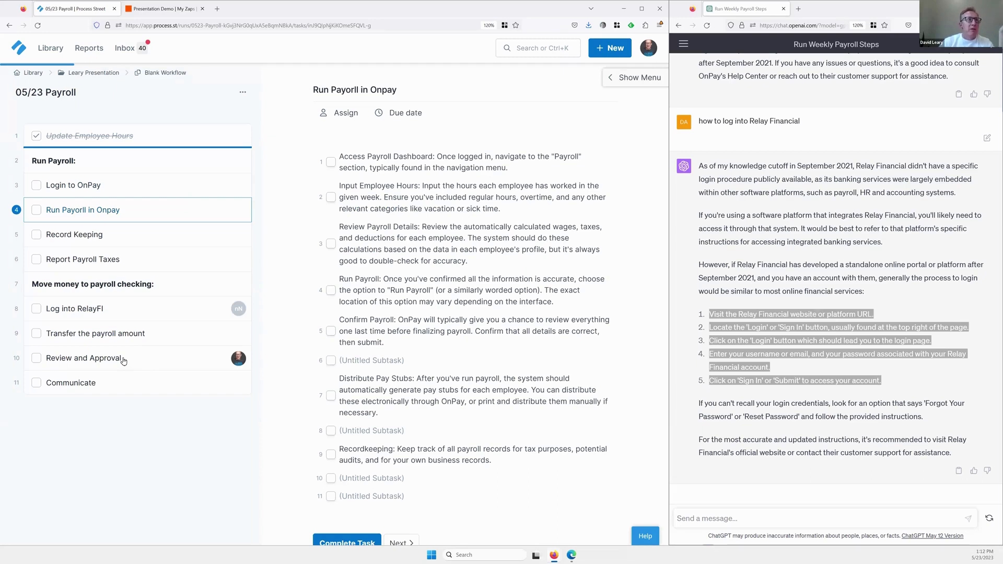
pyautogui.click(124, 361)
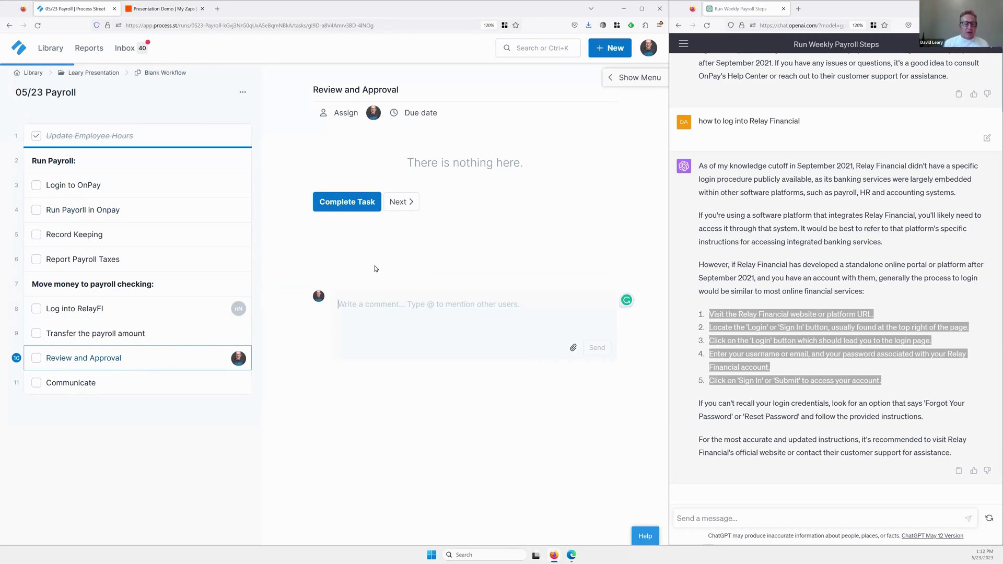
# Comment on Review and Approval that it's in the wrong spot and belongs before record keeping.
pyautogui.write('@')
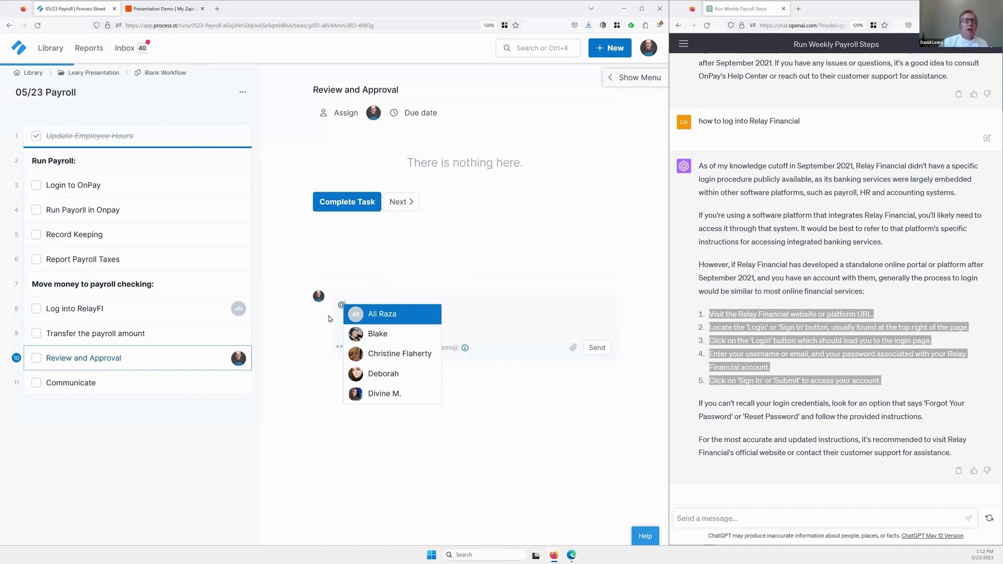
pyautogui.moveTo(350, 304); pyautogui.dragTo(322, 304)
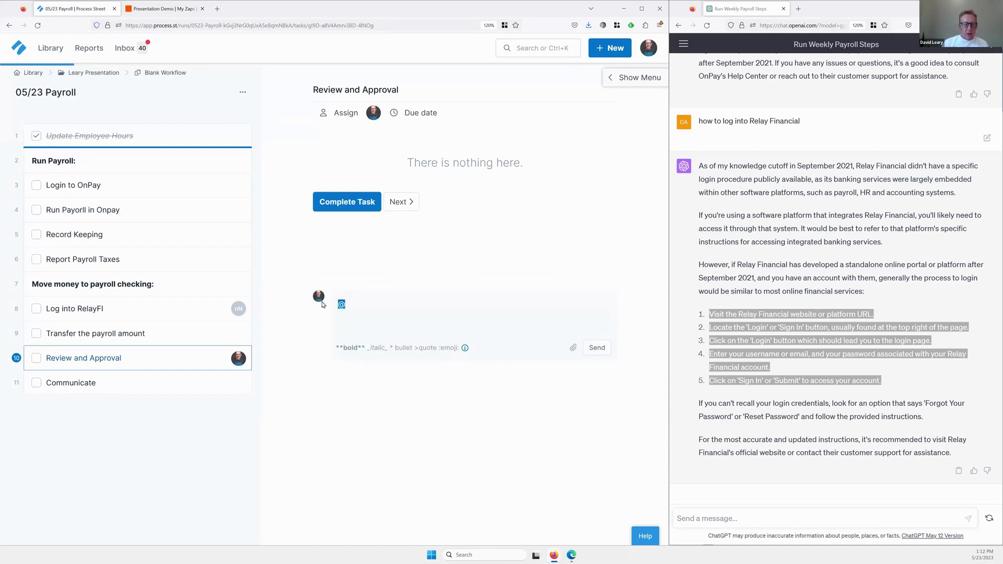
pyautogui.write('Hey')
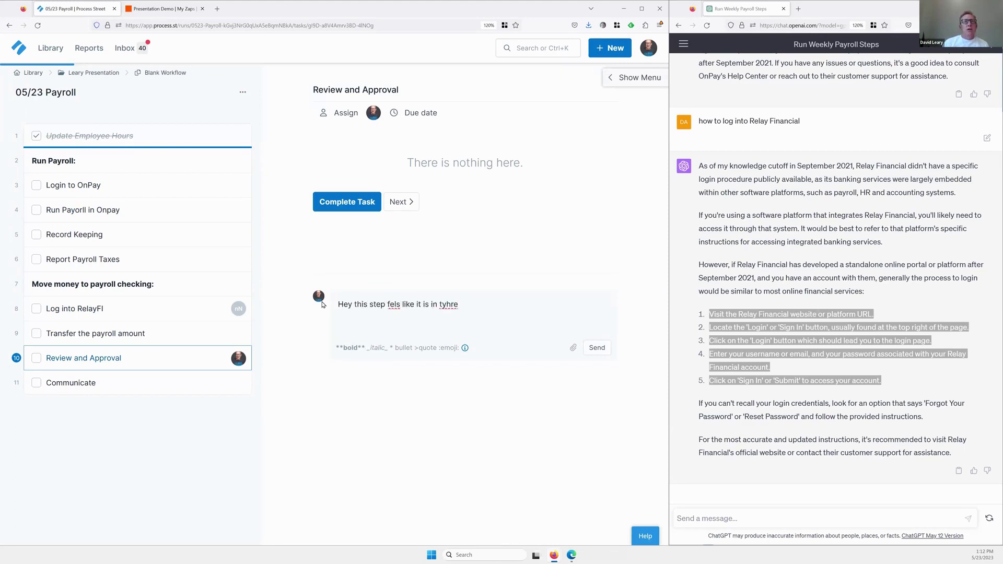
pyautogui.press('BackSpace')
pyautogui.press('BackSpace')
pyautogui.press('BackSpace')
pyautogui.press('BackSpace')
pyautogui.write('he wrong spot')
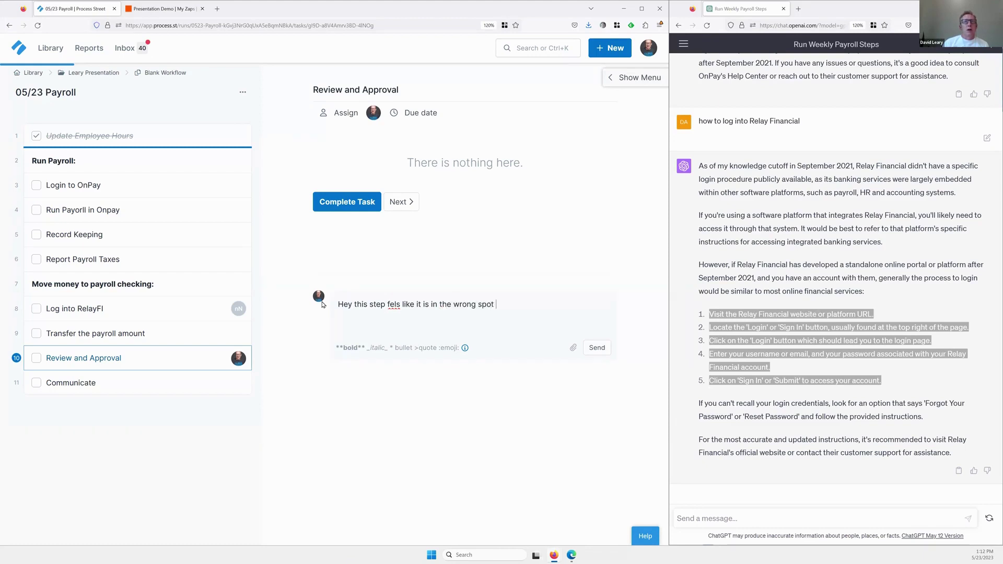
pyautogui.write(' ...we should b')
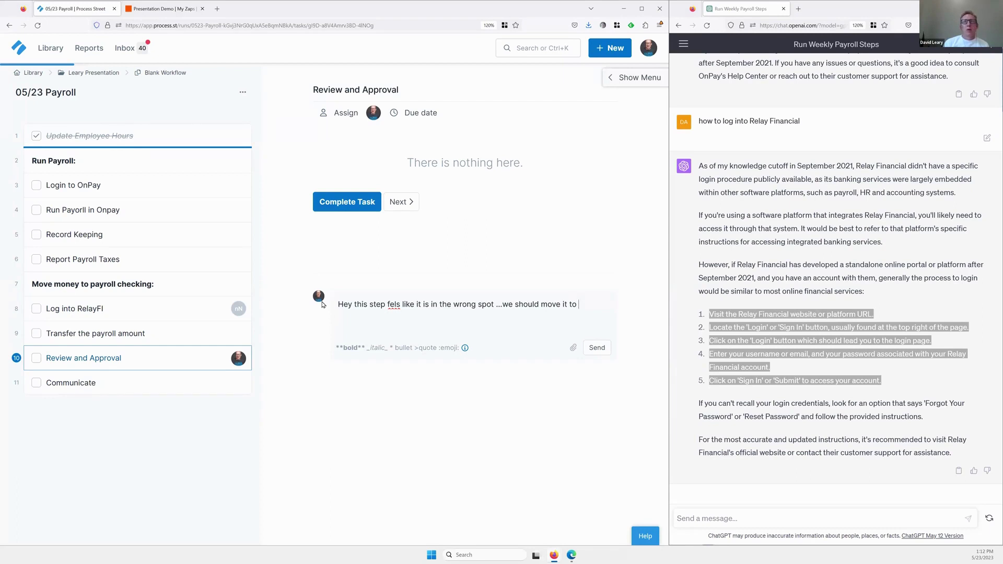
pyautogui.write('d keeping')
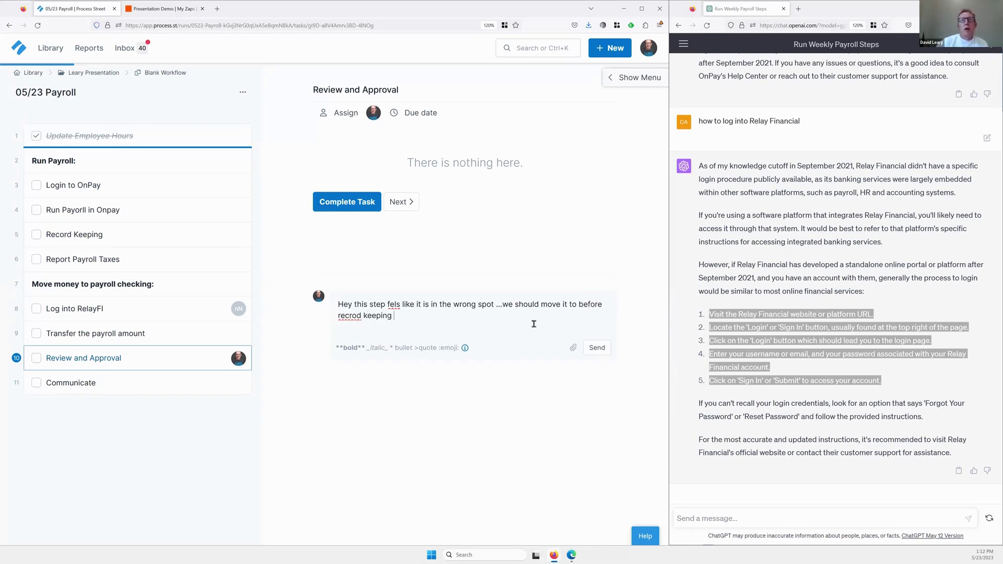
pyautogui.click(596, 348)
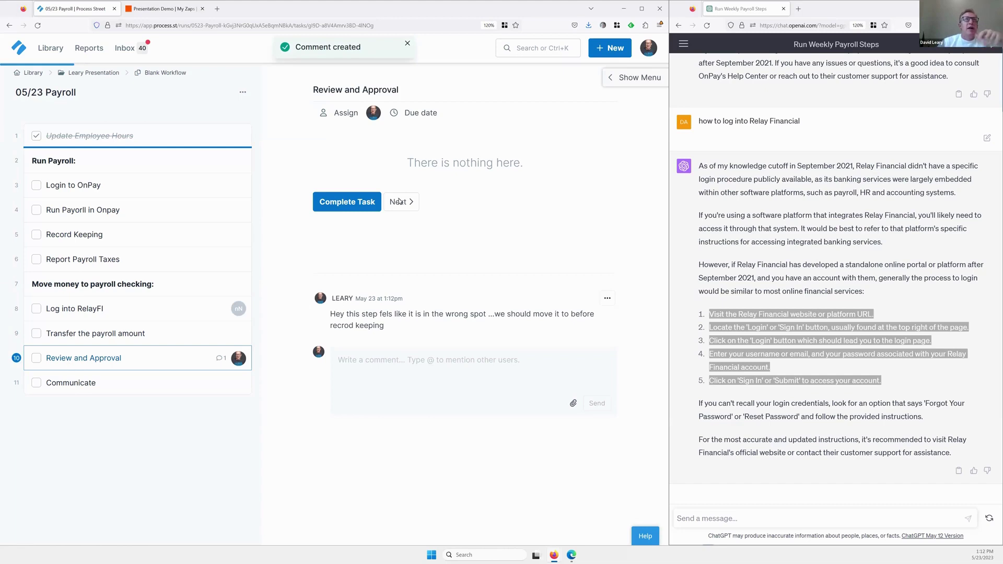
# Switch to editing the workflow template and drag Review and Approval just above Record Keeping.
pyautogui.click(618, 82)
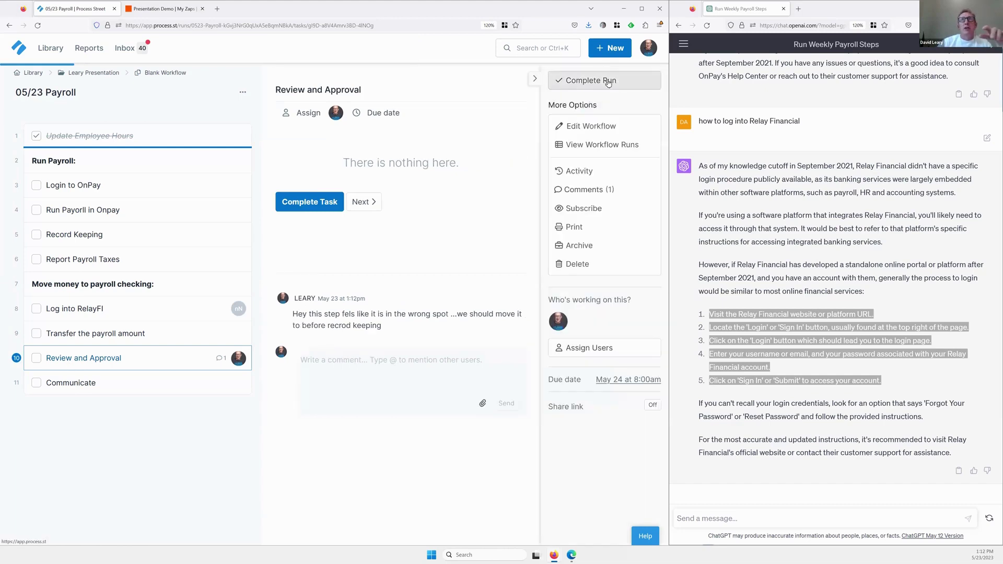
pyautogui.click(594, 125)
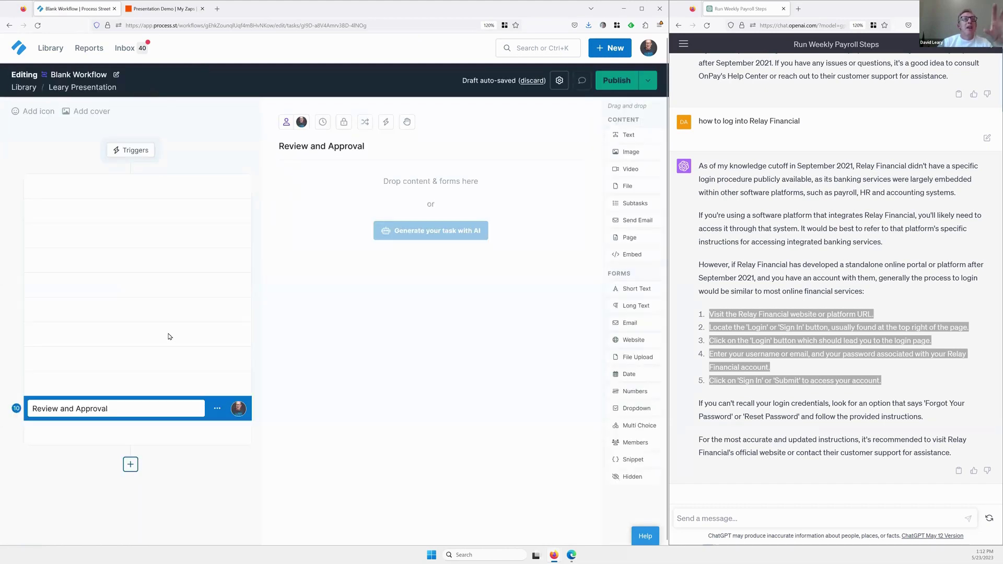
pyautogui.moveTo(16, 409); pyautogui.dragTo(21, 284)
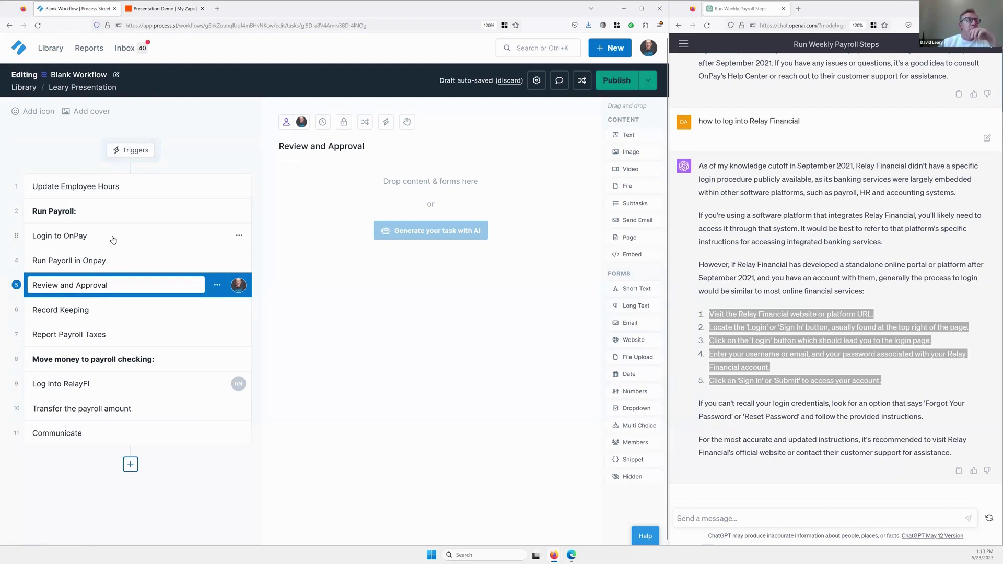
# Look over the Run Payorll in Onpay task, then the Login to OnPay task.
pyautogui.click(110, 261)
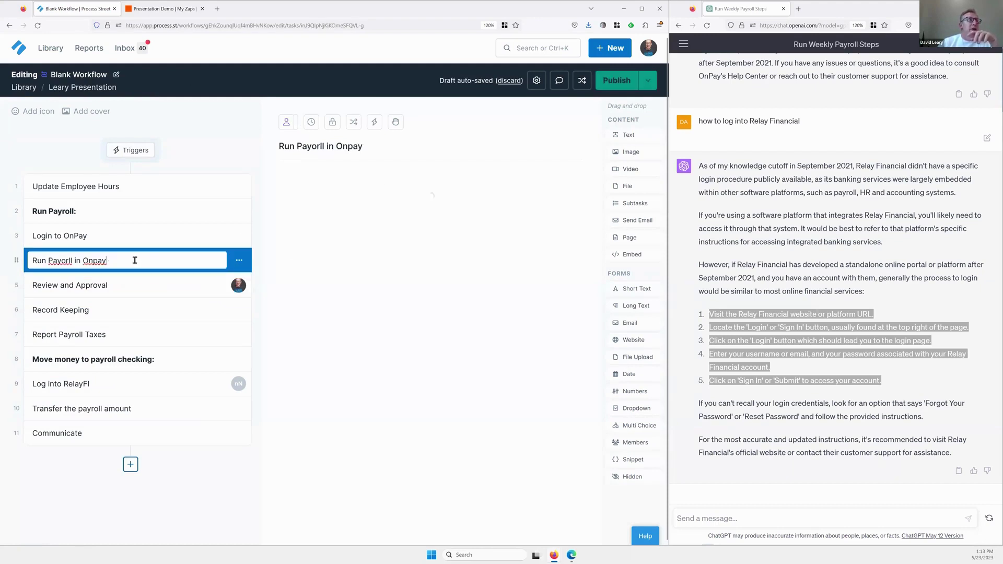
pyautogui.scroll(-2, 295, 344)
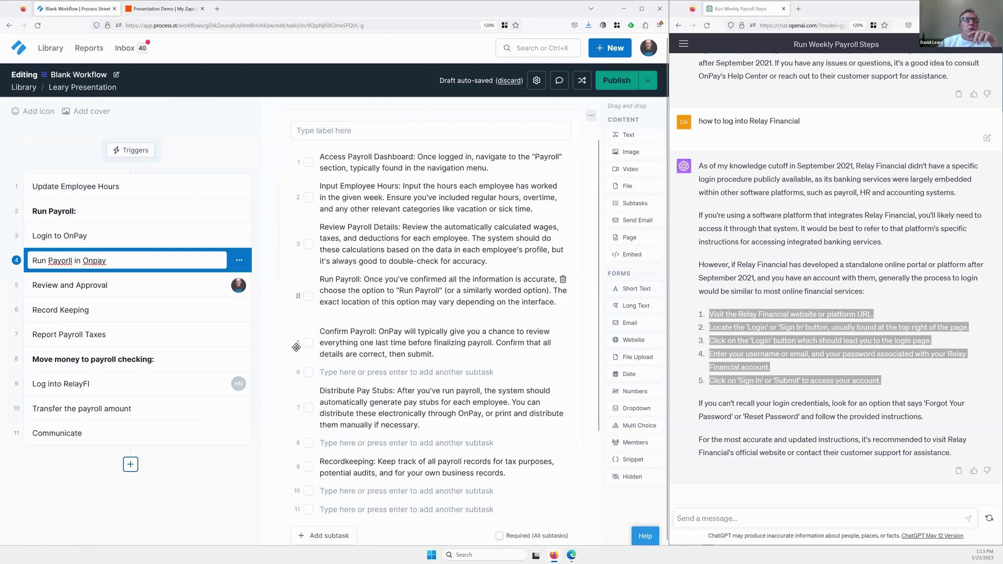
pyautogui.scroll(-2, 294, 346)
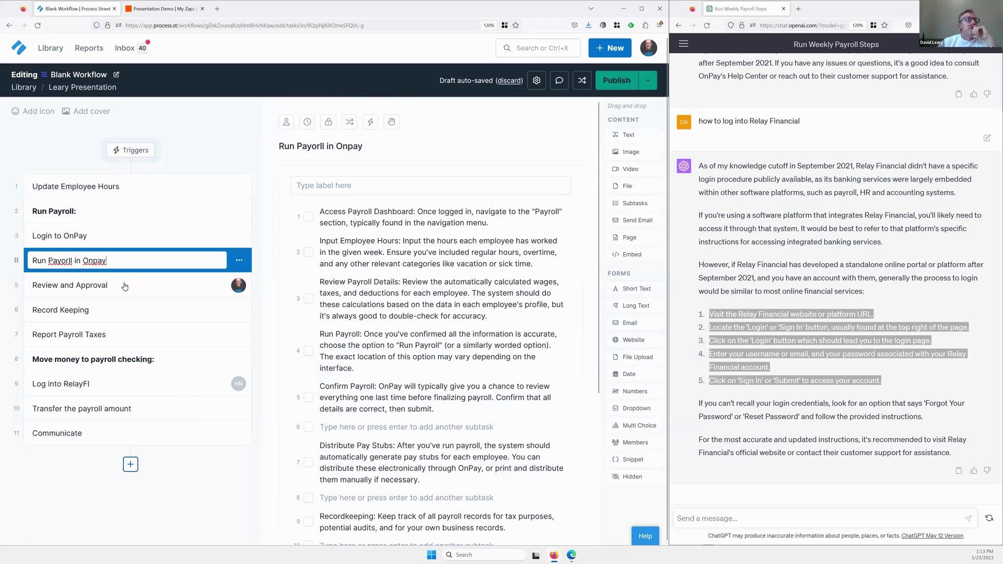
pyautogui.click(115, 238)
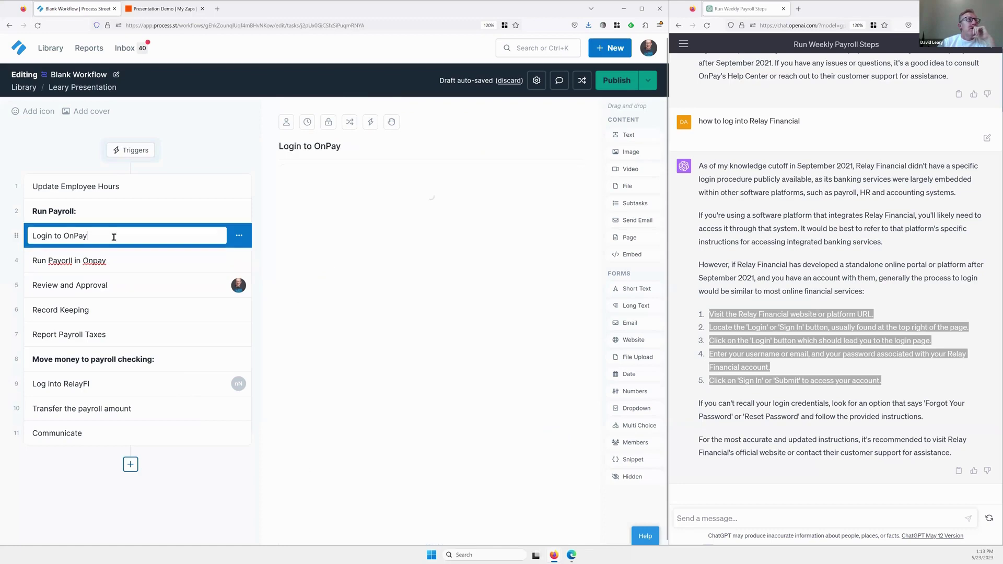
# Insert a new task after Update Employee Hours named 'Email Employees for hours'.
pyautogui.click(124, 189)
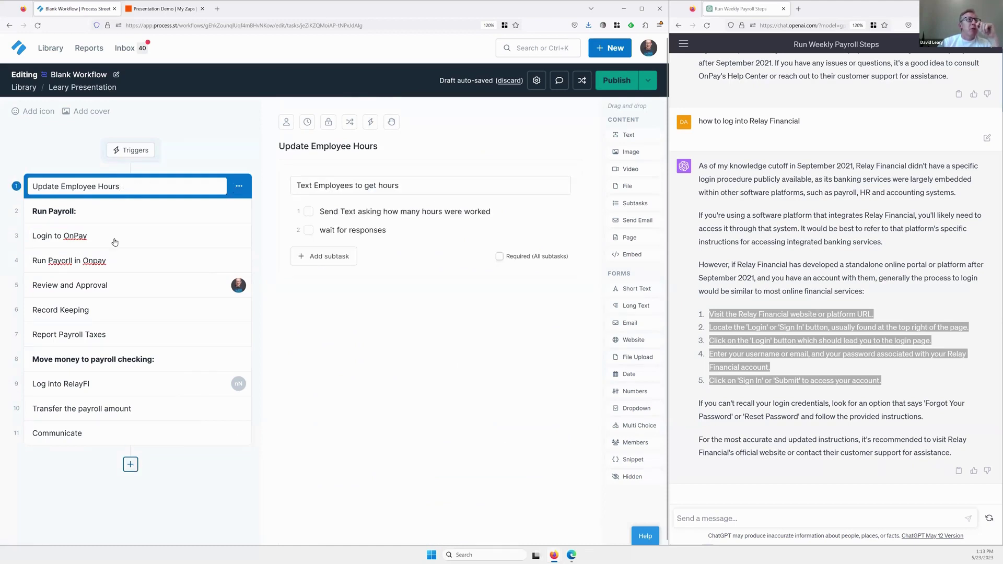
pyautogui.click(131, 465)
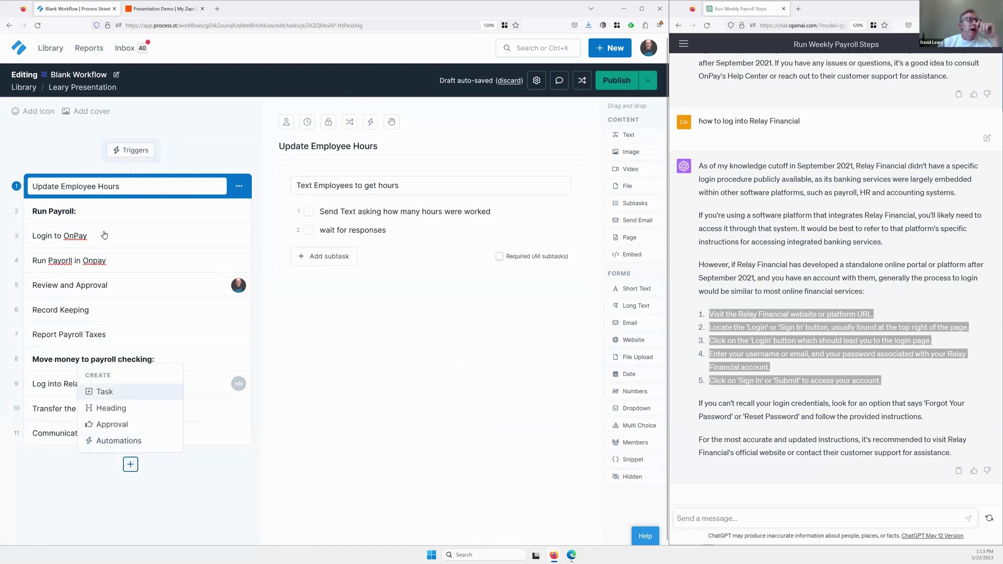
pyautogui.click(104, 392)
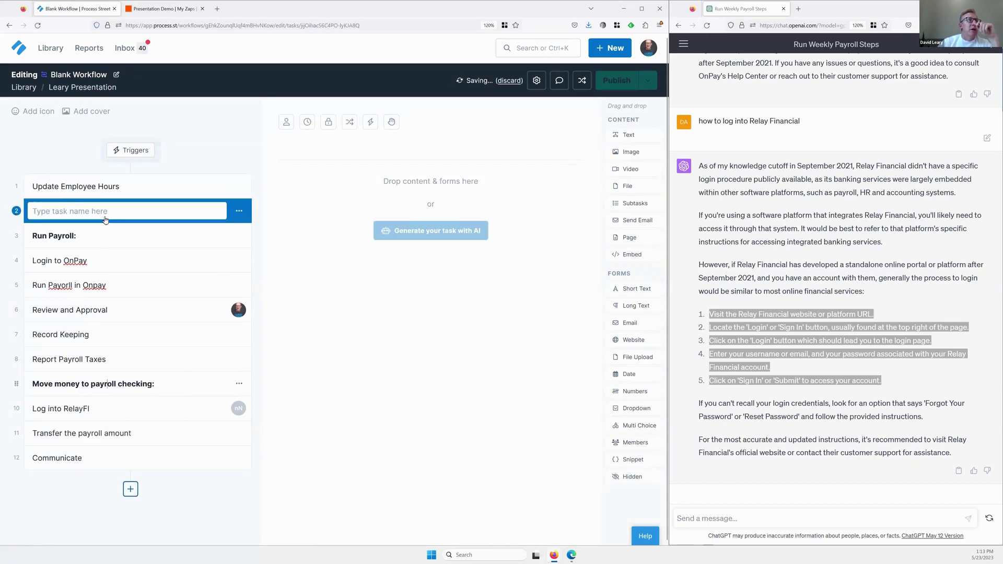
pyautogui.click(128, 203)
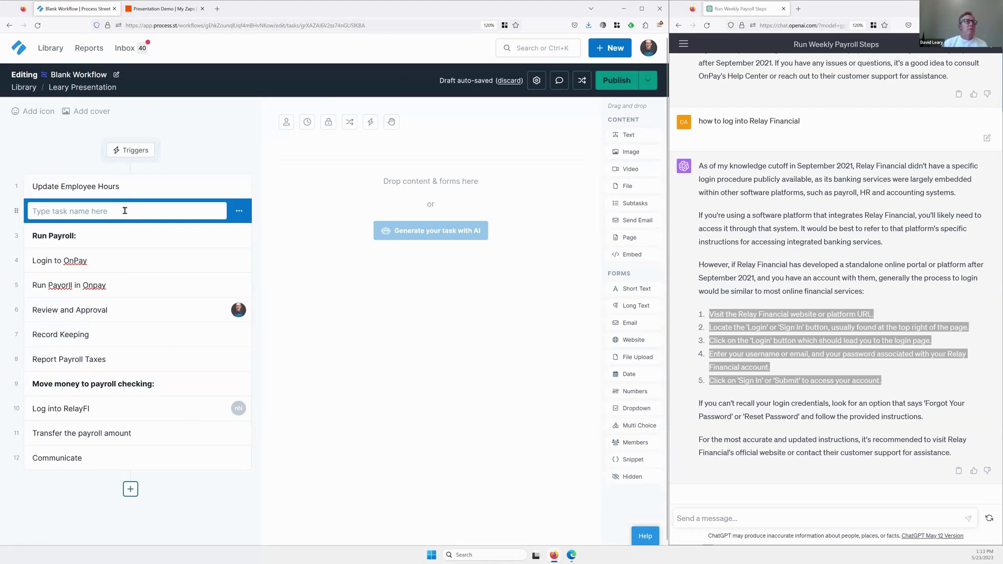
pyautogui.write('Email Emp')
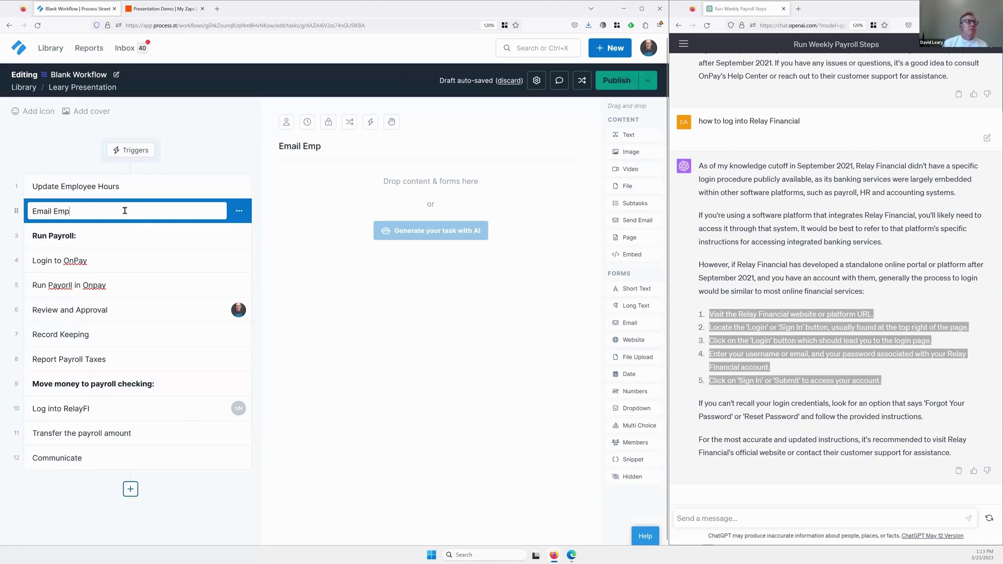
pyautogui.write('loyees t')
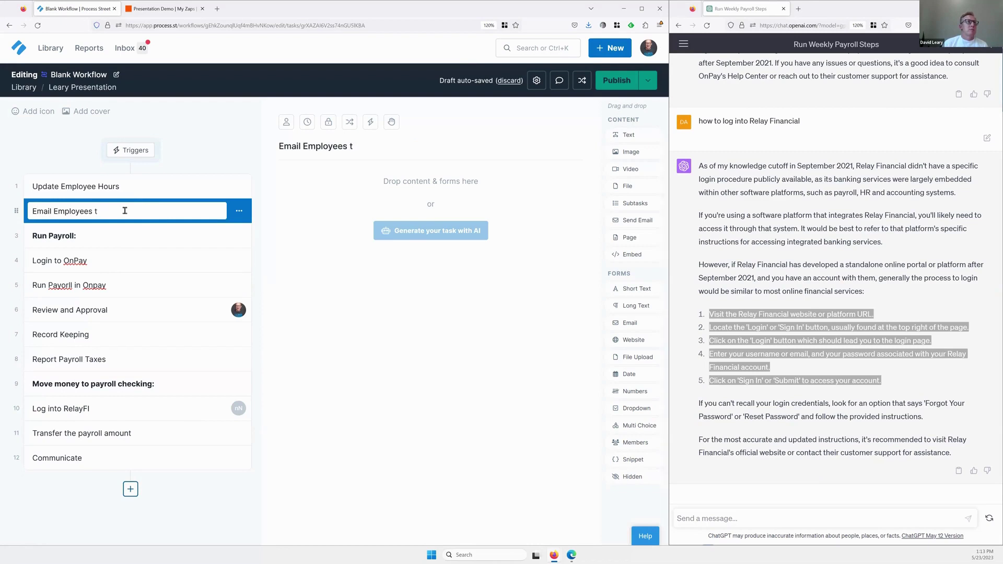
pyautogui.press('BackSpace')
pyautogui.write('for ')
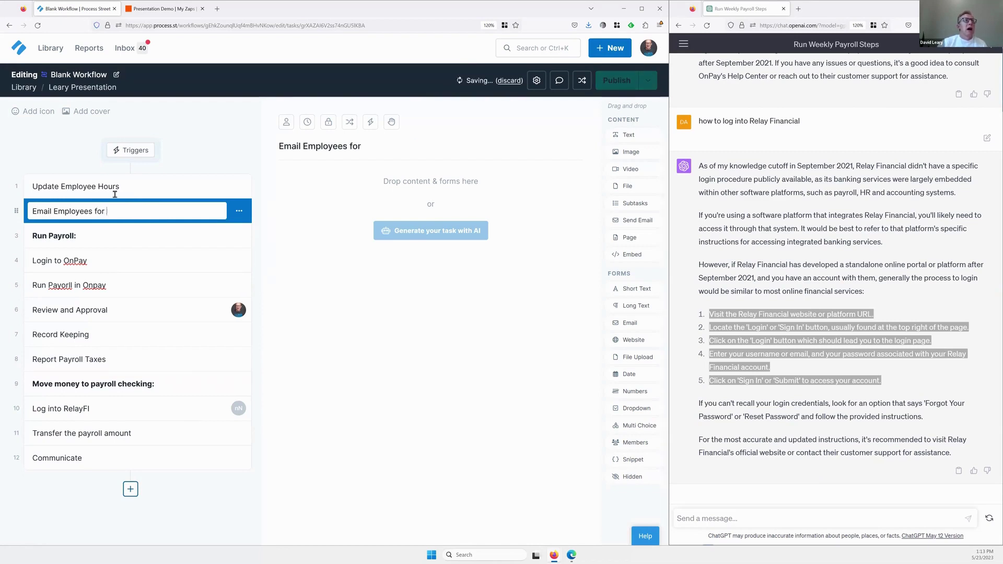
pyautogui.write('hours')
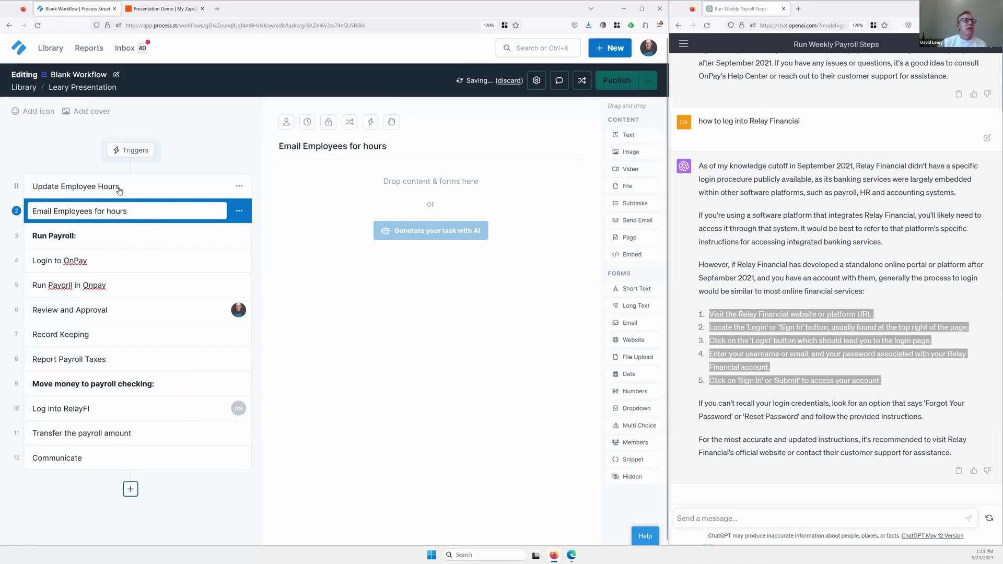
# Duplicate the subtasks block in the Update Employee Hours task.
pyautogui.click(116, 189)
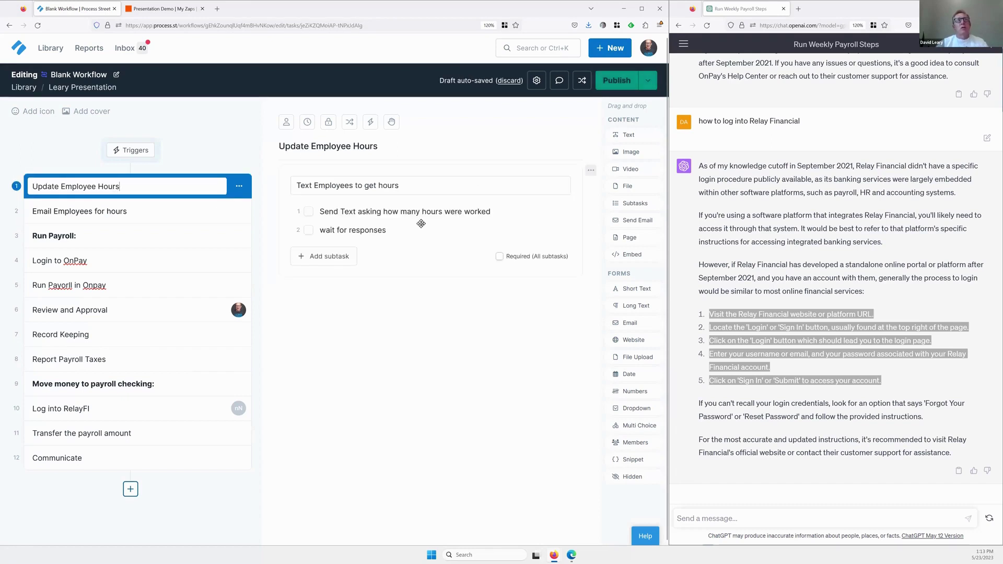
pyautogui.click(589, 172)
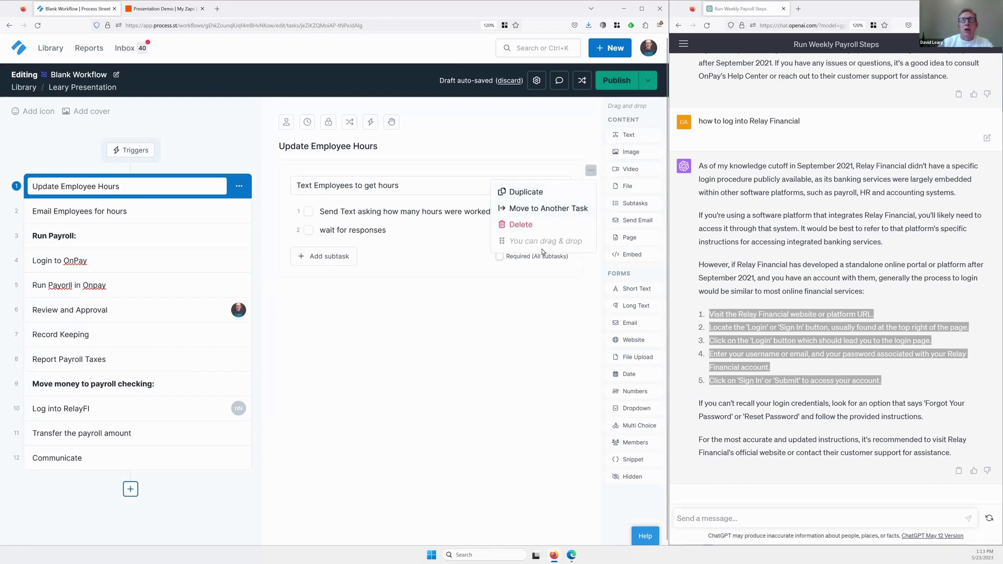
pyautogui.click(526, 195)
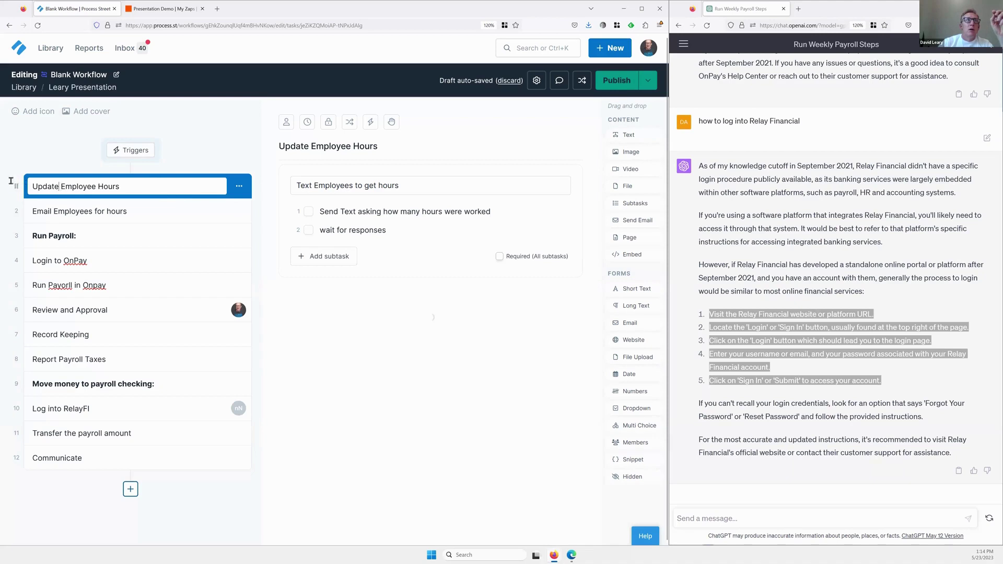
# Rename the first task from 'Update Employee Hours' to 'Text Employees for Hours'.
pyautogui.hotkey('shift', 'Home')
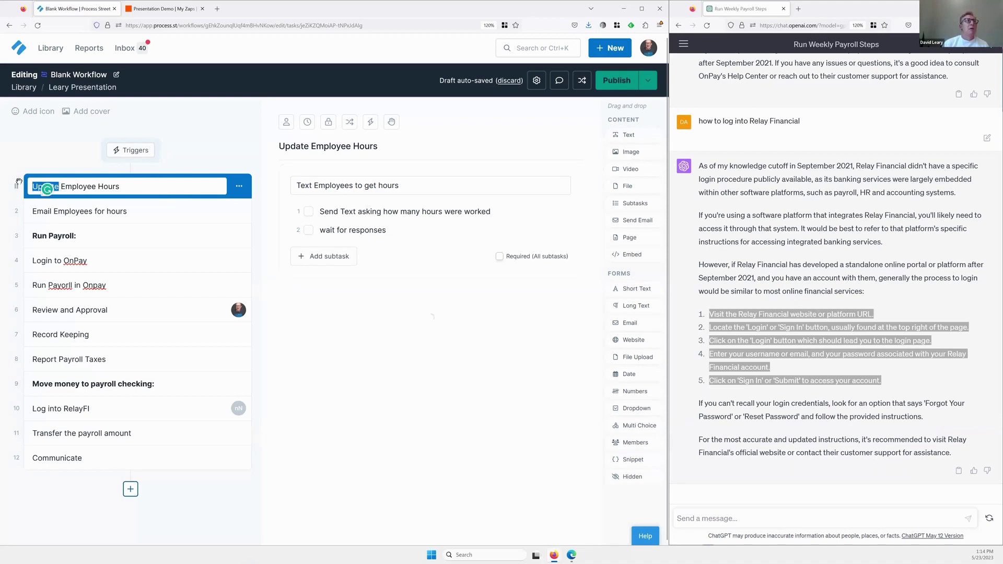
pyautogui.write('Text')
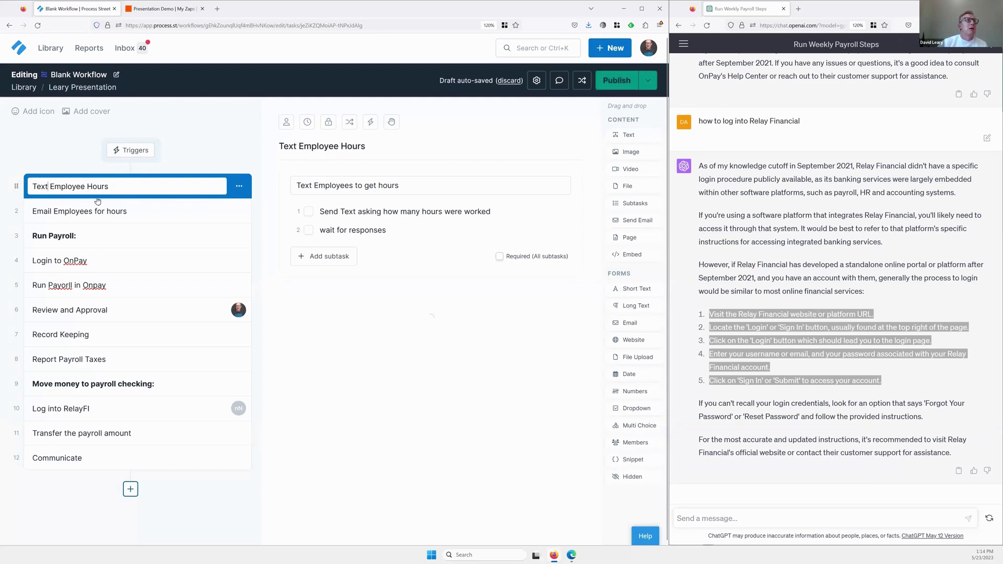
pyautogui.press('Right')
pyautogui.press('Right')
pyautogui.press('Right')
pyautogui.press('Right')
pyautogui.press('Right')
pyautogui.press('Right')
pyautogui.press('Right')
pyautogui.press('Right')
pyautogui.press('Right')
pyautogui.write('s fo')
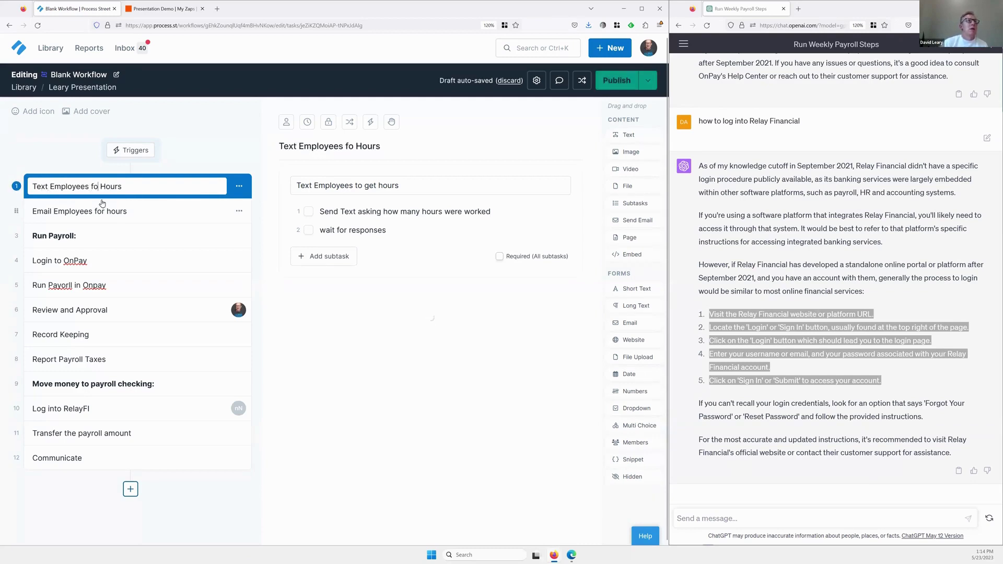
pyautogui.write('r')
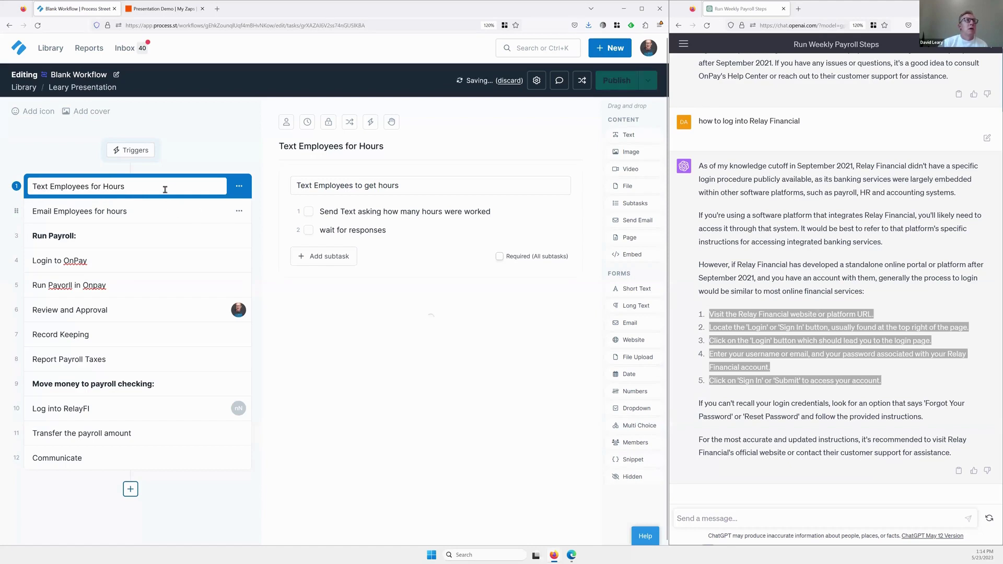
pyautogui.press('Down')
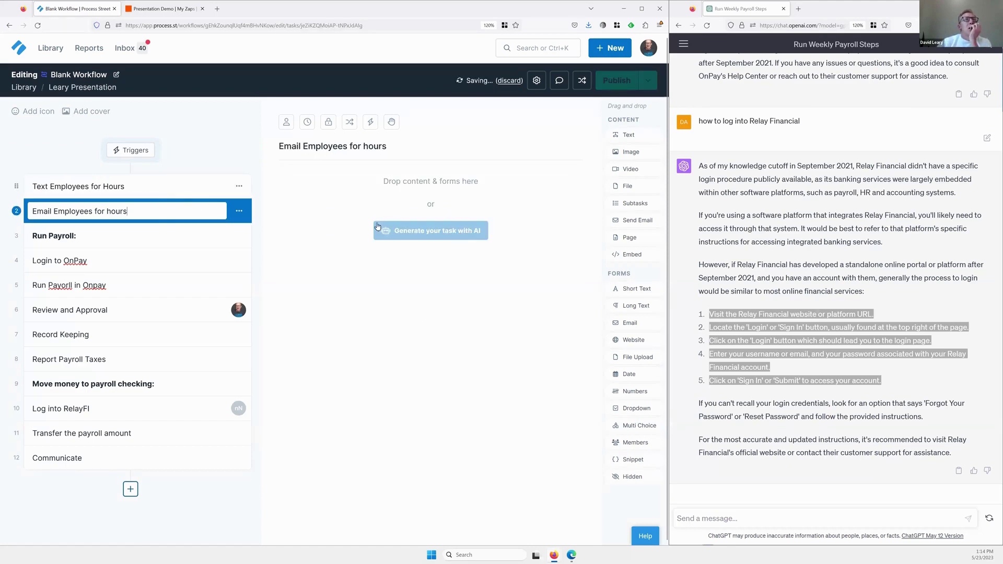
pyautogui.press('Up')
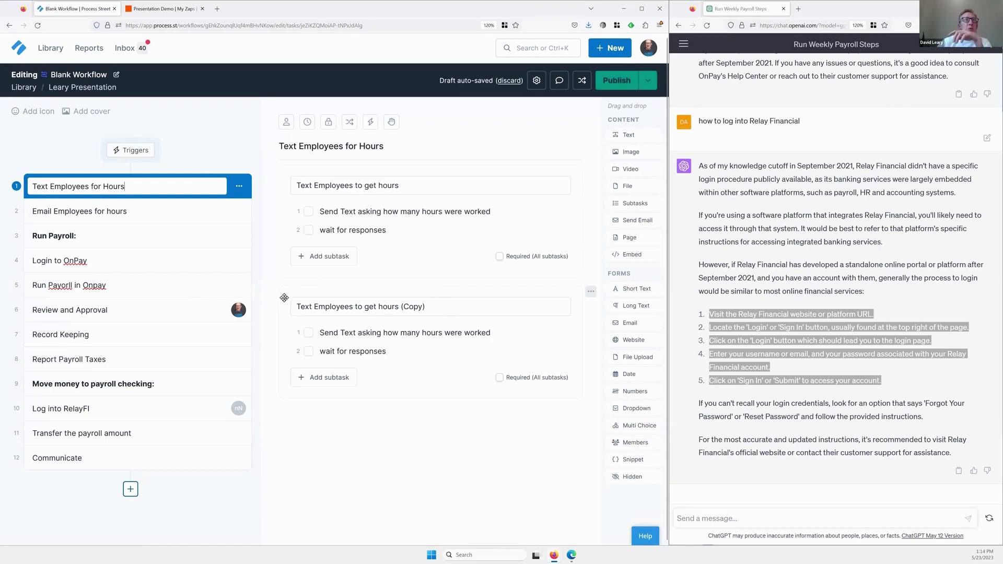
# Move the copied subtasks block into the Email Employees for hours task.
pyautogui.moveTo(284, 298); pyautogui.dragTo(590, 295)
pyautogui.click(591, 291)
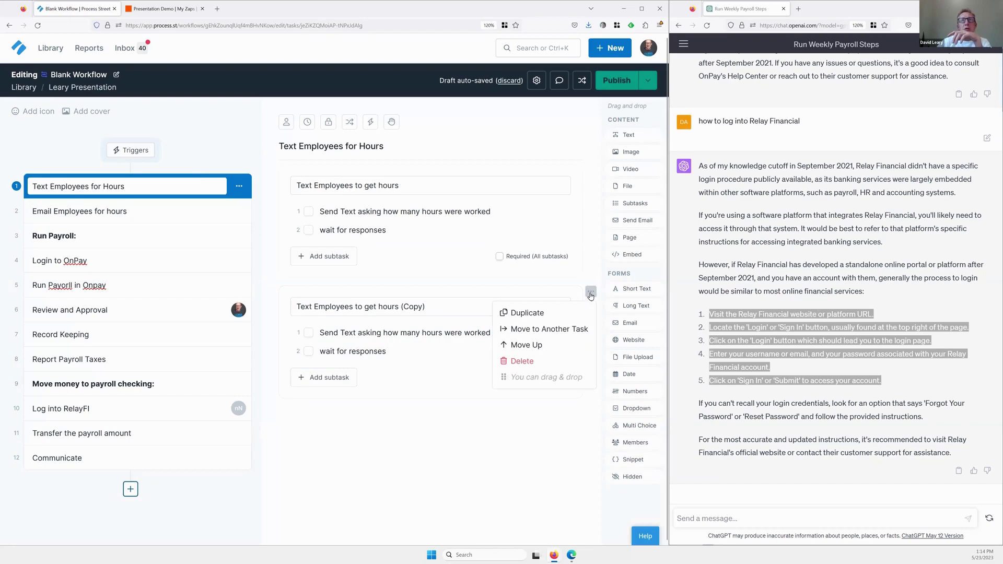
pyautogui.click(542, 329)
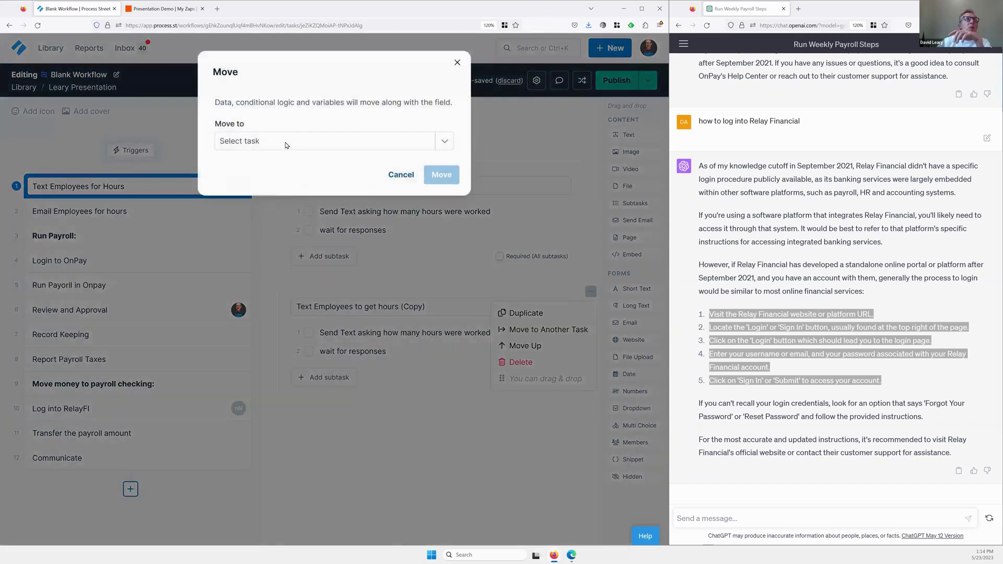
pyautogui.click(285, 145)
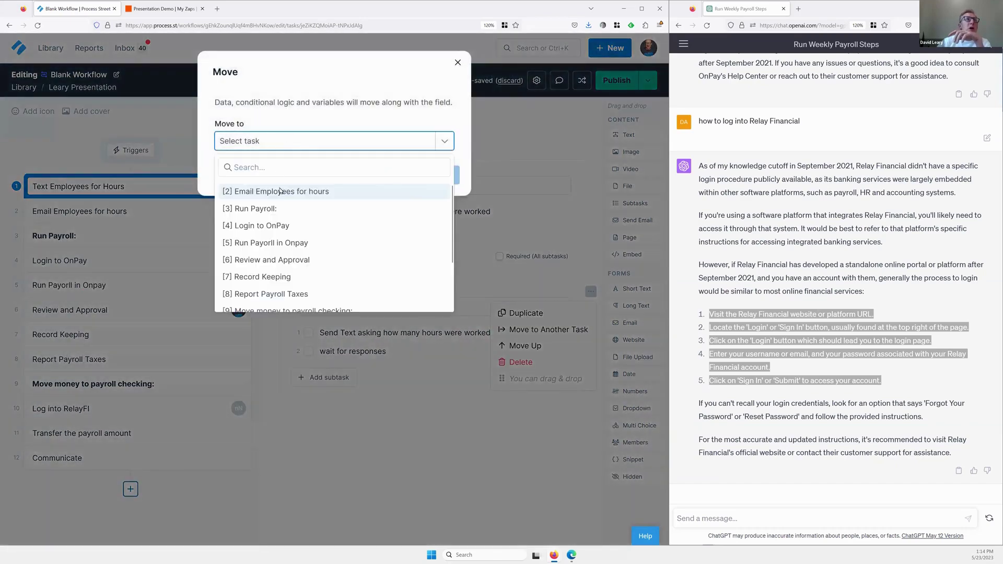
pyautogui.click(418, 196)
pyautogui.click(441, 176)
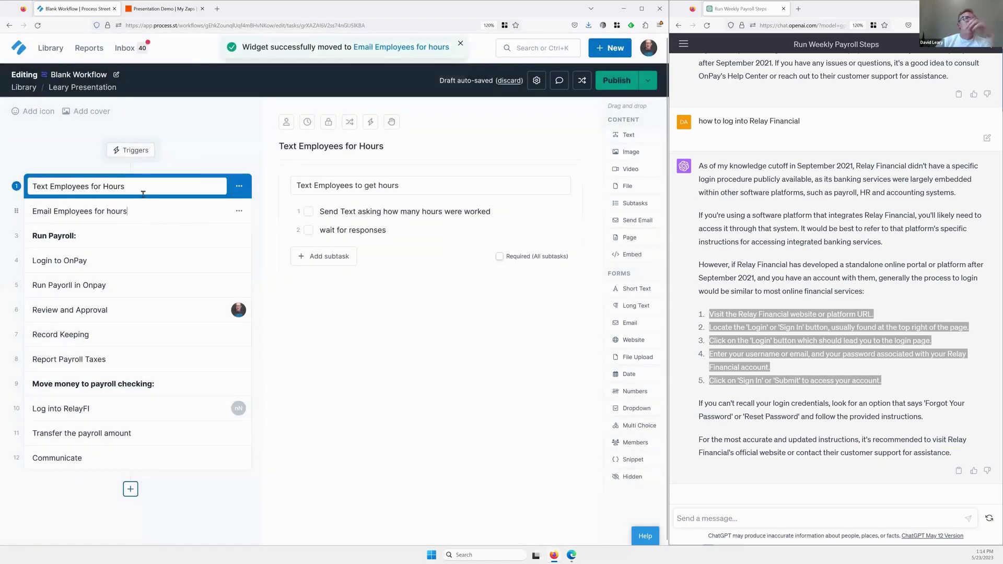
pyautogui.click(148, 211)
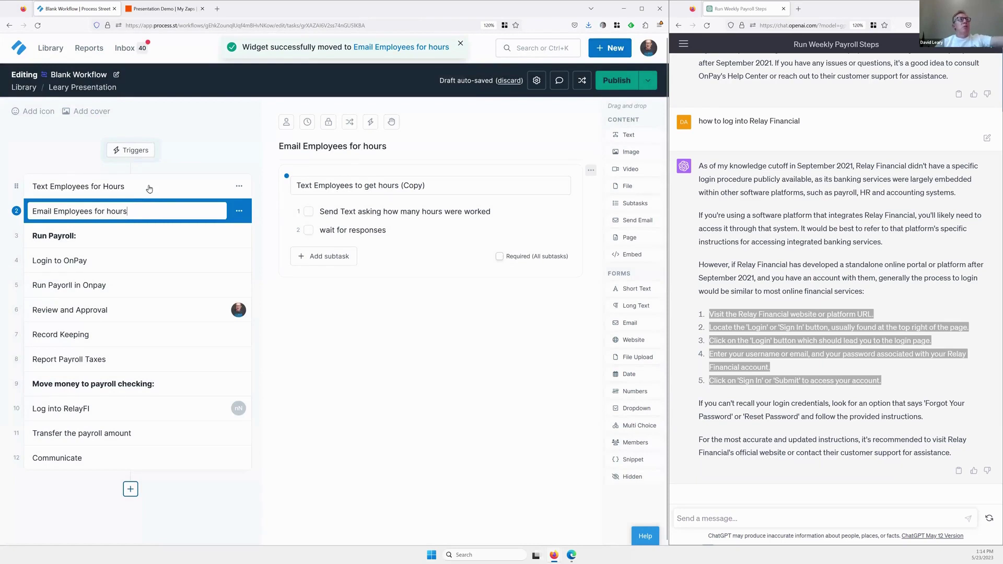
pyautogui.click(181, 187)
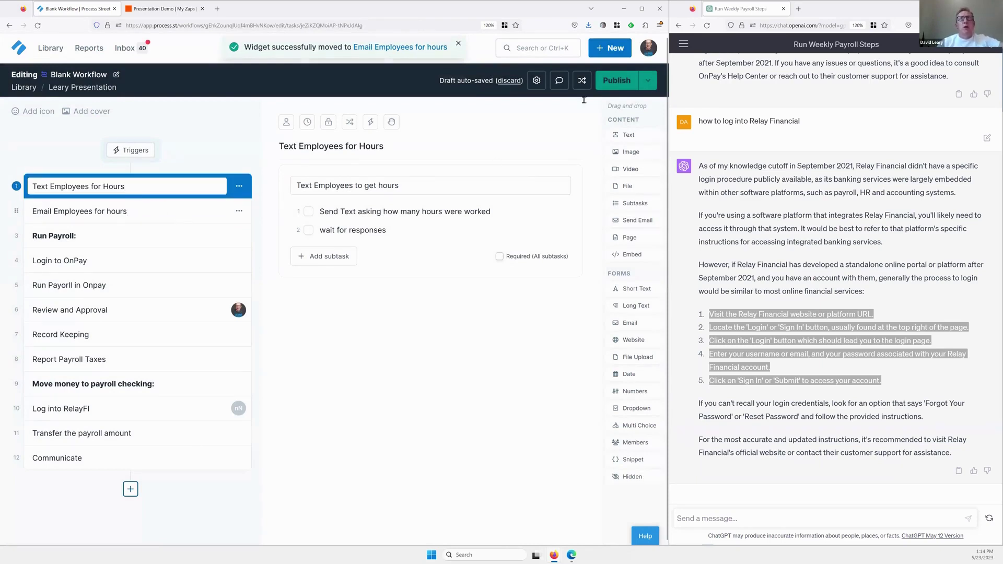
# Publish the workflow, updating the one running workflow, then advance the slideshow to Poll Question #3.
pyautogui.click(110, 211)
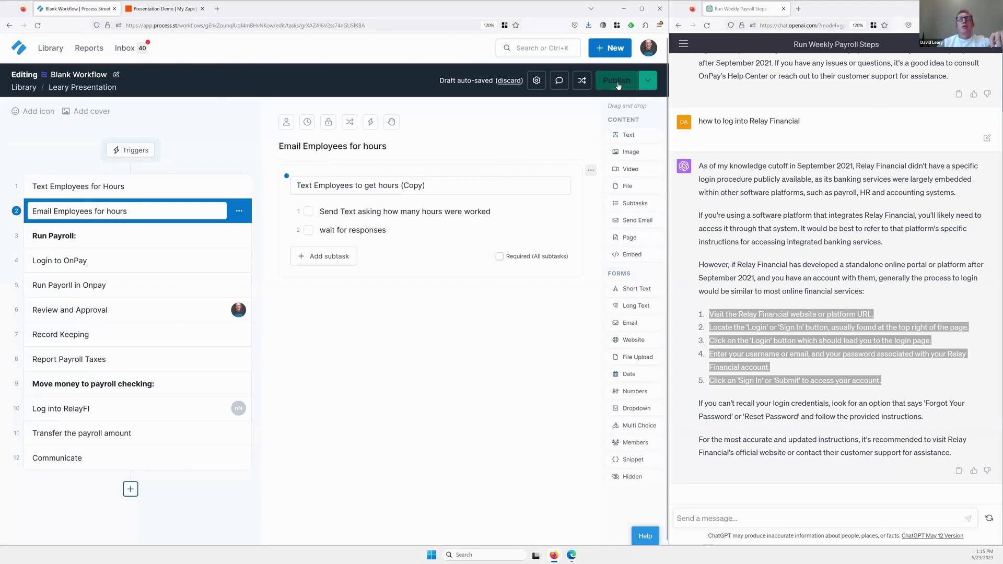
pyautogui.click(617, 80)
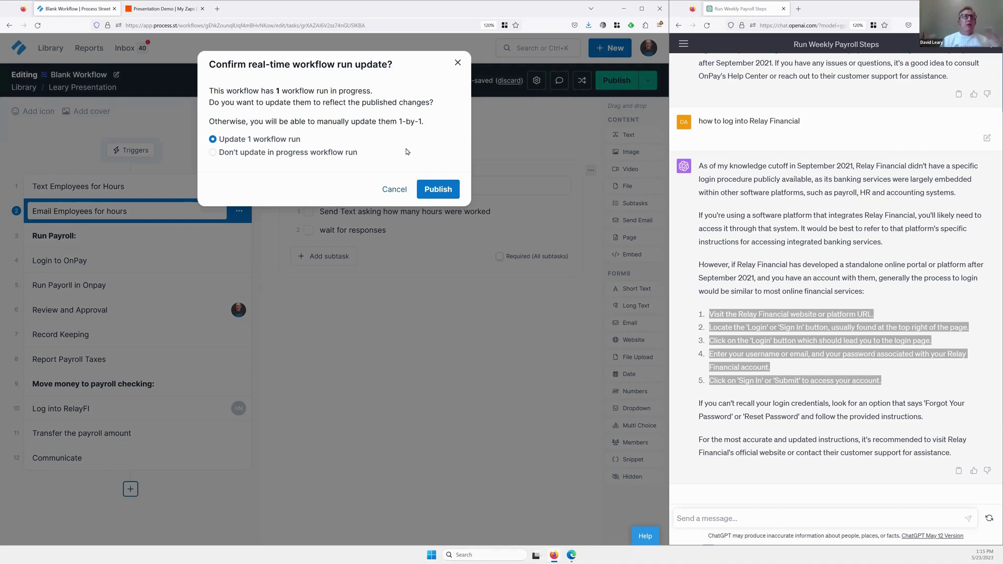
pyautogui.click(431, 190)
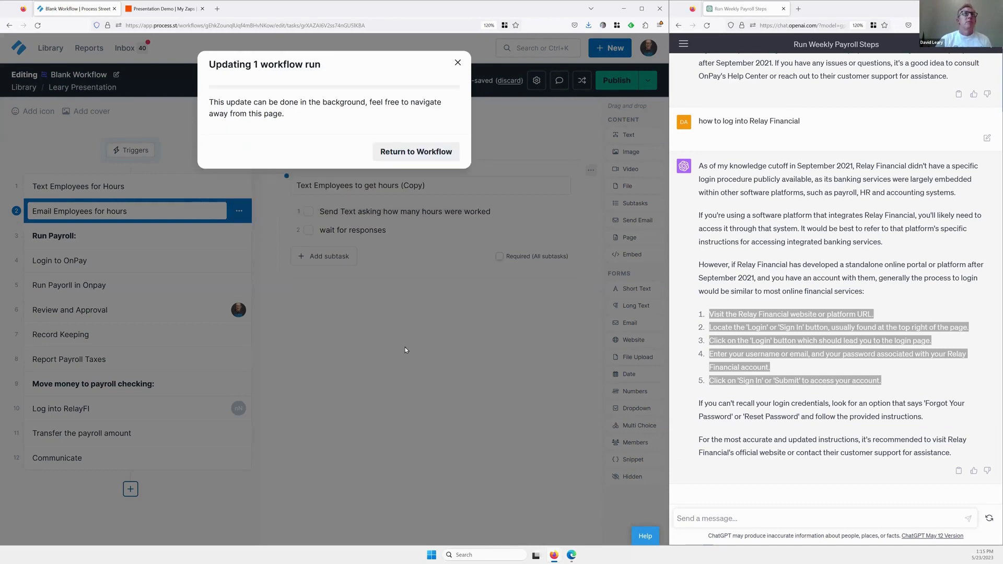
pyautogui.click(400, 153)
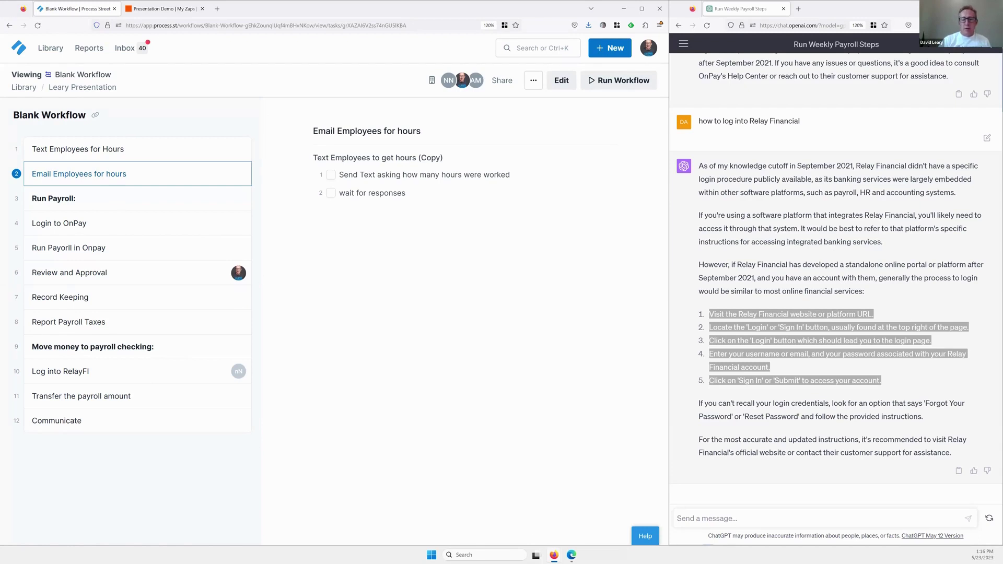
pyautogui.hotkey('alt', 'Tab')
pyautogui.press('Right')
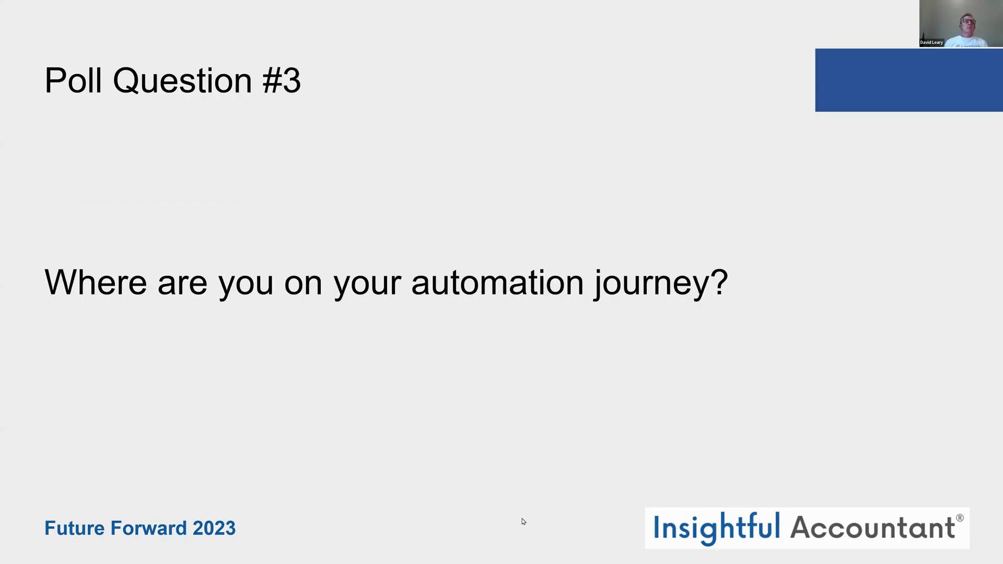
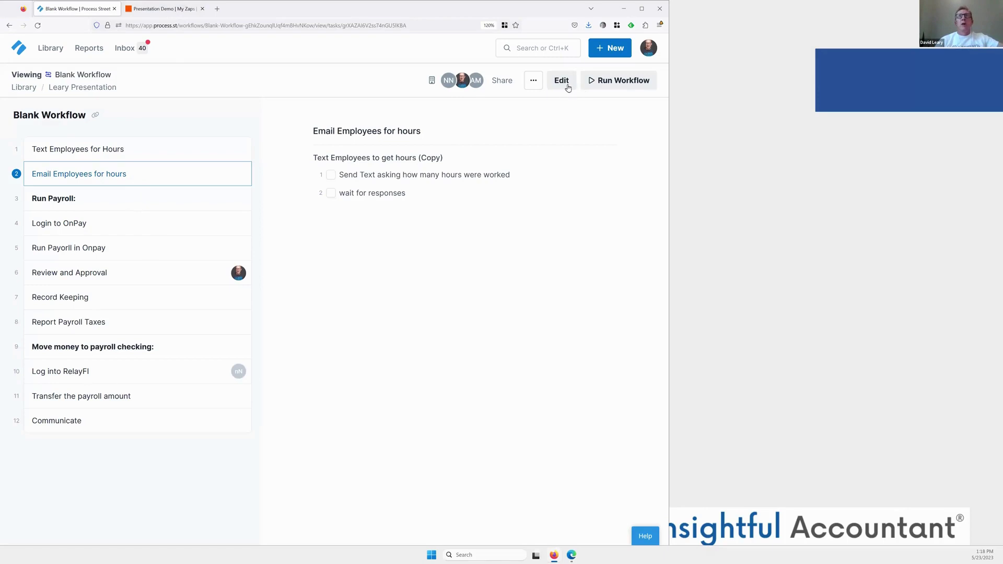
# In edit mode, add an Email form field labelled 'Send Email to employees' below the subtasks.
pyautogui.click(567, 87)
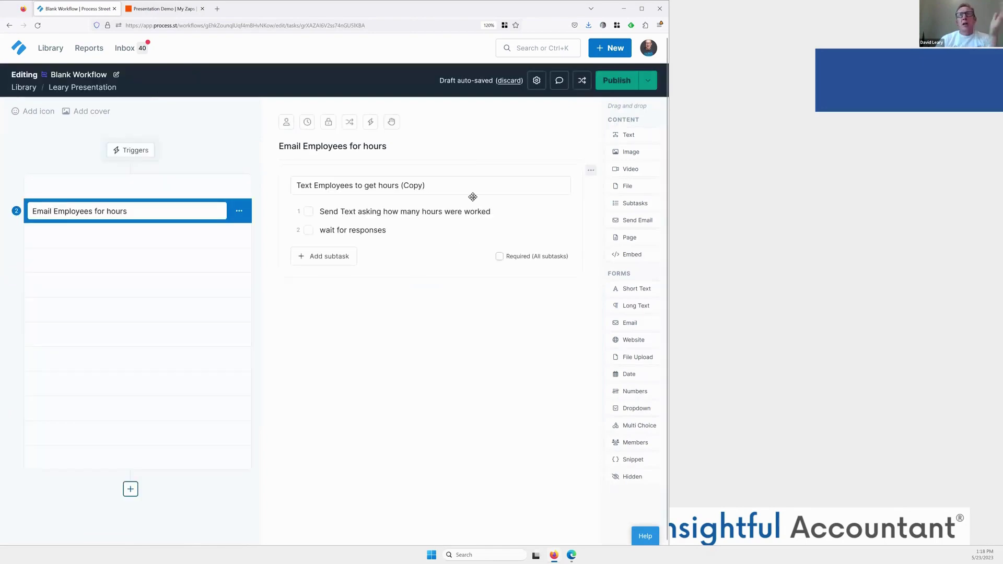
pyautogui.click(633, 321)
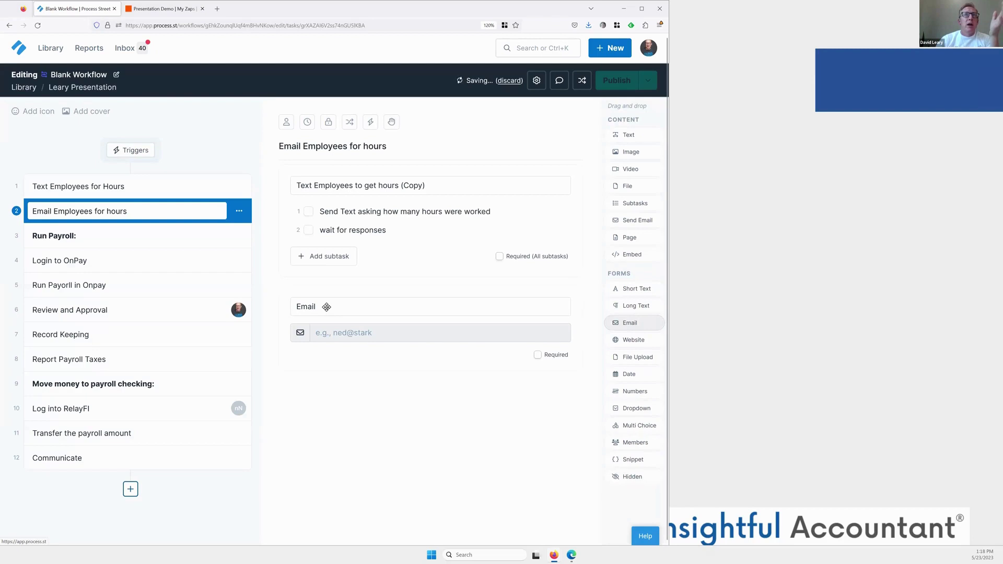
pyautogui.moveTo(326, 307); pyautogui.dragTo(287, 308)
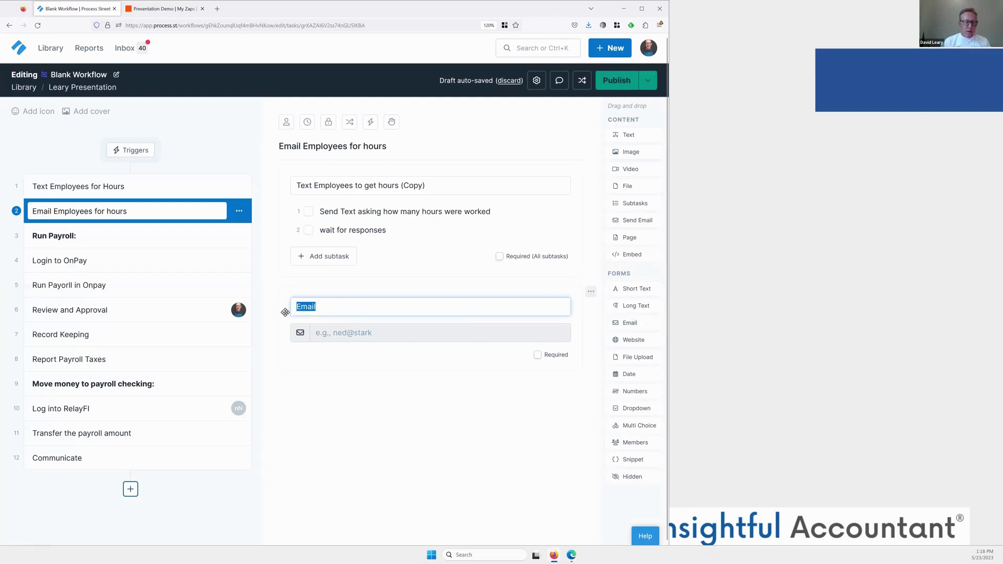
pyautogui.write('Send Em')
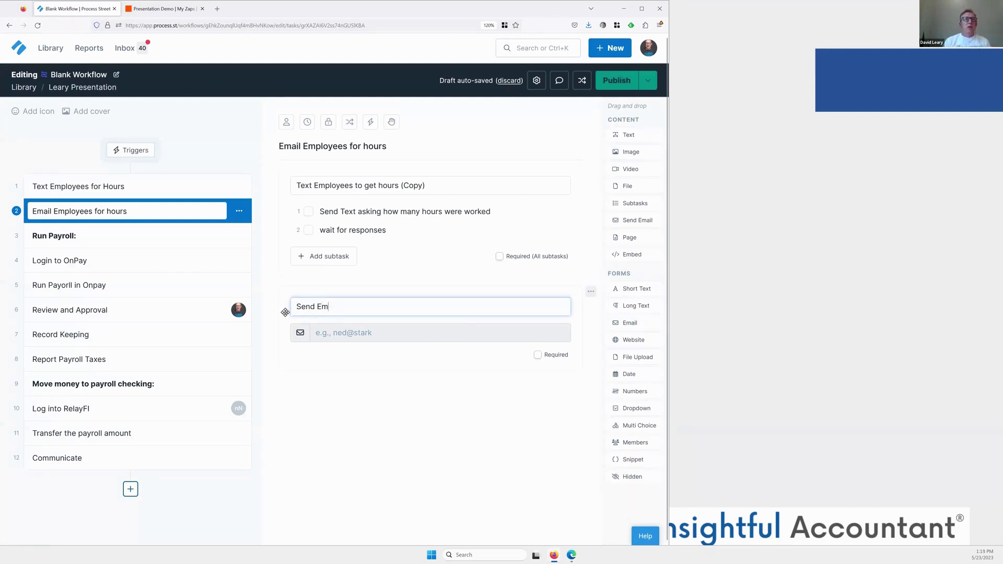
pyautogui.write('ail to employ')
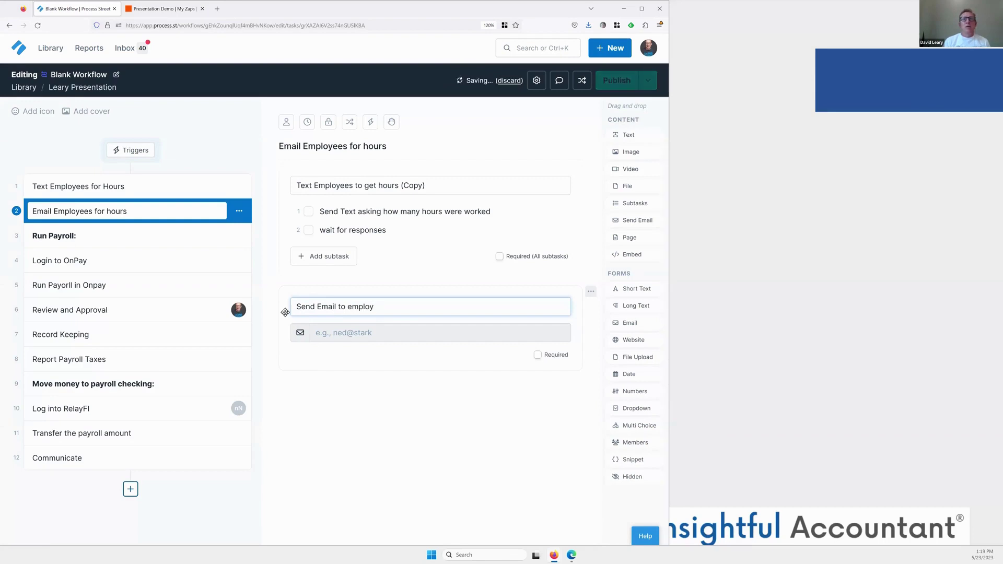
pyautogui.write('ees')
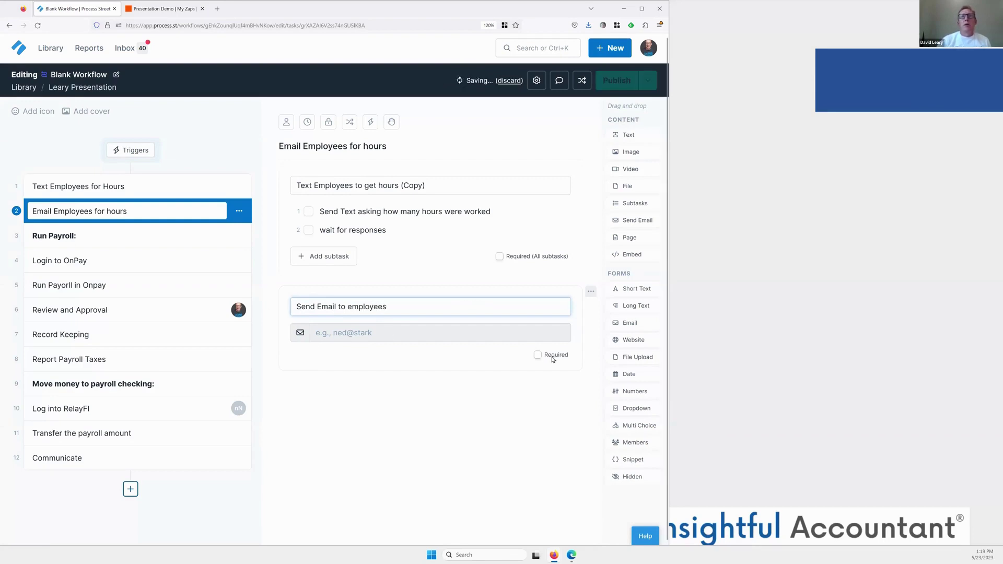
pyautogui.click(590, 293)
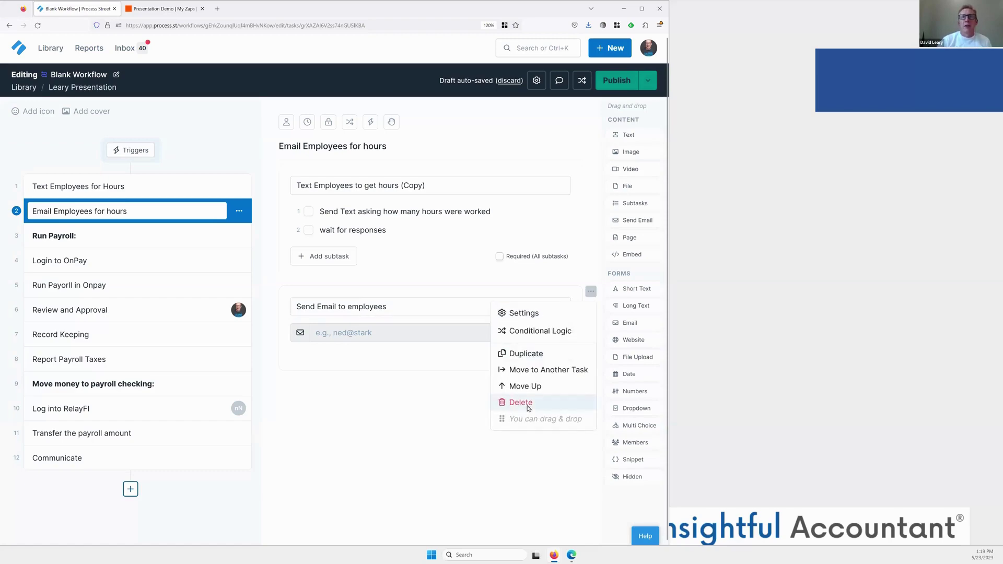
# Replace the Email field with a Send Email block addressed to the employee's e-mail address.
pyautogui.click(522, 403)
pyautogui.click(409, 113)
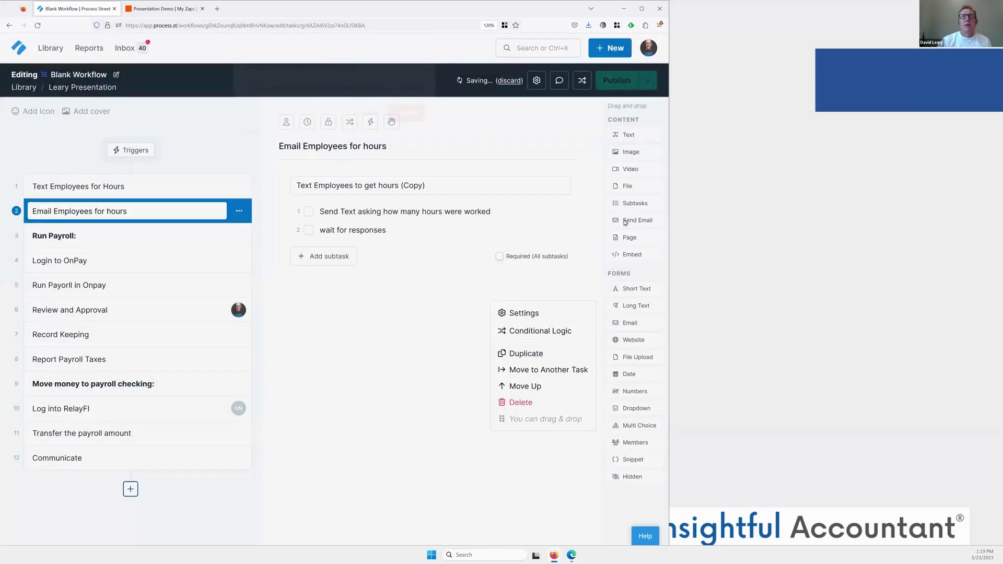
pyautogui.moveTo(638, 220); pyautogui.dragTo(424, 305)
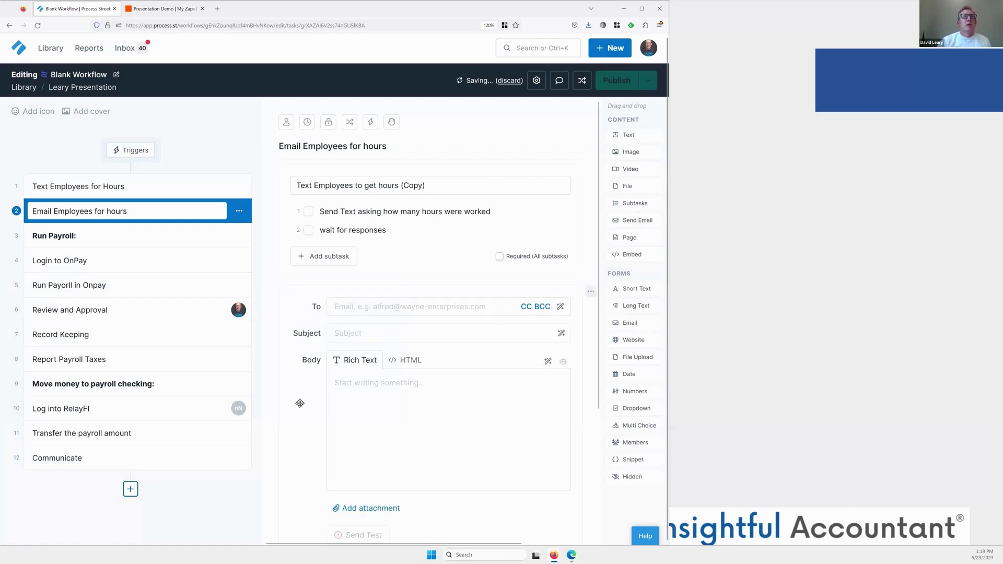
pyautogui.click(342, 310)
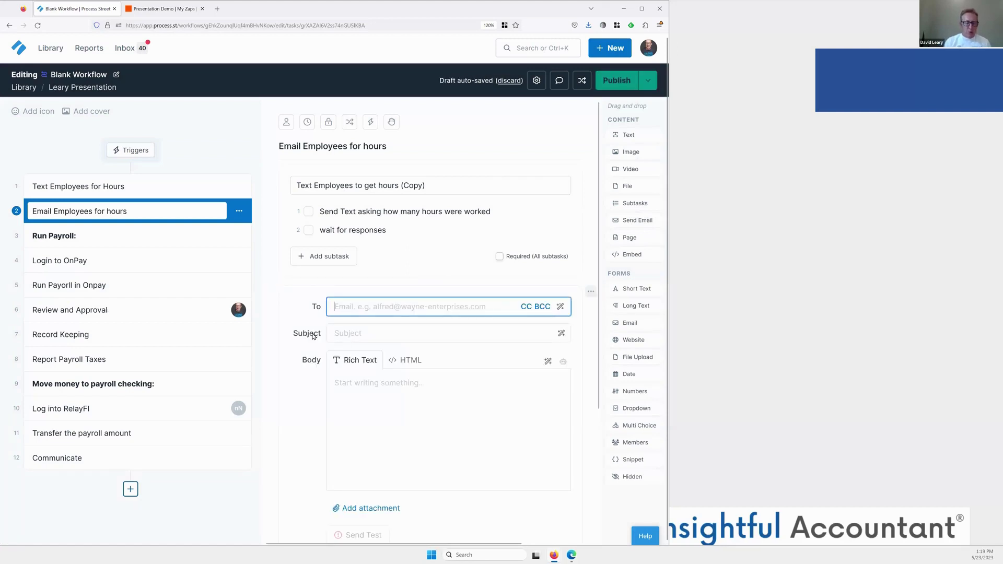
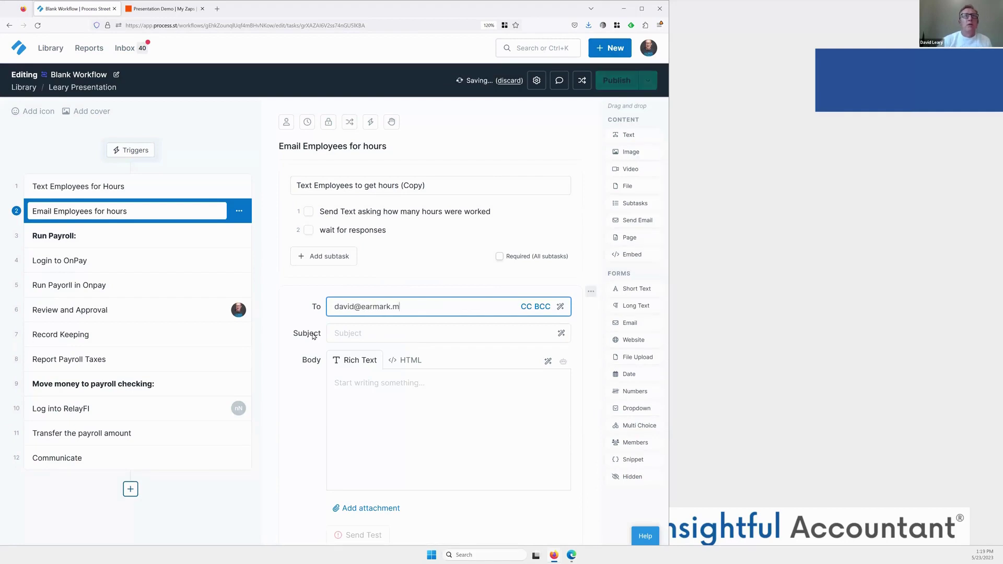
# Set the email subject to 'What were your hours last week.'.
pyautogui.scroll(-1, 394, 345)
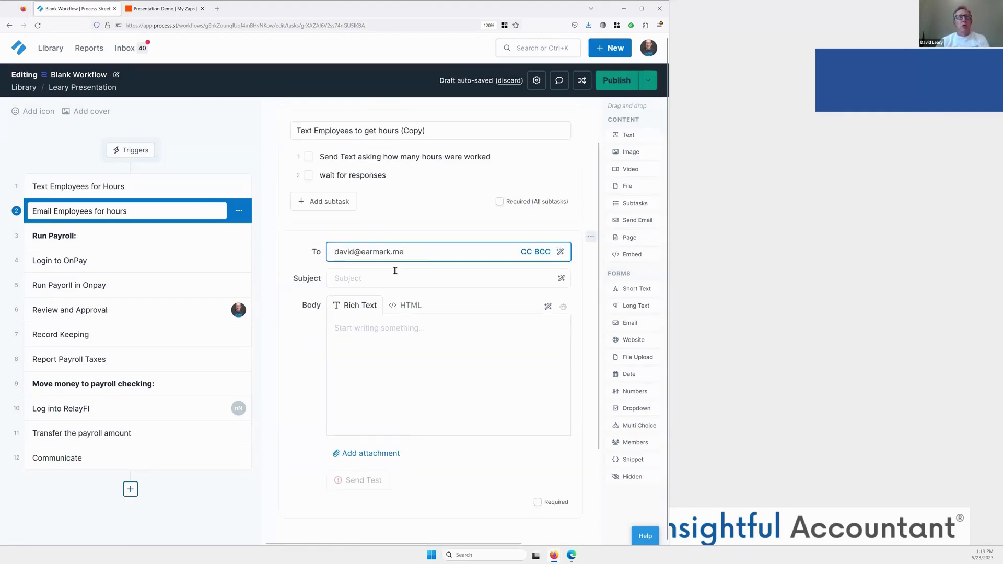
pyautogui.scroll(-1, 393, 275)
pyautogui.click(393, 225)
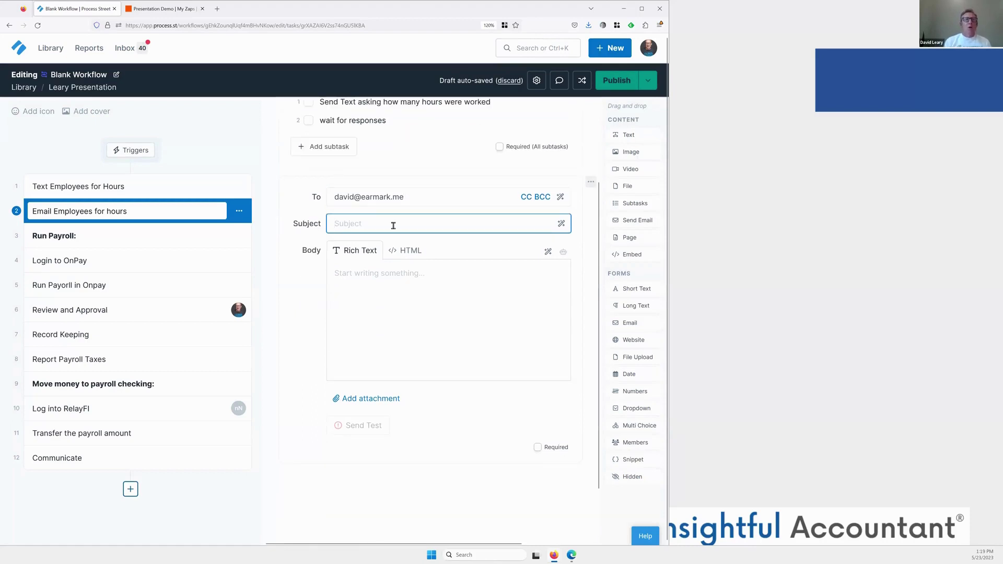
pyautogui.write('What were your hours lst we')
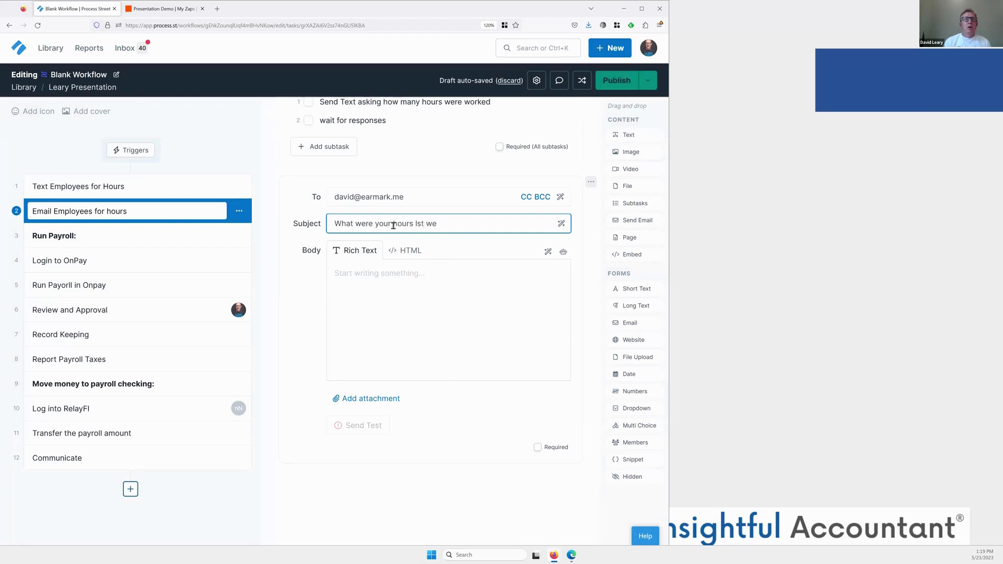
pyautogui.press('BackSpace')
pyautogui.press('BackSpace')
pyautogui.press('BackSpace')
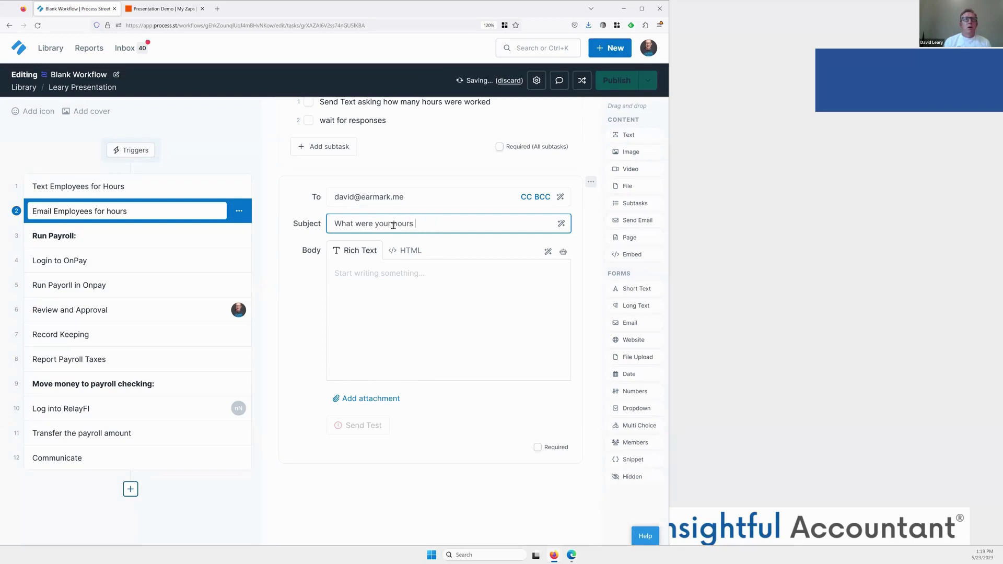
pyautogui.write('last week.')
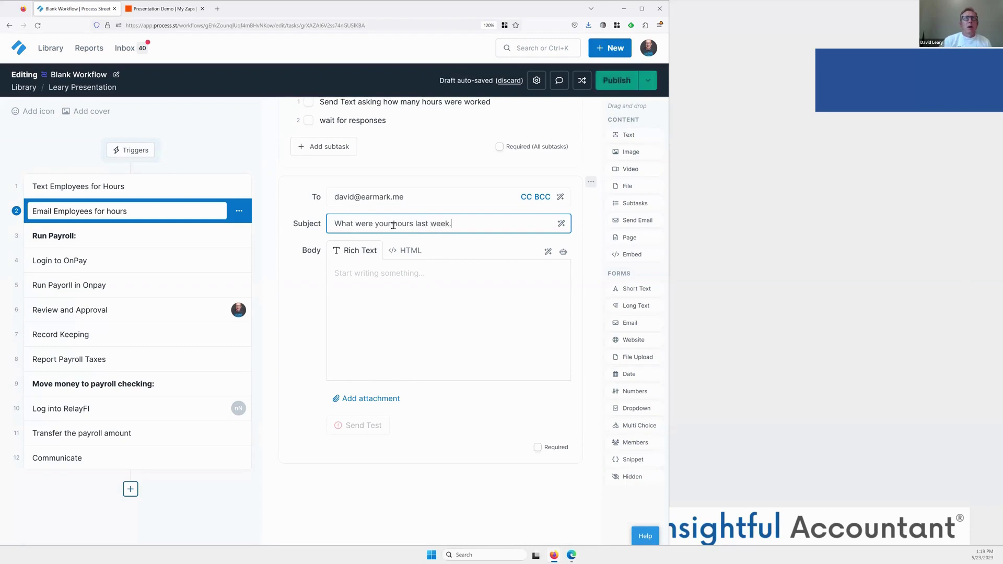
# Write the body 'Please rply back w/ your hours worked.', send a test, and mark it required.
pyautogui.click(381, 287)
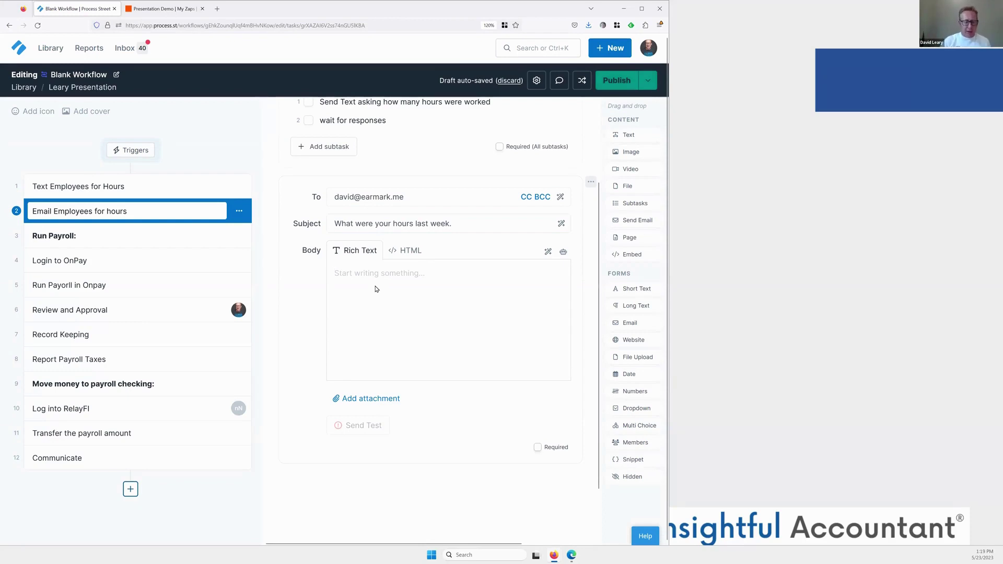
pyautogui.write('Please rp')
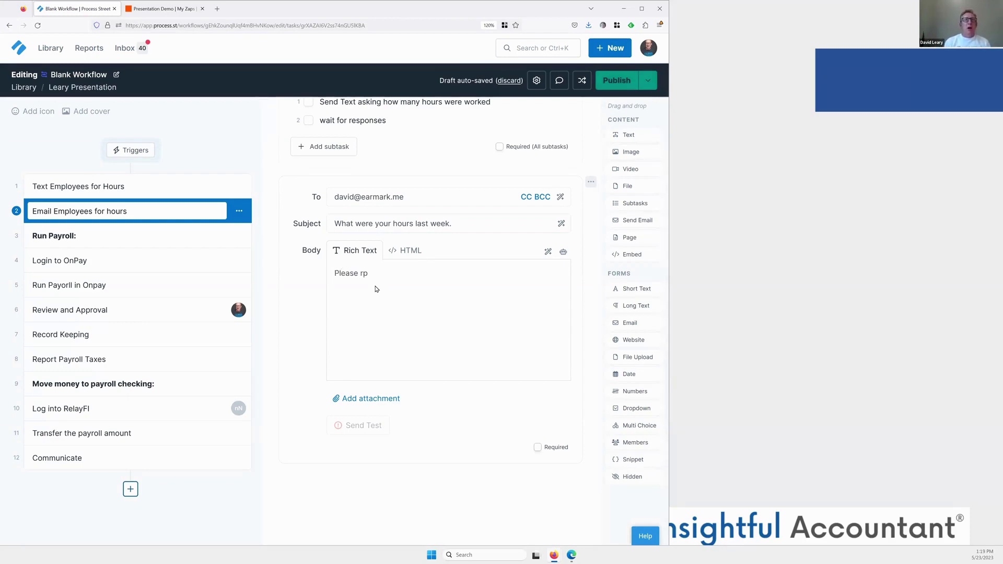
pyautogui.write('ly')
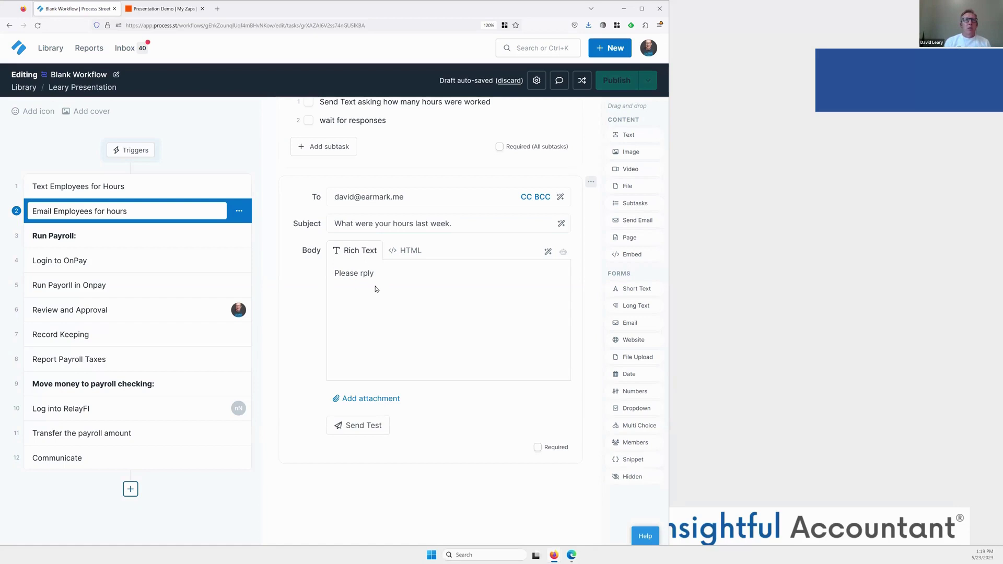
pyautogui.write(' back w/ your')
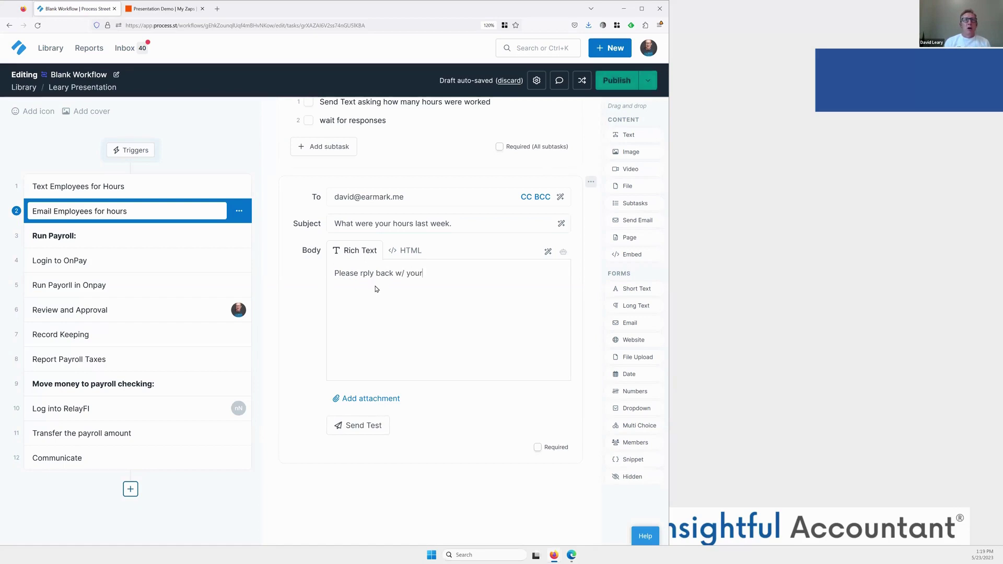
pyautogui.write(' hours worked.')
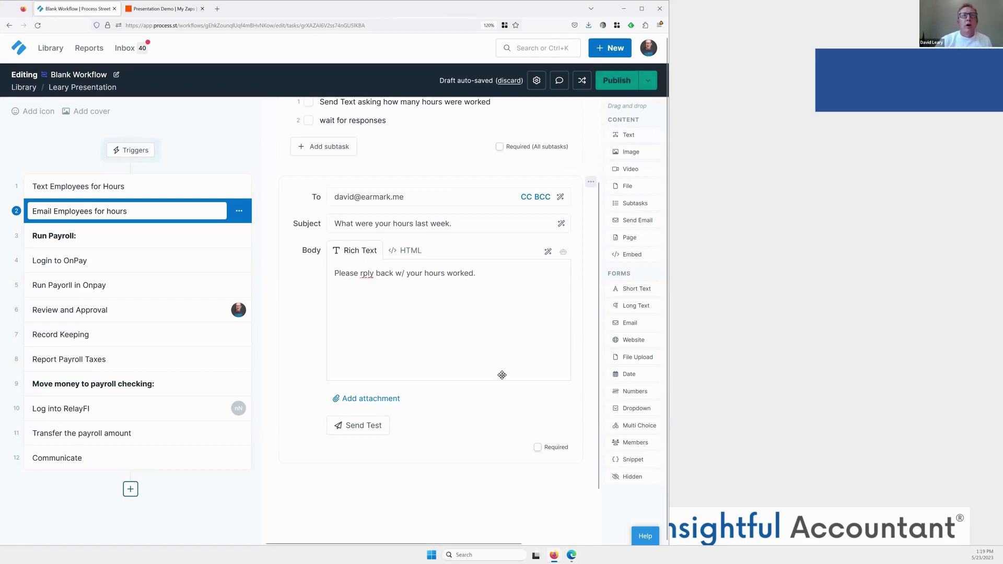
pyautogui.scroll(-1, 502, 374)
pyautogui.click(356, 368)
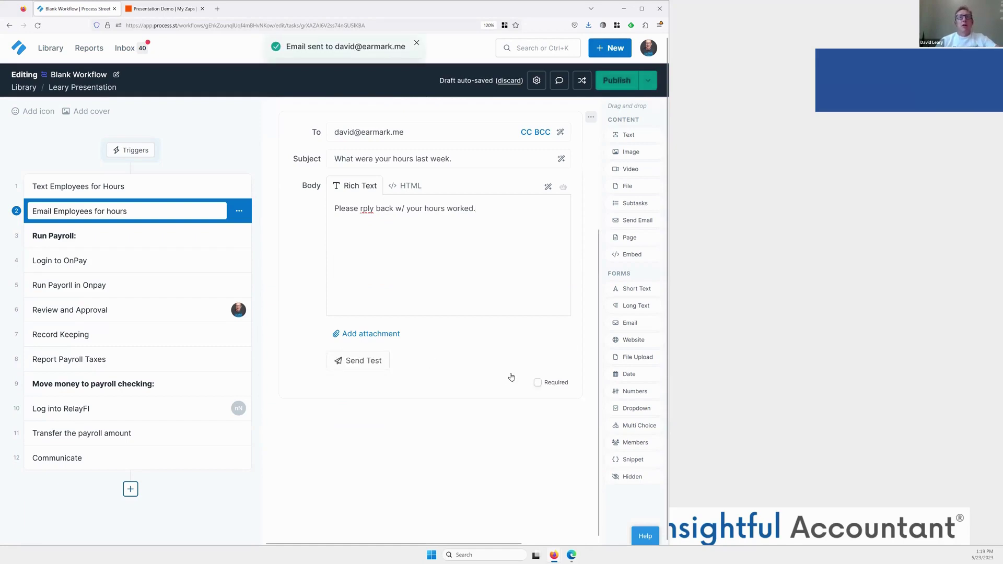
pyautogui.click(537, 383)
# Delete the 'wait for responses' subtask and change the other to 'Send email asking how many hours were worked'.
pyautogui.scroll(3, 479, 331)
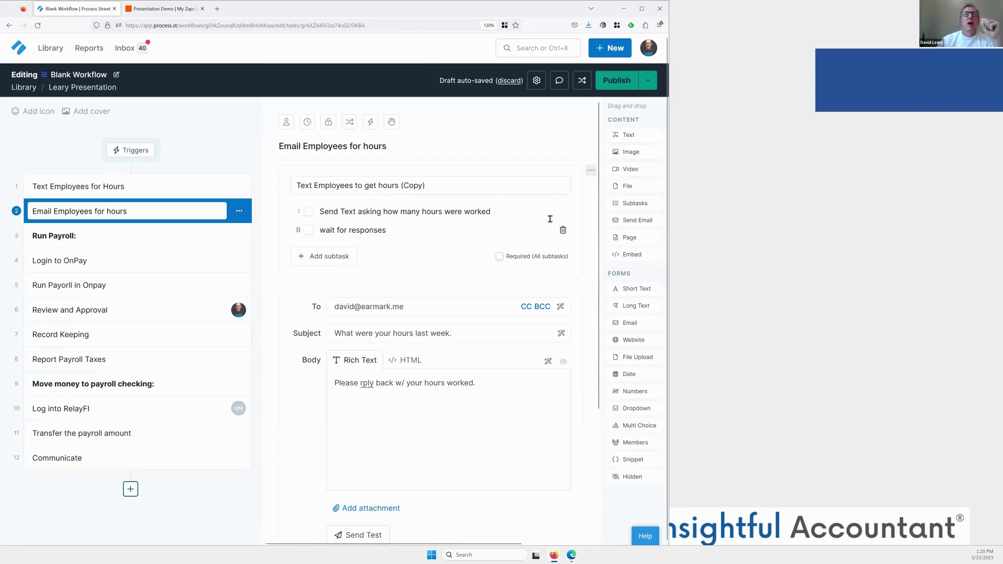
pyautogui.click(563, 231)
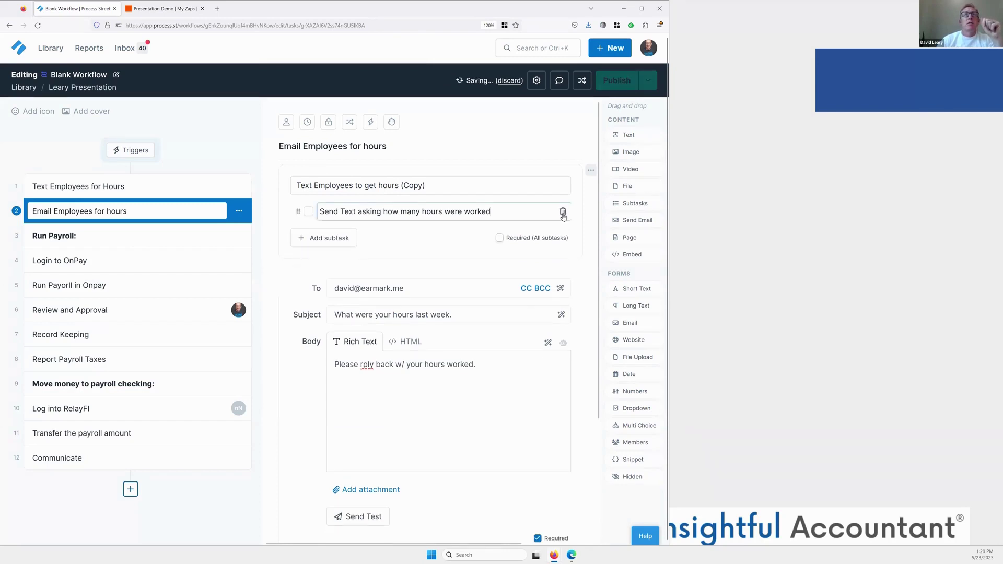
pyautogui.doubleClick(351, 208)
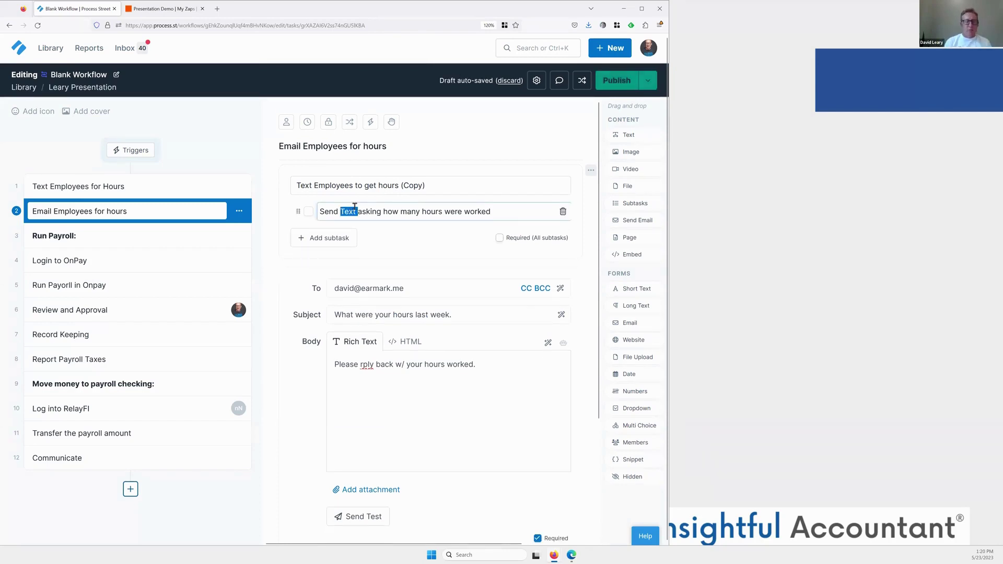
pyautogui.press('BackSpace')
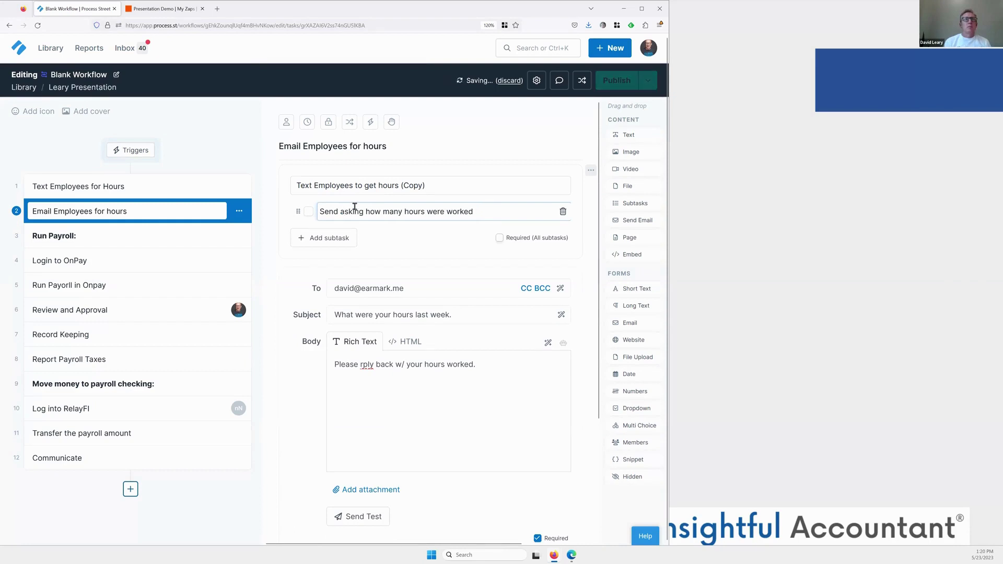
pyautogui.write('email')
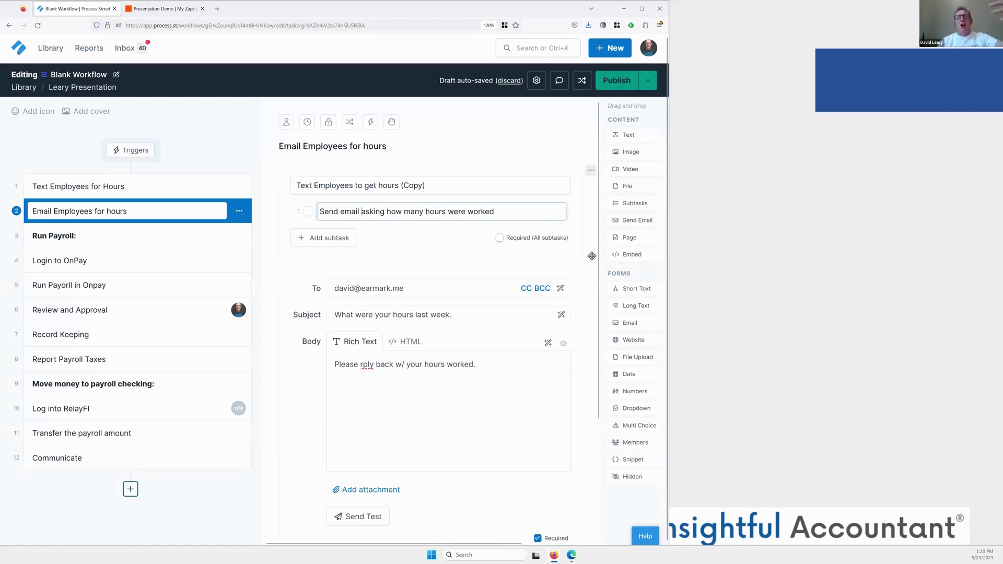
# Switch to Zapier's empty Presentation Demo folder.
pyautogui.scroll(-1, 421, 357)
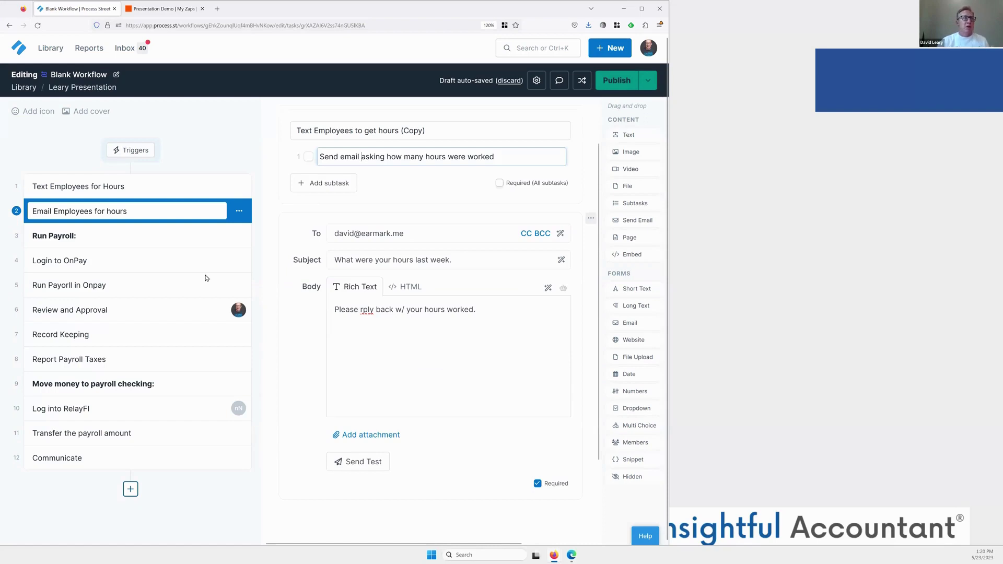
pyautogui.scroll(1, 206, 278)
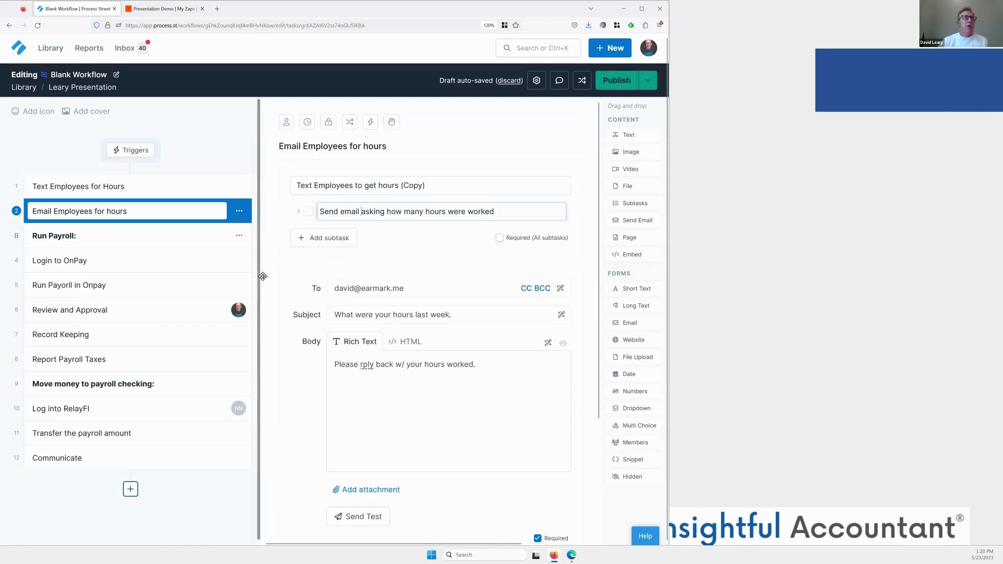
pyautogui.click(114, 181)
pyautogui.click(152, 9)
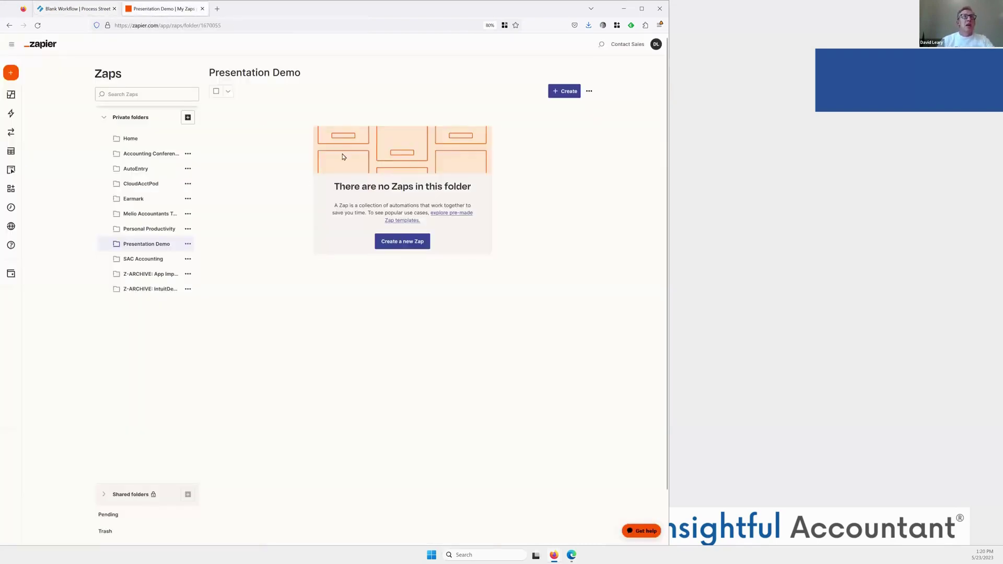
# Start a new zap with Process Street's New Task Checked trigger on the connected account.
pyautogui.click(387, 240)
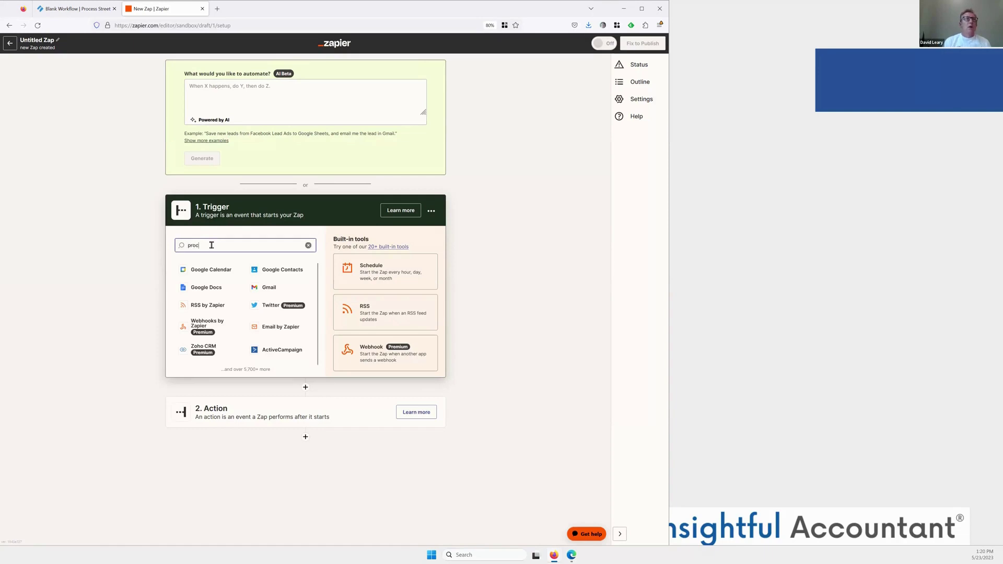
pyautogui.write('e')
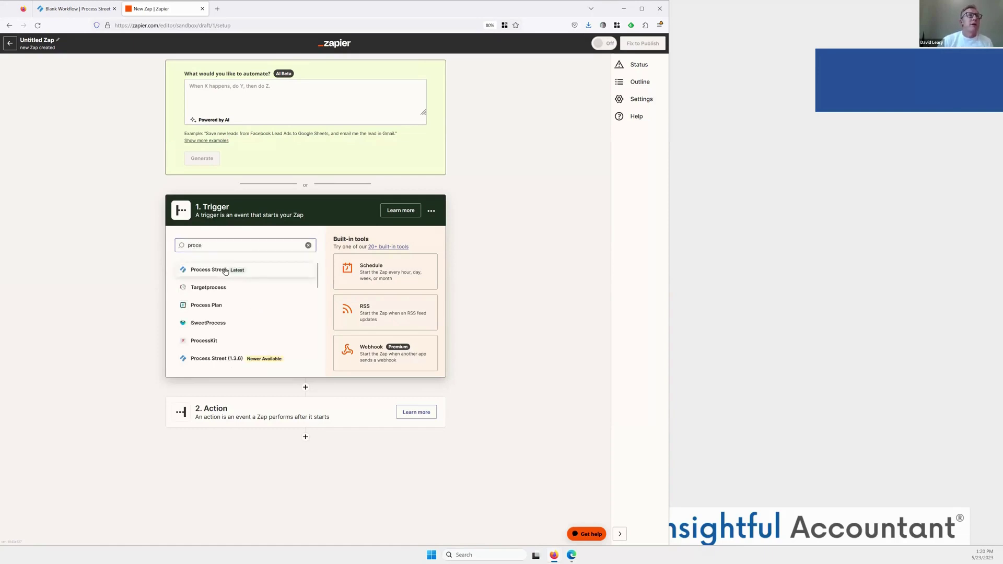
pyautogui.click(225, 270)
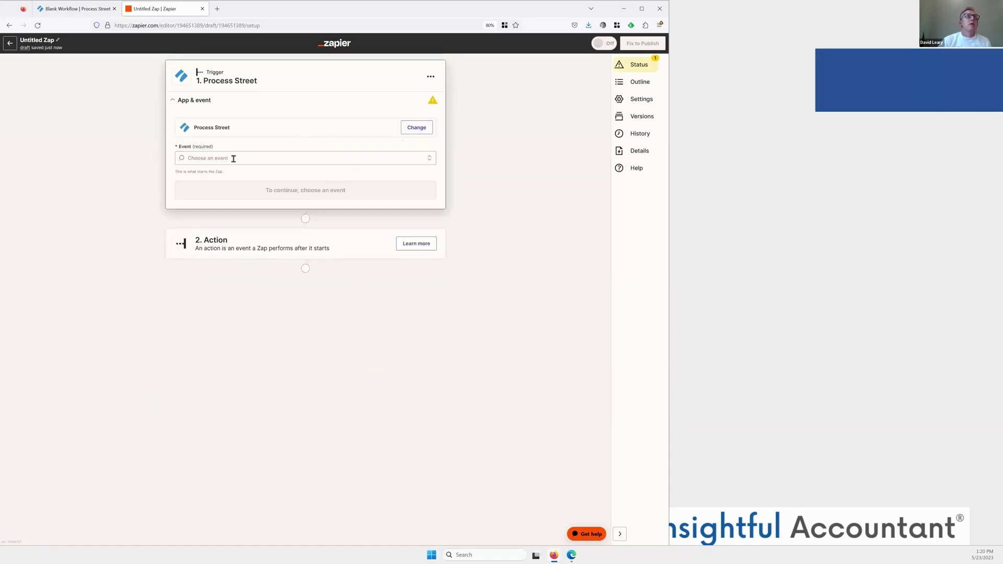
pyautogui.click(235, 158)
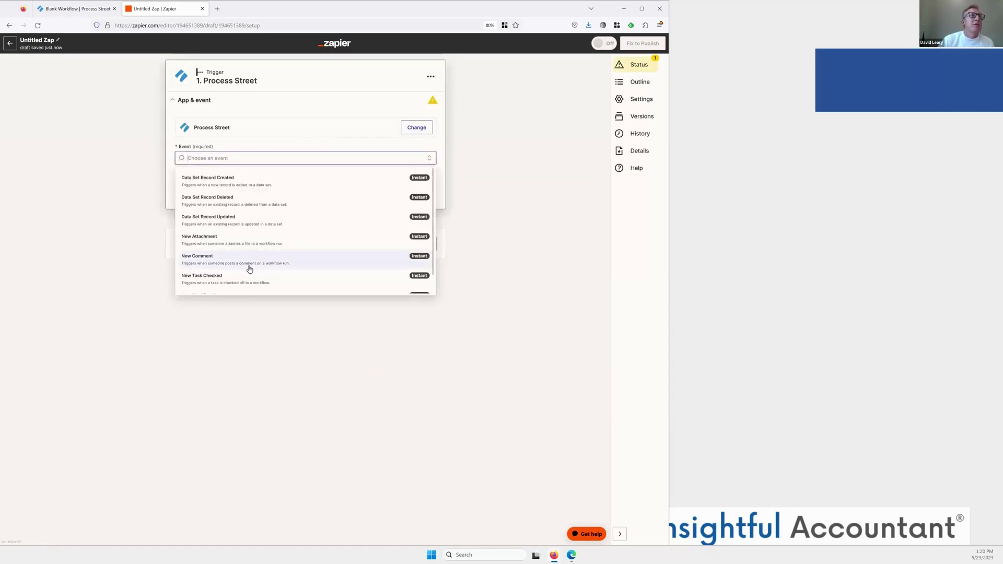
pyautogui.scroll(-1, 249, 269)
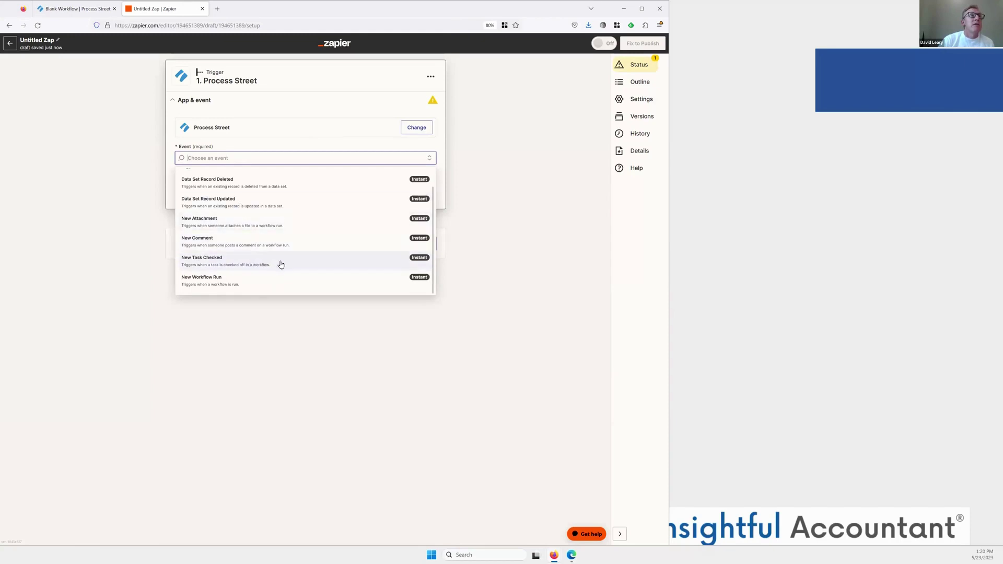
pyautogui.click(356, 266)
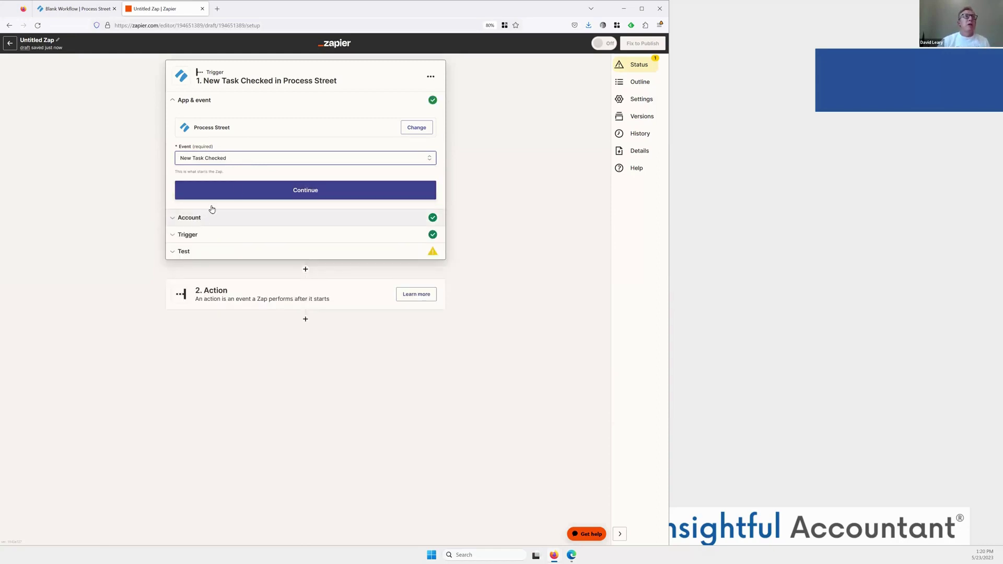
pyautogui.click(238, 191)
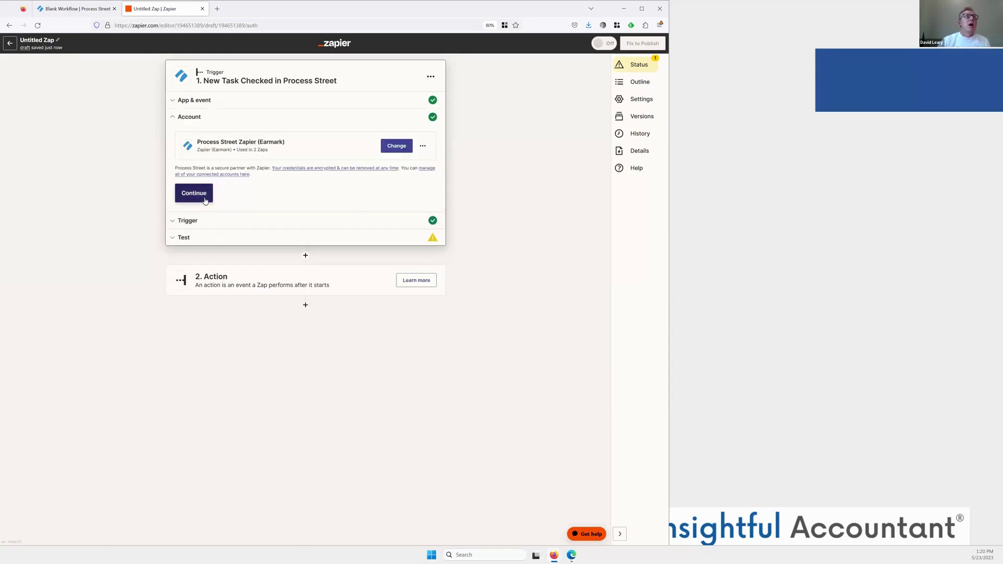
pyautogui.click(206, 198)
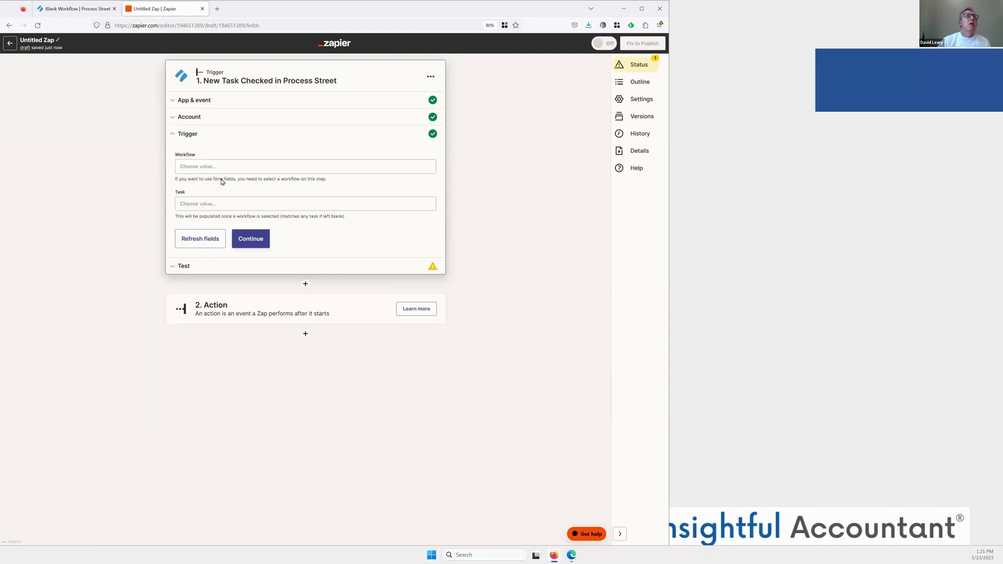
# Point the trigger at Blank Workflow's Text Employees for Hours task and test it successfully.
pyautogui.click(234, 167)
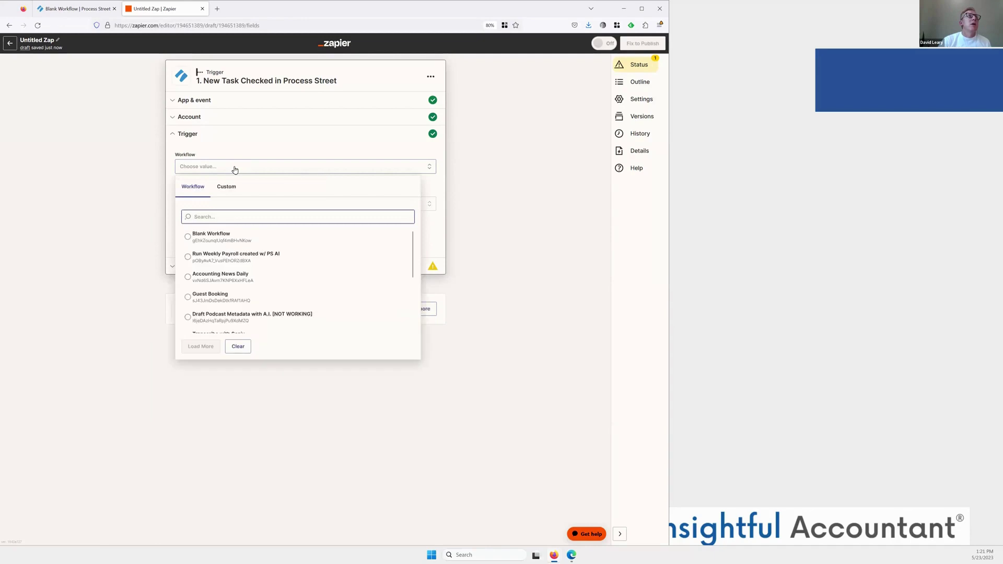
pyautogui.click(237, 241)
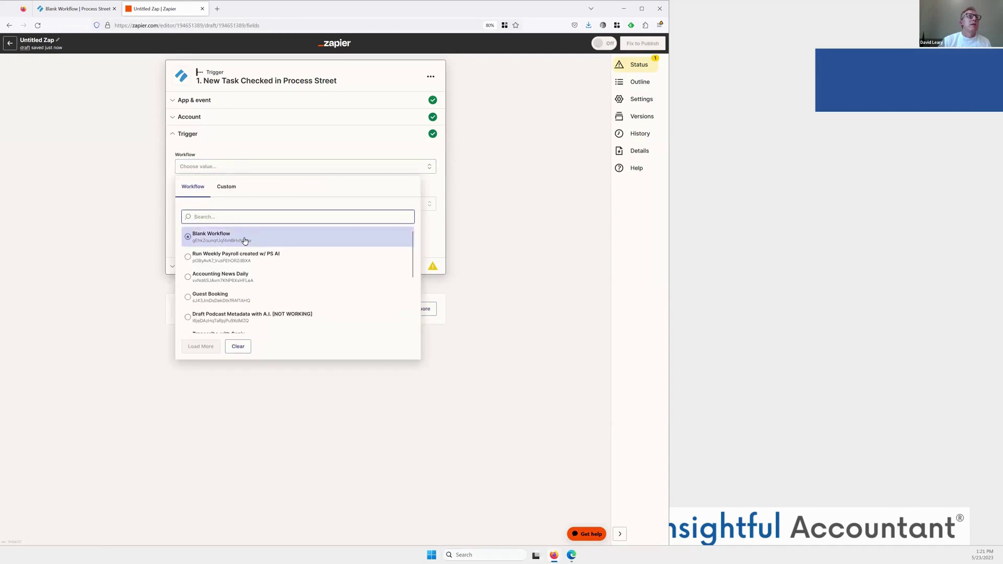
pyautogui.click(243, 240)
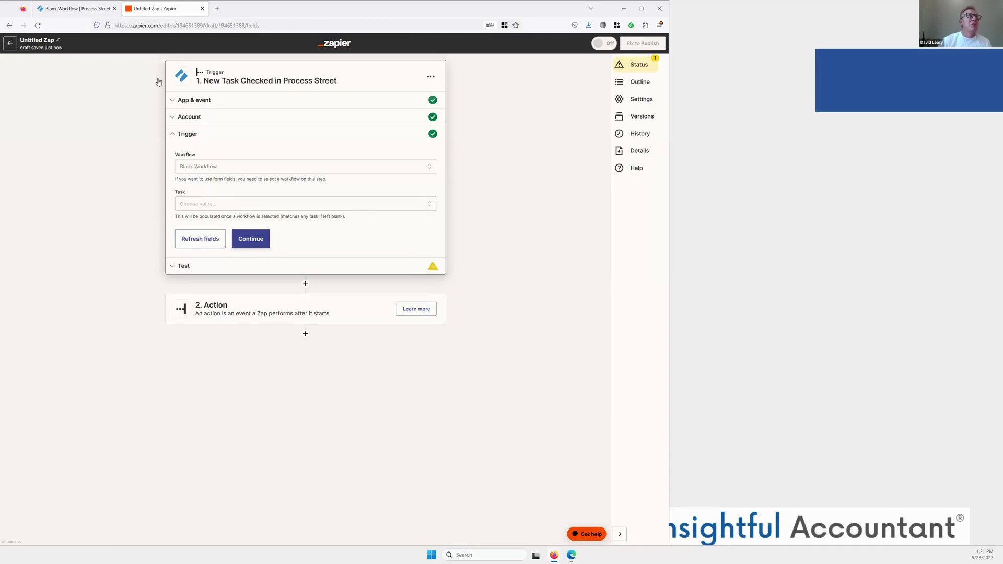
pyautogui.click(228, 203)
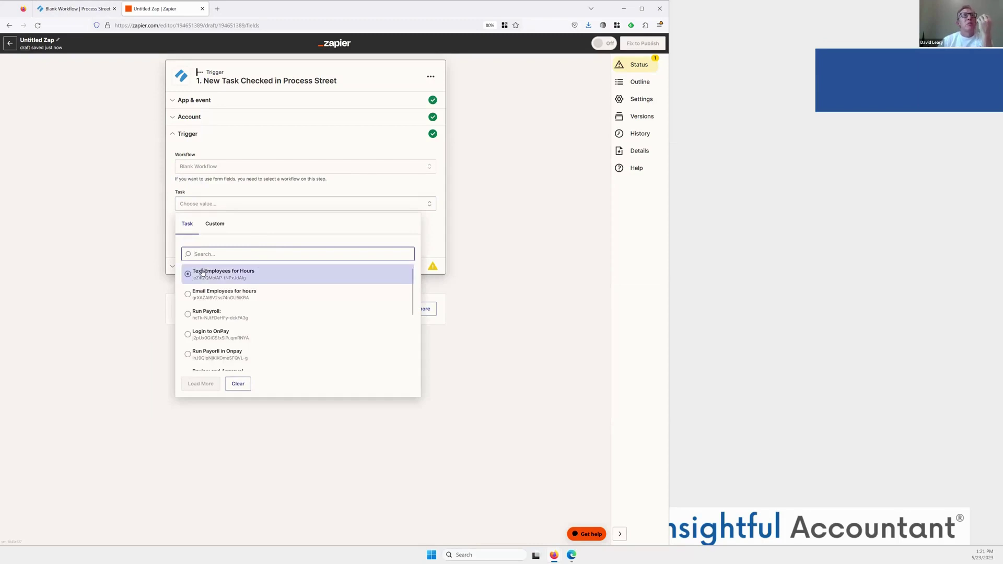
pyautogui.click(203, 271)
pyautogui.click(252, 239)
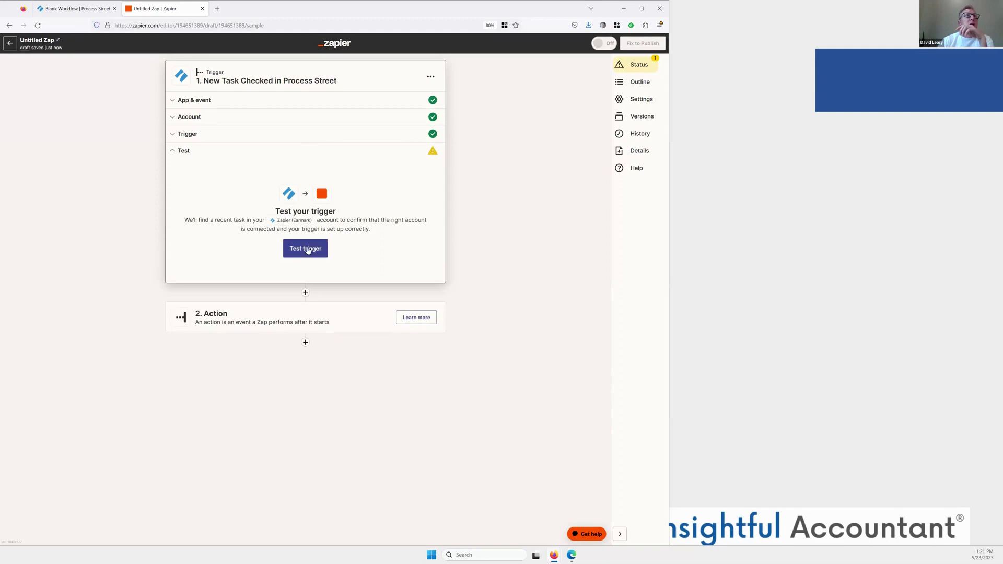
pyautogui.click(307, 249)
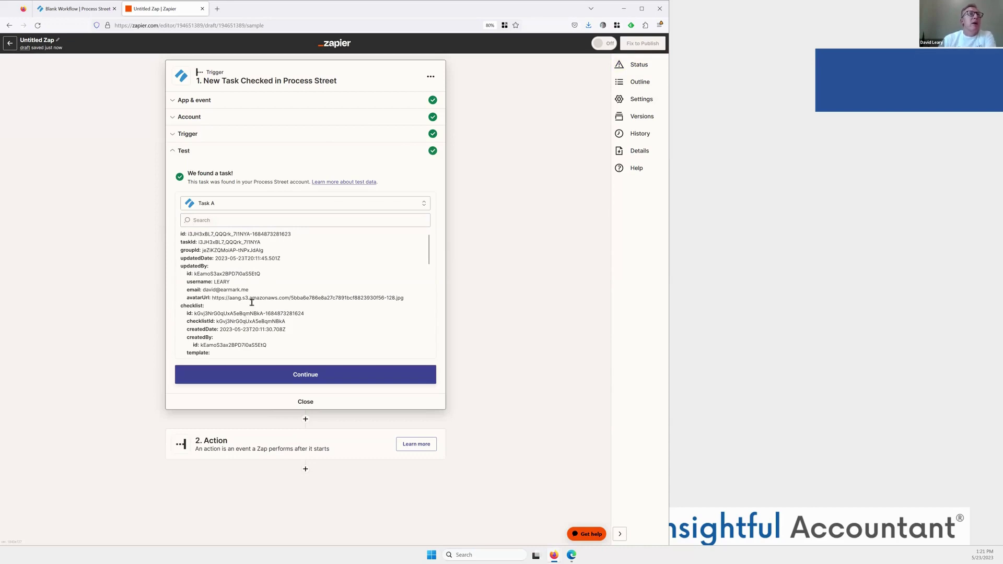
pyautogui.scroll(-3, 248, 326)
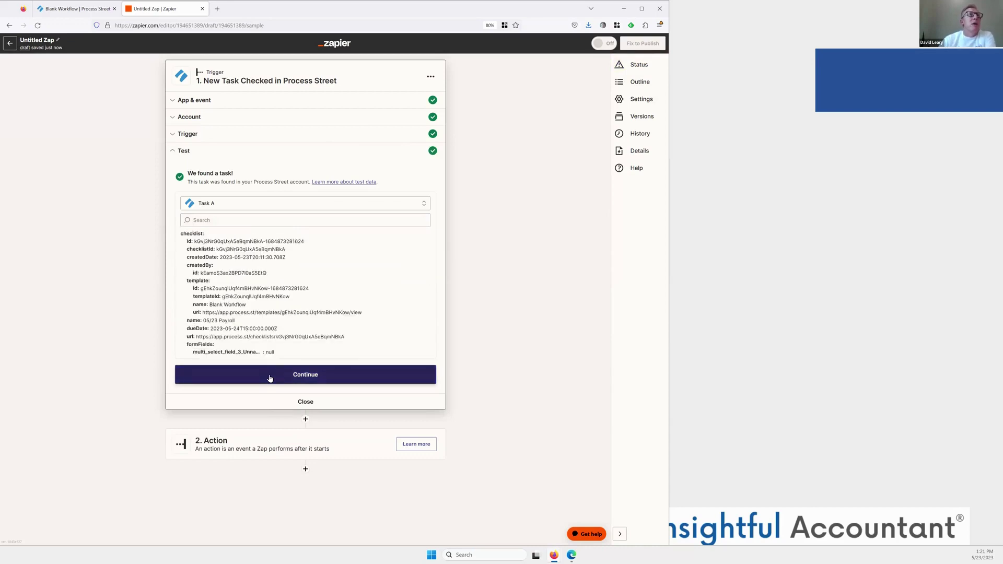
pyautogui.click(269, 375)
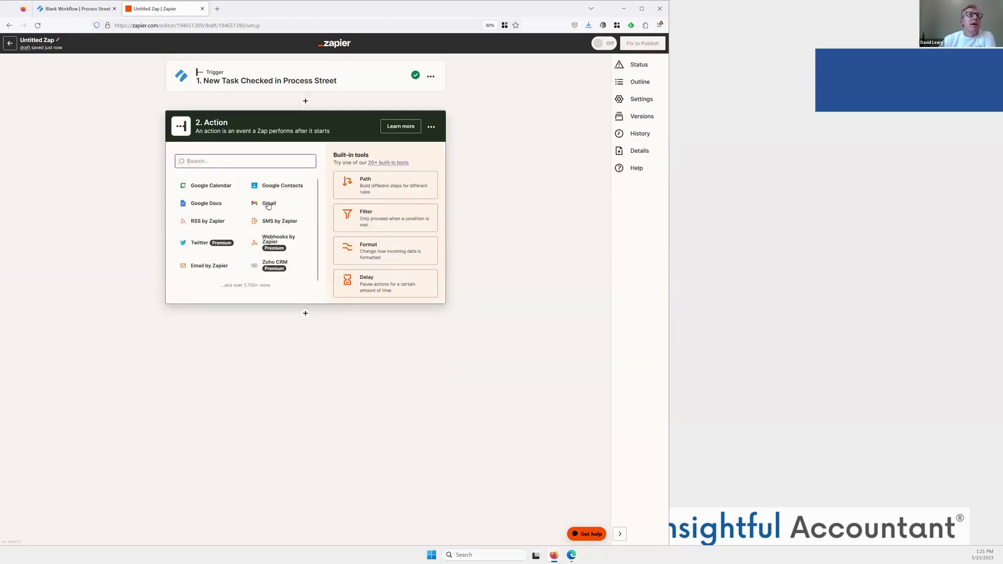
# Set the action to SMS by Zapier's Send SMS, sending from a Random number.
pyautogui.click(267, 223)
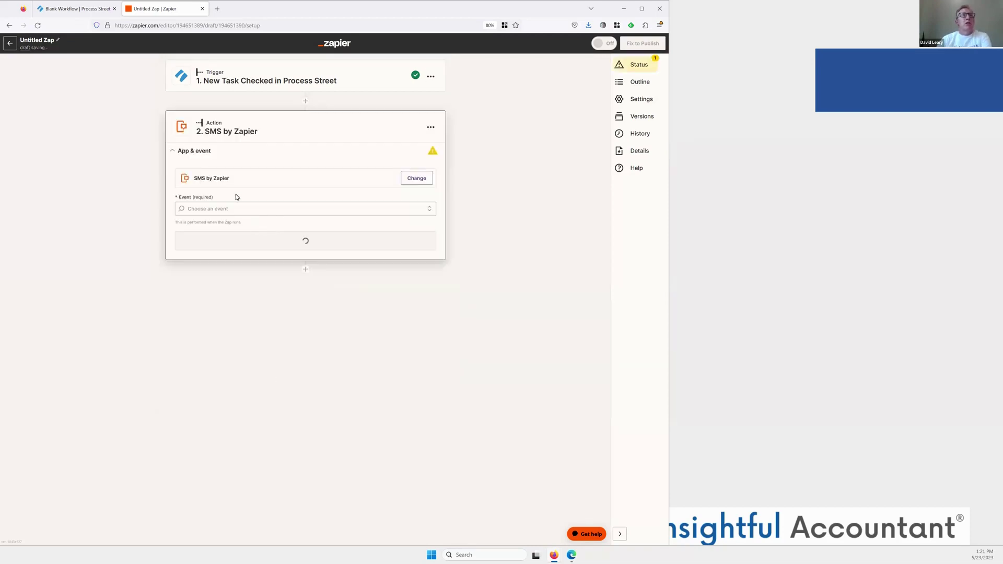
pyautogui.click(256, 208)
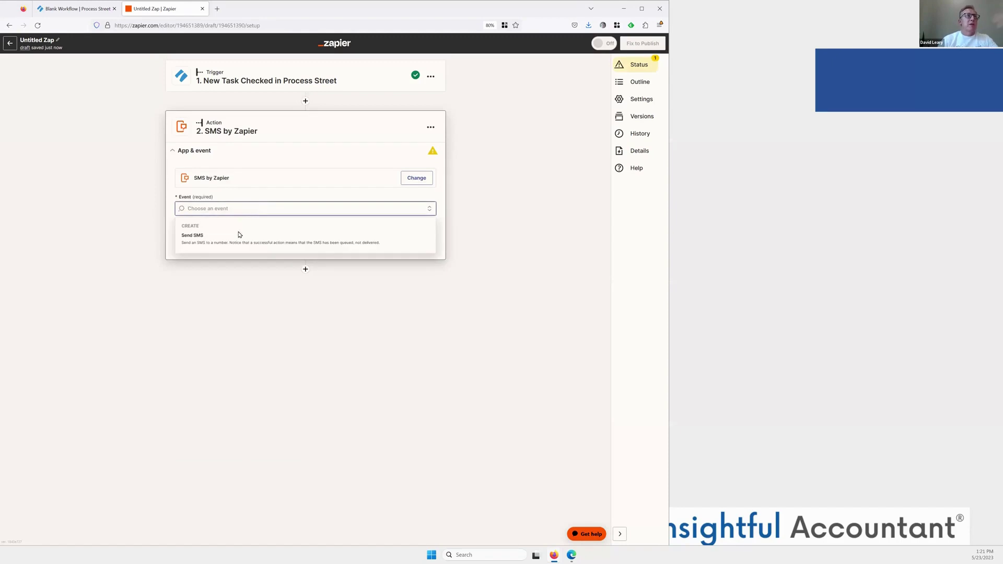
pyautogui.click(236, 238)
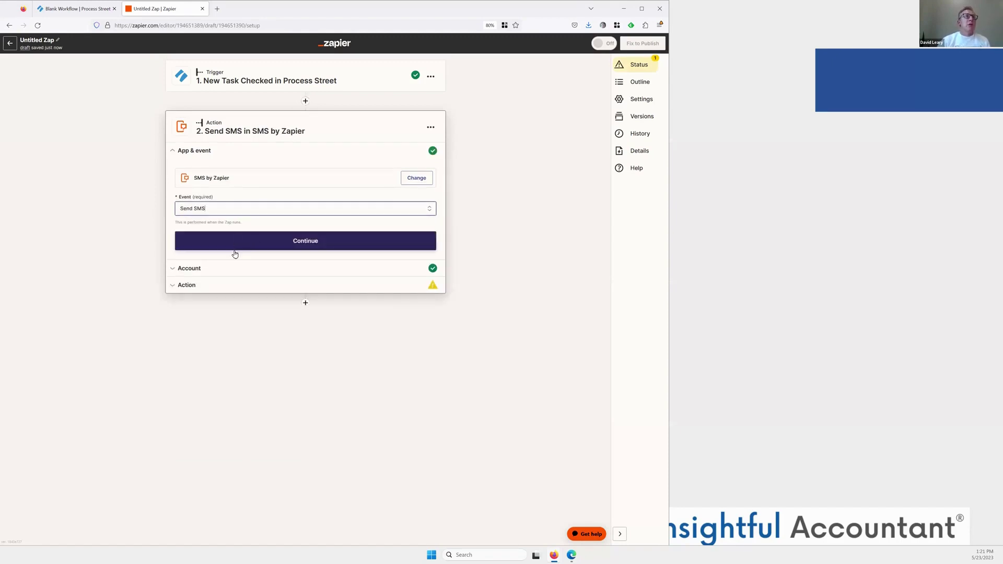
pyautogui.click(259, 245)
pyautogui.click(207, 249)
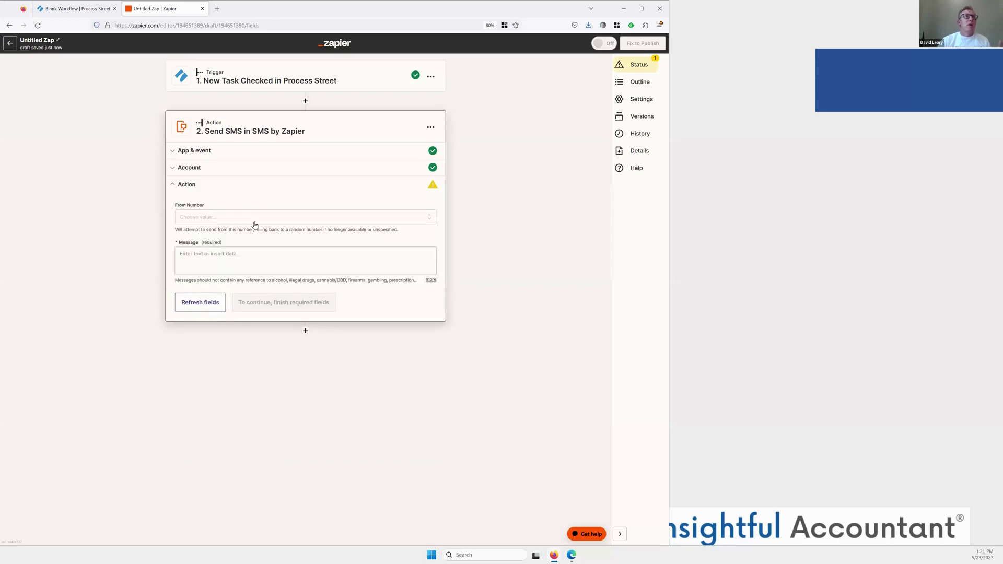
pyautogui.click(276, 222)
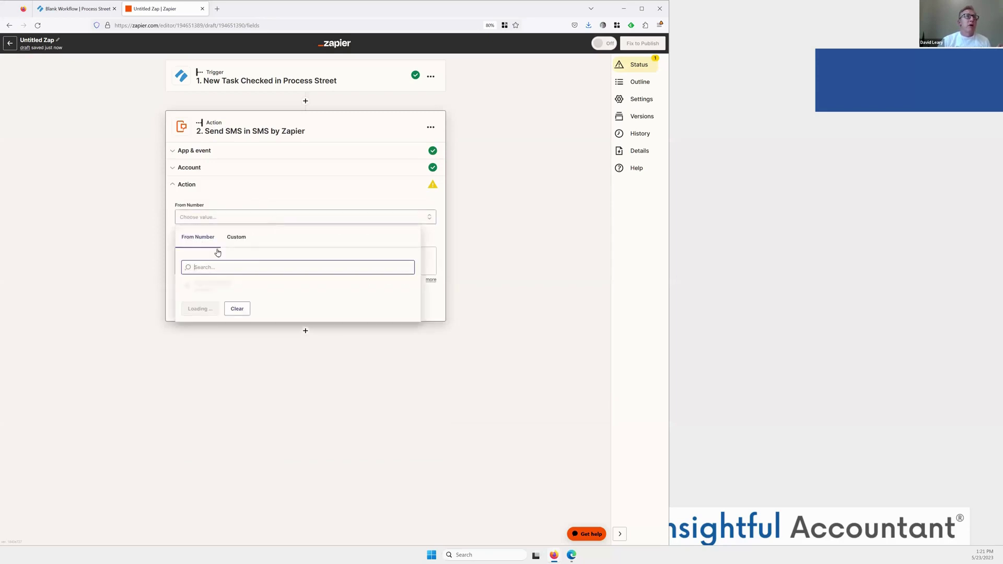
pyautogui.click(300, 195)
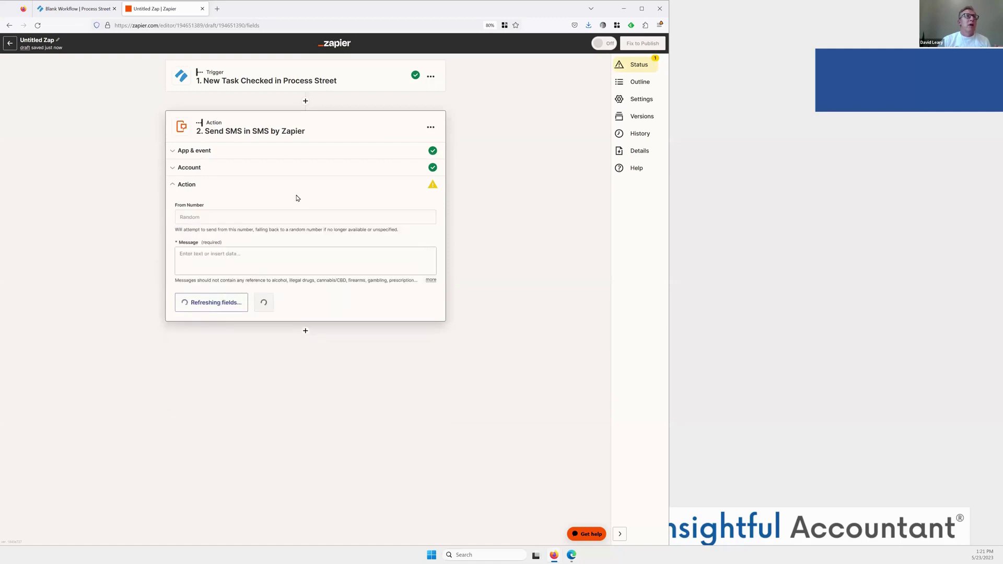
# Write the SMS asking employees for their hours, test it, and publish the Zap.
pyautogui.click(237, 255)
pyautogui.write('What ')
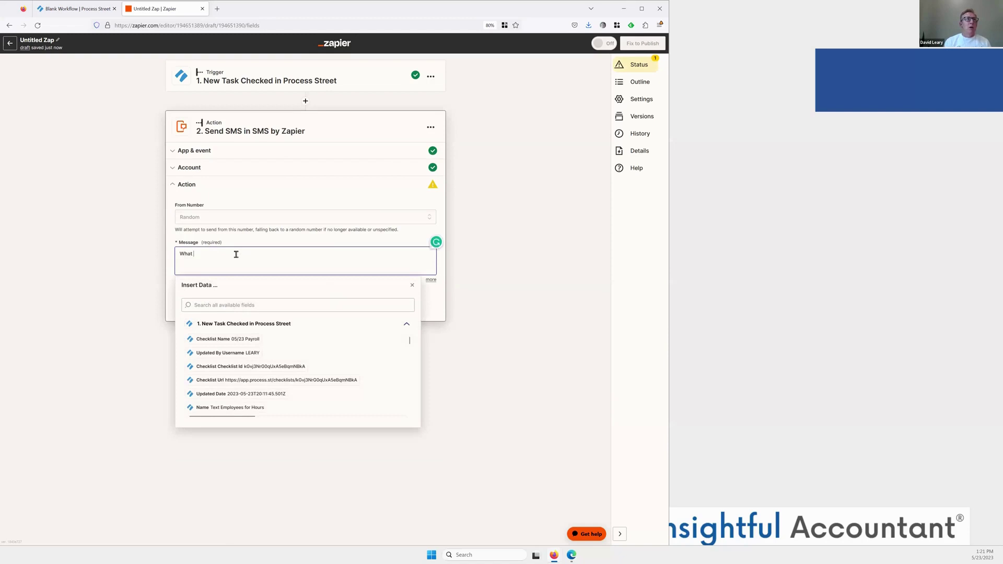
pyautogui.write('are your hours fro last week.')
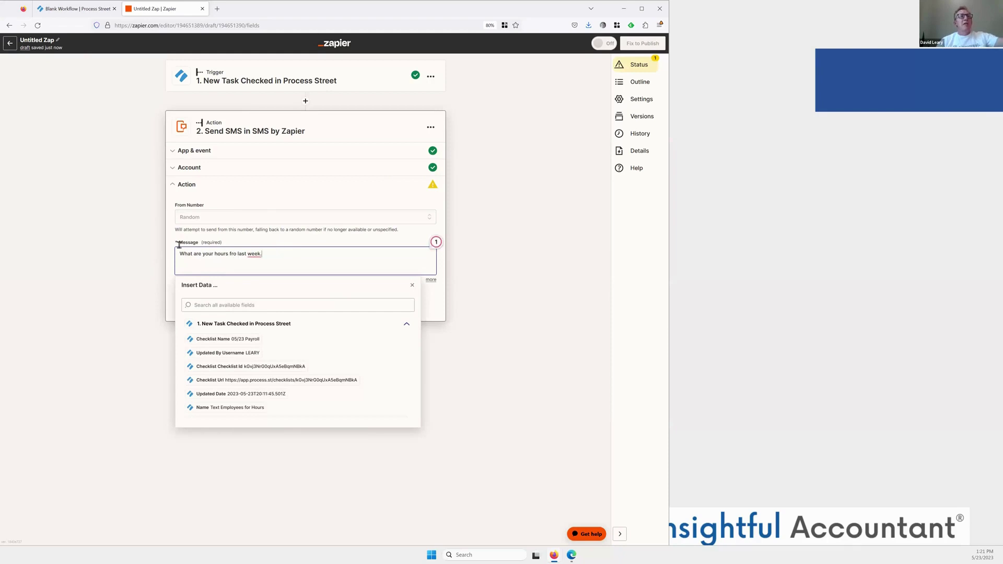
pyautogui.hotkey('ctrl', 'a')
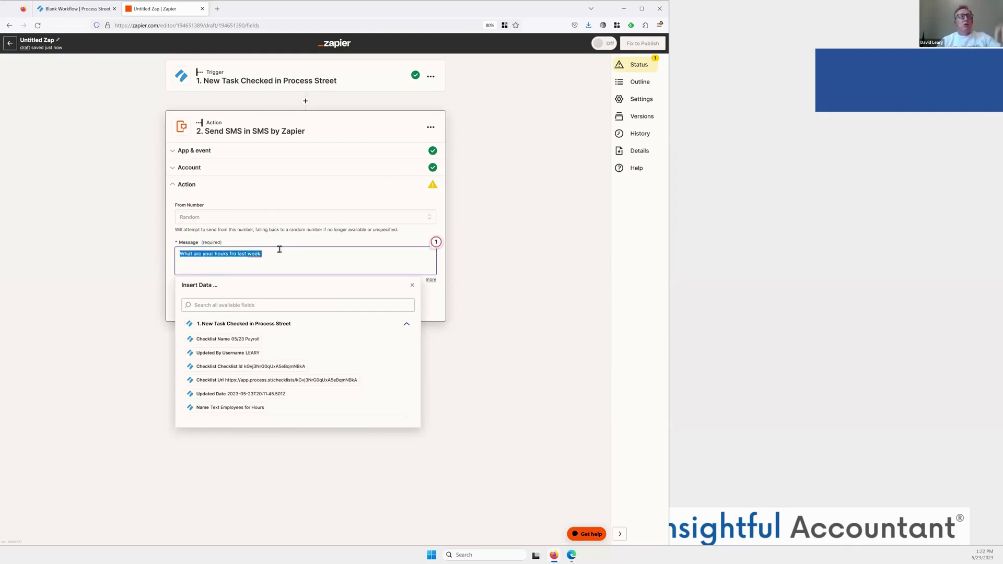
pyautogui.click(308, 257)
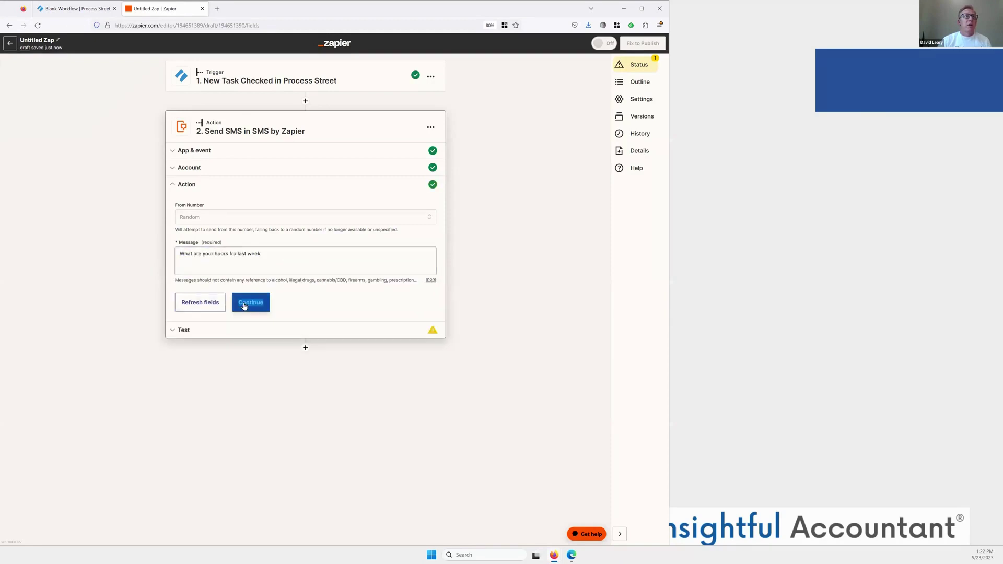
pyautogui.click(244, 306)
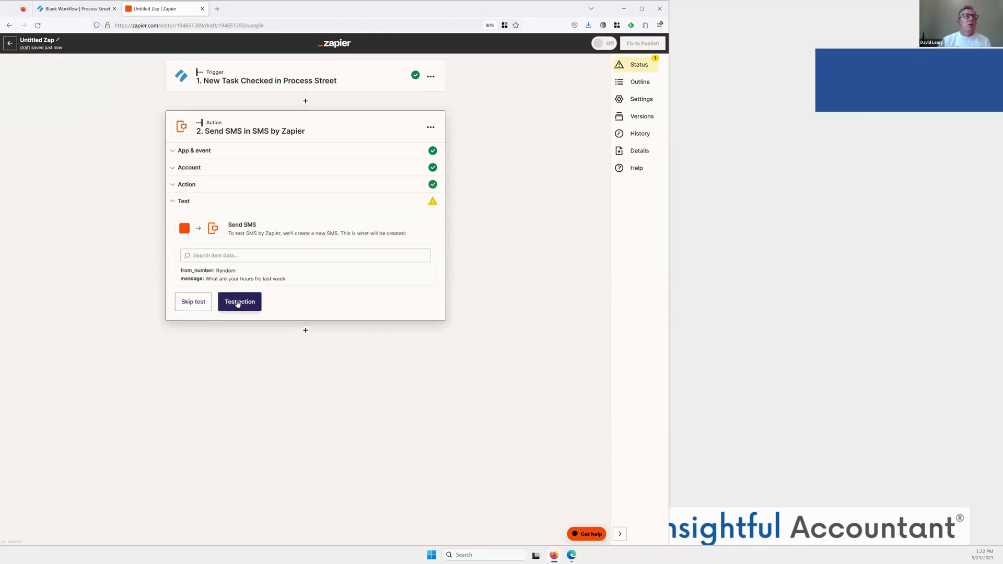
pyautogui.click(237, 303)
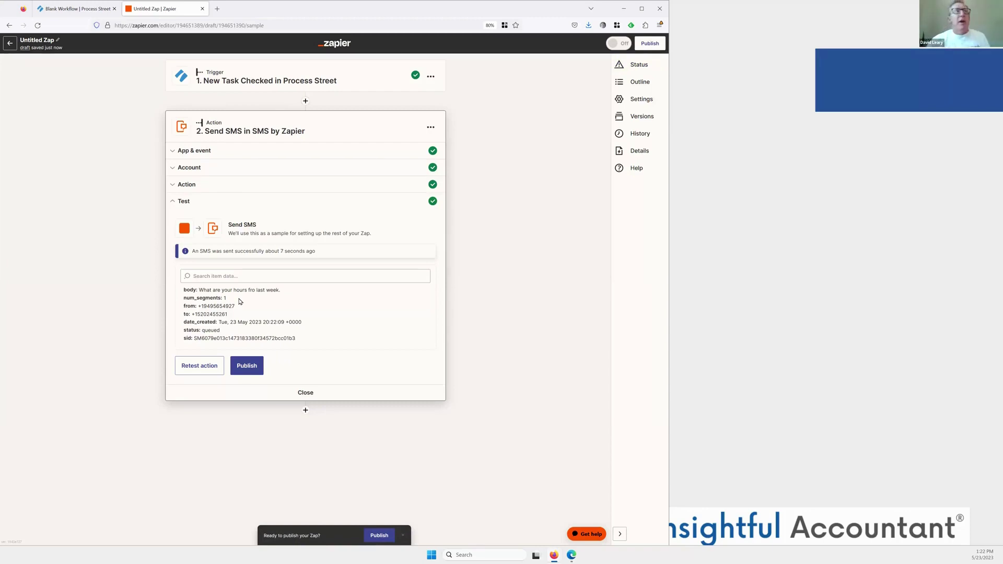
pyautogui.click(246, 366)
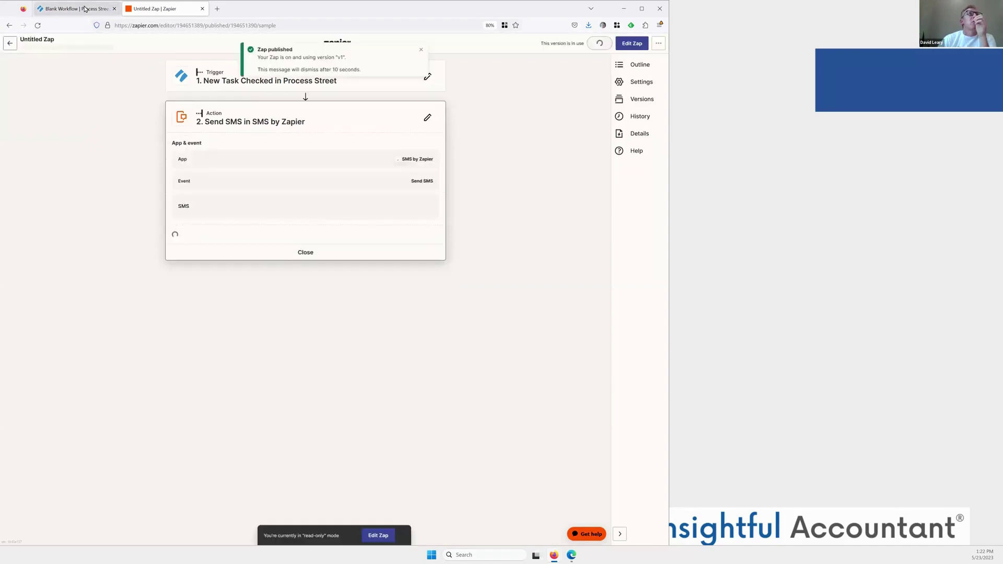
pyautogui.hotkey('ctrl', 'shift', 'Tab')
# Publish the Blank Workflow changes, updating the 1 in-progress workflow run.
pyautogui.click(620, 84)
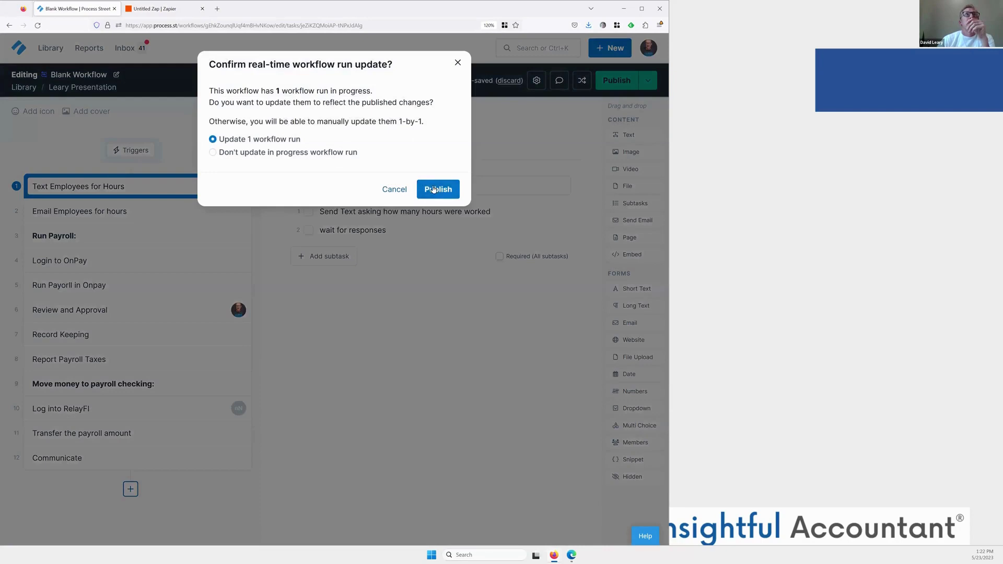
pyautogui.click(438, 190)
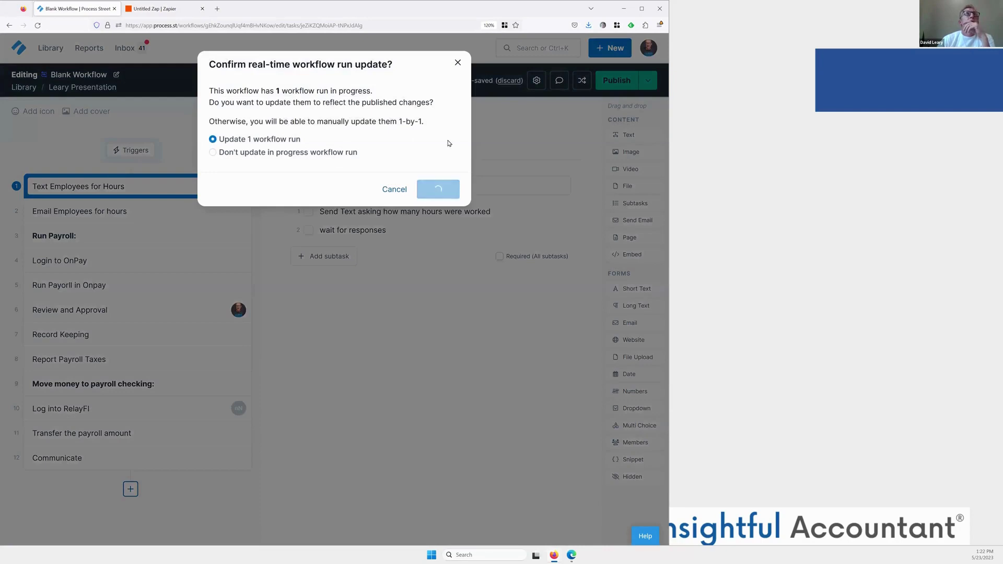
pyautogui.click(434, 151)
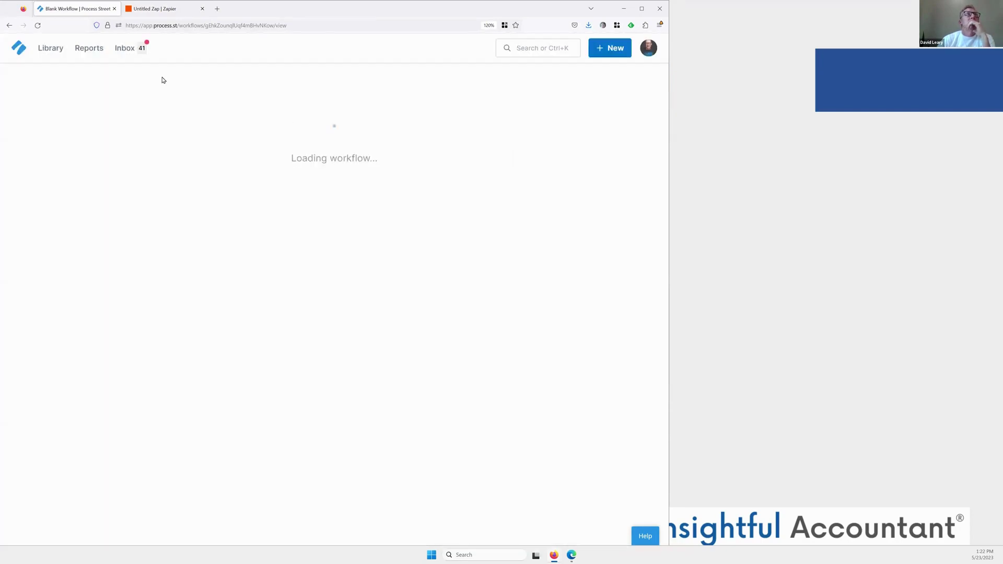
# Open Blank Workflow from the Leary Presentation folder in the Library.
pyautogui.click(88, 50)
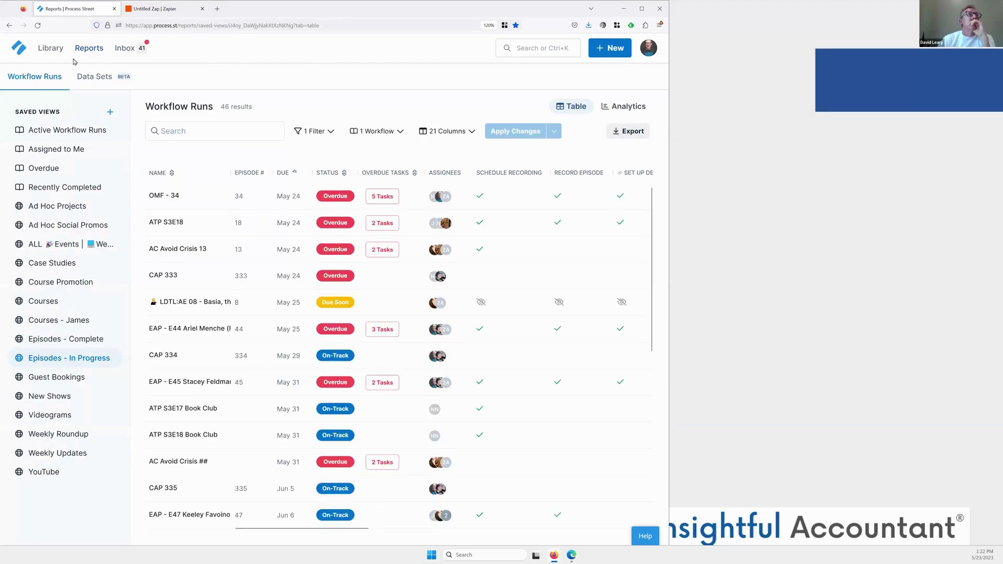
pyautogui.click(51, 49)
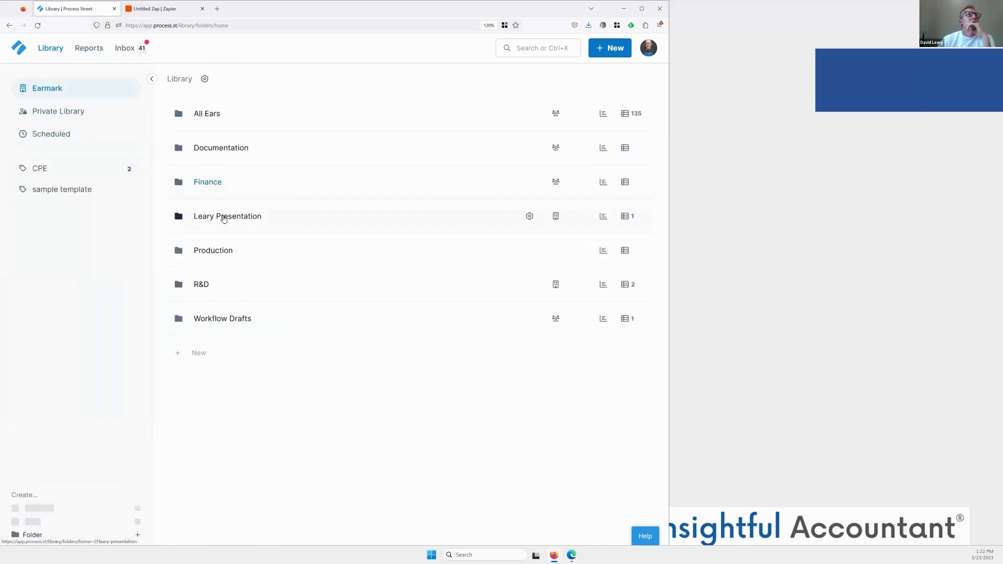
pyautogui.click(224, 217)
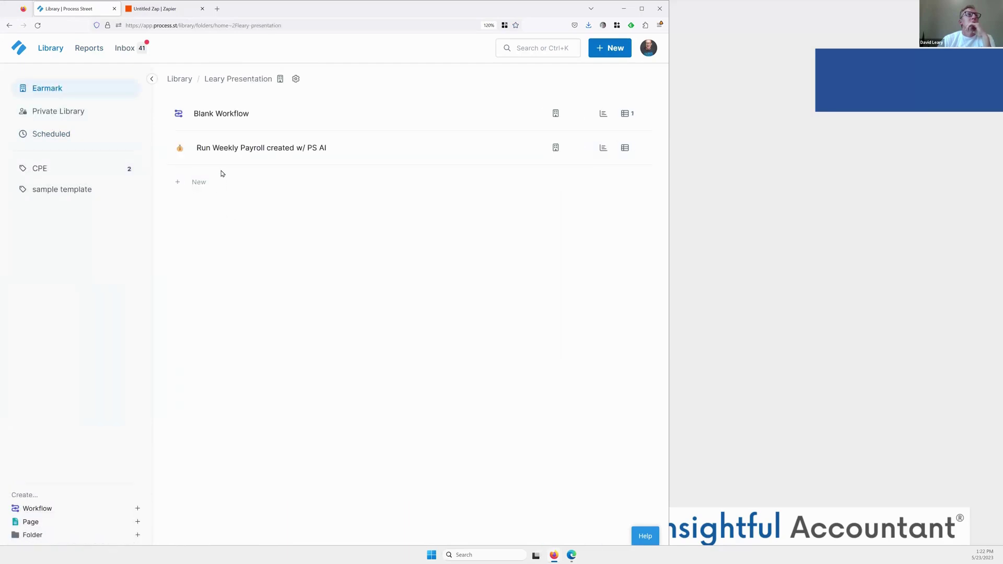
pyautogui.click(219, 115)
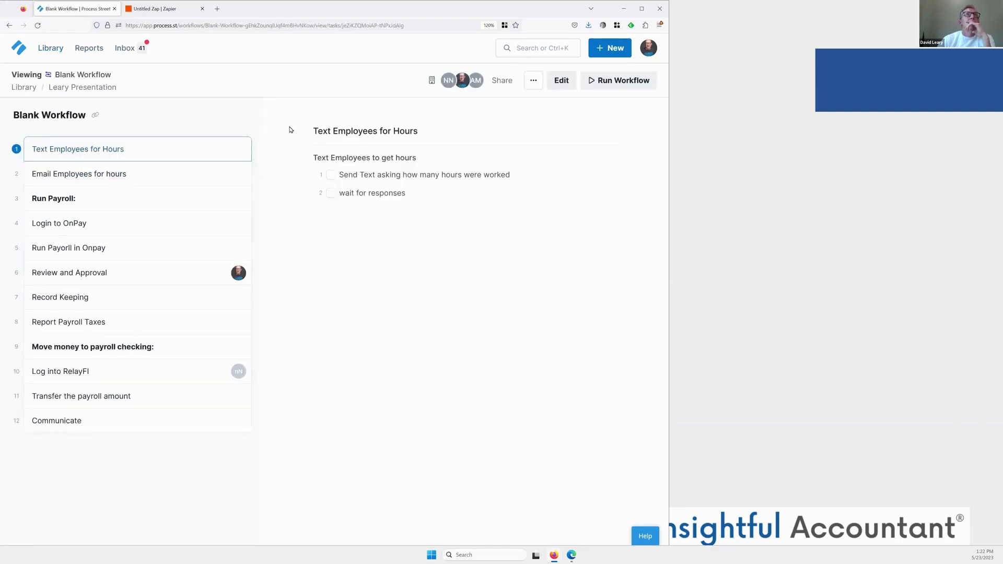
# Start a new Blank Workflow run, keeping its pre-filled run name.
pyautogui.click(617, 82)
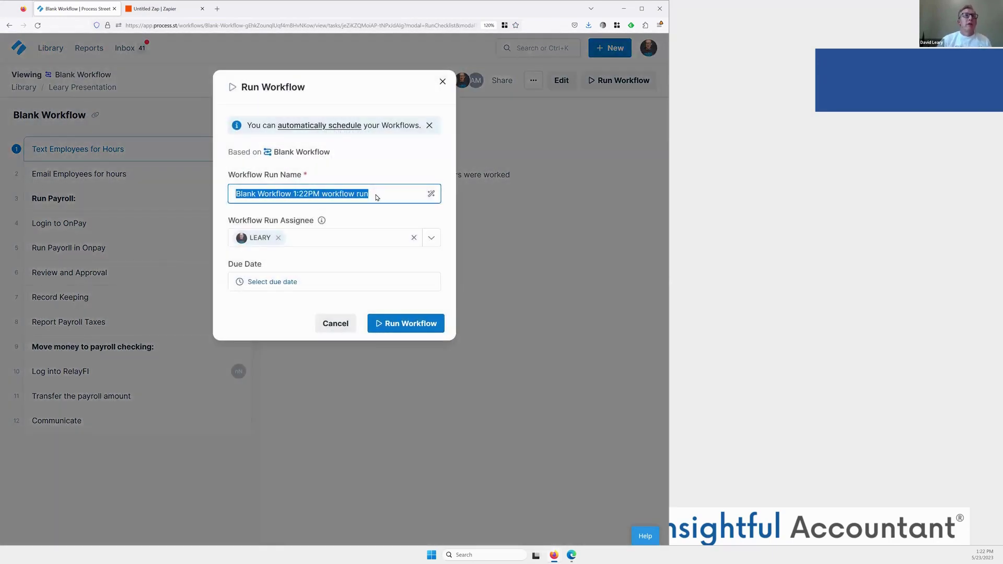
pyautogui.click(374, 193)
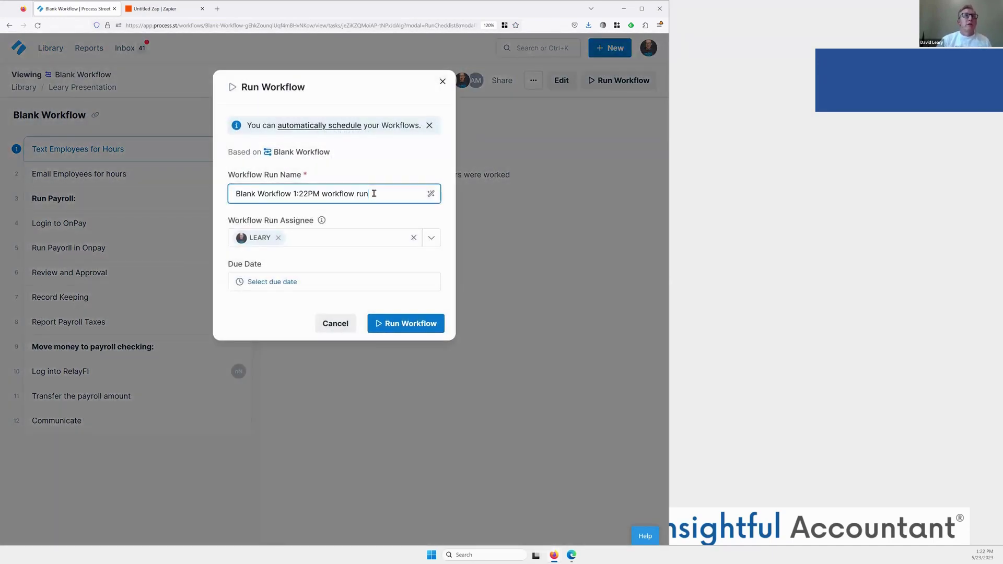
pyautogui.click(413, 325)
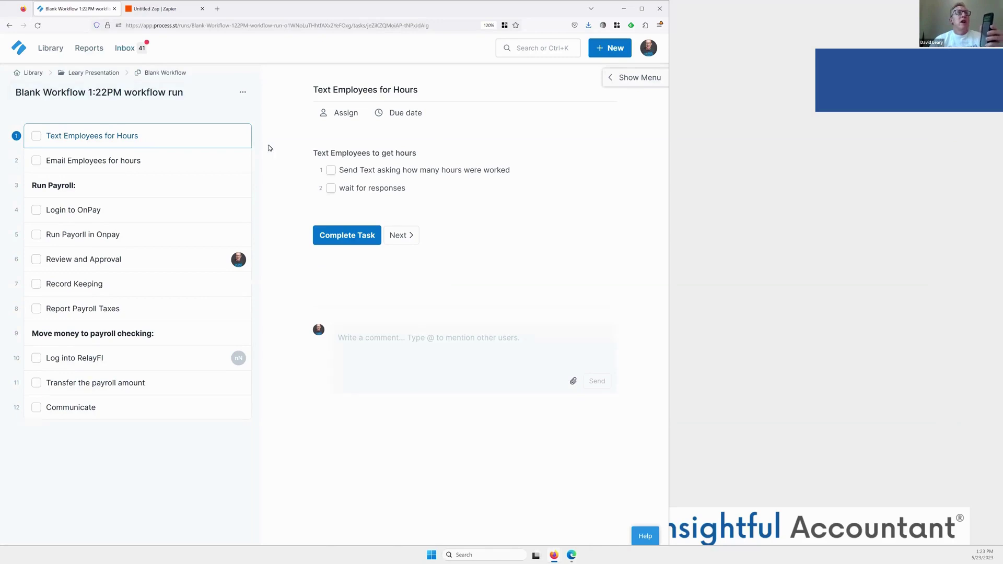
# Check both subtasks, complete Text Employees for Hours, and advance the presentation to the Conclusion slide.
pyautogui.click(332, 173)
pyautogui.click(331, 189)
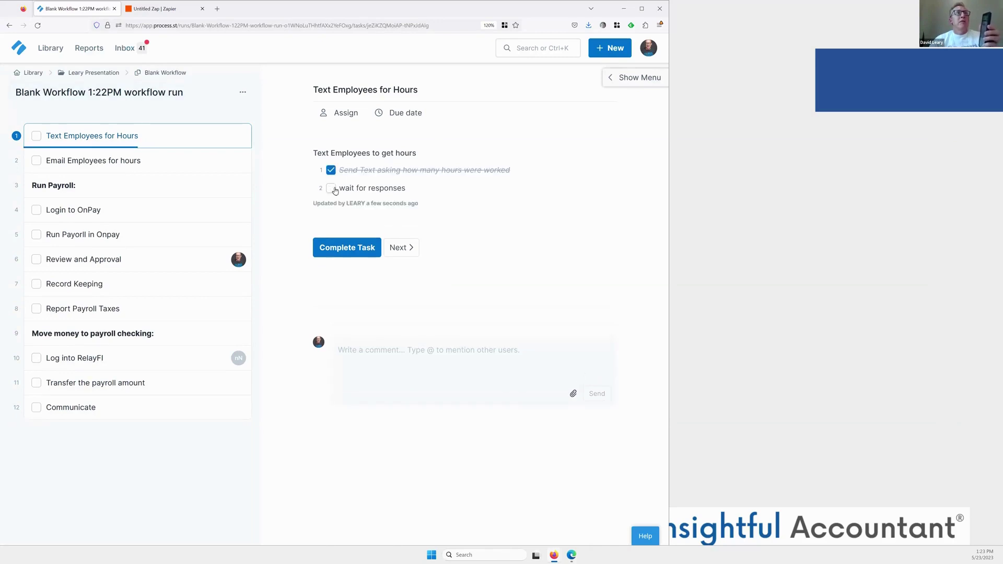
pyautogui.click(346, 247)
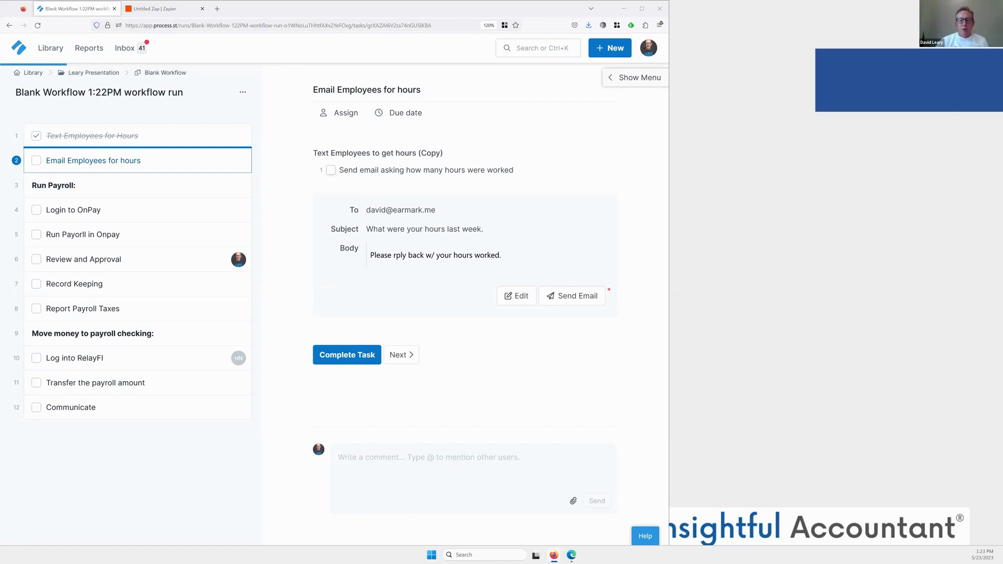
pyautogui.hotkey('alt', 'Tab')
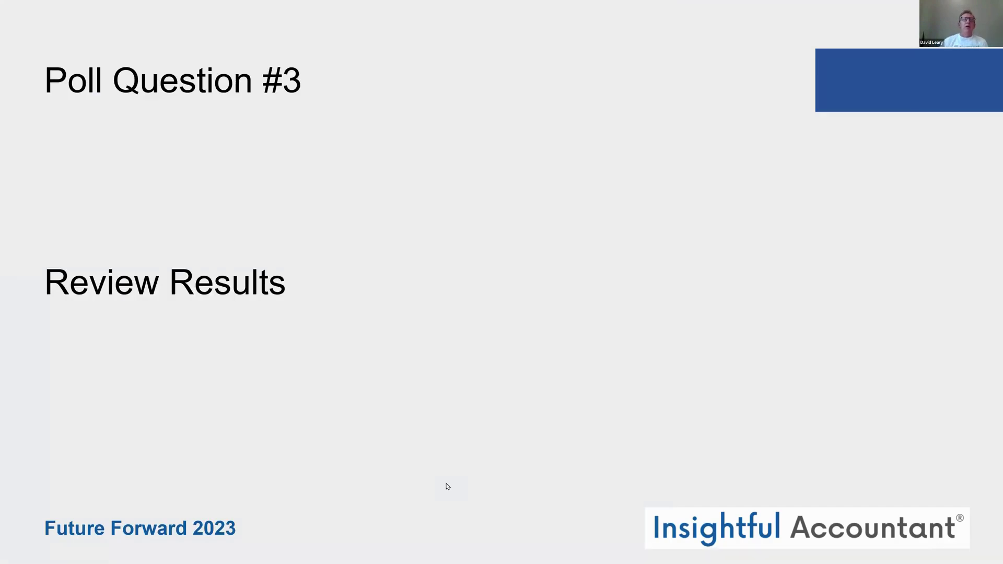
pyautogui.press('Right')
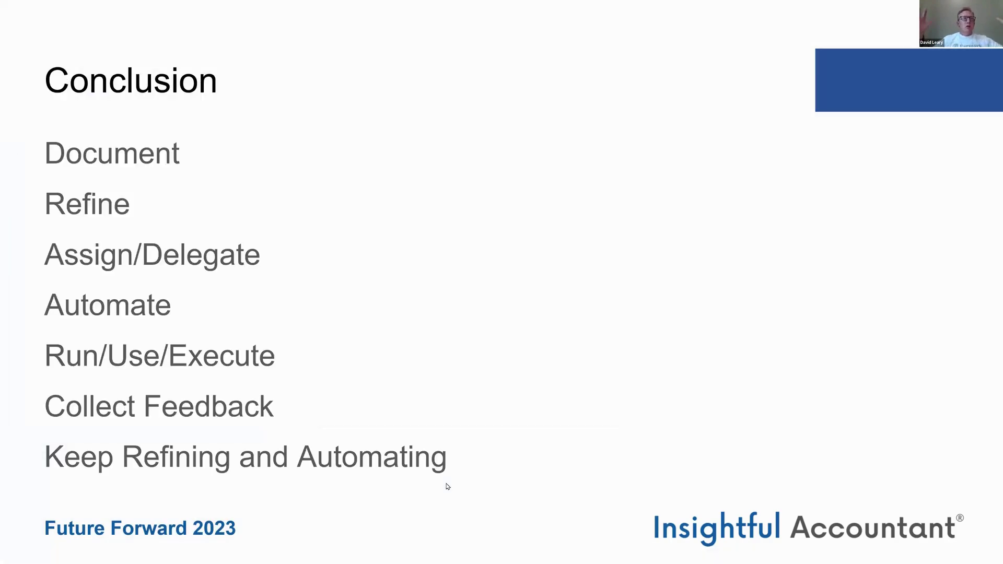